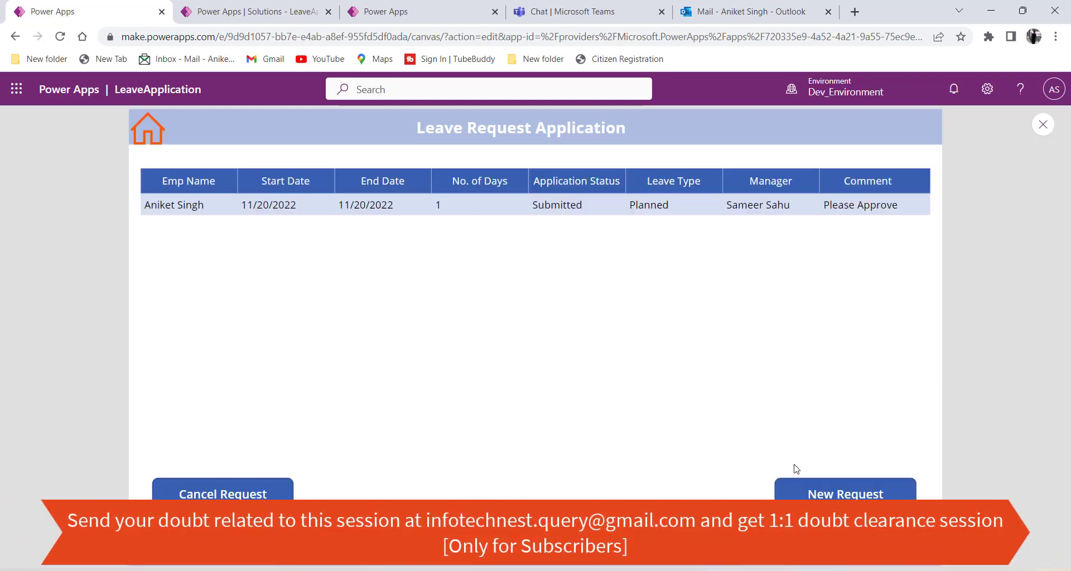
Submit a new leave request ending November 22 with the comment 'Please Aprrove'.
left_click(801, 483)
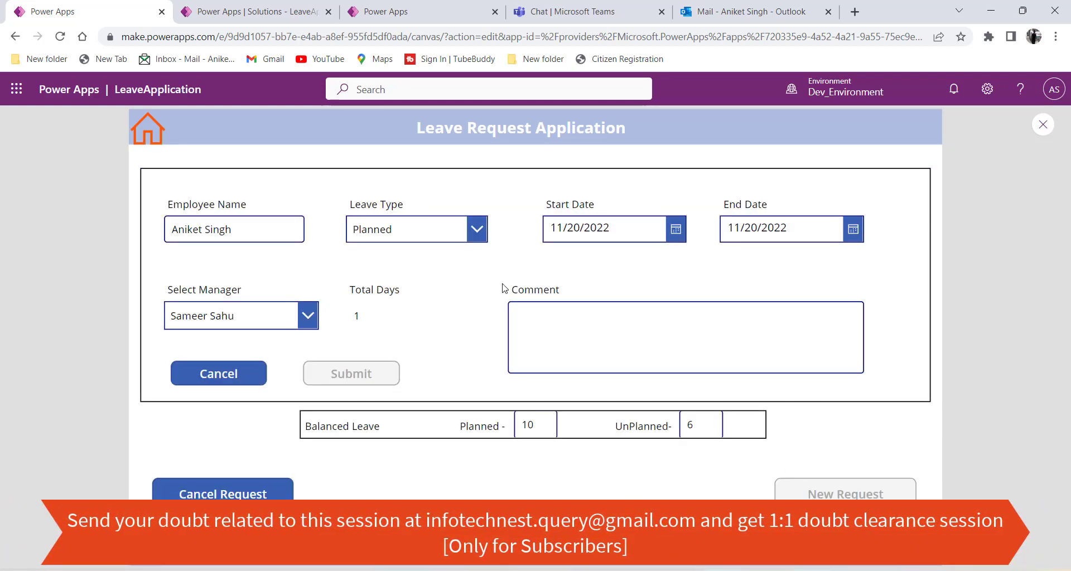
left_click(801, 233)
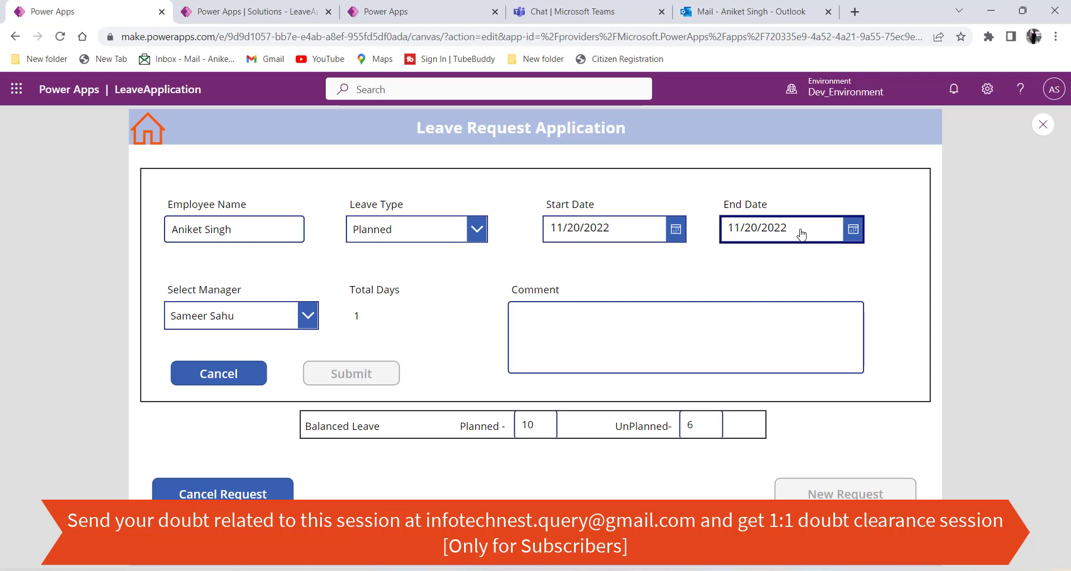
left_click(795, 483)
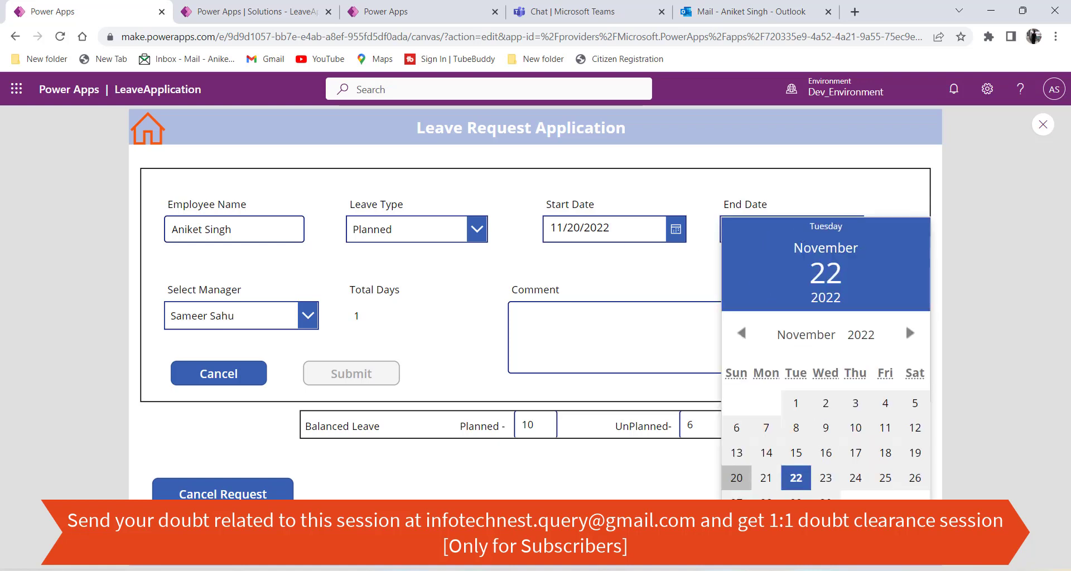
left_click(607, 334)
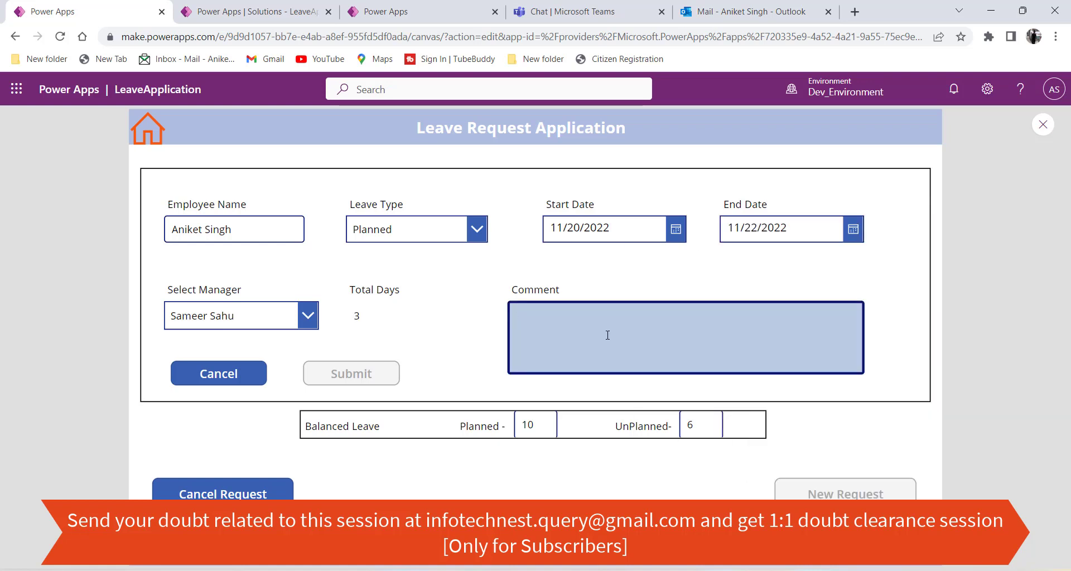
type("Ple")
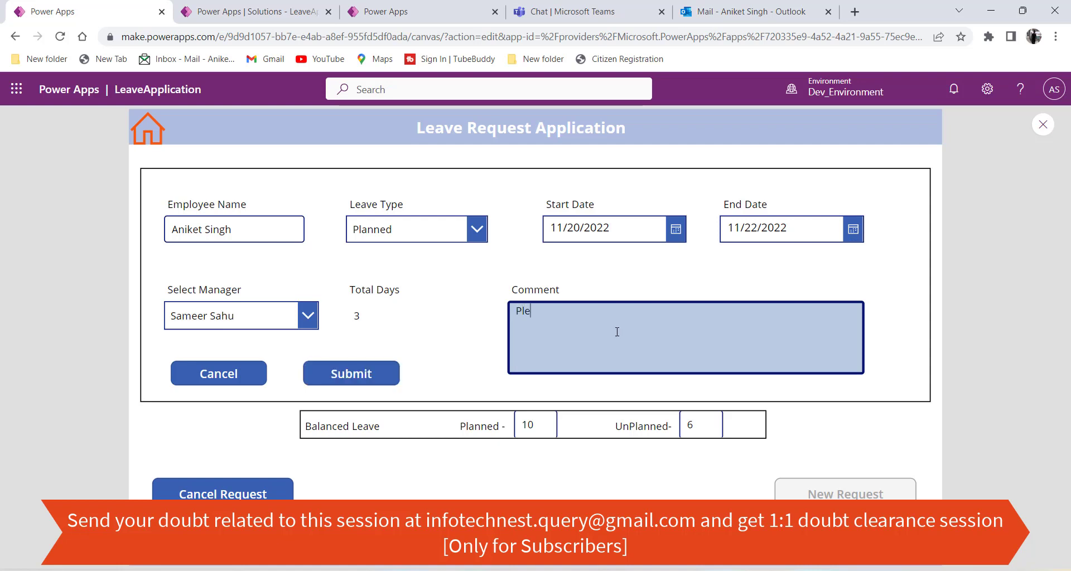
type("ase Aprrove")
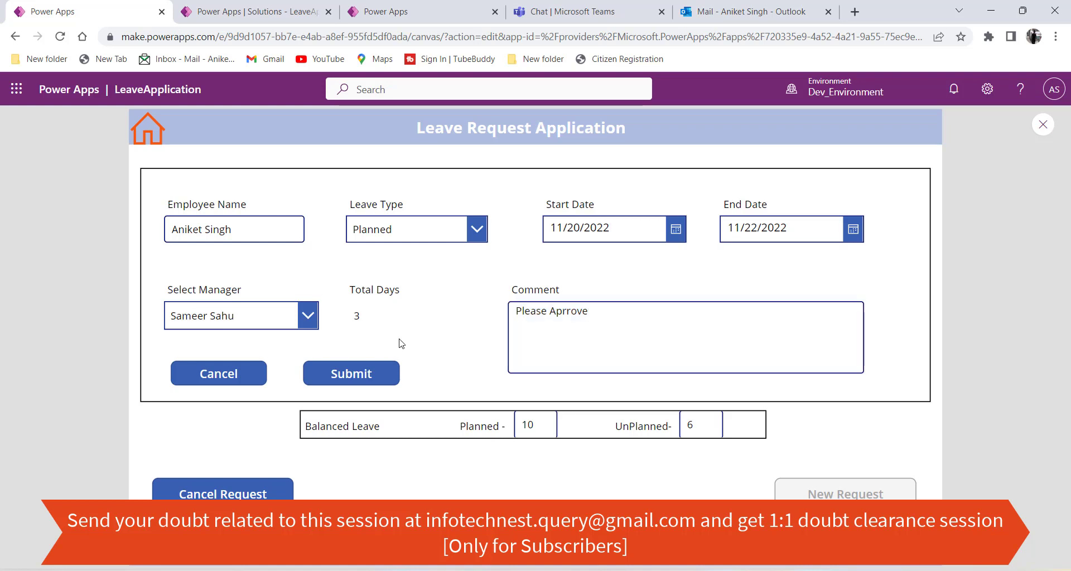
left_click(378, 376)
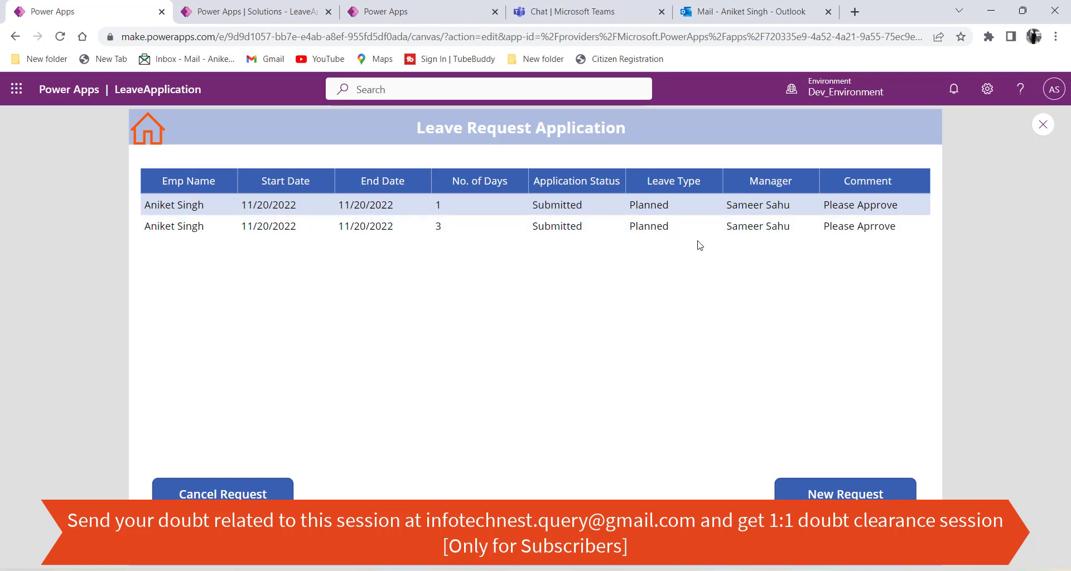
left_click(581, 227)
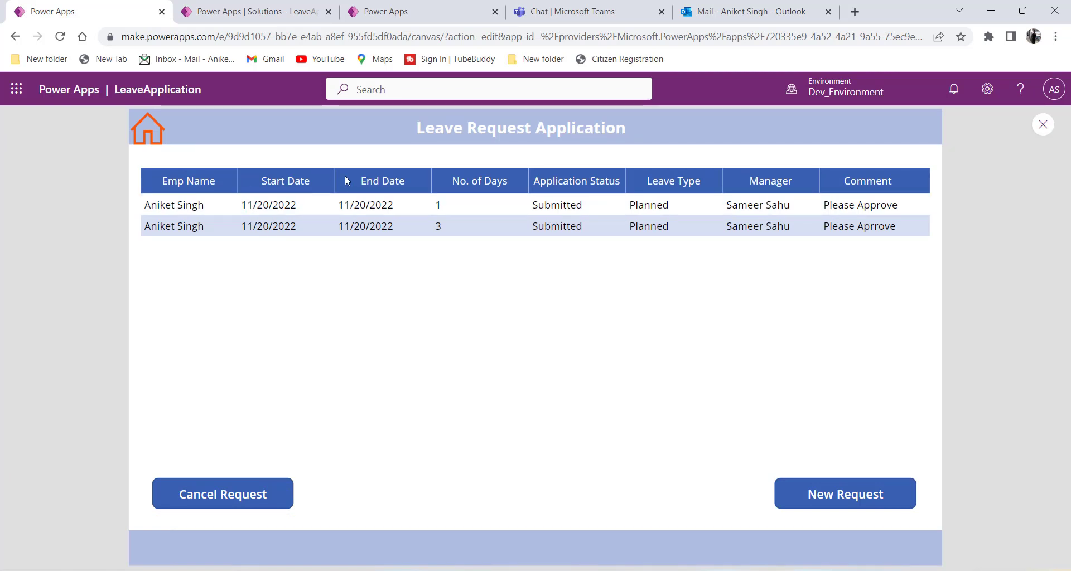
left_click(147, 129)
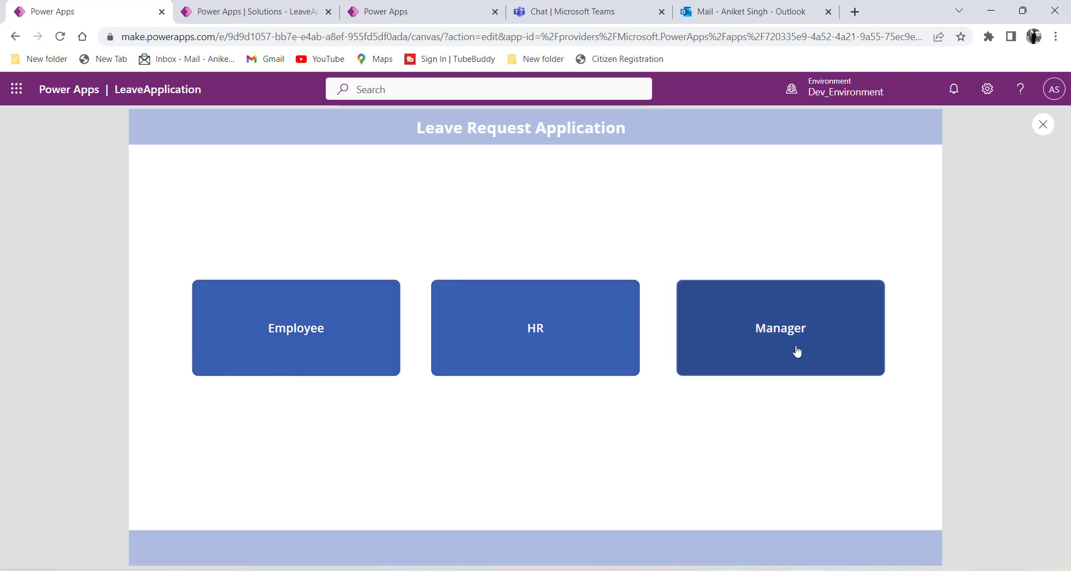
left_click(306, 363)
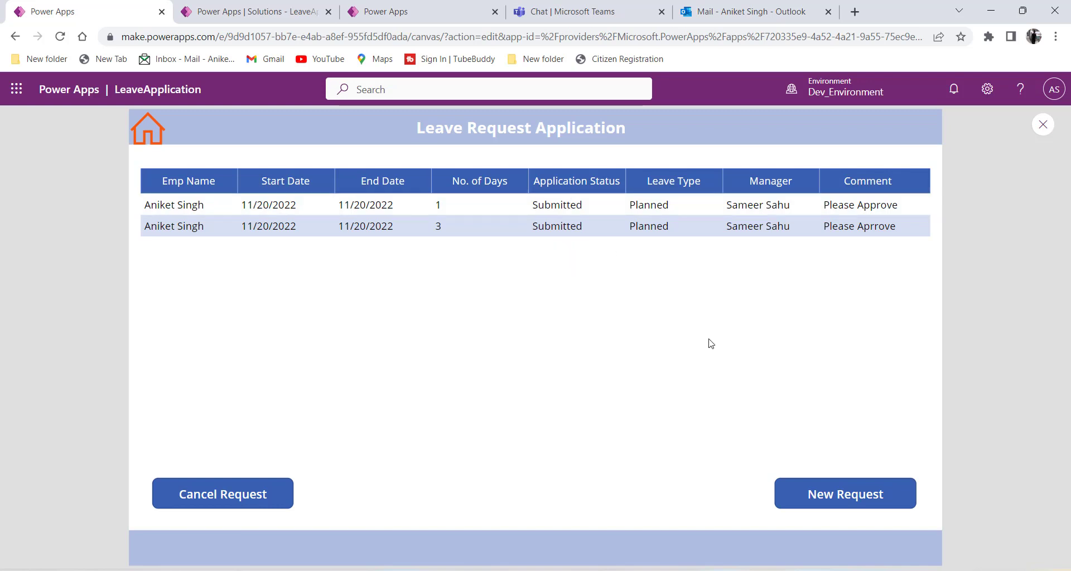
Submit a one-day Planned leave request with the test comment 'trujyk'.
left_click(838, 506)
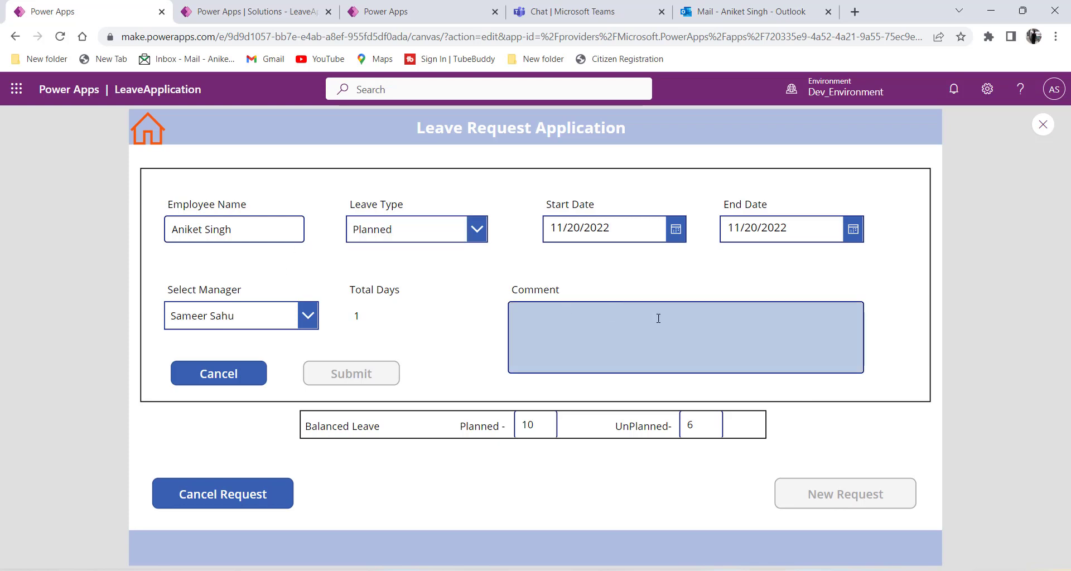
left_click(593, 322)
type("trujy")
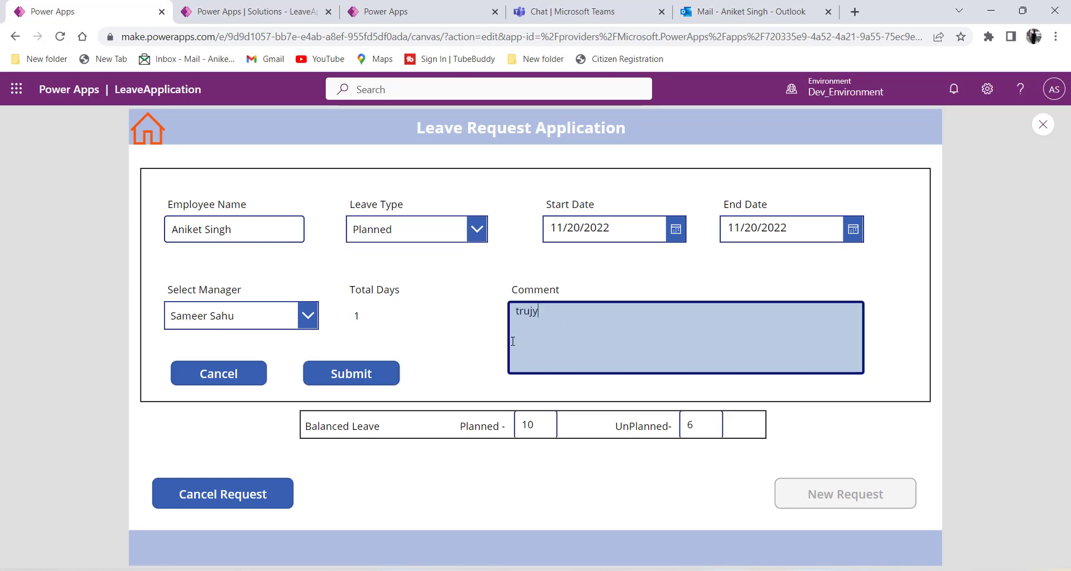
type("k")
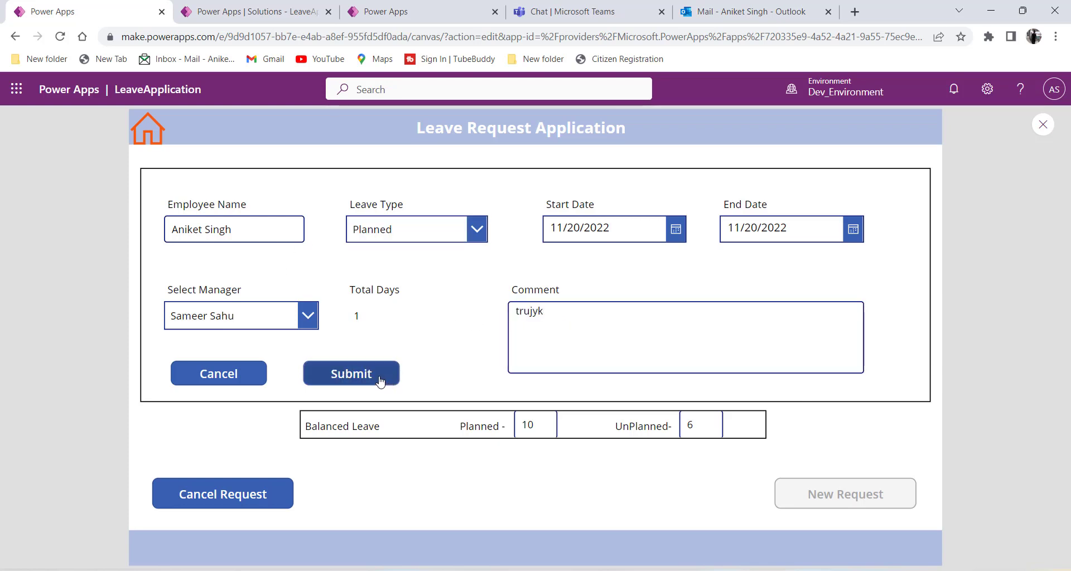
left_click(379, 381)
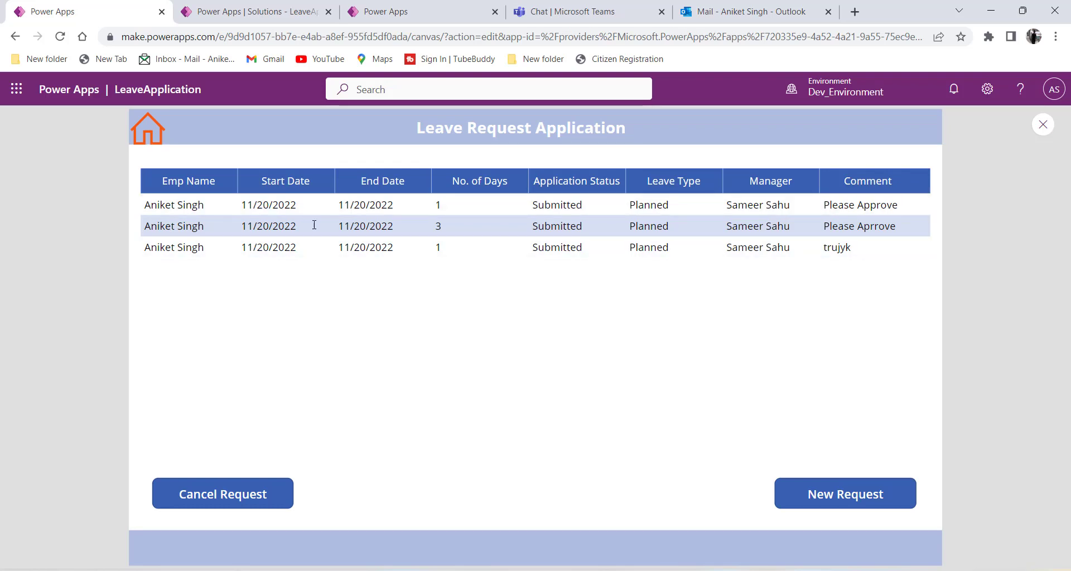
Check the Vacation Request table's data for three rows, then return to the LeaveApplication objects list.
left_click(252, 13)
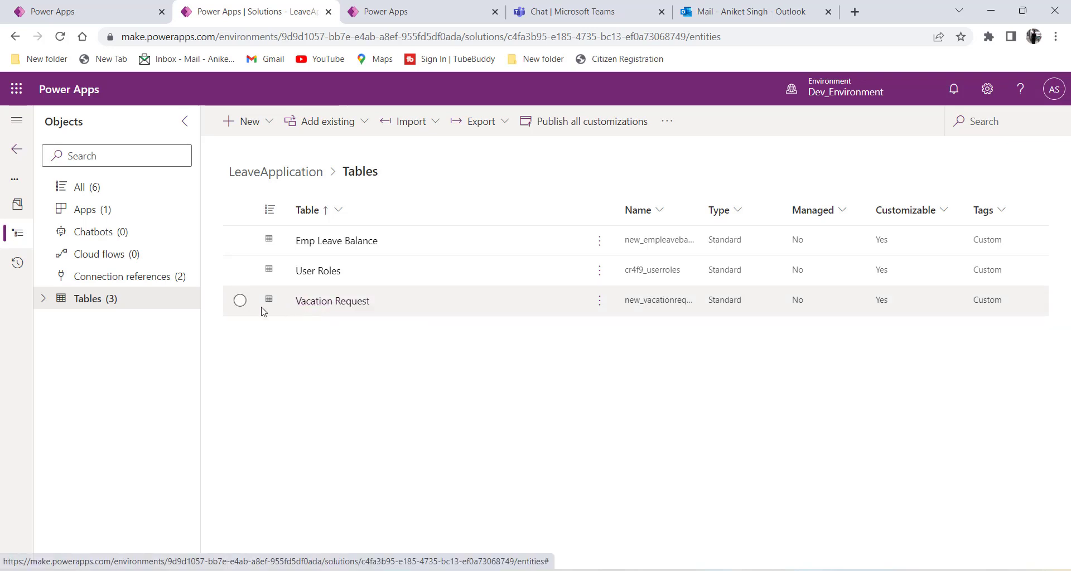
left_click(240, 300)
left_click(317, 301)
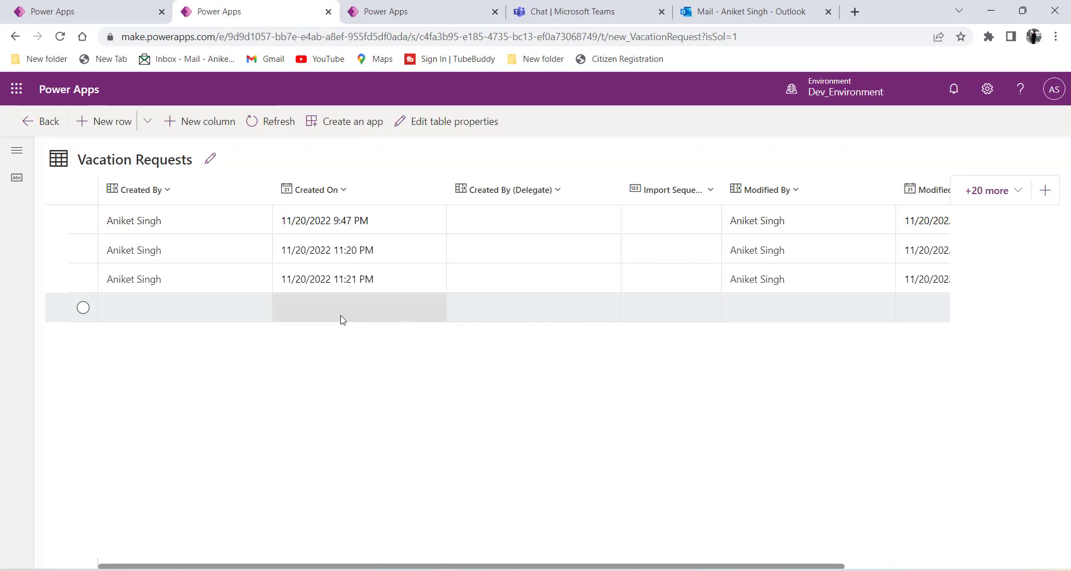
left_click(101, 9)
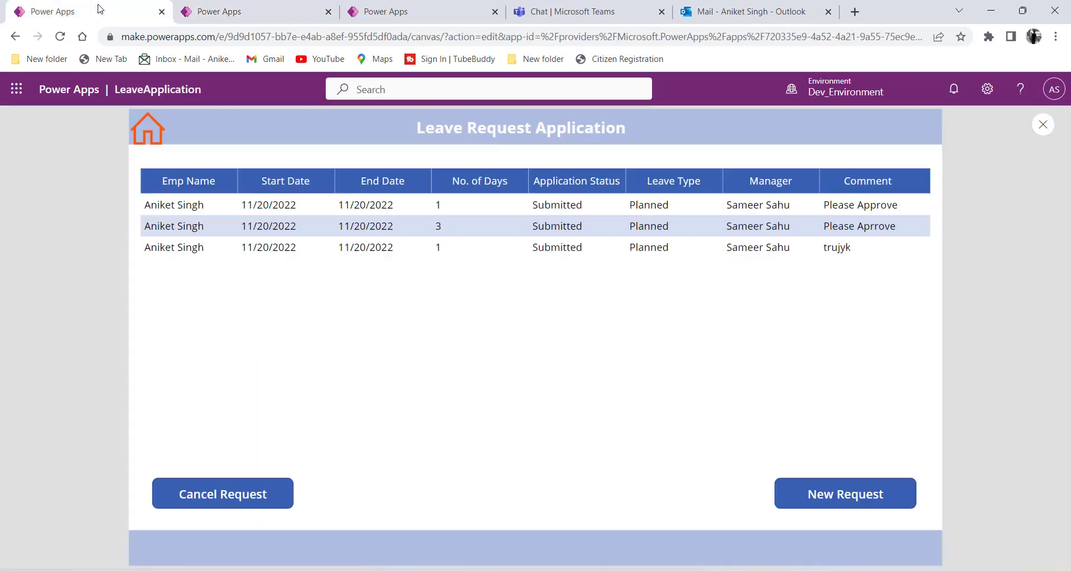
left_click(385, 12)
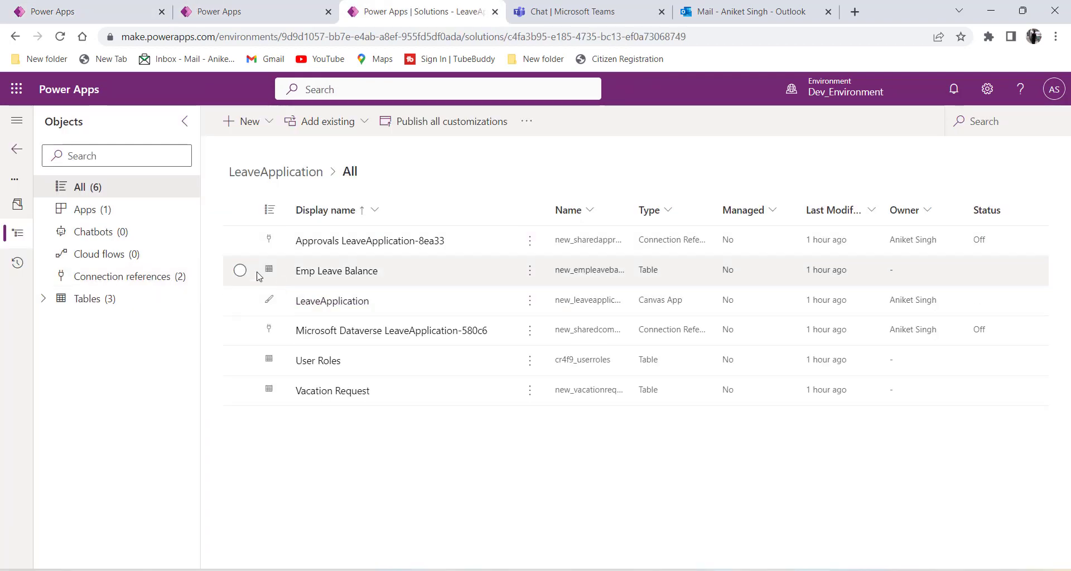
Show the solution's empty Cloud flows list and bring up New > Automation > Cloud flow.
left_click(105, 253)
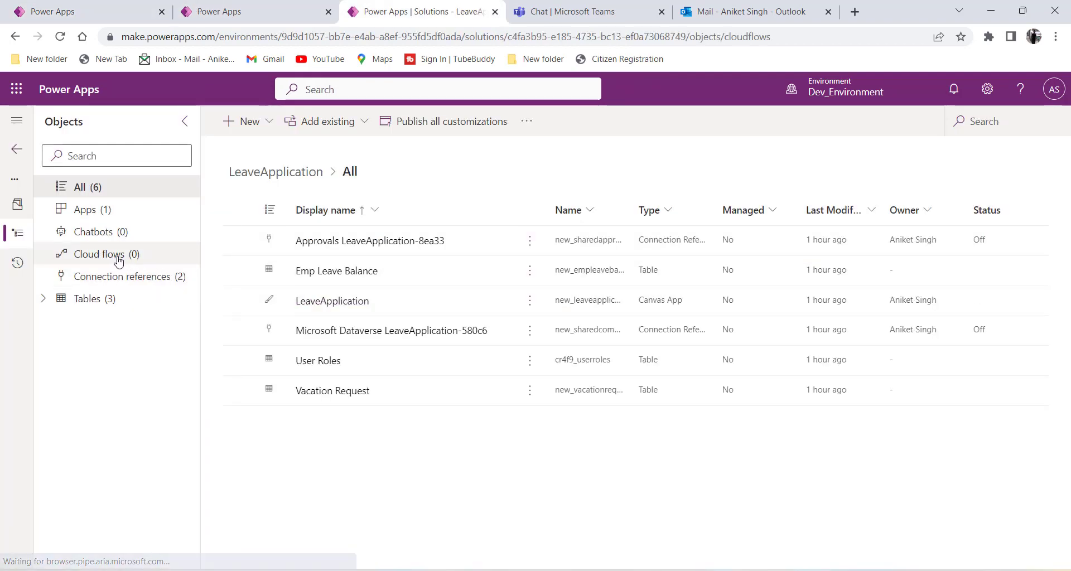
left_click(258, 121)
mouse_move(275, 175)
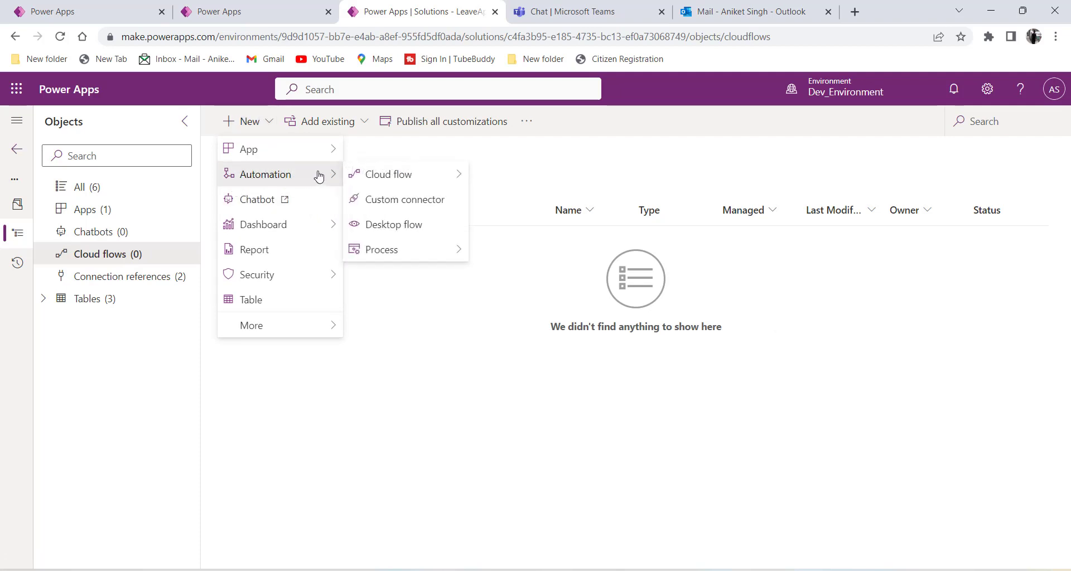
mouse_move(389, 173)
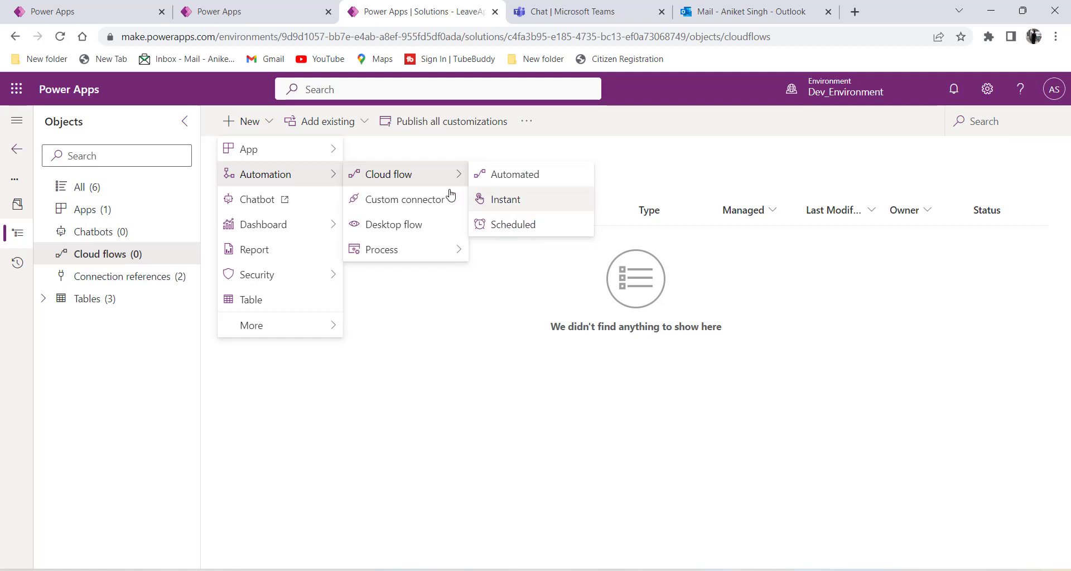
Glance at the app and Vacation Requests tabs, then choose an Automated cloud flow.
left_click(106, 11)
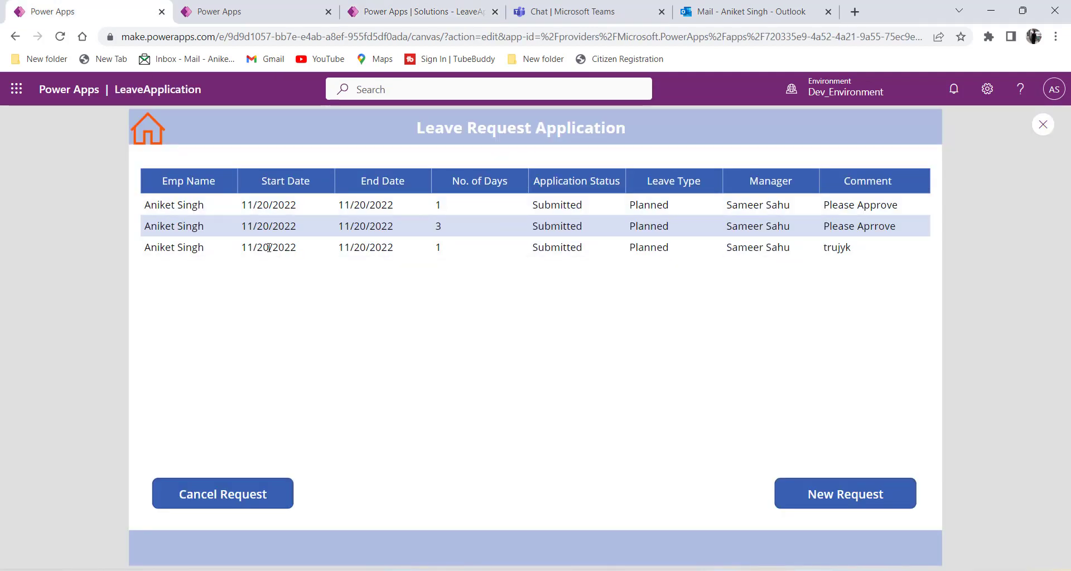
left_click(258, 7)
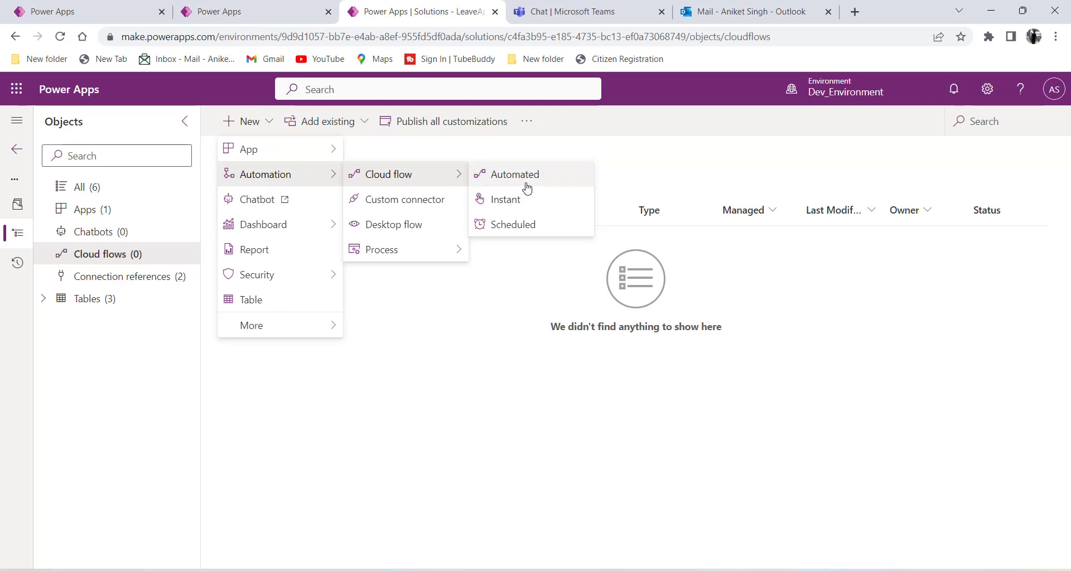
left_click(514, 177)
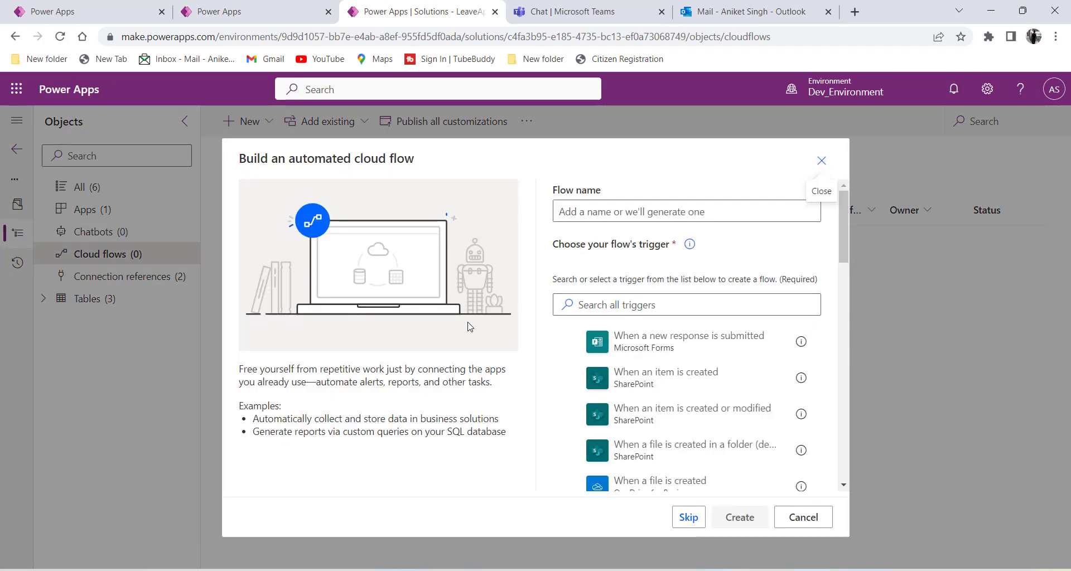
Name the new flow 'Manager_Approval_Request'.
left_click(589, 212)
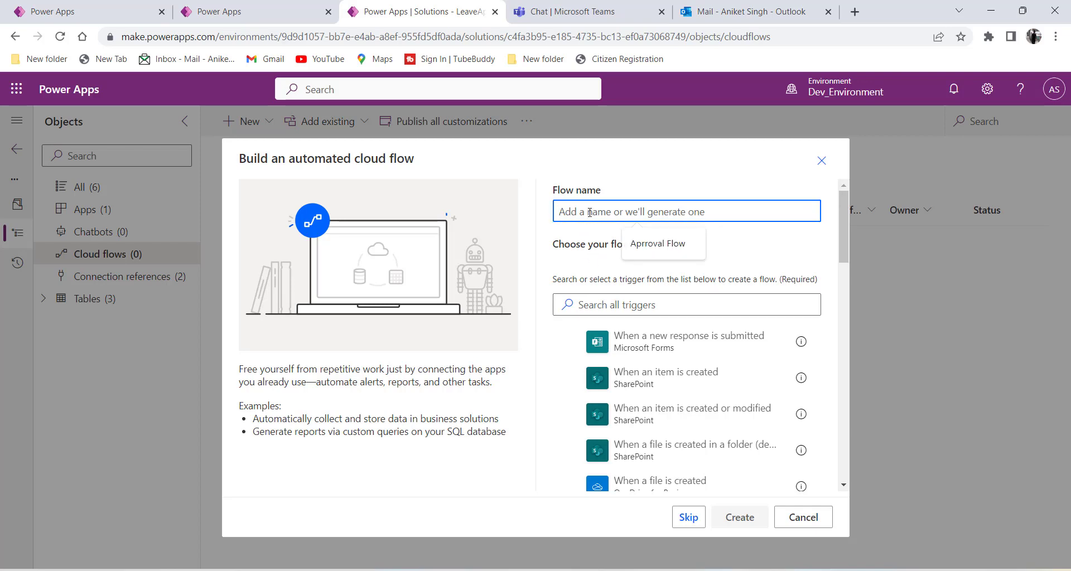
type("Manager")
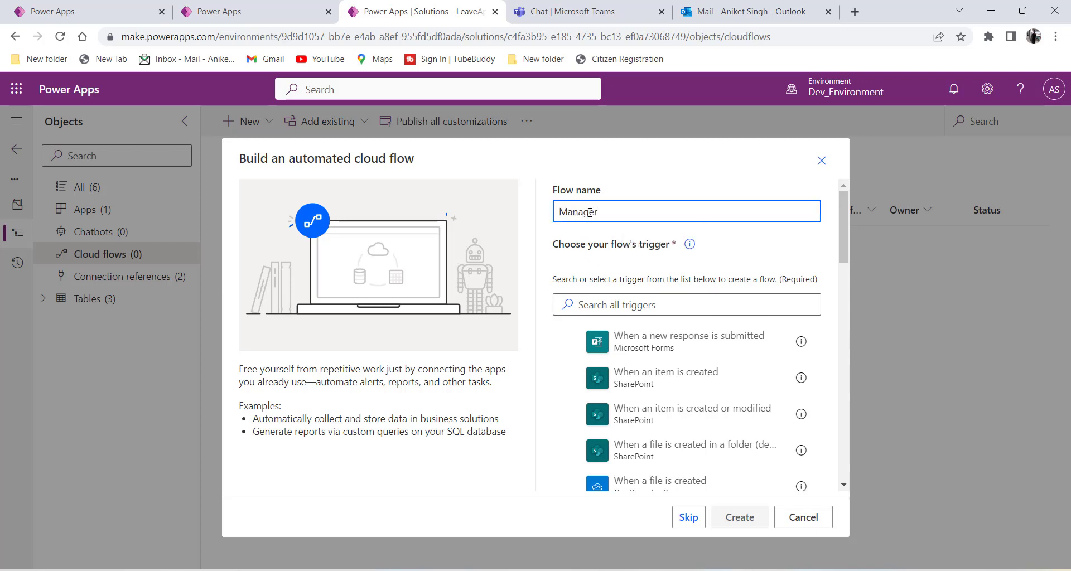
type("_Approval_Request")
left_click(663, 304)
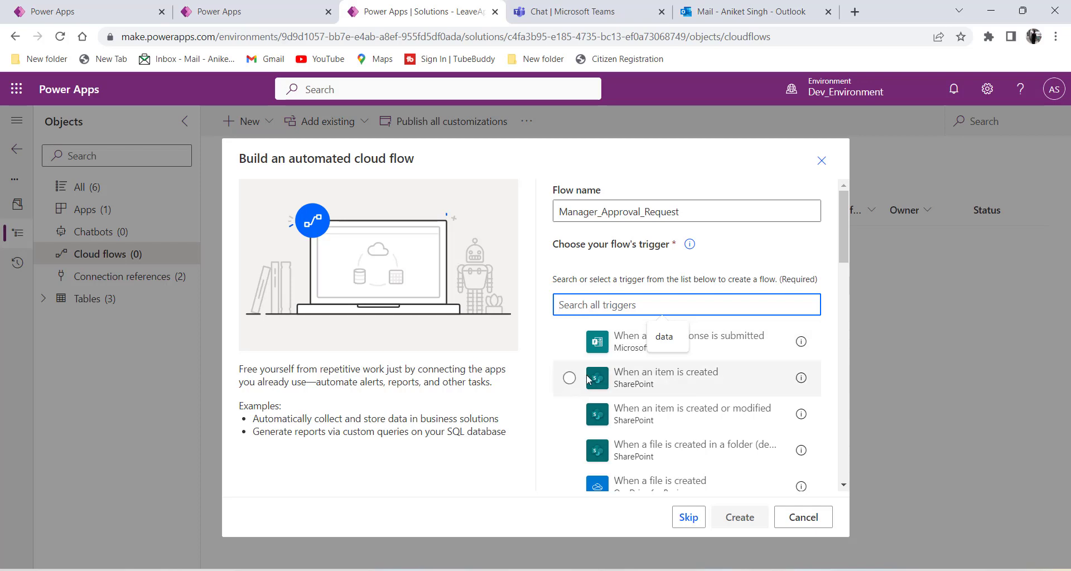
left_click_drag(702, 213, 547, 218)
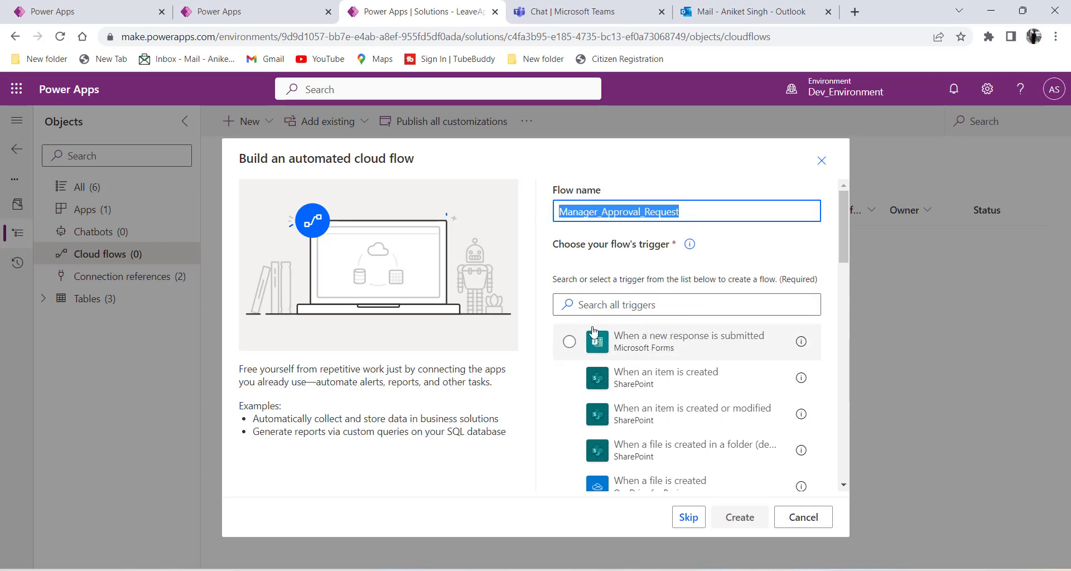
Pick the Dataverse trigger 'When a row is added, modified or deleted' and create the flow.
left_click(597, 304)
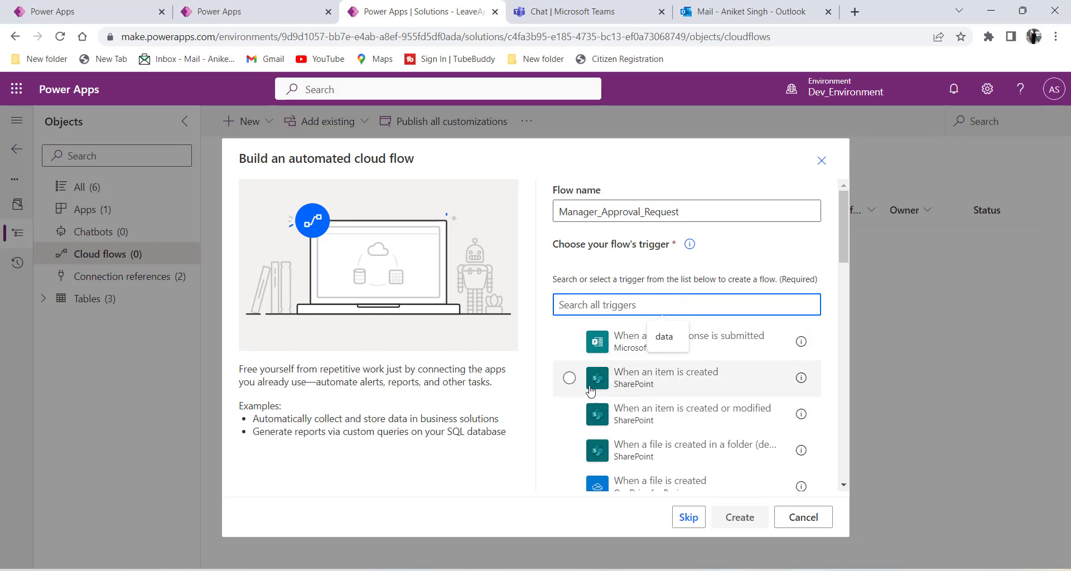
left_click(240, 11)
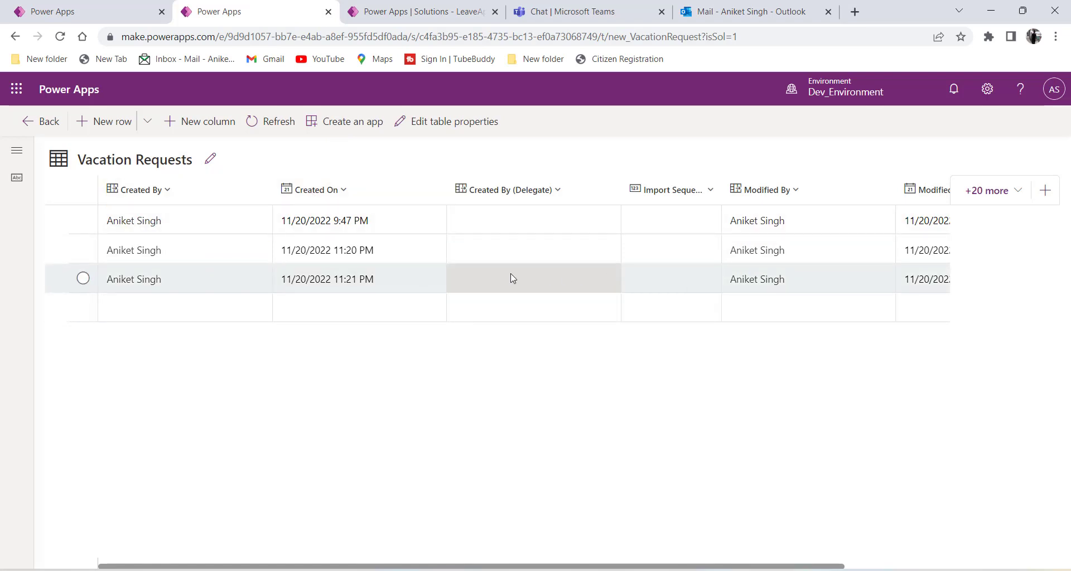
left_click(410, 16)
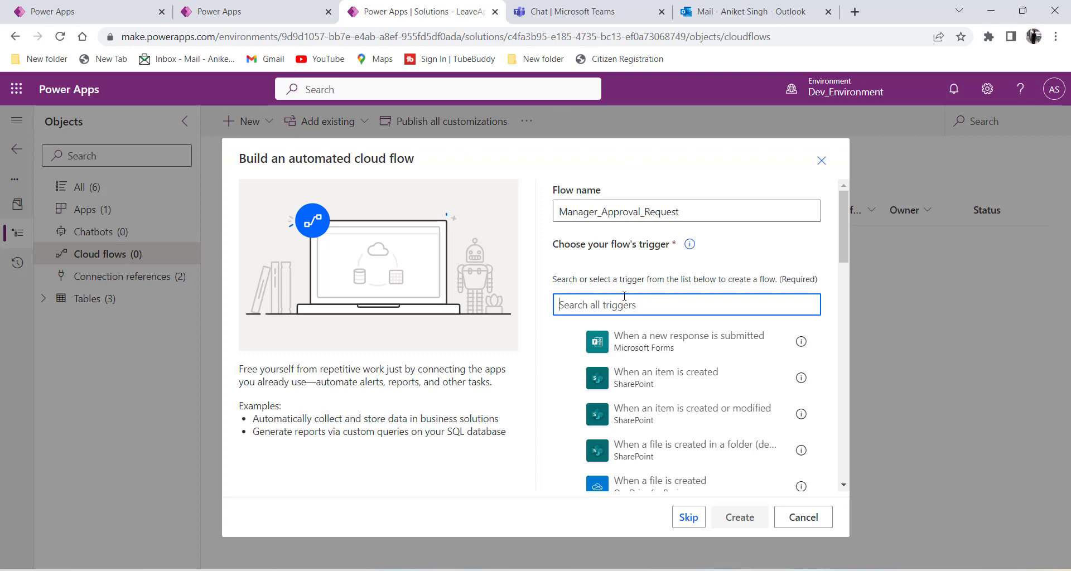
type("Data")
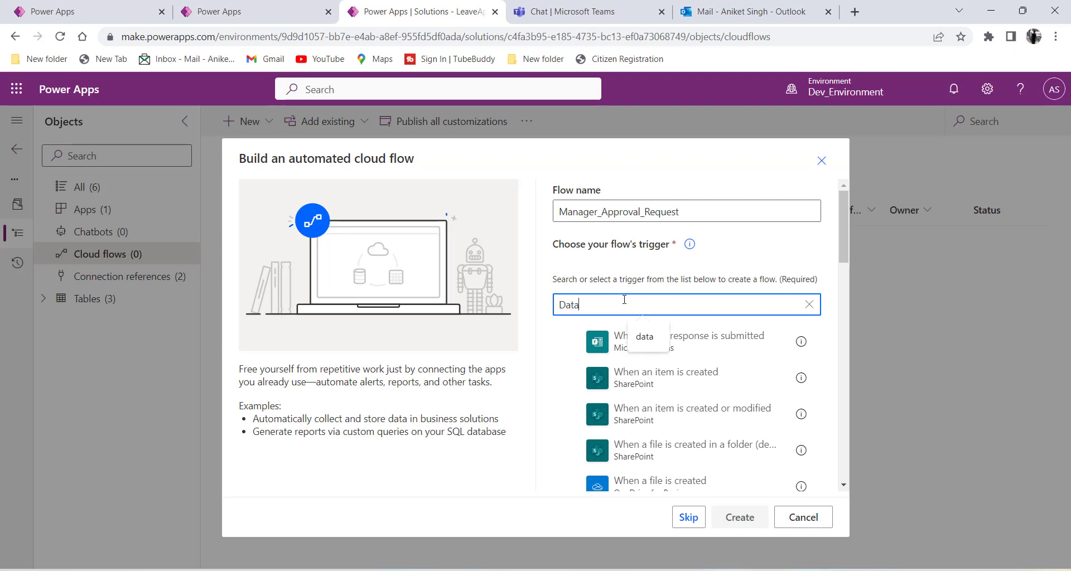
type("verse")
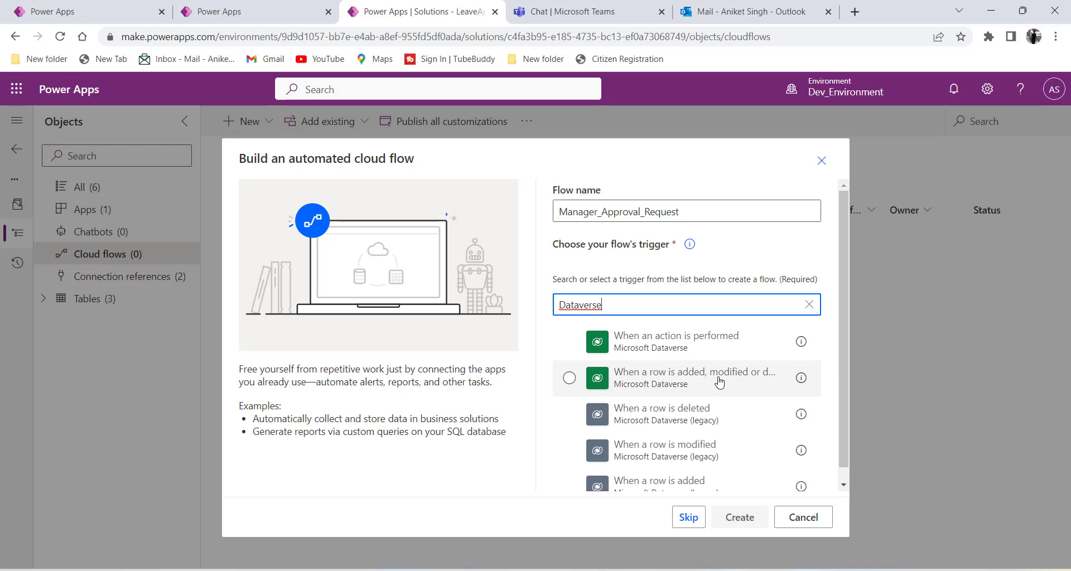
left_click(574, 379)
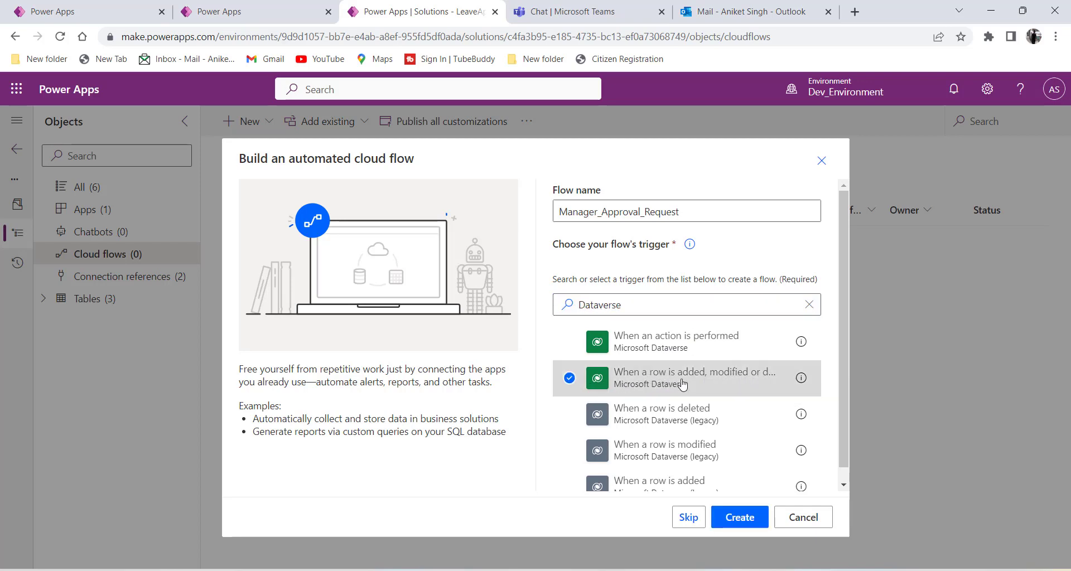
left_click(259, 16)
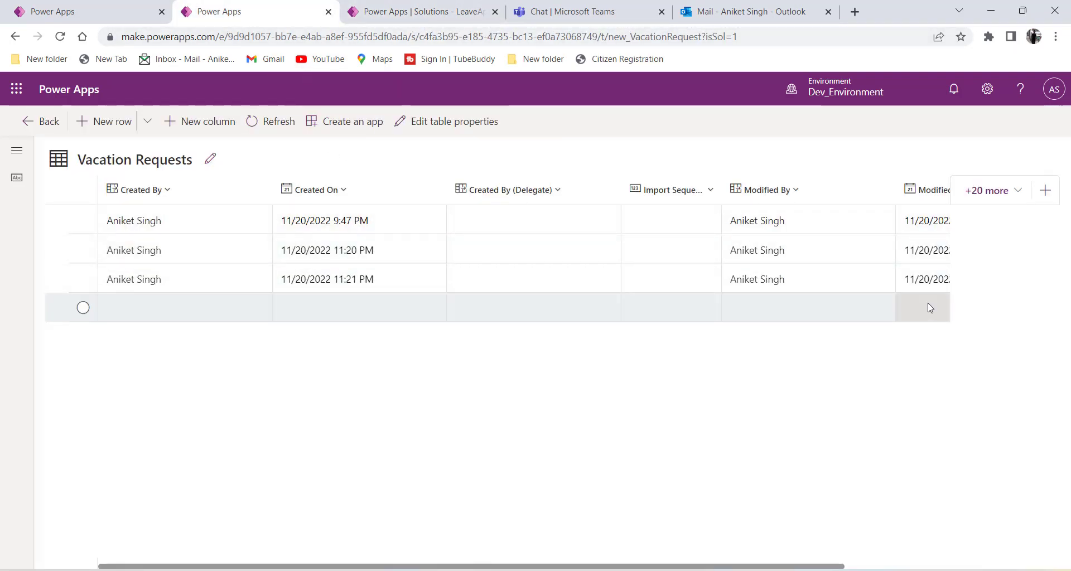
key("ctrl+Tab")
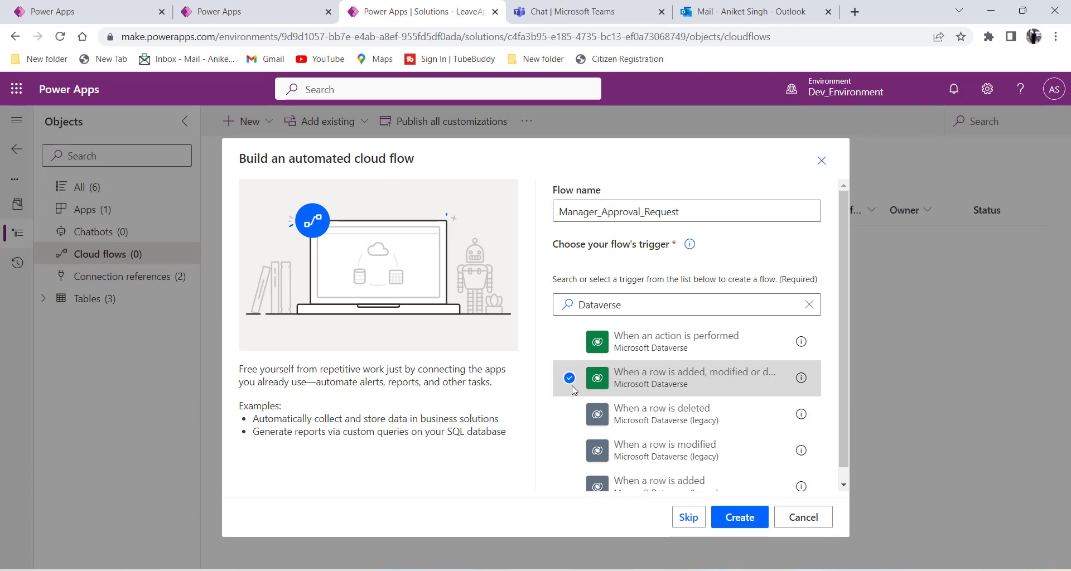
left_click(743, 527)
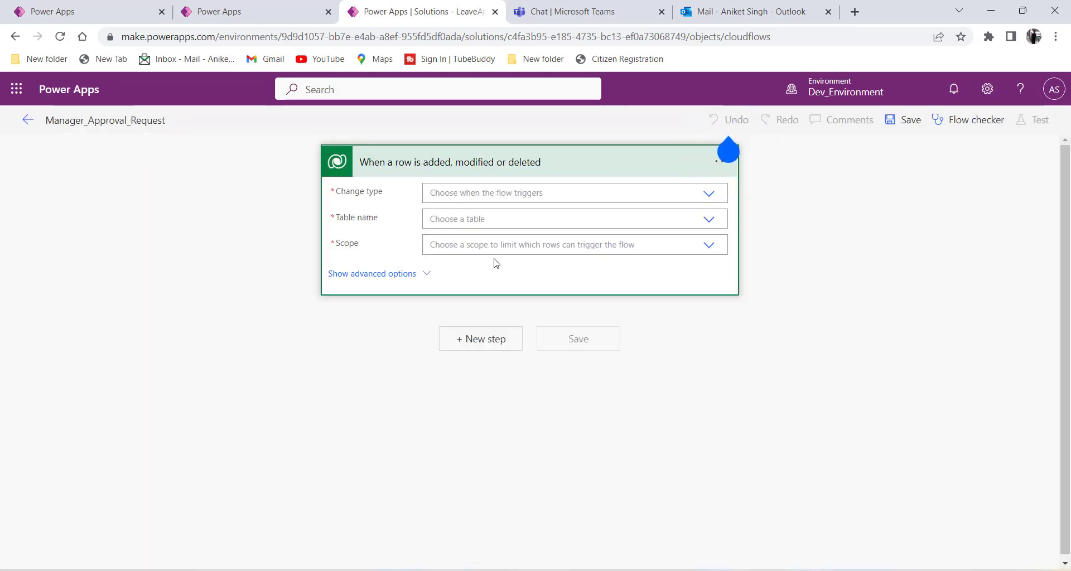
Set the trigger's change type to Added, then check the Vacation Requests table tab.
left_click(707, 195)
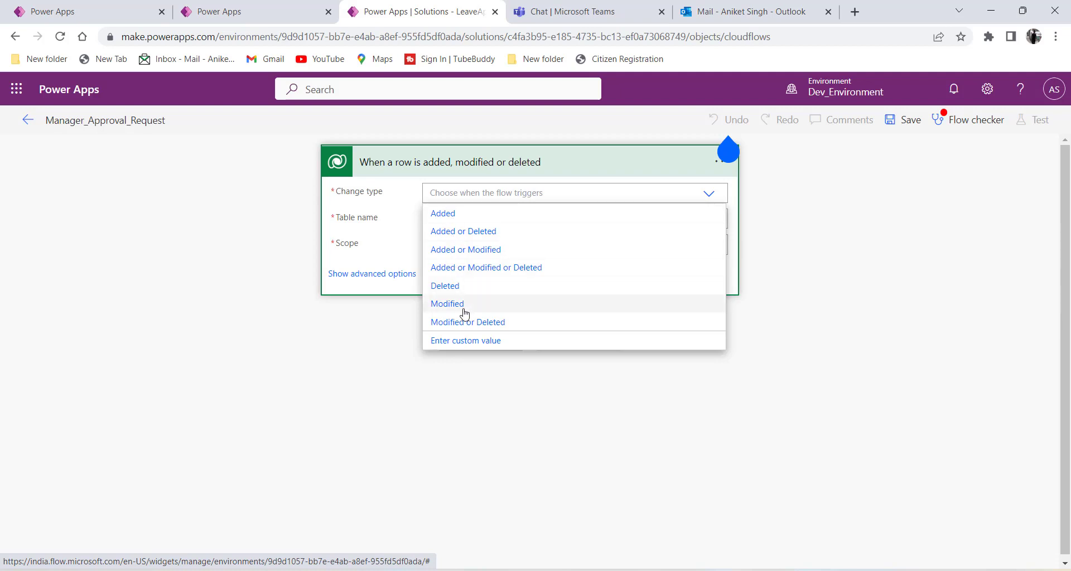
left_click(443, 214)
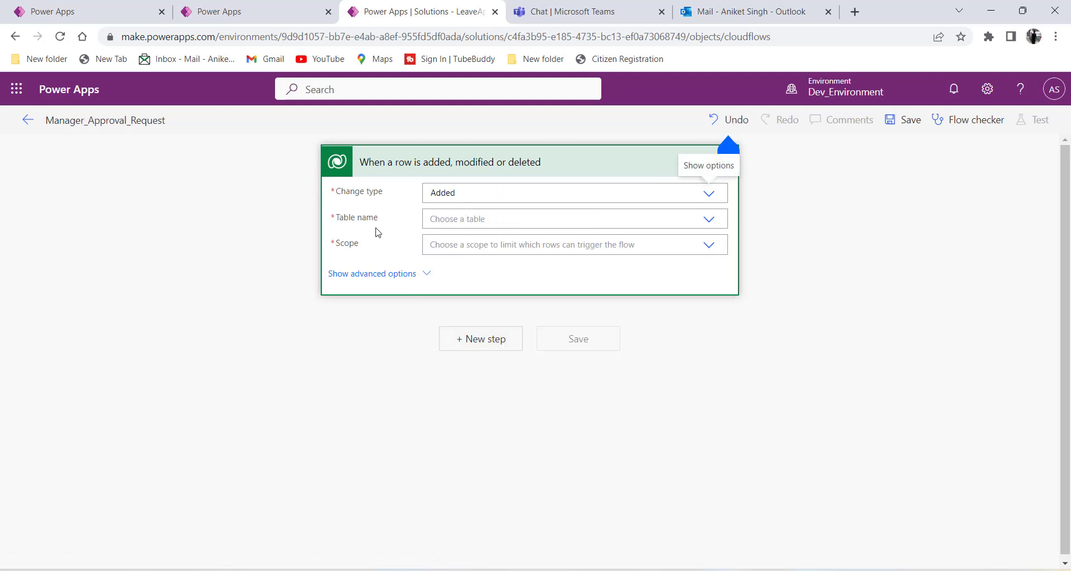
left_click_drag(385, 220, 338, 219)
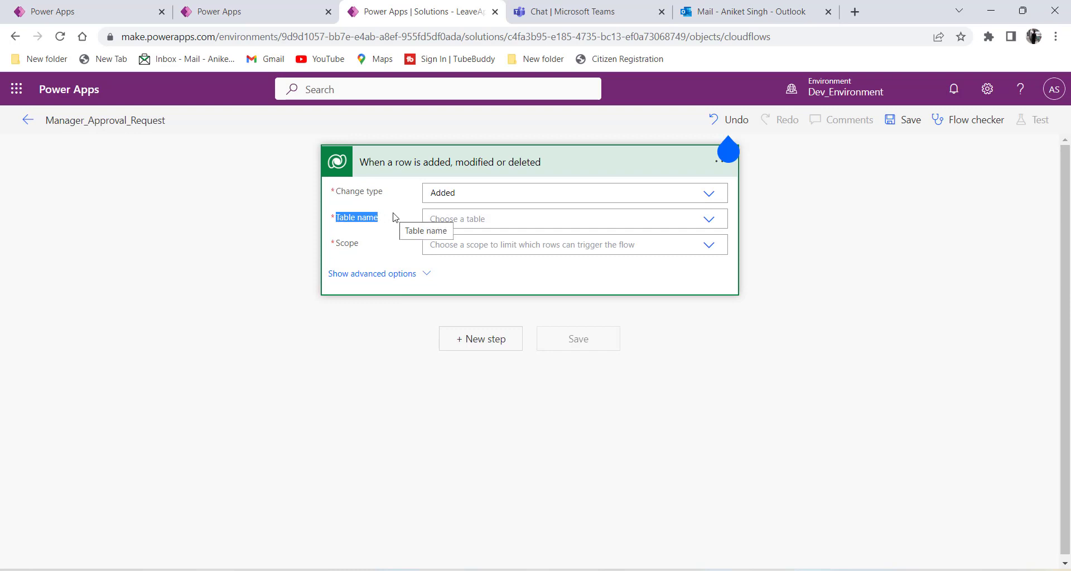
left_click(488, 220)
left_click(267, 16)
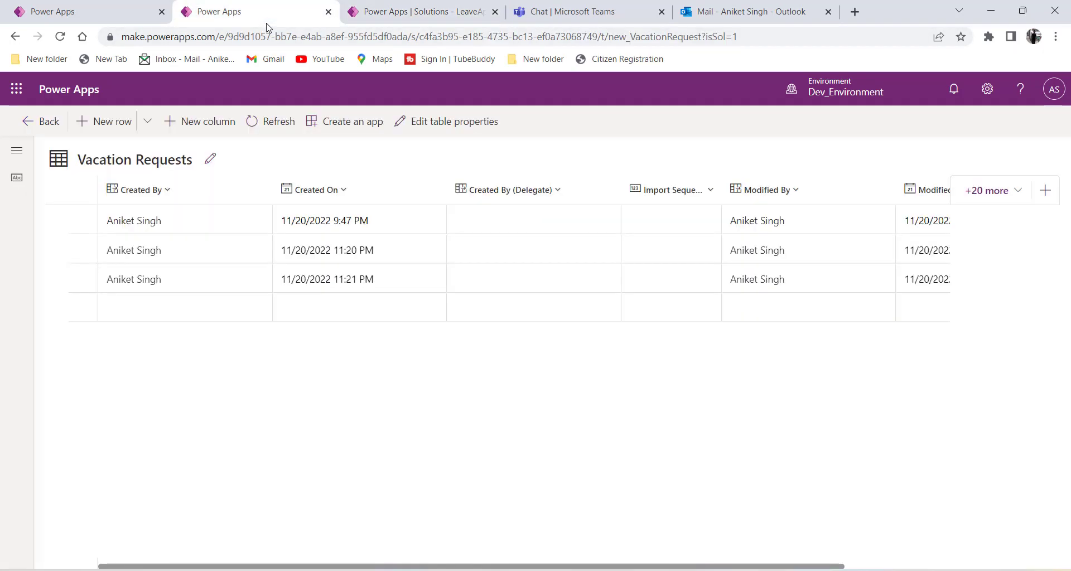
Point the trigger at the Vacation Requests table with Organization scope.
left_click(394, 12)
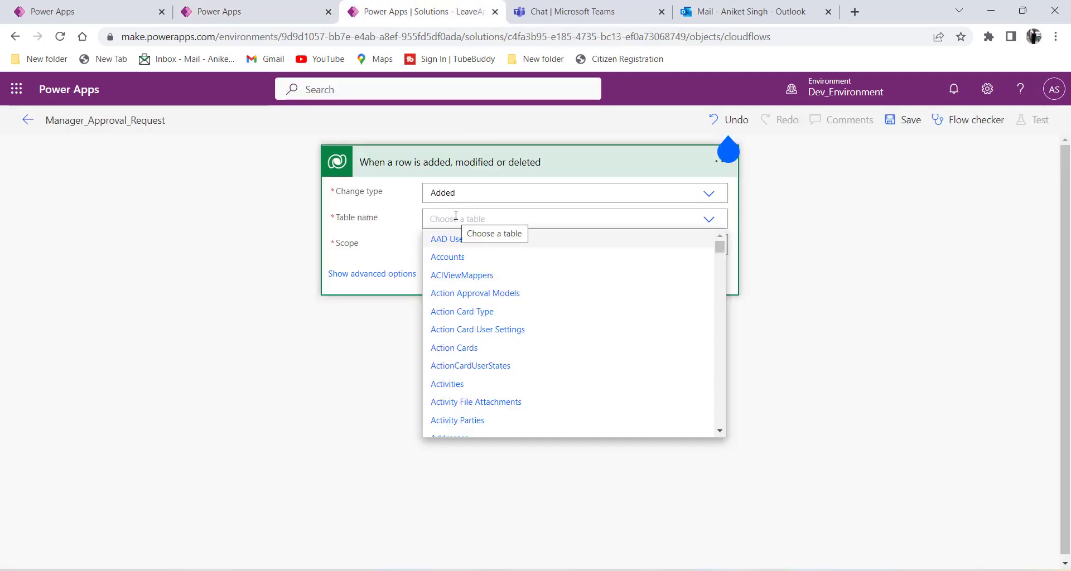
type("Vacati")
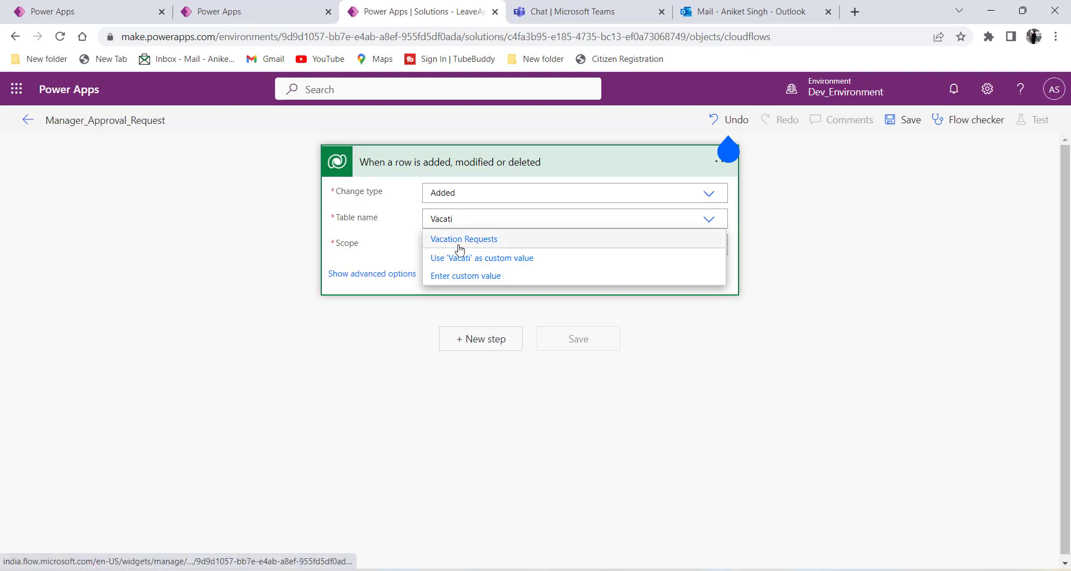
left_click(478, 241)
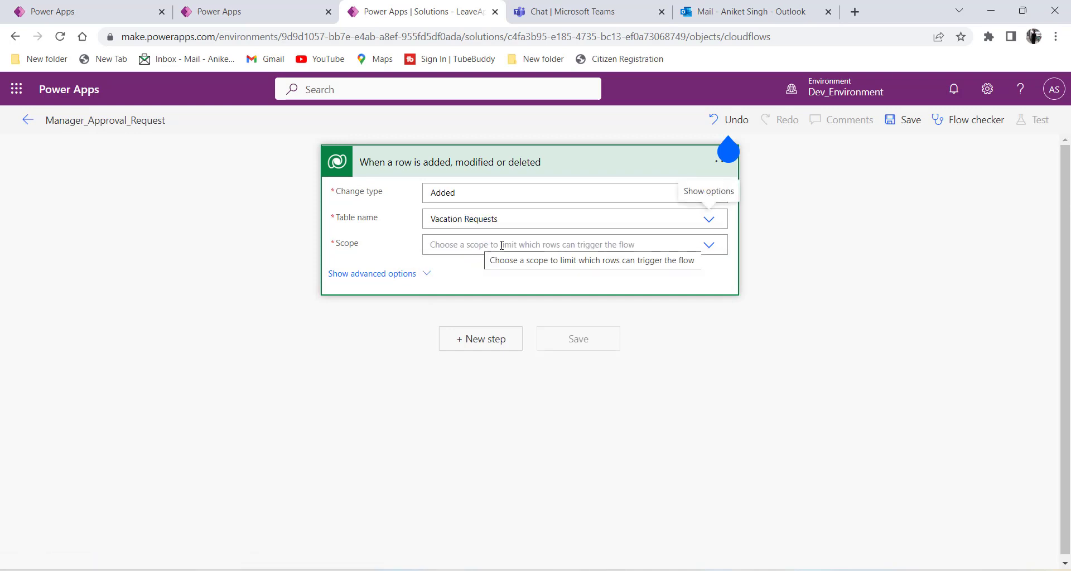
left_click(708, 245)
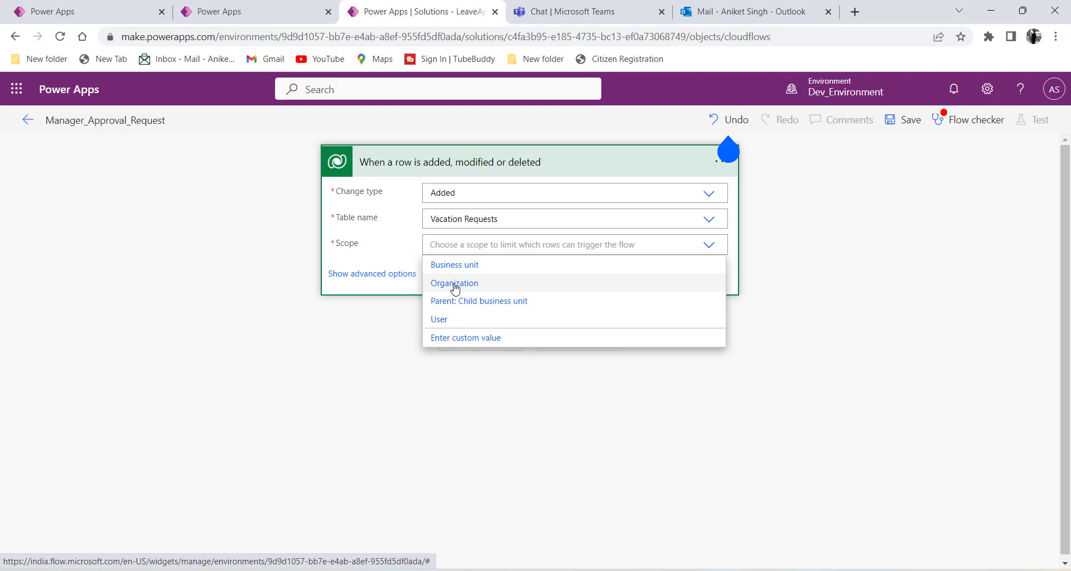
left_click(454, 284)
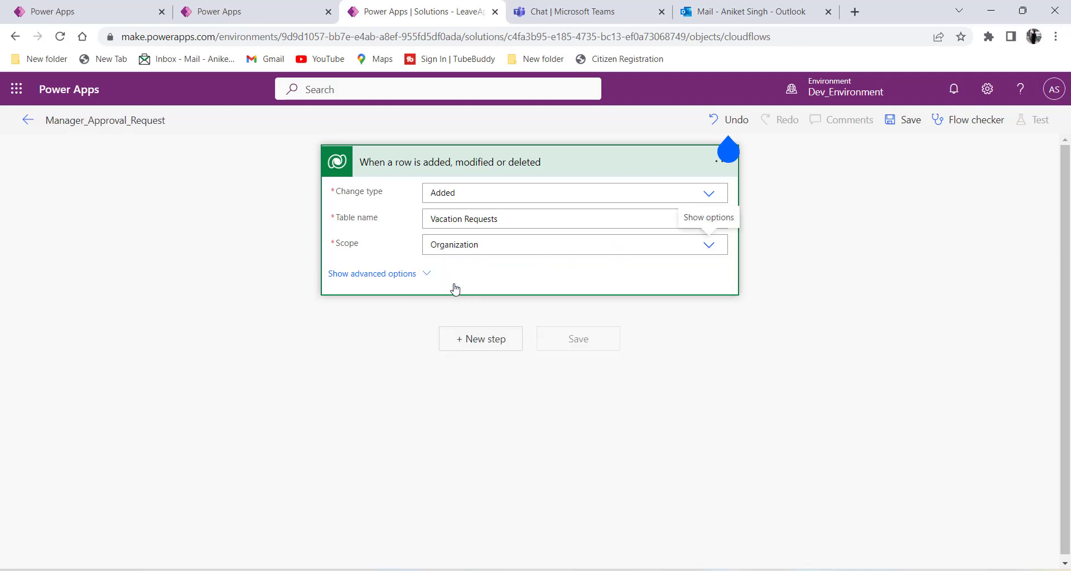
Review the trigger's advanced options, Select columns and Delay until, then collapse them.
left_click(414, 275)
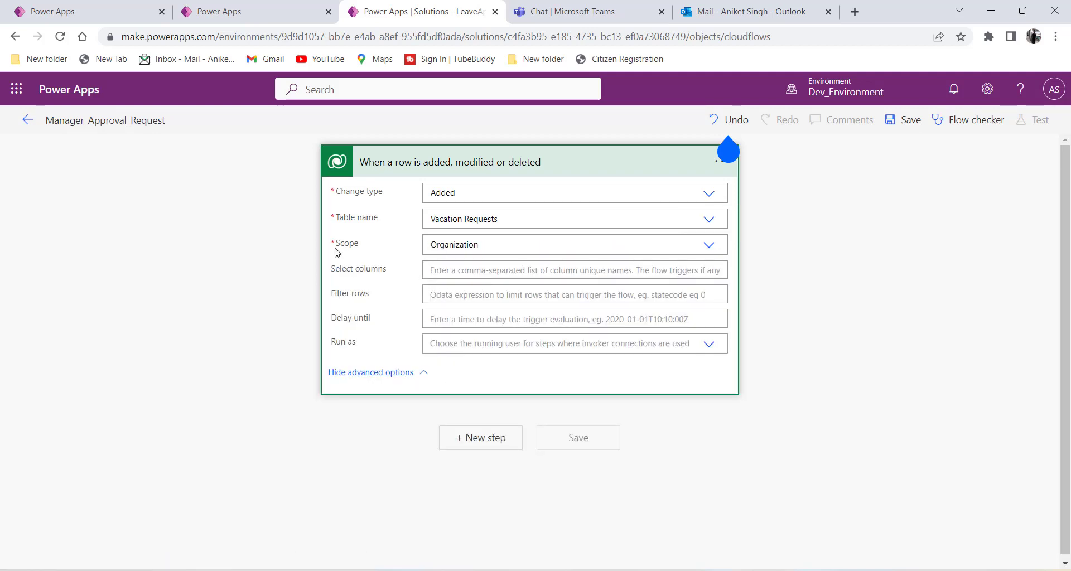
left_click(440, 272)
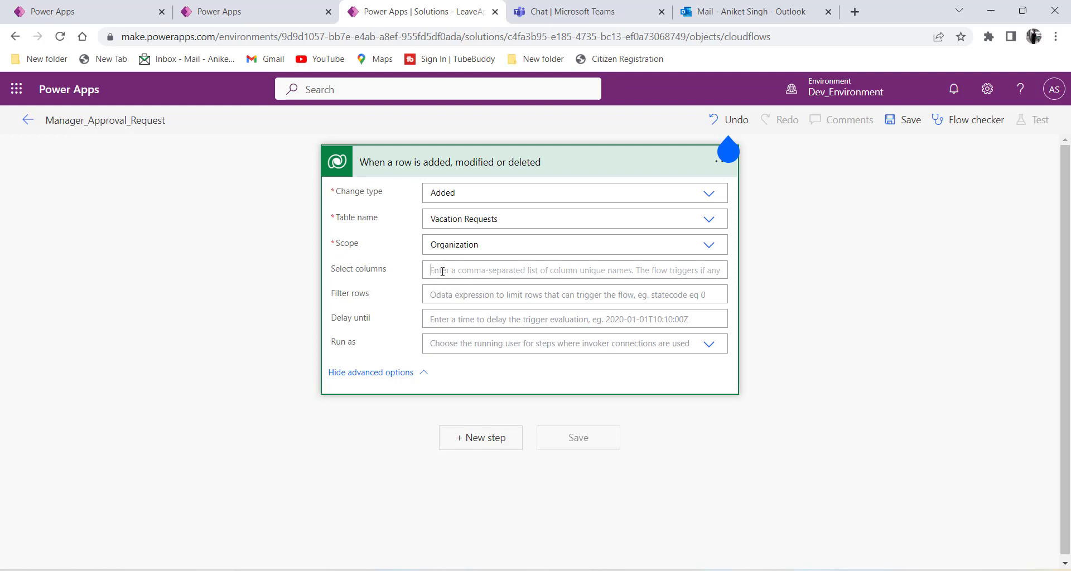
left_click(448, 321)
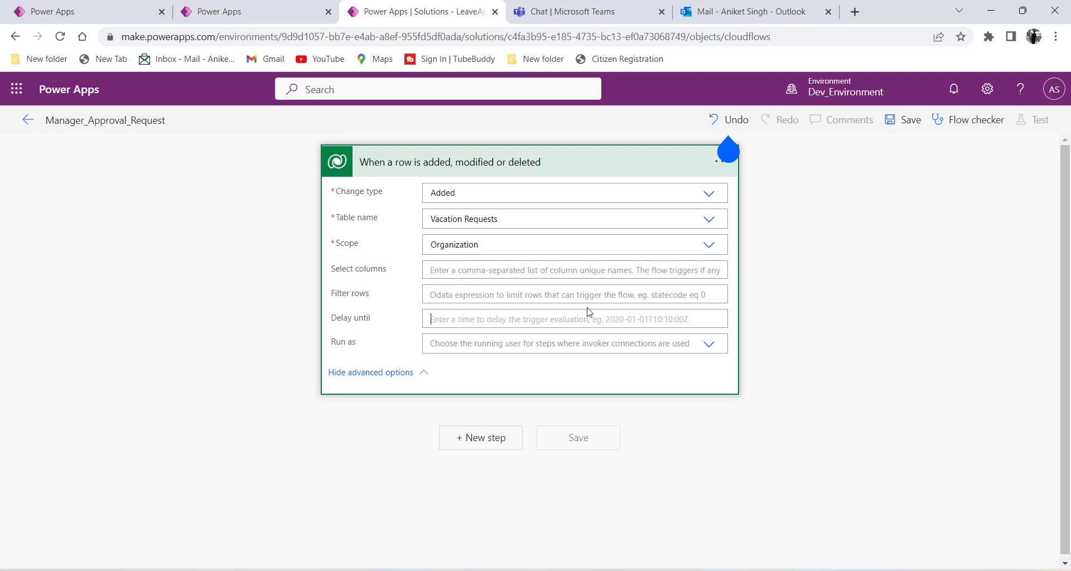
left_click(400, 333)
left_click(425, 374)
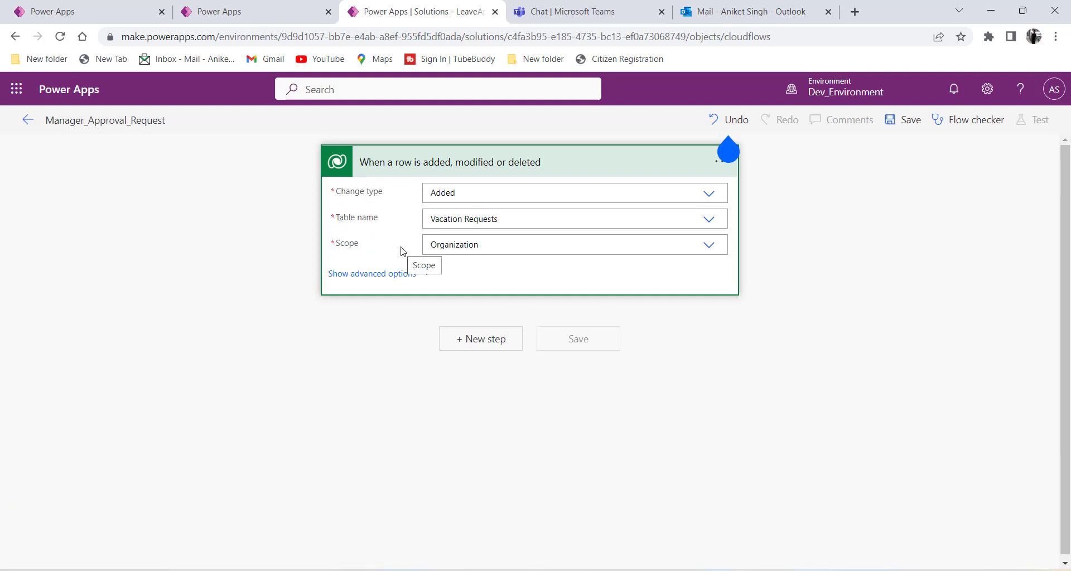
Add a 'Start and wait for an approval' action as a new step after the trigger.
left_click(468, 344)
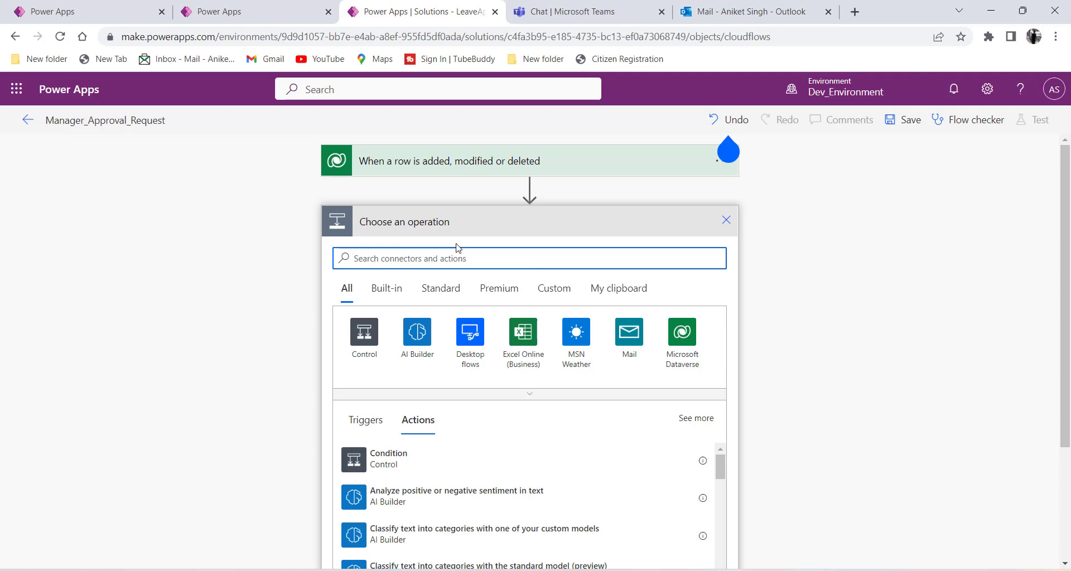
type("approval")
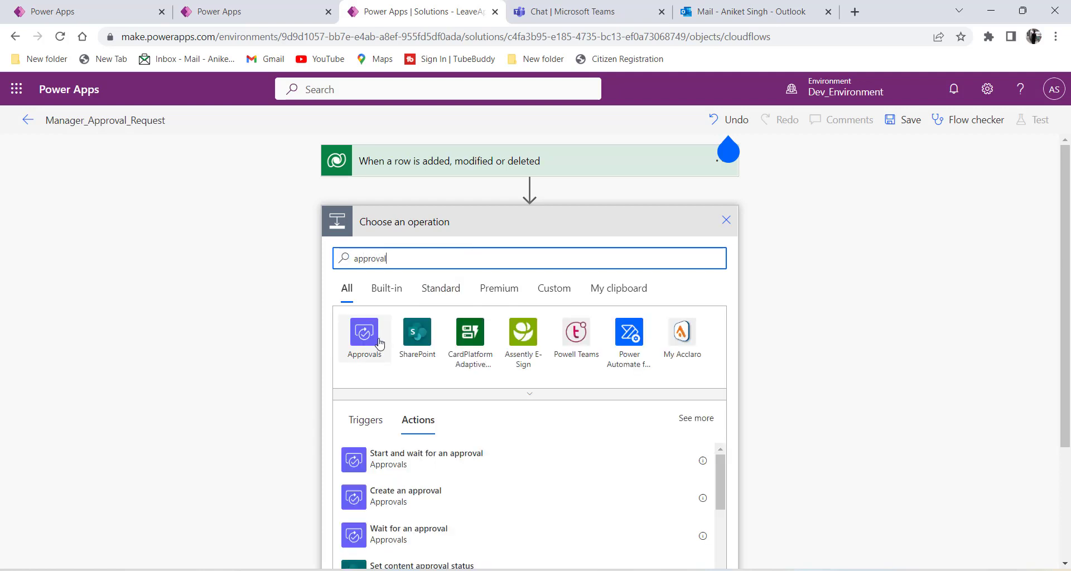
scroll(372, 349, "down", 1)
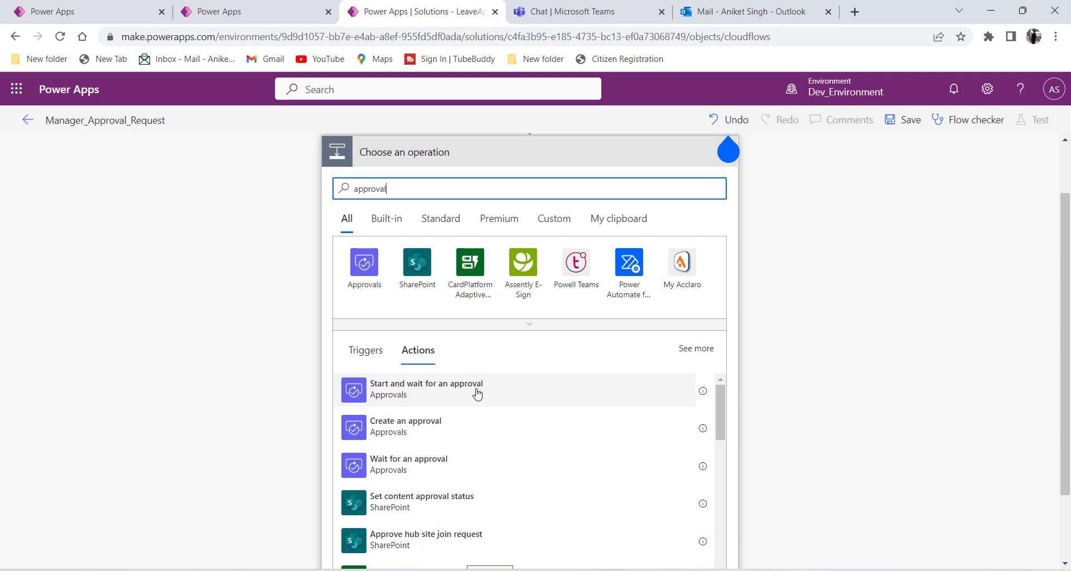
left_click(403, 399)
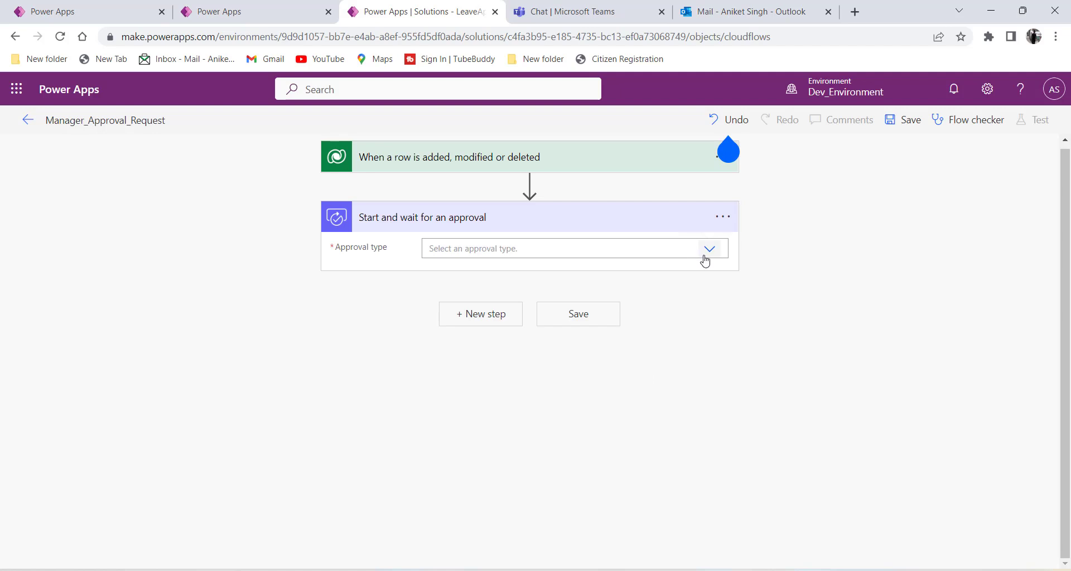
List the available options in the approval step's Approval type dropdown.
left_click(683, 255)
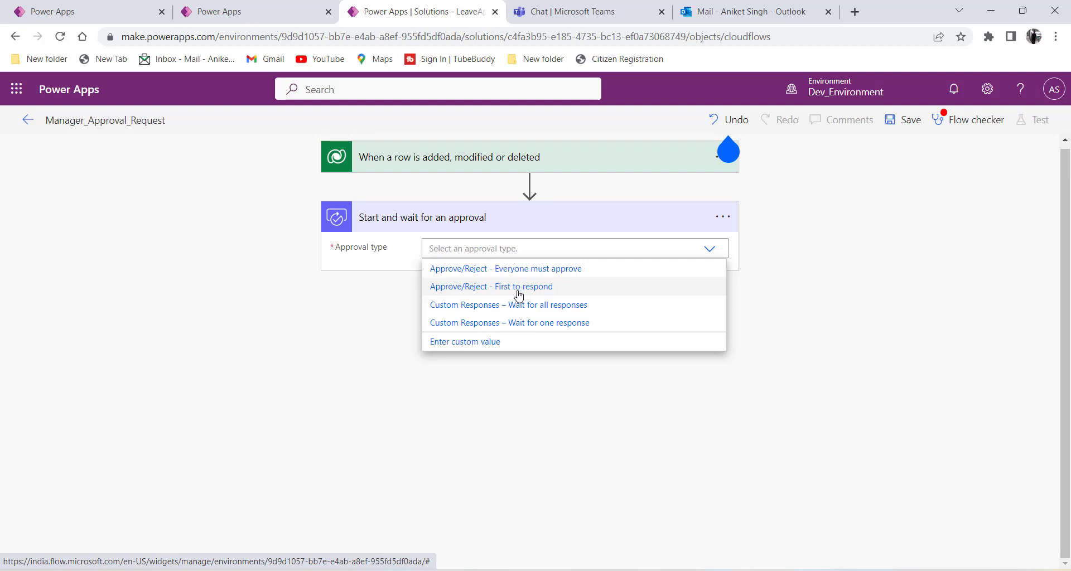
Set Approval type to Approve/Reject - First to respond and Title to 'Approval Request [Approve/Reject]'.
left_click(459, 287)
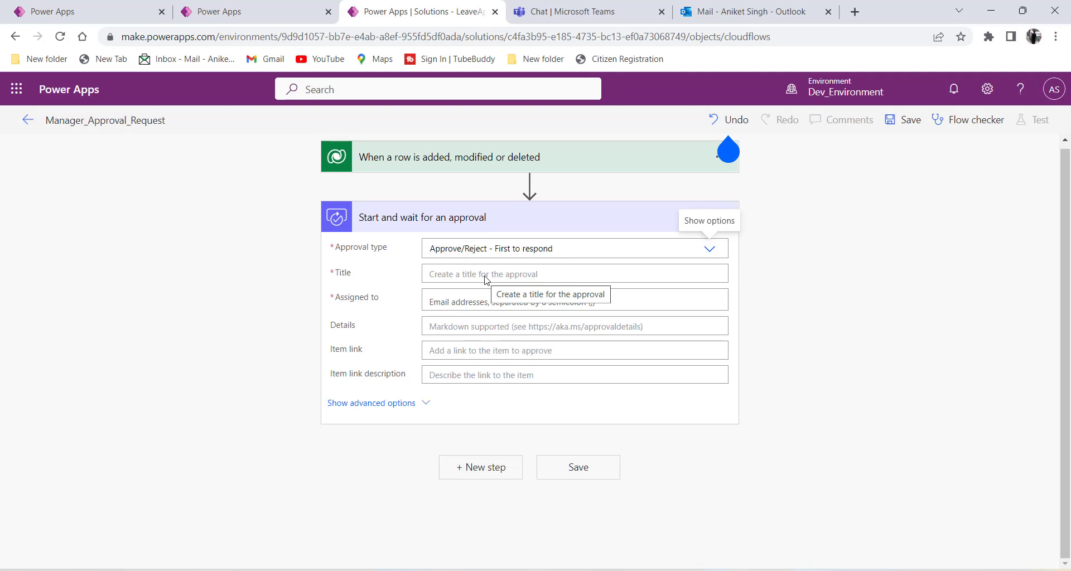
left_click(445, 273)
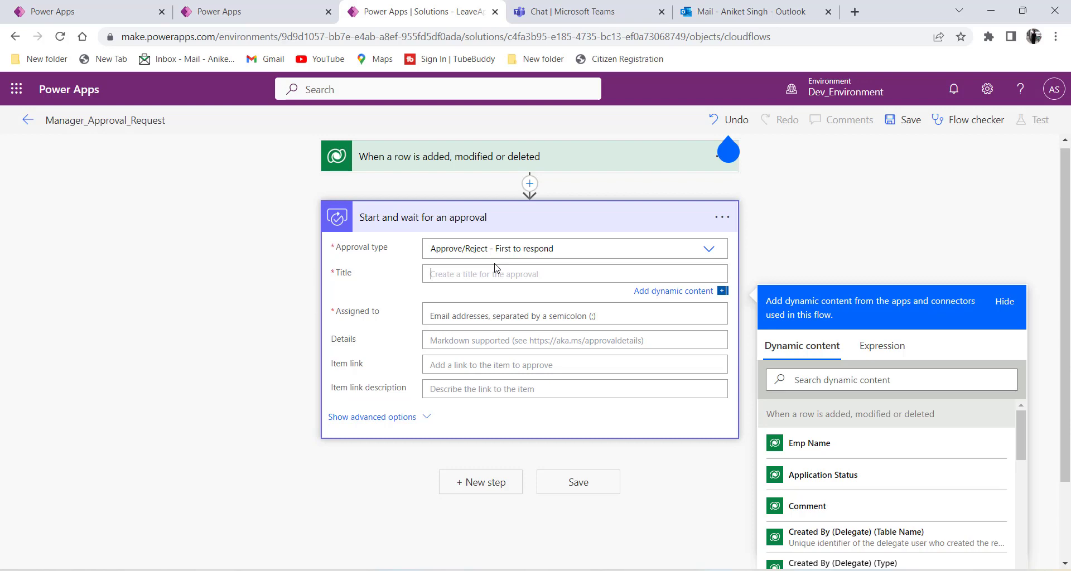
type("Approval Request (Approve/Reject")
left_click_drag(566, 277, 433, 277)
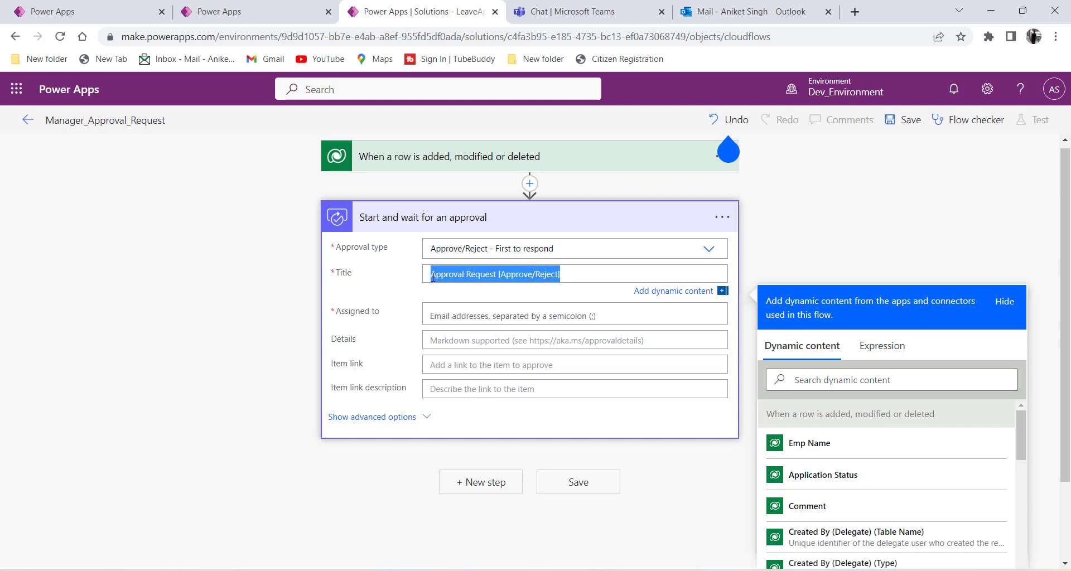
left_click(441, 291)
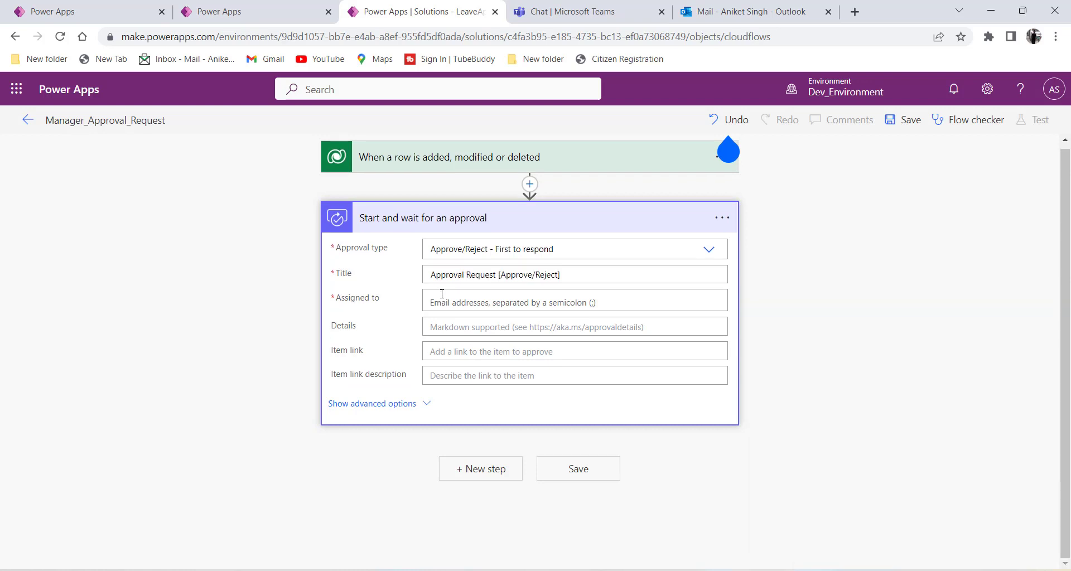
Assign the approval to the approver by entering their name and picking the matching suggestion.
left_click(444, 304)
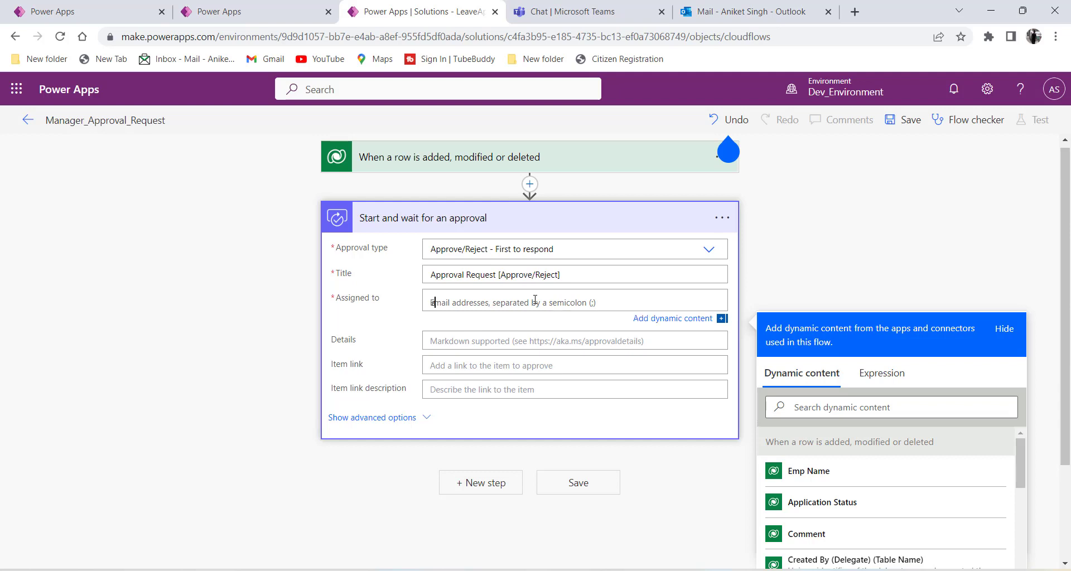
left_click(467, 328)
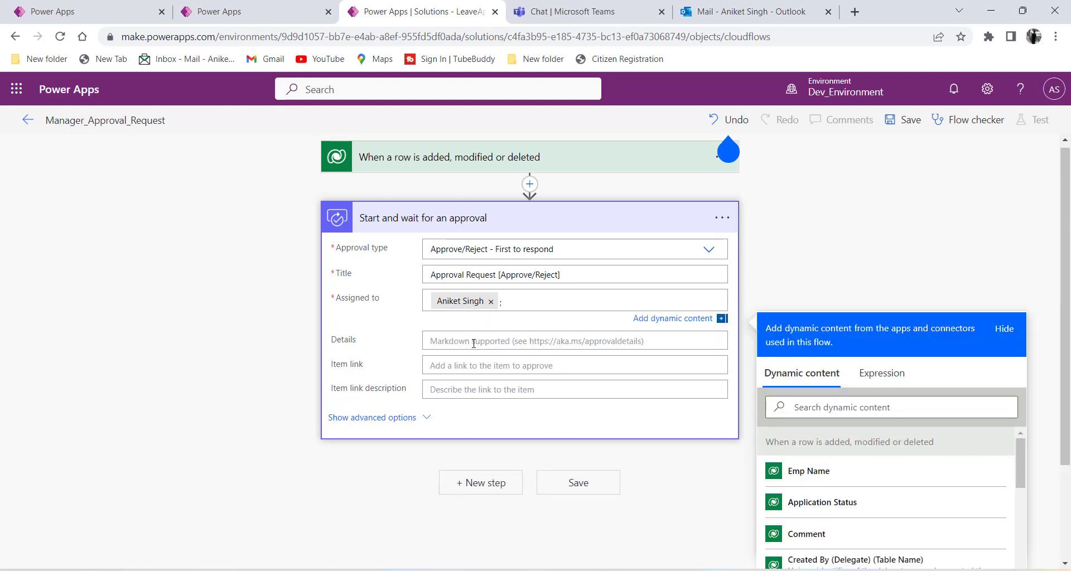
left_click(474, 341)
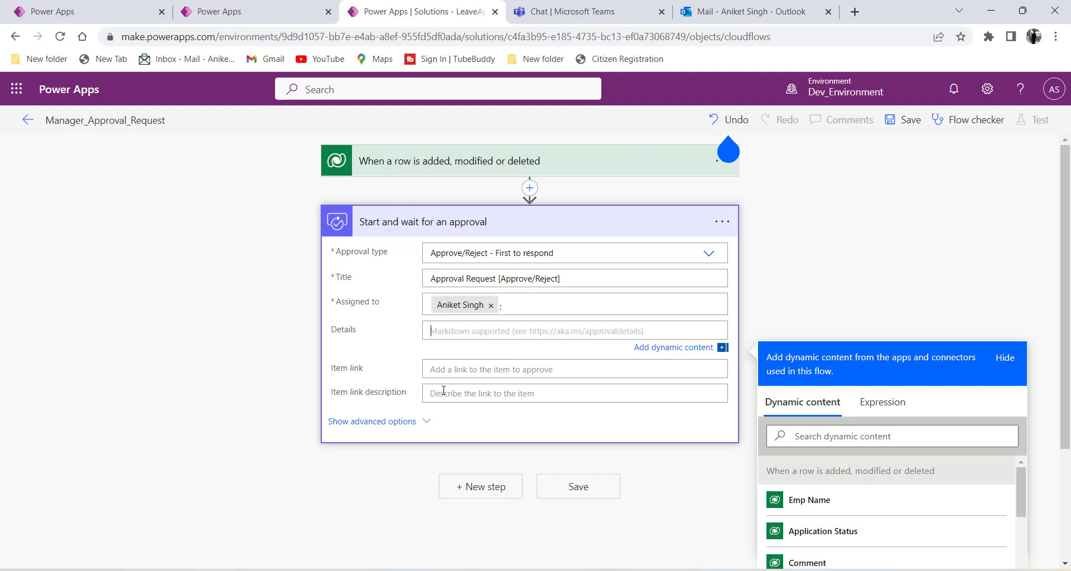
left_click(476, 392)
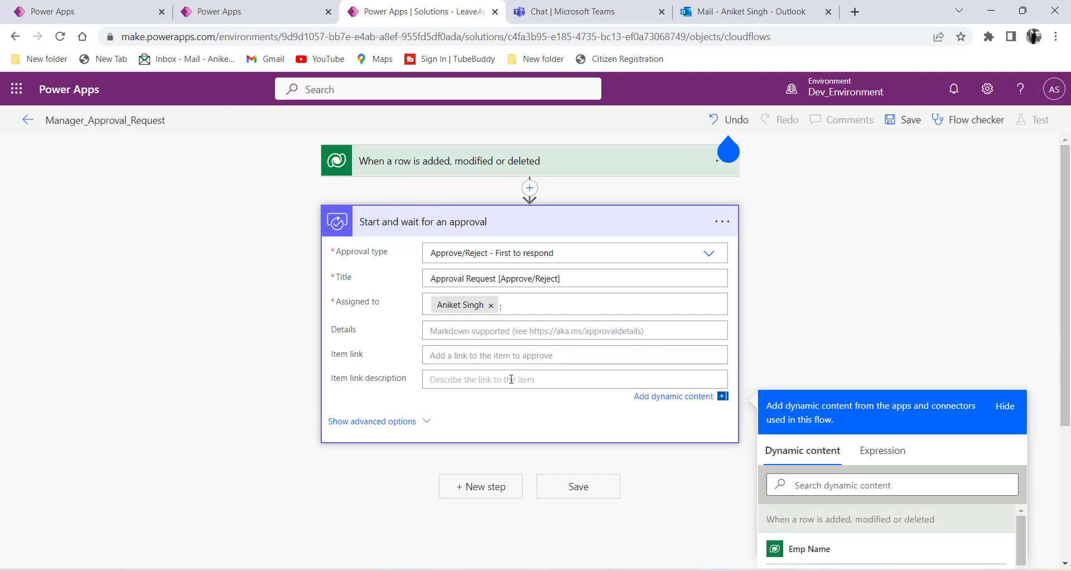
scroll(485, 377, "down", 1)
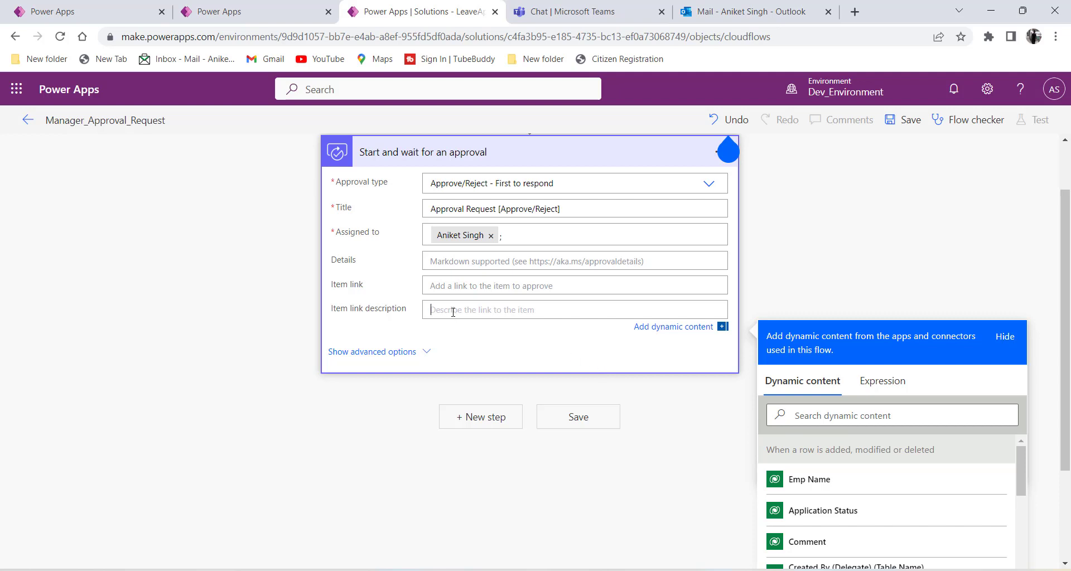
Add the Comment column to the Vacation Requests table view, save it, and go back to the flow.
left_click(273, 12)
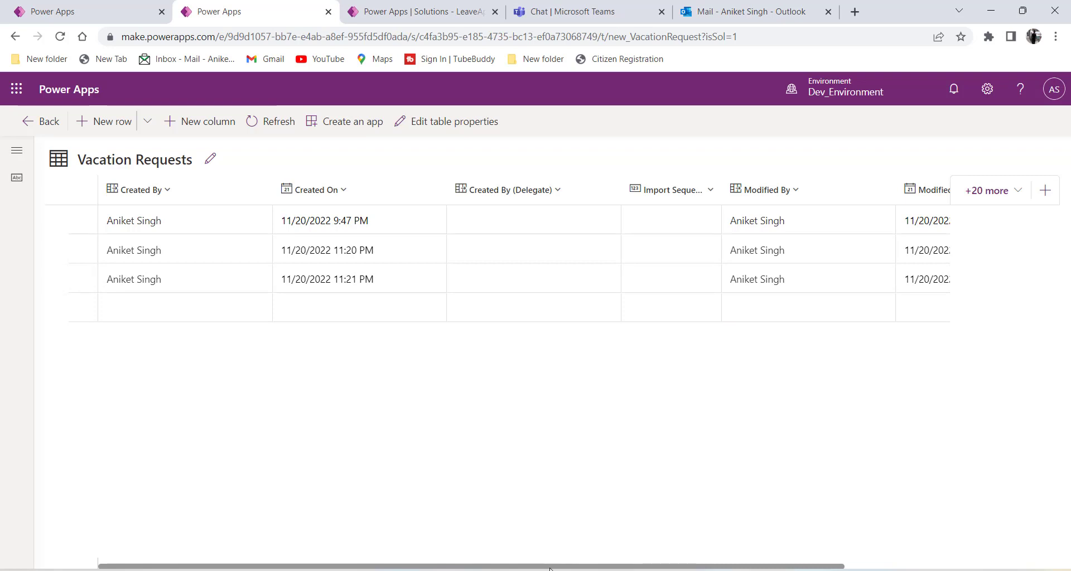
left_click_drag(544, 568, 392, 538)
left_click(1016, 203)
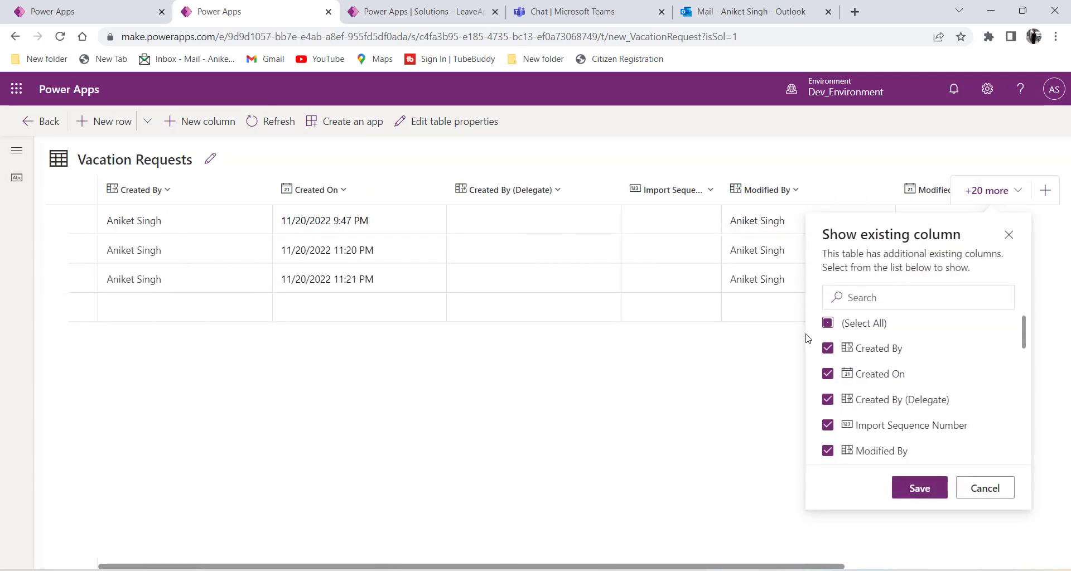
left_click(871, 300)
type("comm")
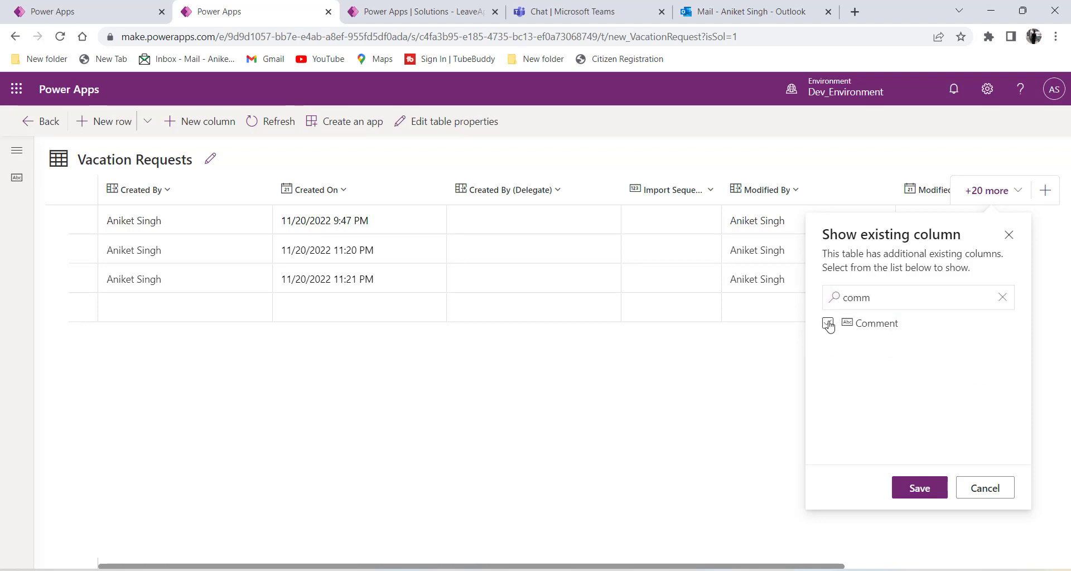
left_click(827, 323)
left_click(919, 490)
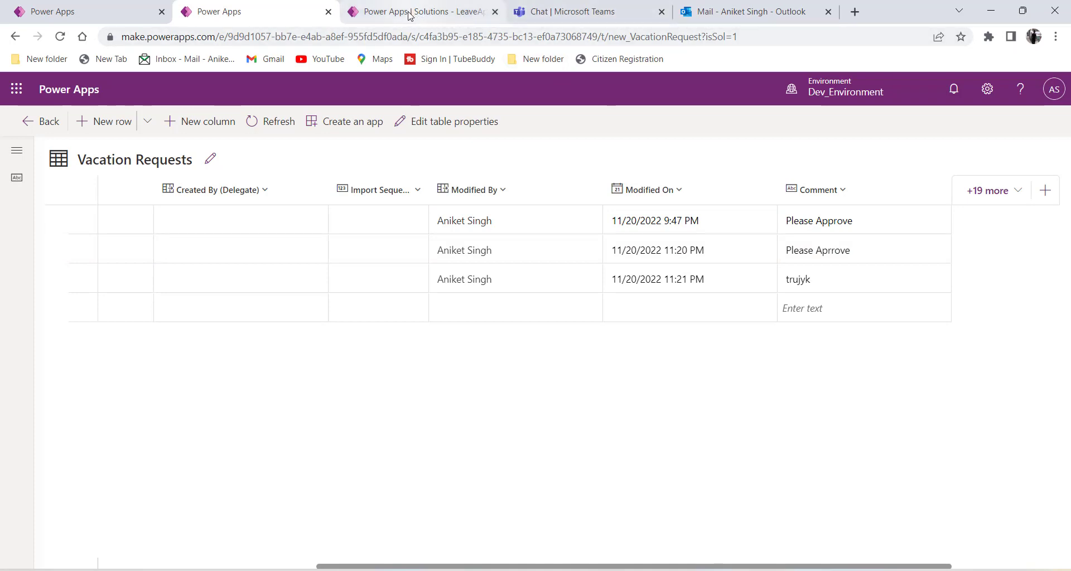
left_click(475, 21)
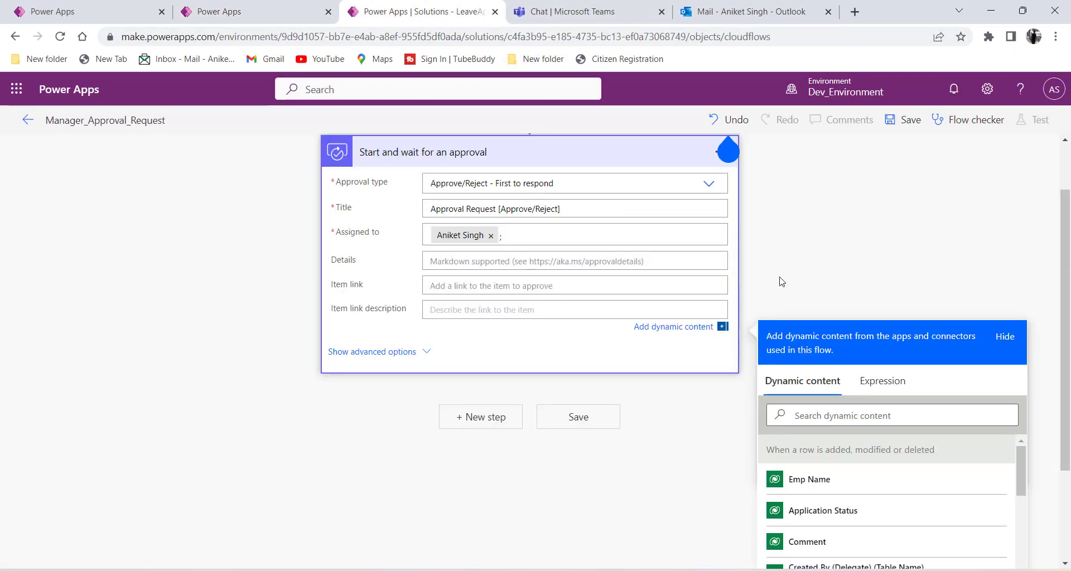
Glance at the Vacation Requests table, then scroll back to the approval's Item link description.
scroll(802, 278, "down", 3)
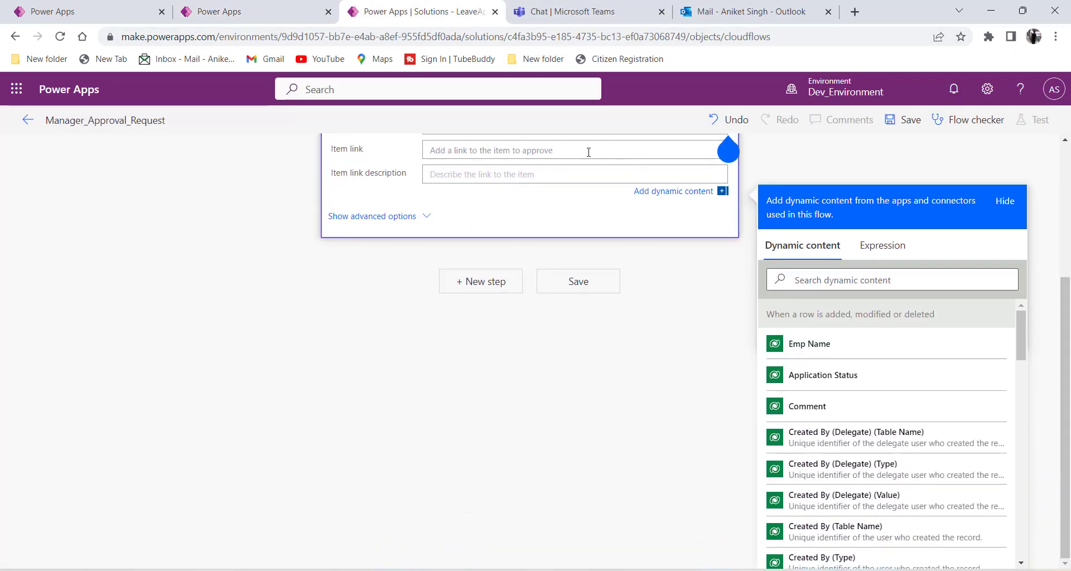
left_click(251, 11)
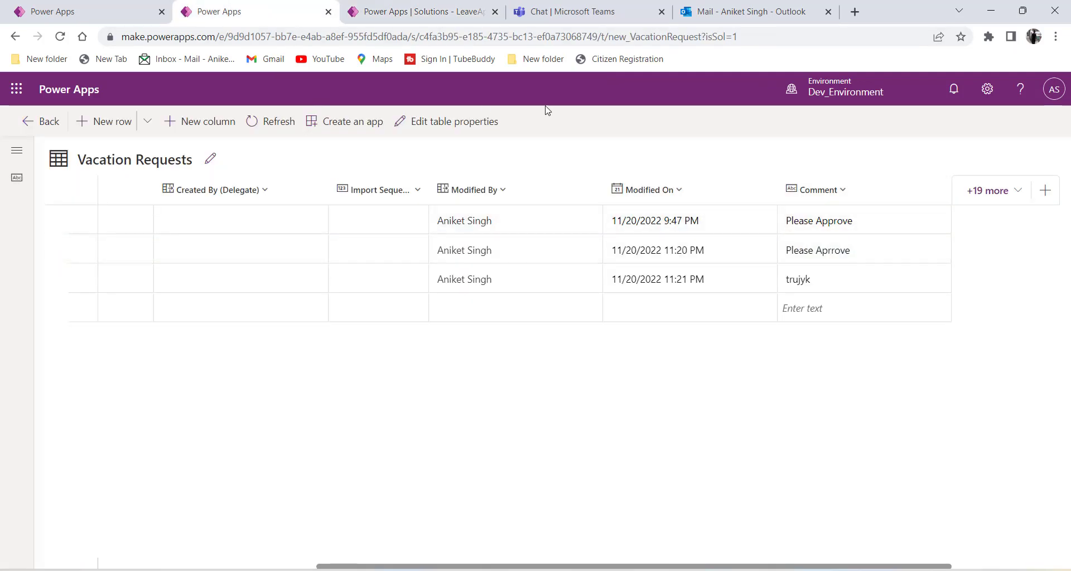
left_click(394, 18)
scroll(834, 381, "down", 3)
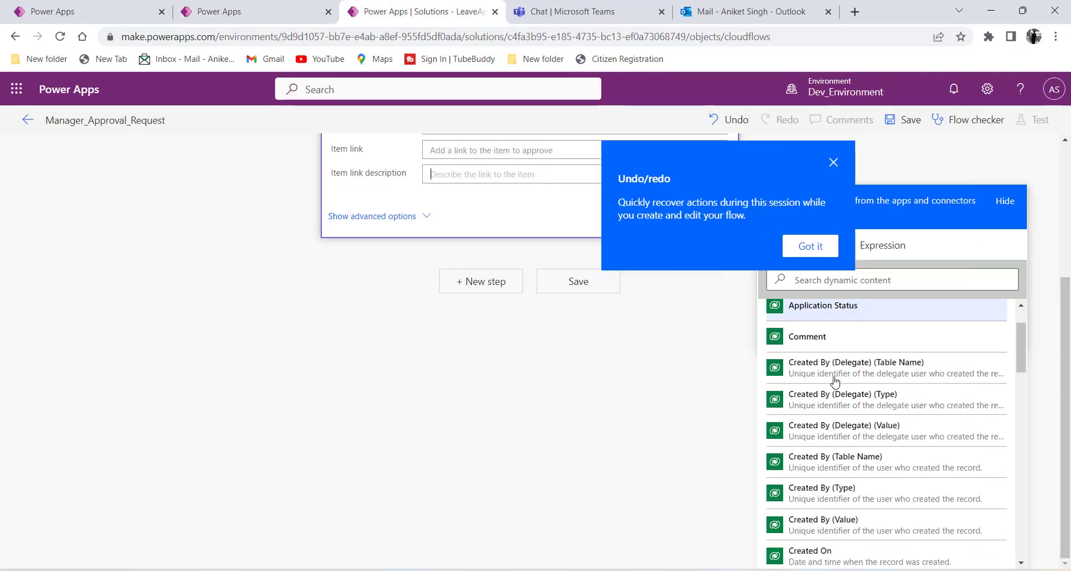
scroll(848, 391, "up", 3)
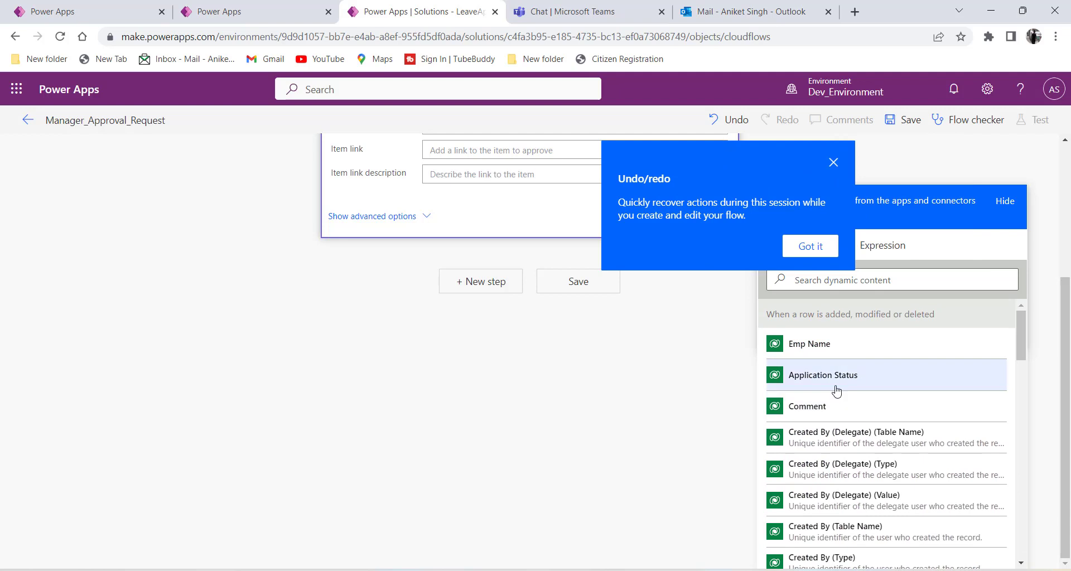
scroll(836, 392, "down", 5)
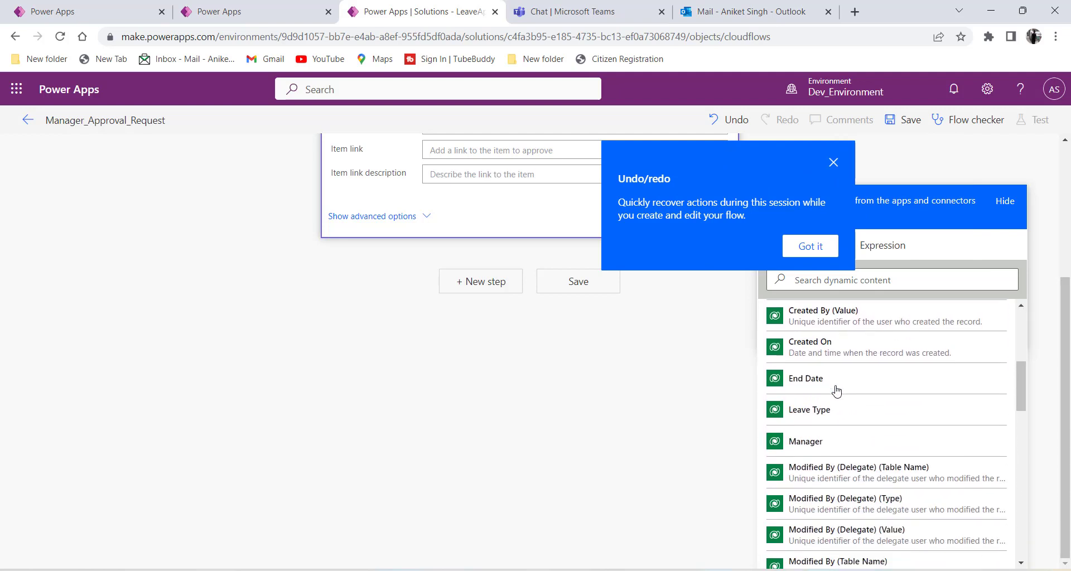
scroll(836, 390, "down", 6)
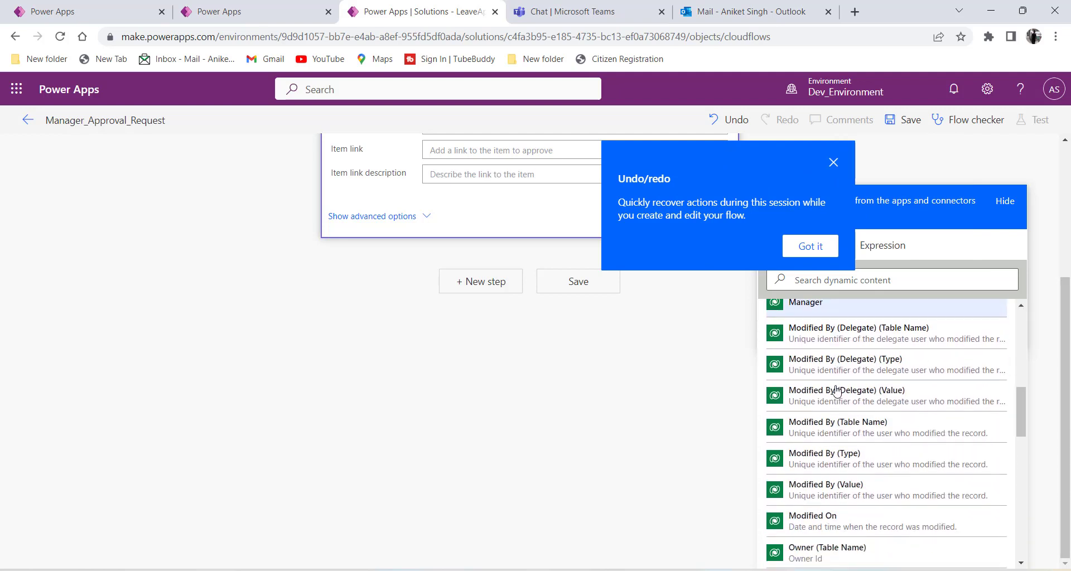
scroll(836, 392, "down", 6)
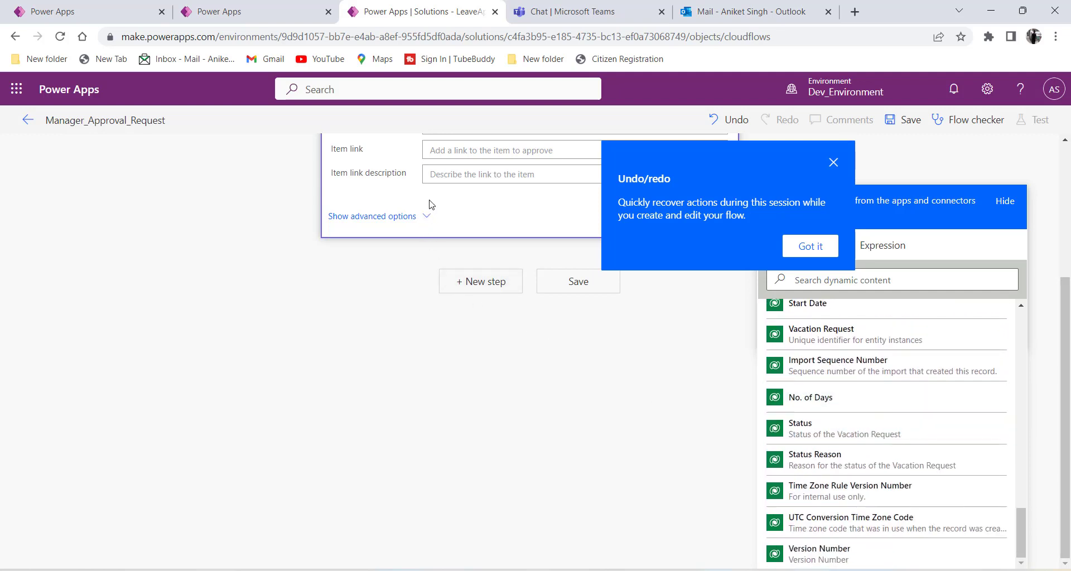
scroll(864, 345, "up", 4)
Insert the trigger's Comment token into Item link description by searching 'commen'.
left_click(852, 282)
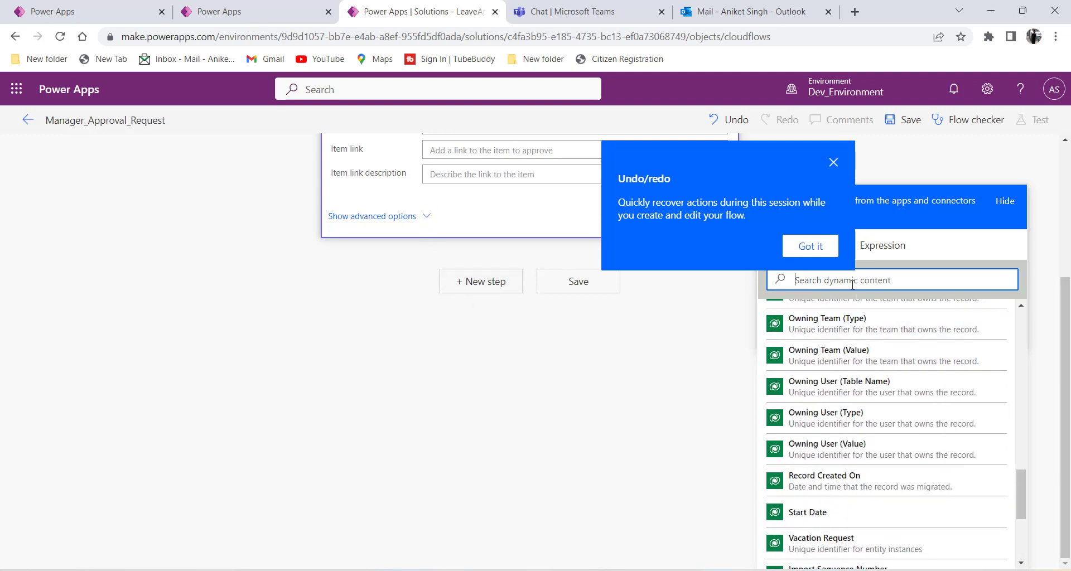
type("comment")
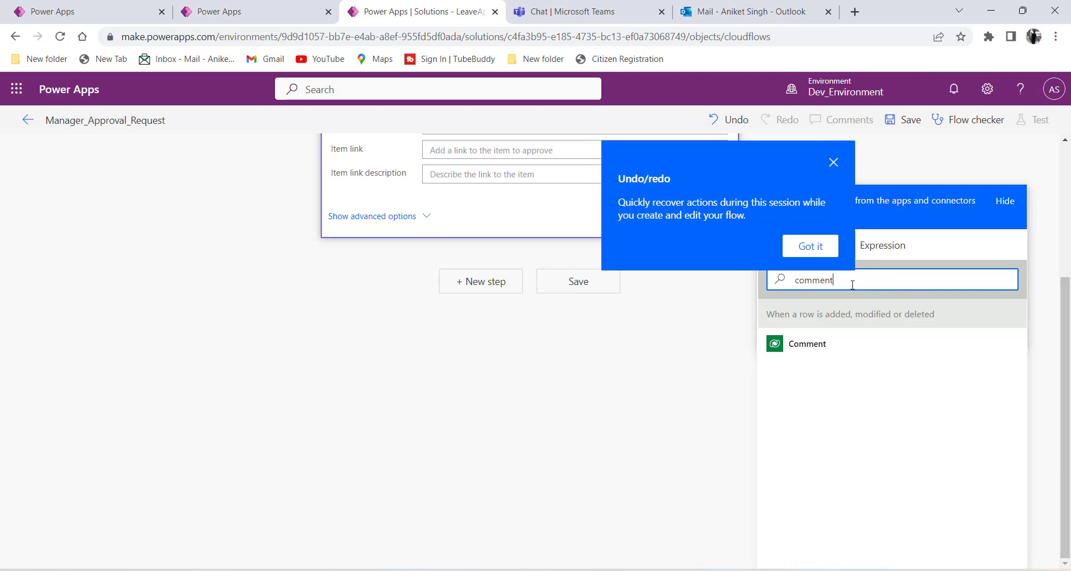
left_click(803, 346)
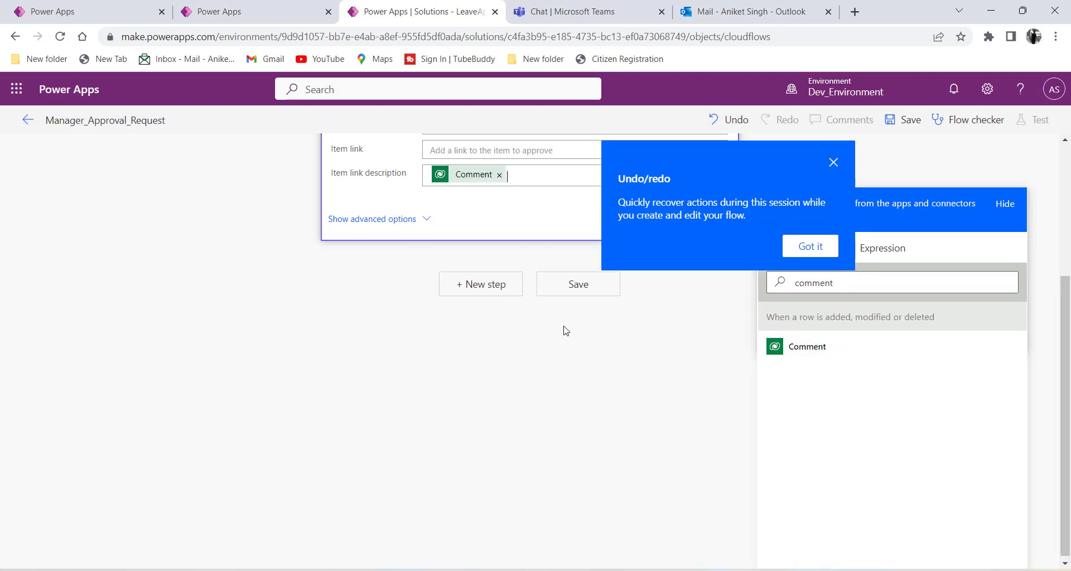
scroll(455, 232, "up", 5)
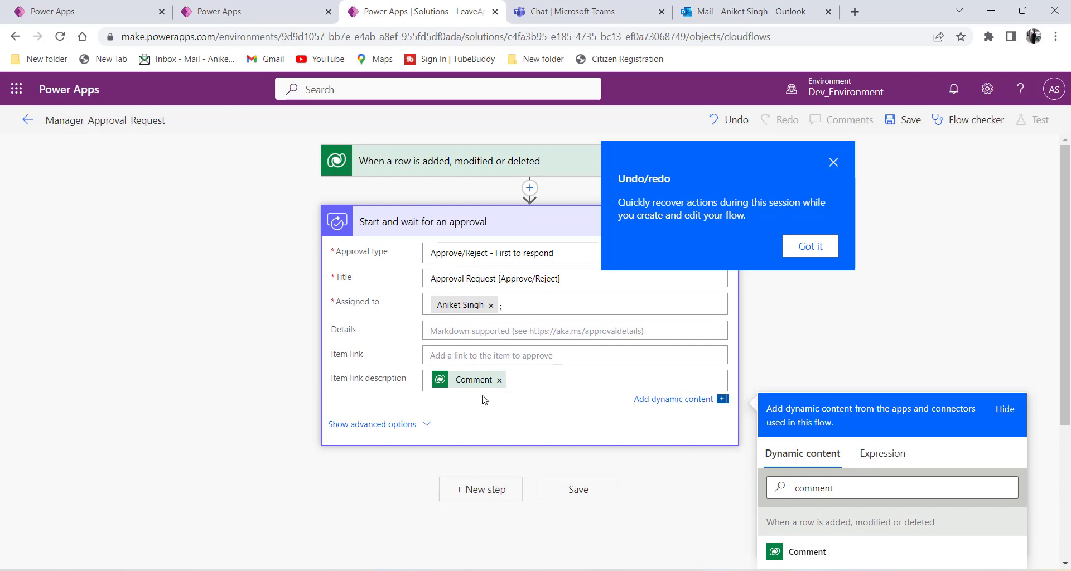
Check the table's Comment values, return to the flow, and dismiss the Undo/redo tip.
left_click(253, 6)
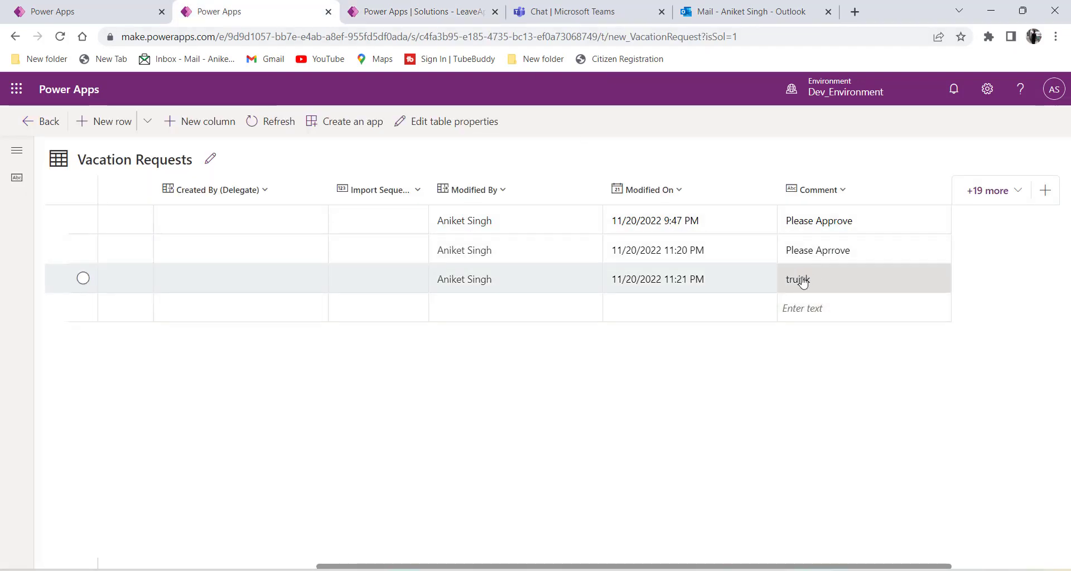
left_click(418, 12)
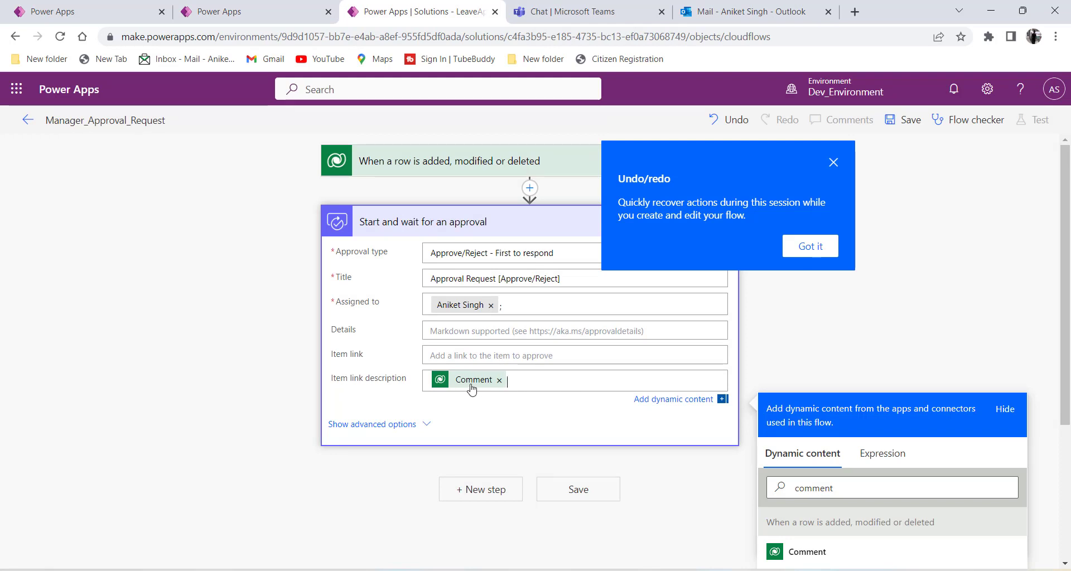
left_click(831, 167)
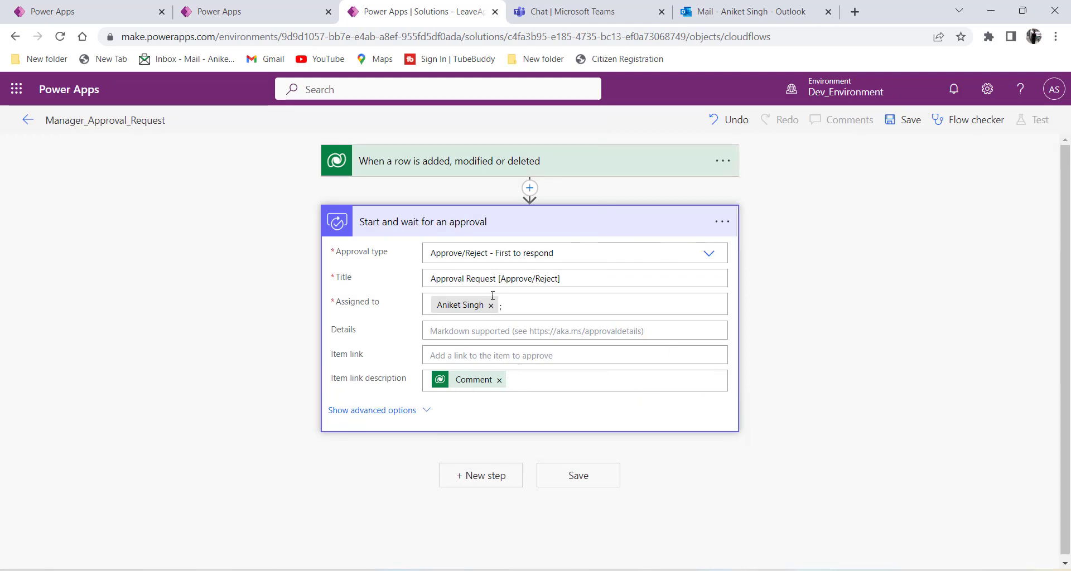
Collapse the approval card and add an Apply to each control step after it.
left_click(416, 229)
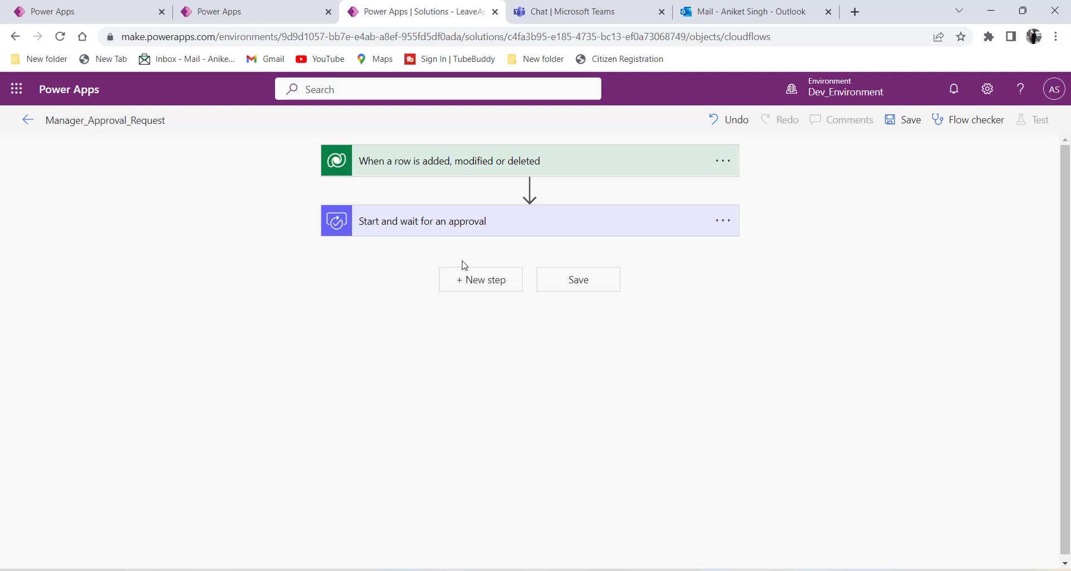
left_click(475, 284)
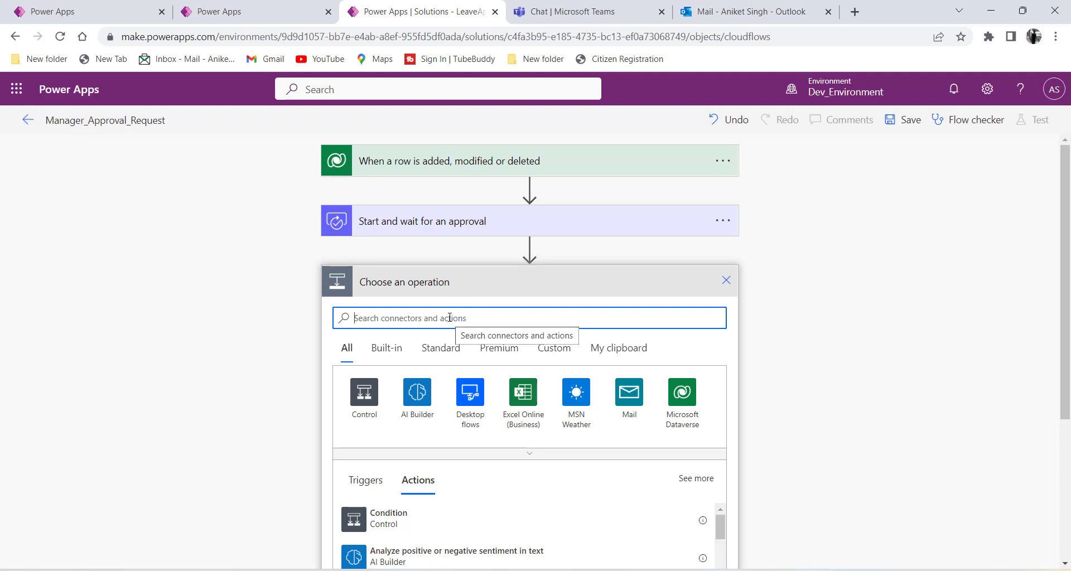
type("App")
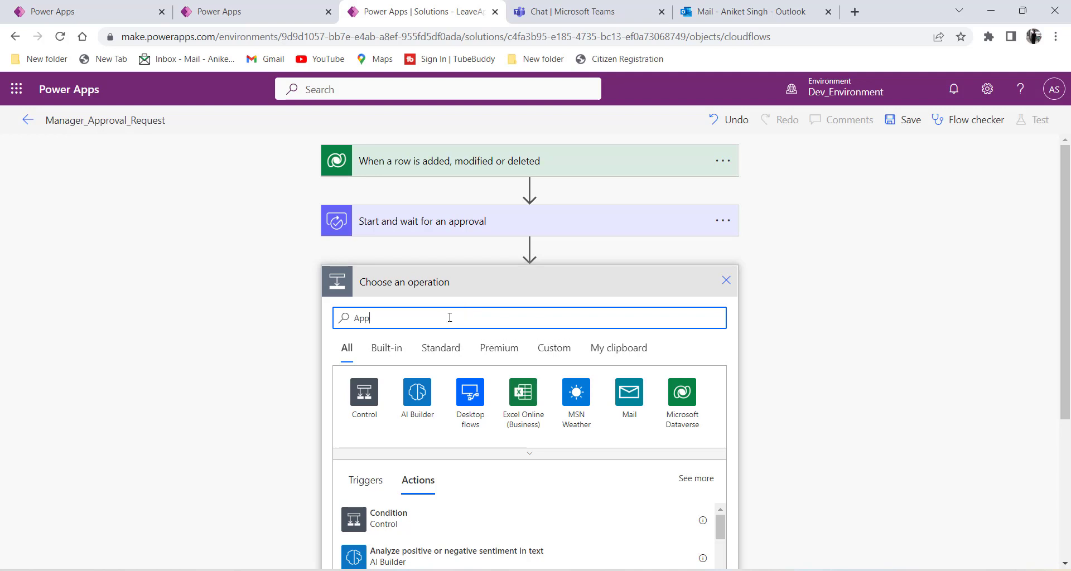
type("ly to all")
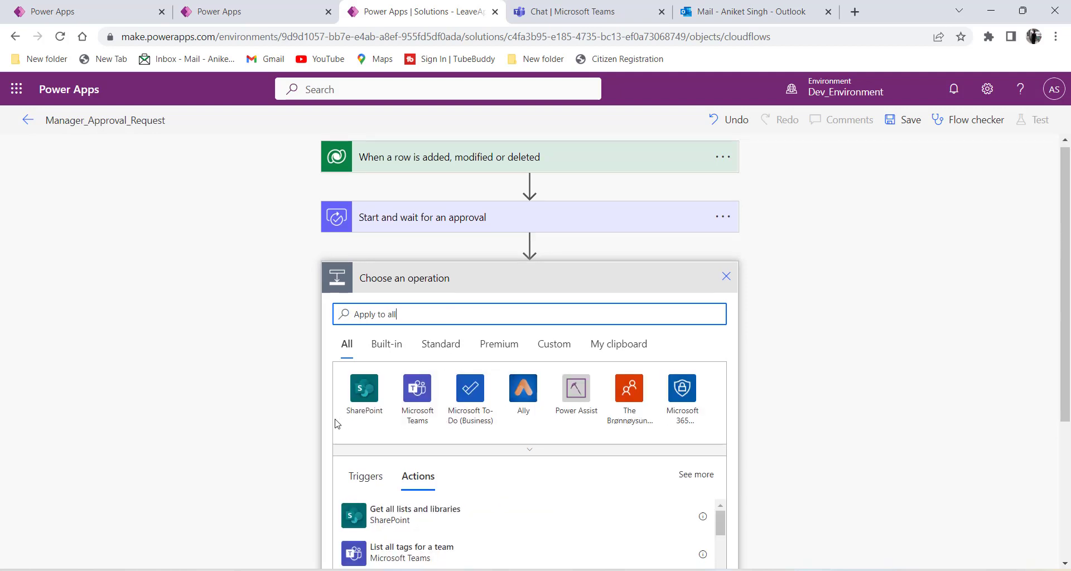
double_click(390, 318)
type("eac")
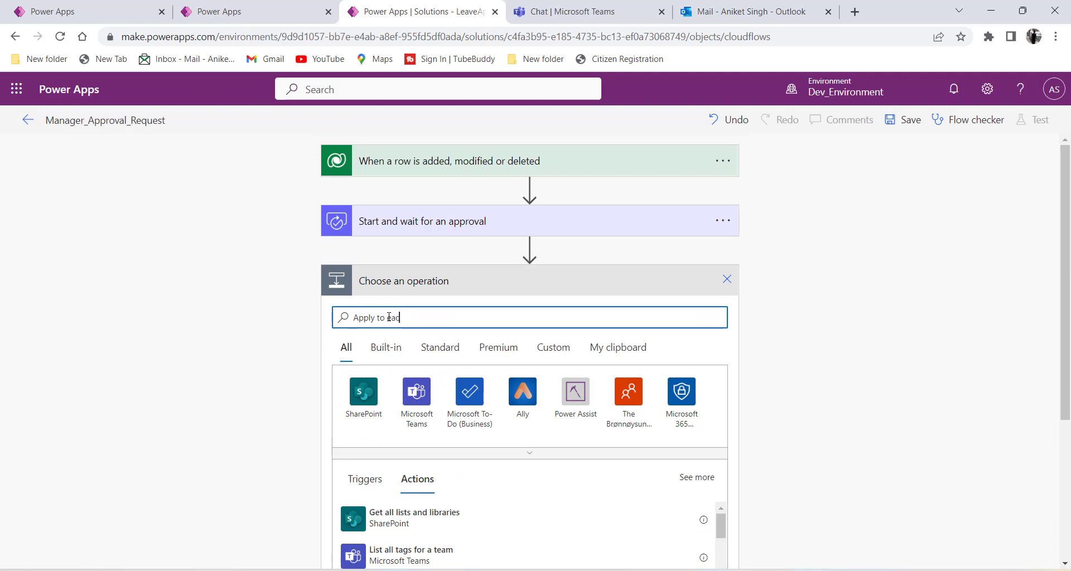
type("h")
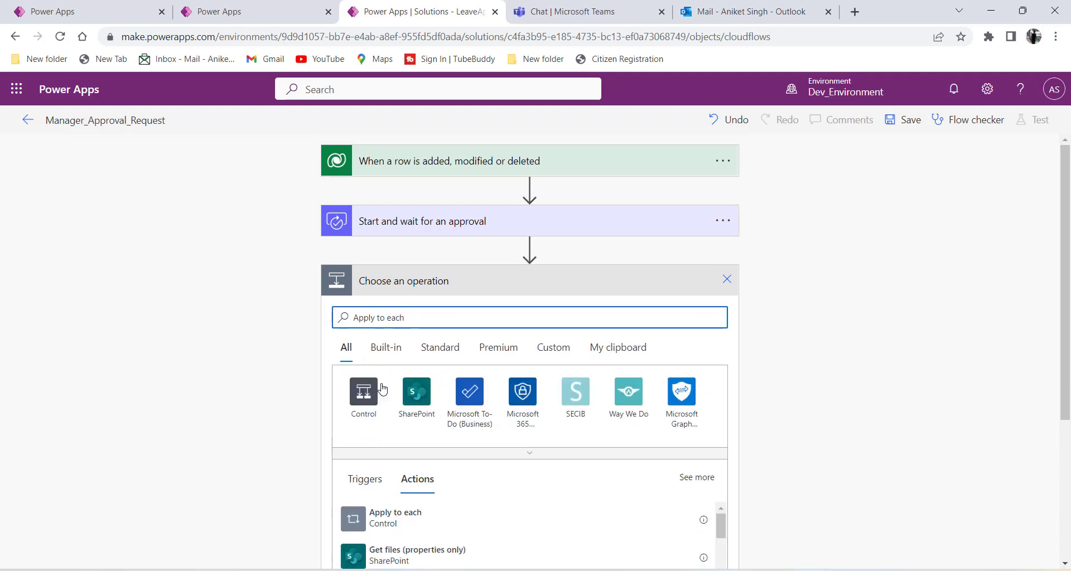
scroll(362, 429, "down", 1)
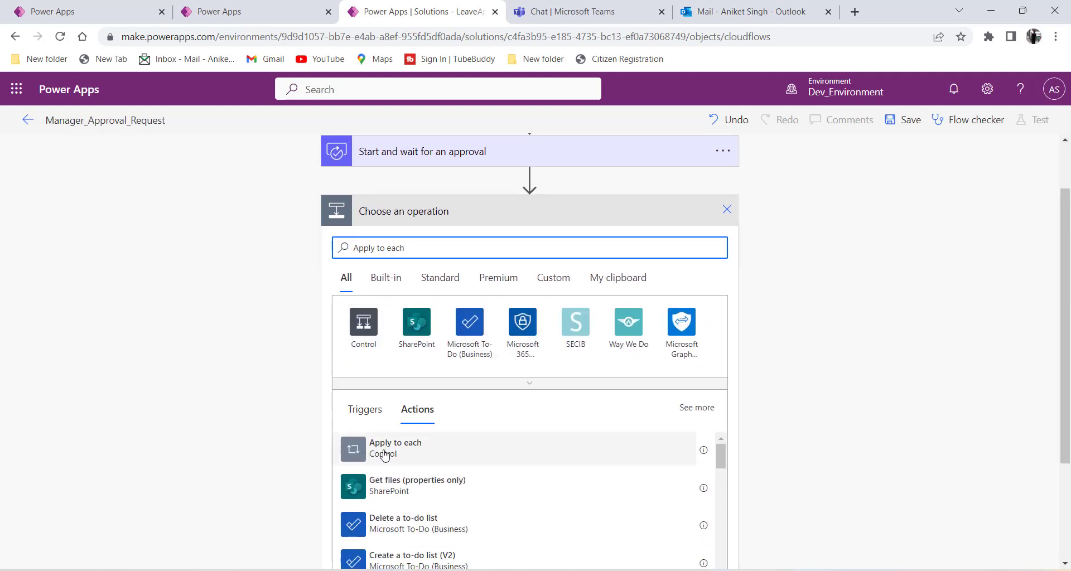
left_click(550, 443)
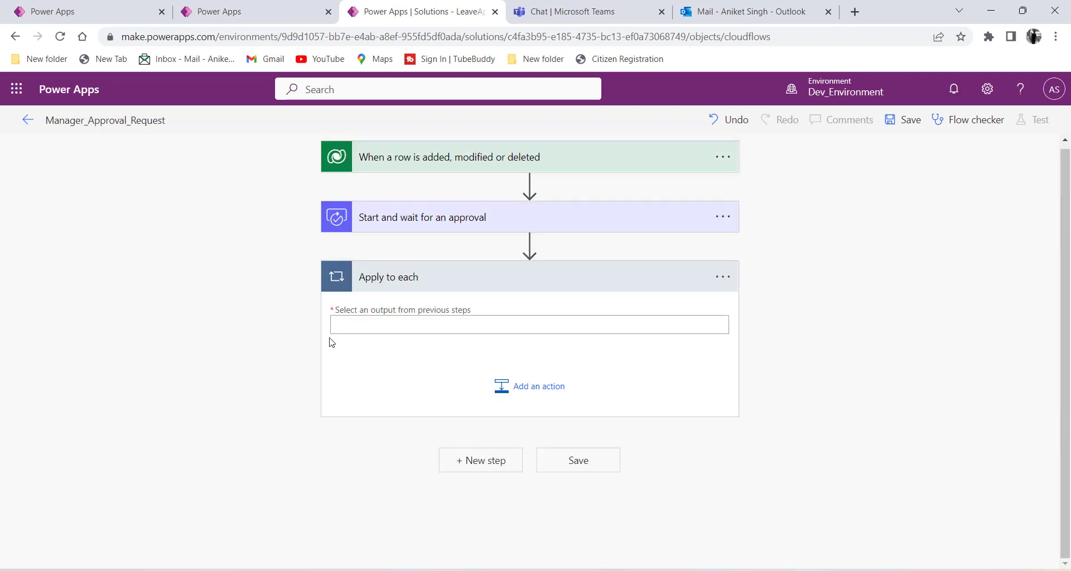
left_click(370, 330)
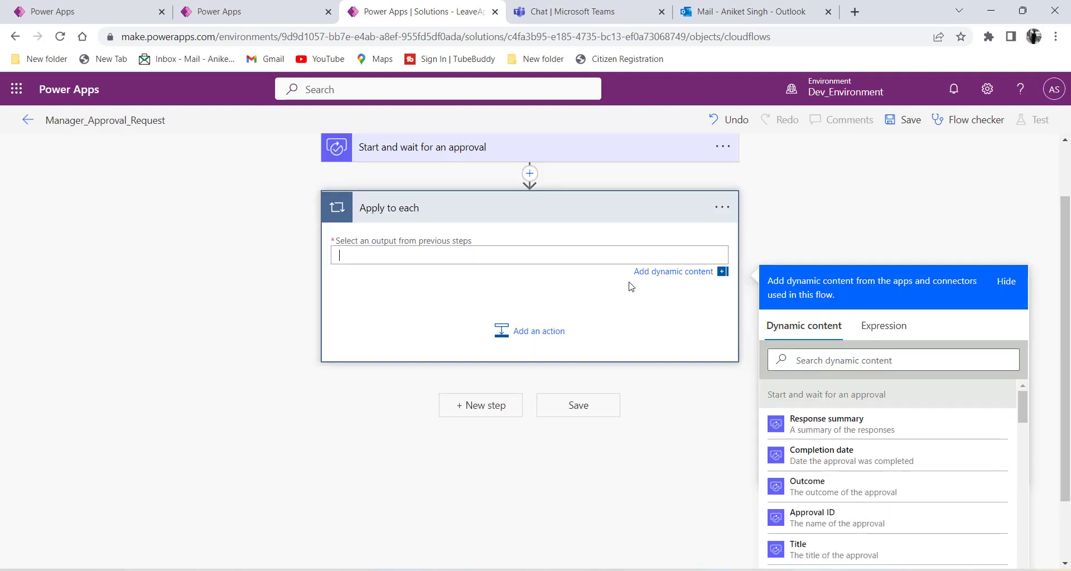
Set the Apply to each input to the approval's Responses and begin adding an action inside.
scroll(669, 368, "down", 1)
scroll(551, 315, "up", 1)
left_click(838, 434)
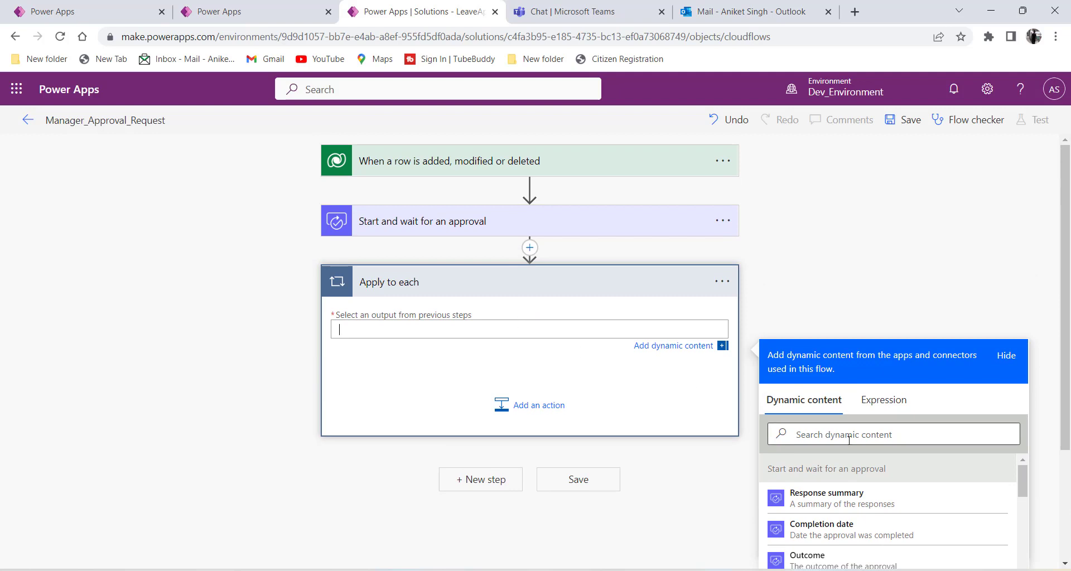
scroll(820, 413, "down", 3)
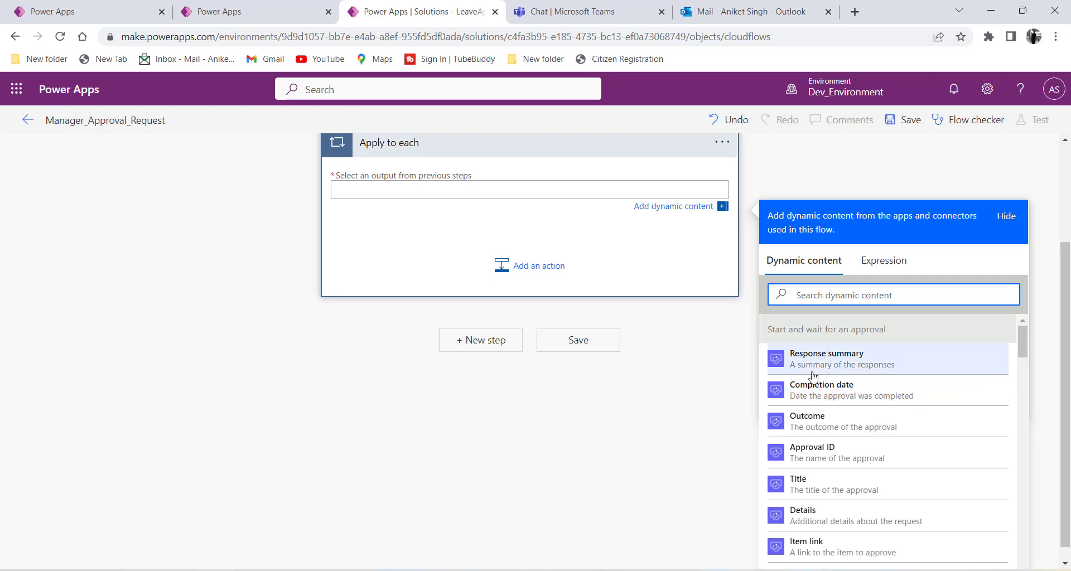
scroll(811, 377, "down", 4)
scroll(812, 377, "up", 1)
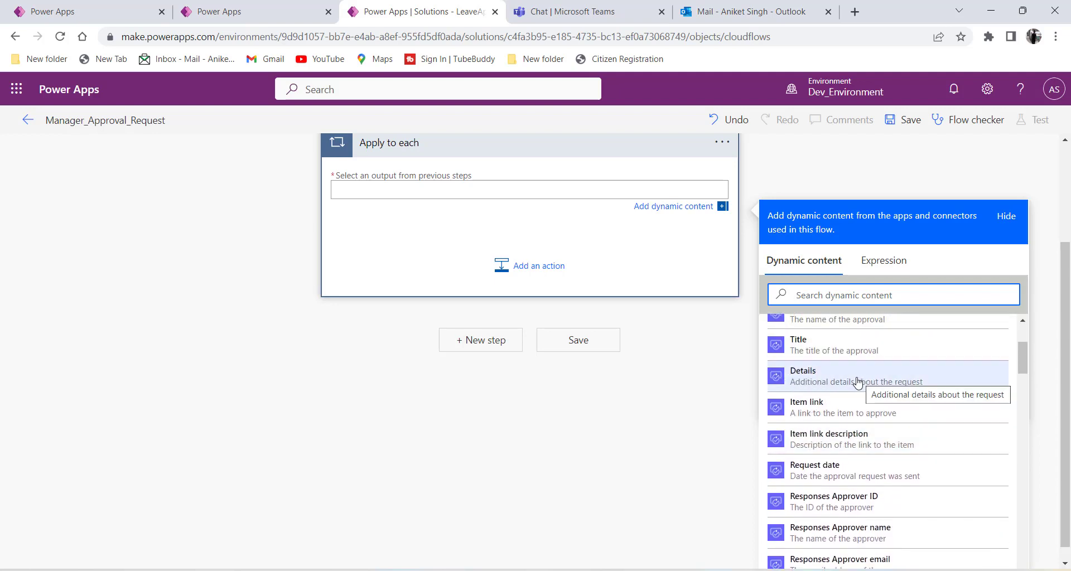
scroll(811, 402, "down", 2)
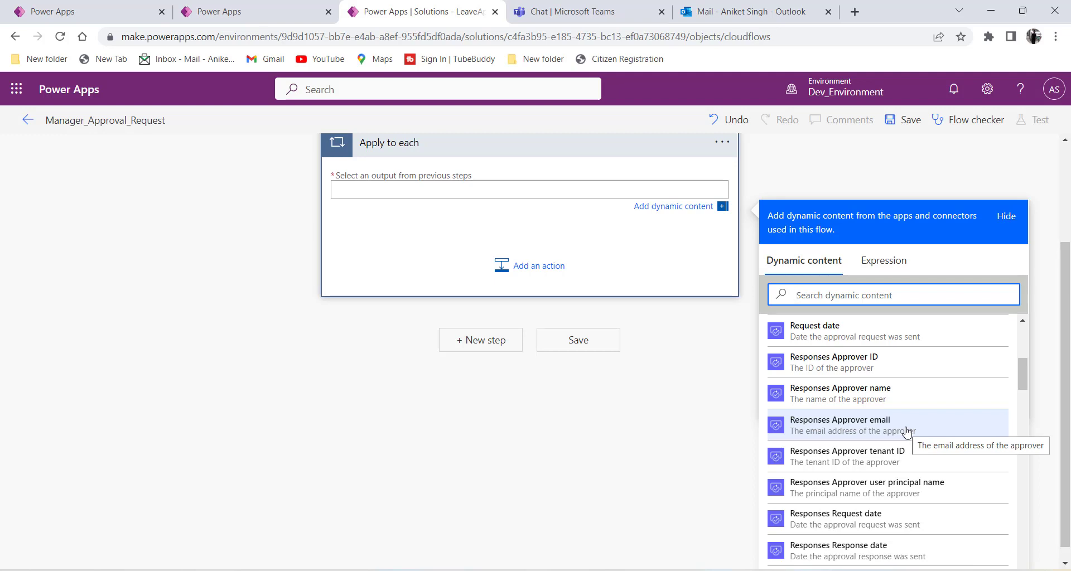
scroll(822, 411, "down", 3)
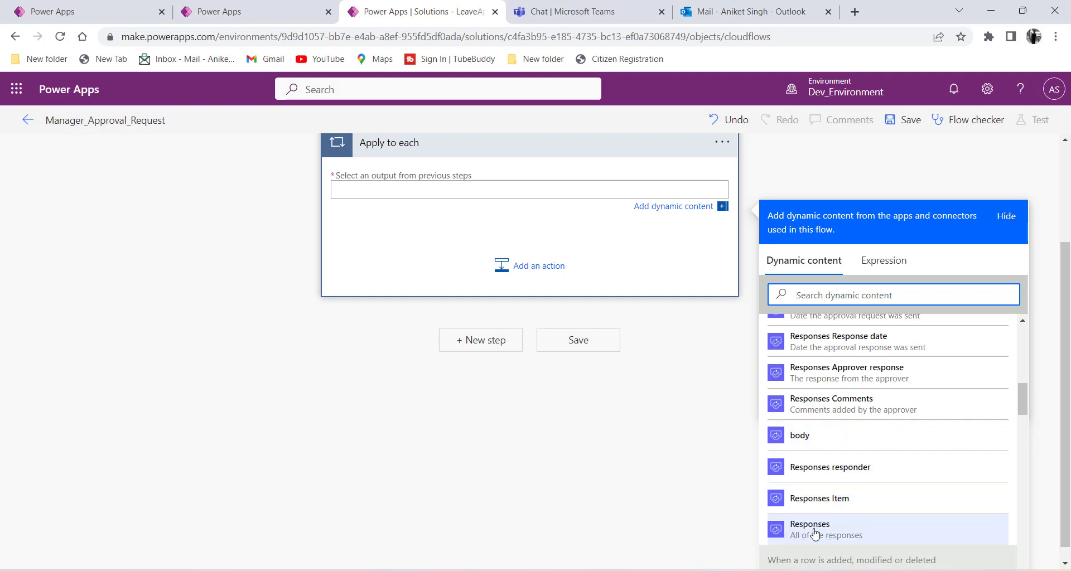
left_click(814, 533)
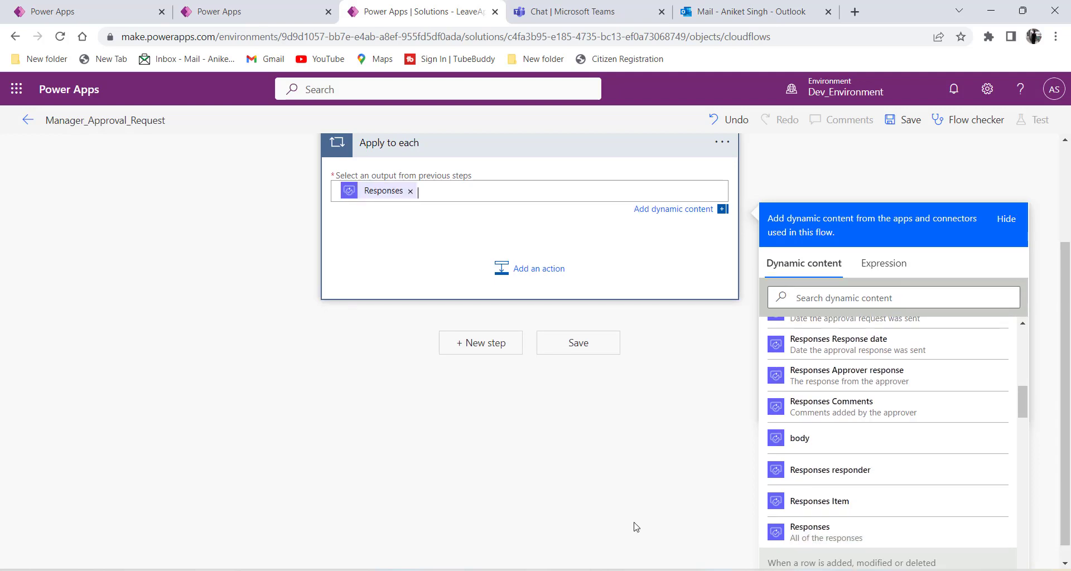
scroll(633, 526, "up", 3)
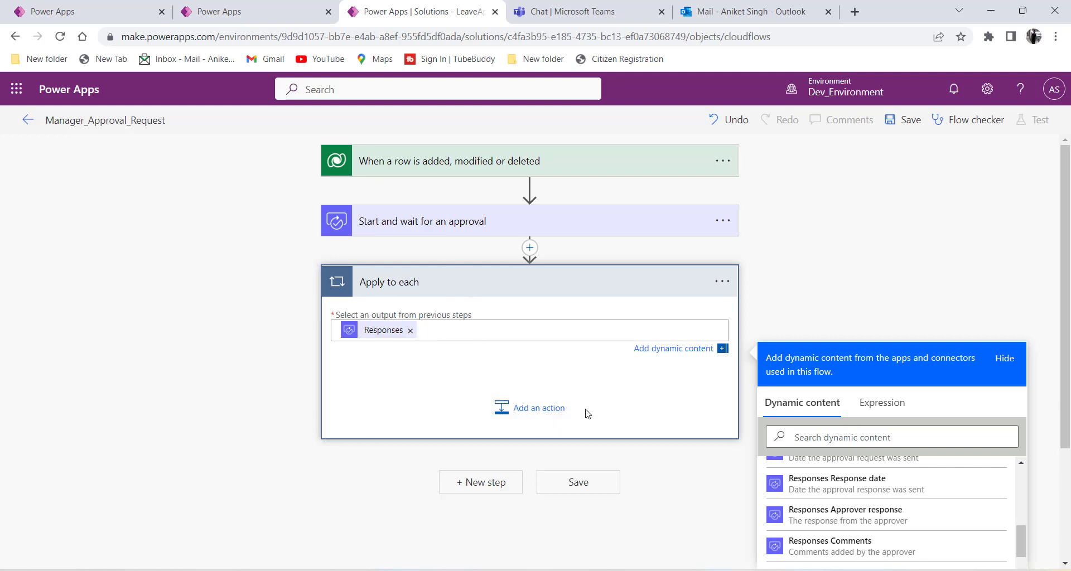
left_click(526, 412)
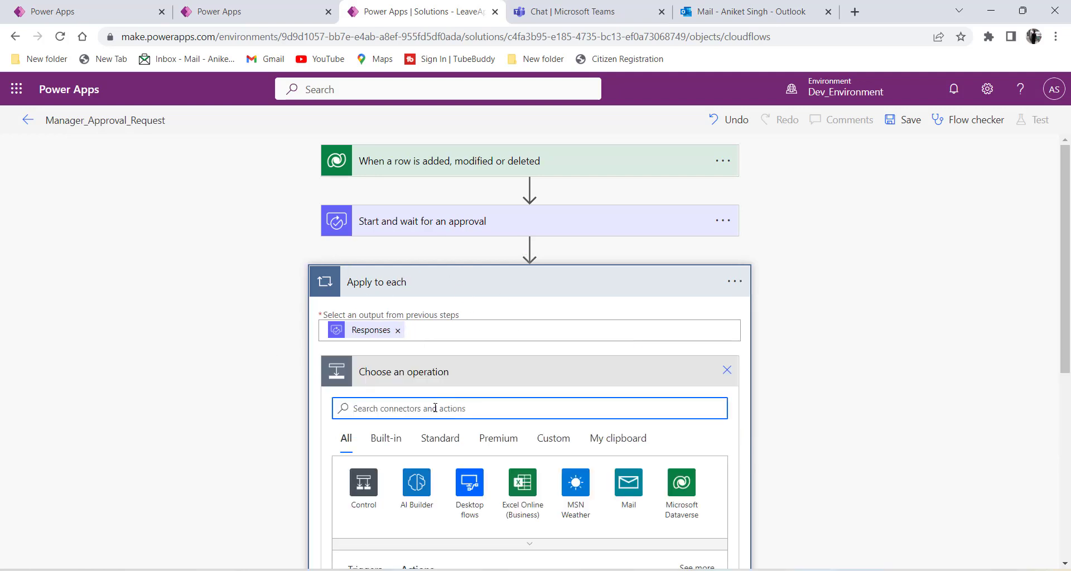
Insert a Control > Condition action inside the Apply to each loop.
scroll(434, 408, "down", 1)
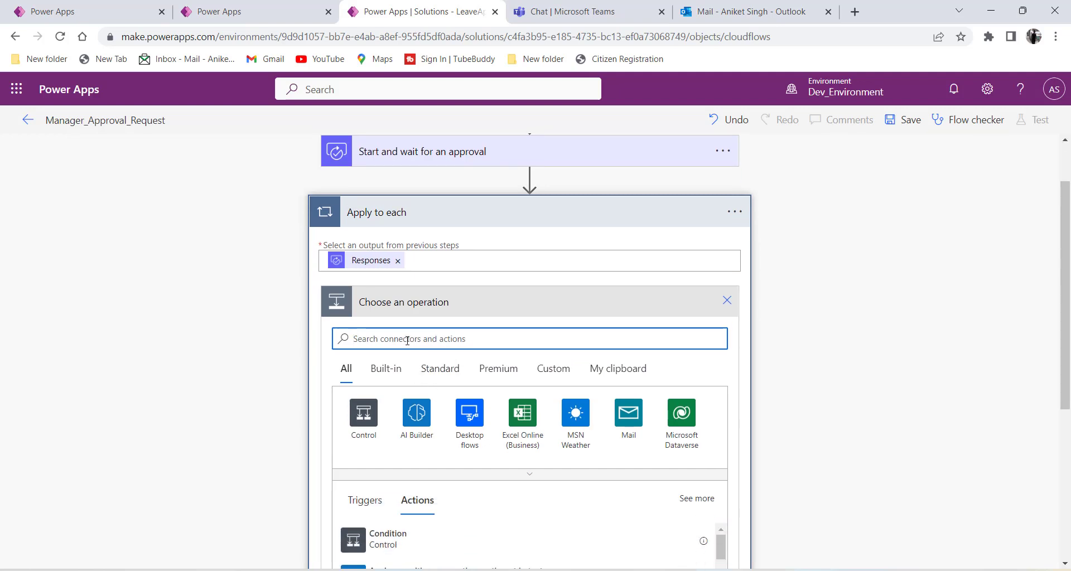
scroll(407, 340, "down", 1)
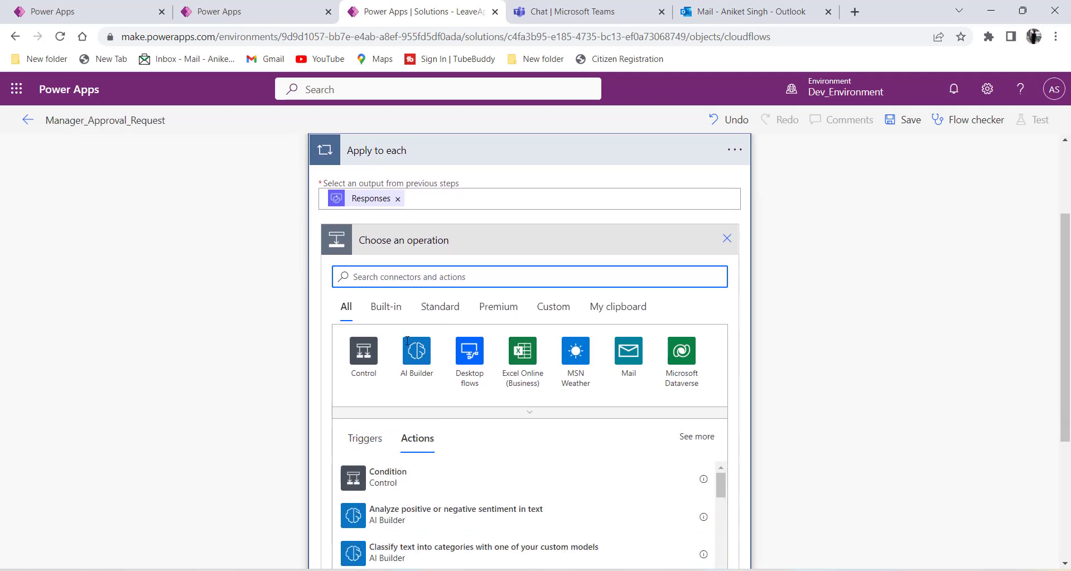
left_click(368, 341)
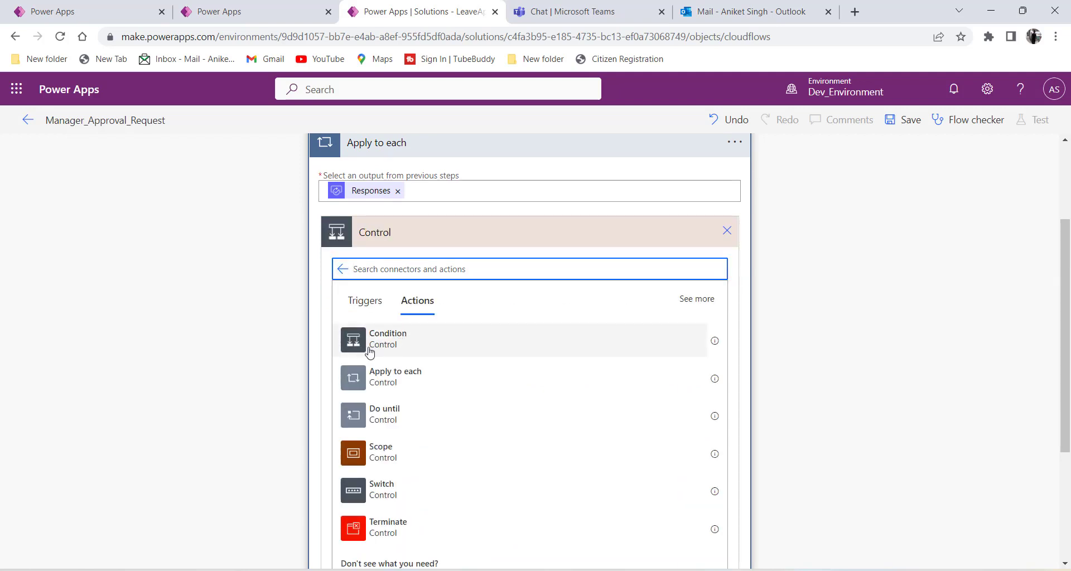
left_click(369, 346)
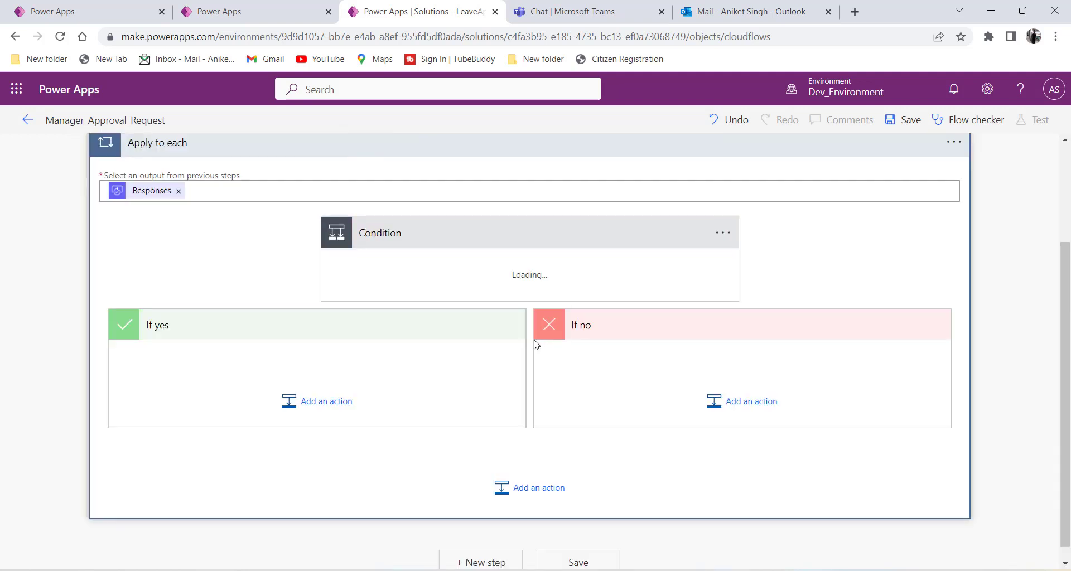
left_click(390, 275)
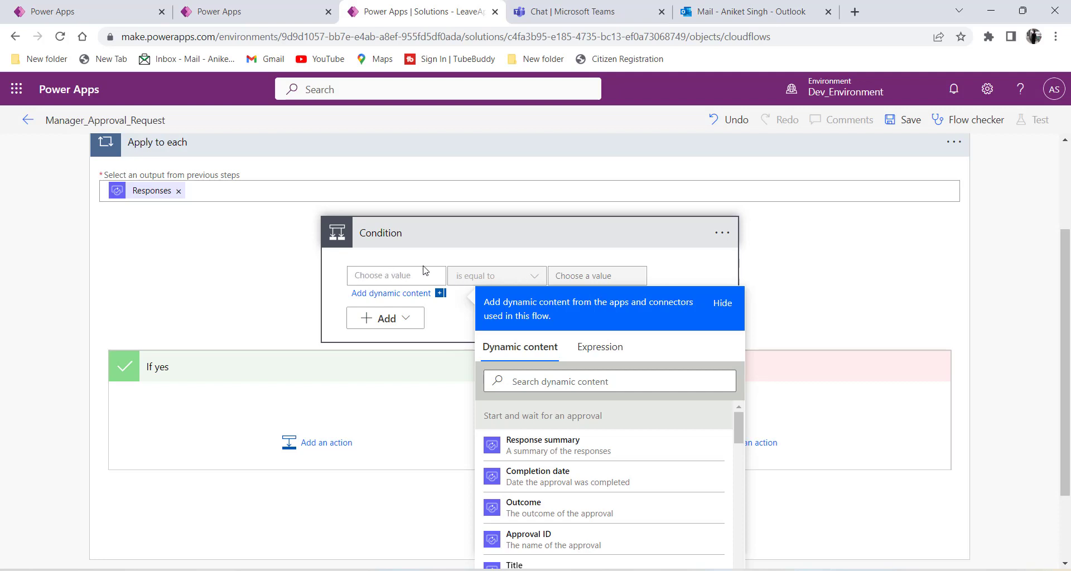
Set the condition to Responses Approver response is equal to Approve.
left_click_drag(570, 276, 624, 278)
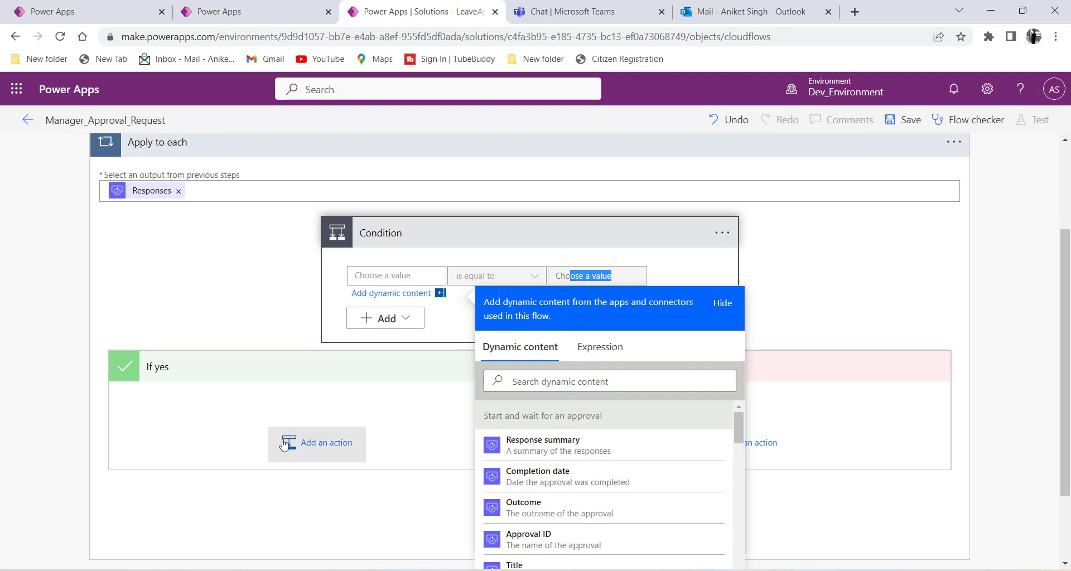
left_click(254, 413)
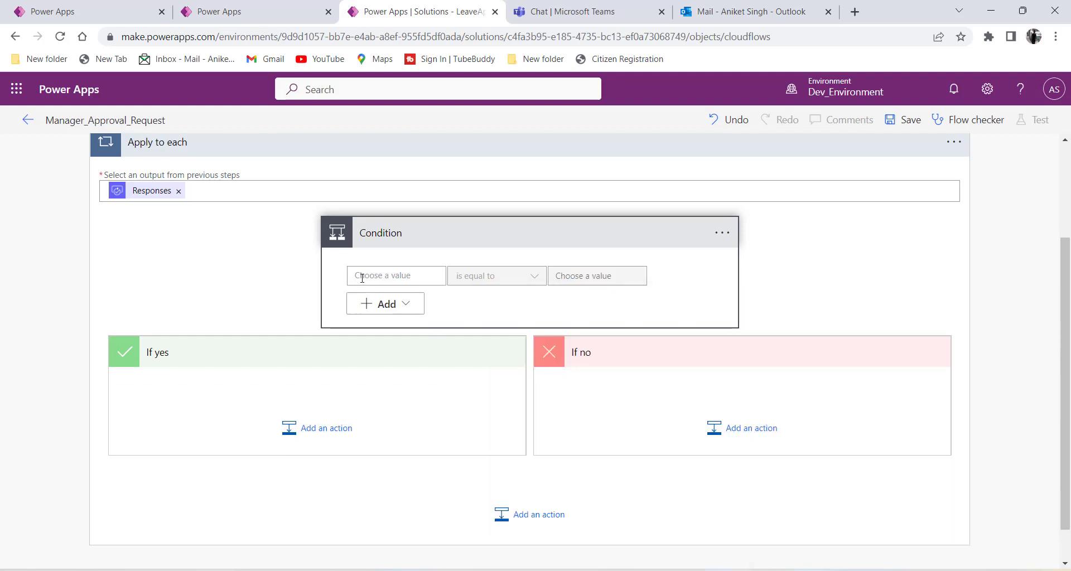
left_click(363, 276)
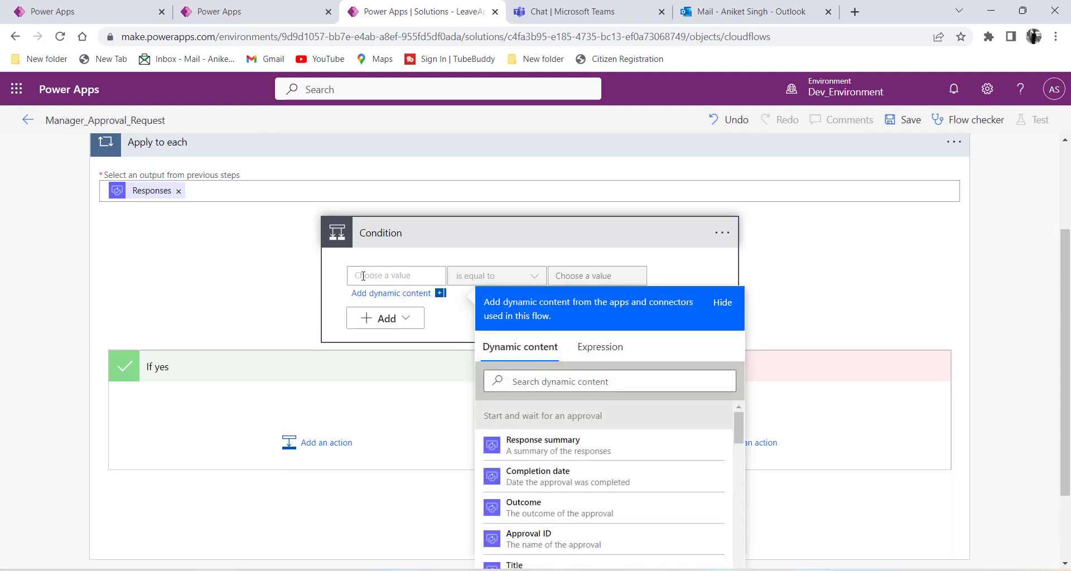
left_click(525, 384)
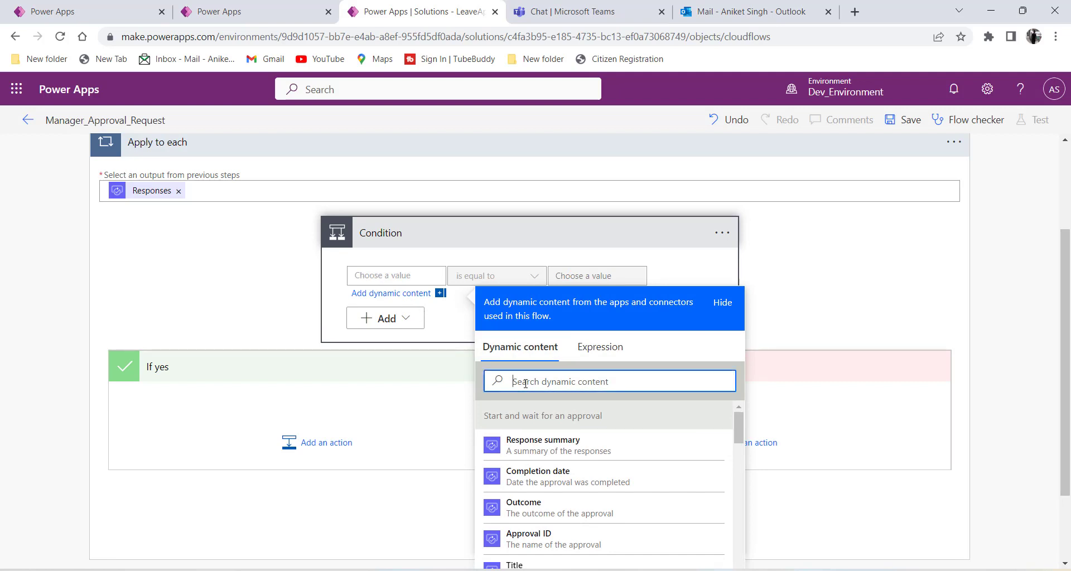
type("respo")
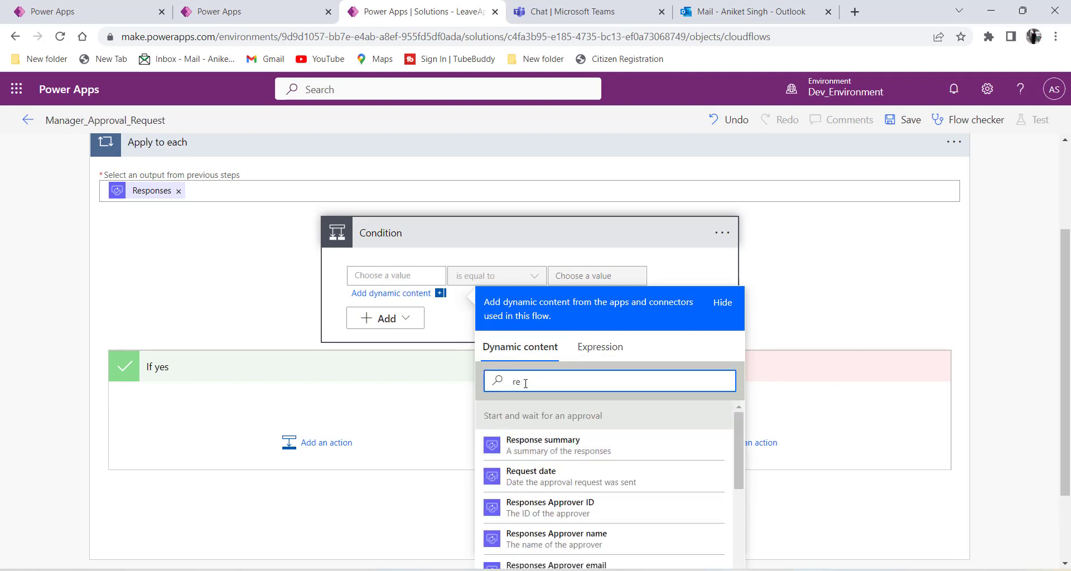
scroll(564, 472, "down", 5)
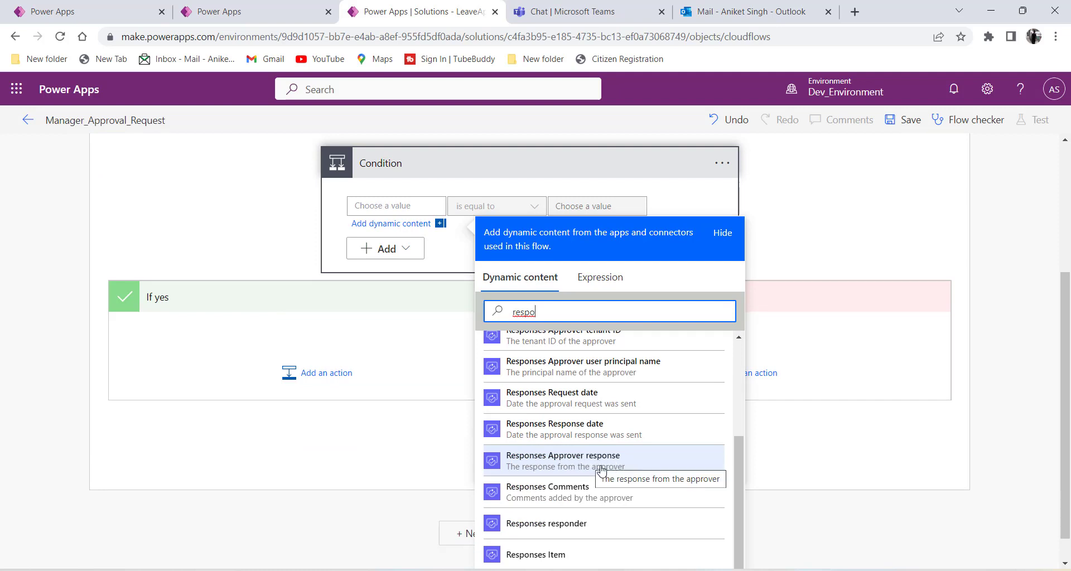
left_click(596, 469)
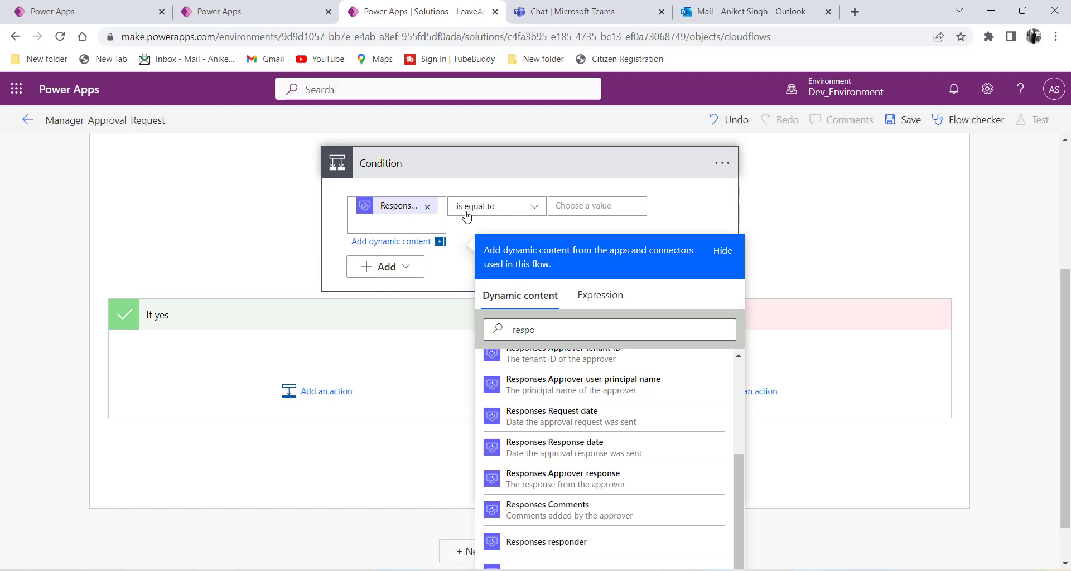
left_click(578, 205)
type("Approve")
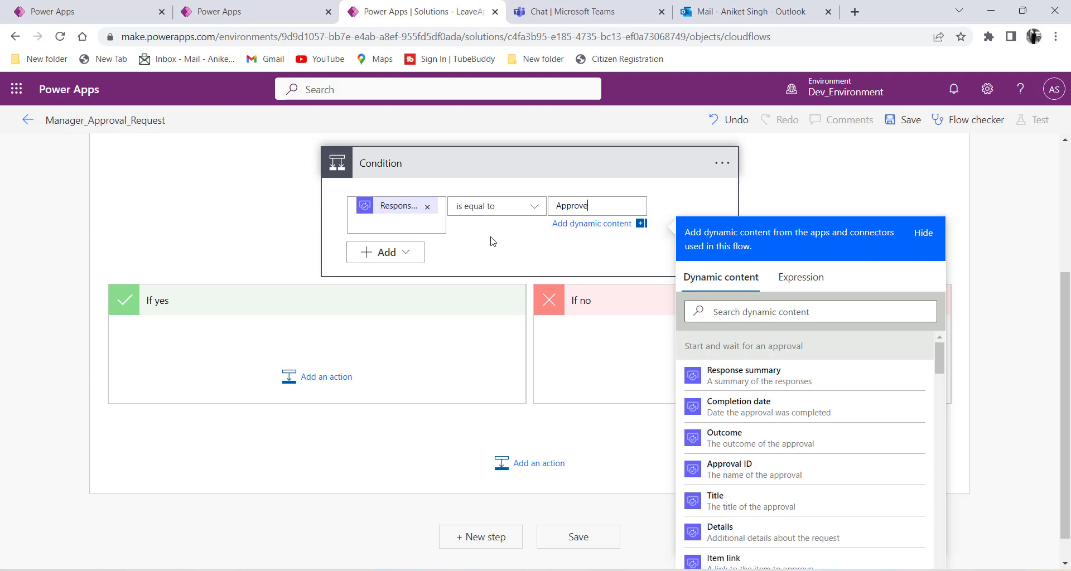
left_click(500, 245)
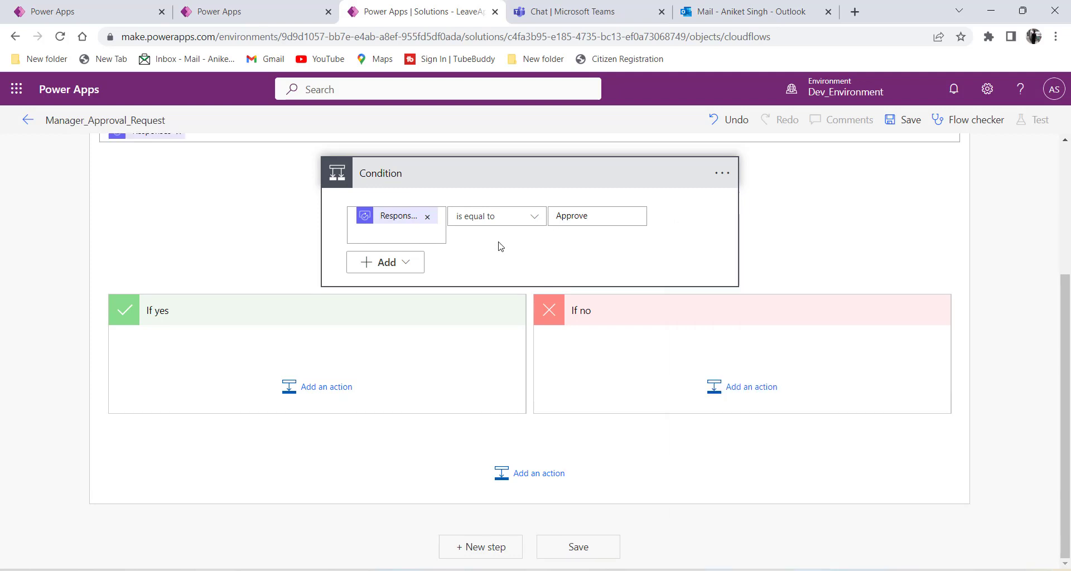
Add a Compose (Data Operation) action under If yes with Inputs 'Approved', then collapse it.
left_click(323, 400)
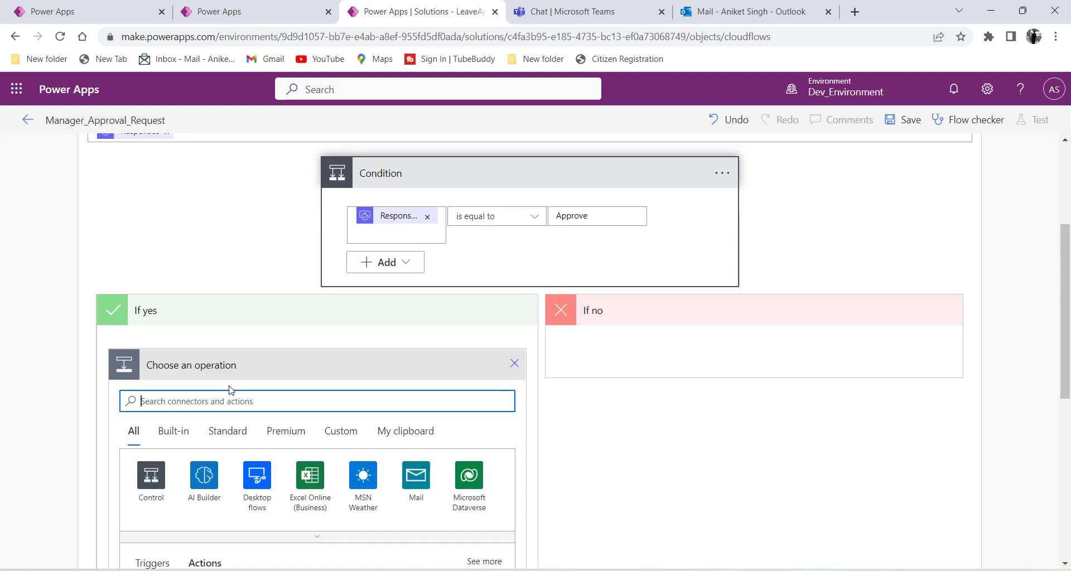
type("c")
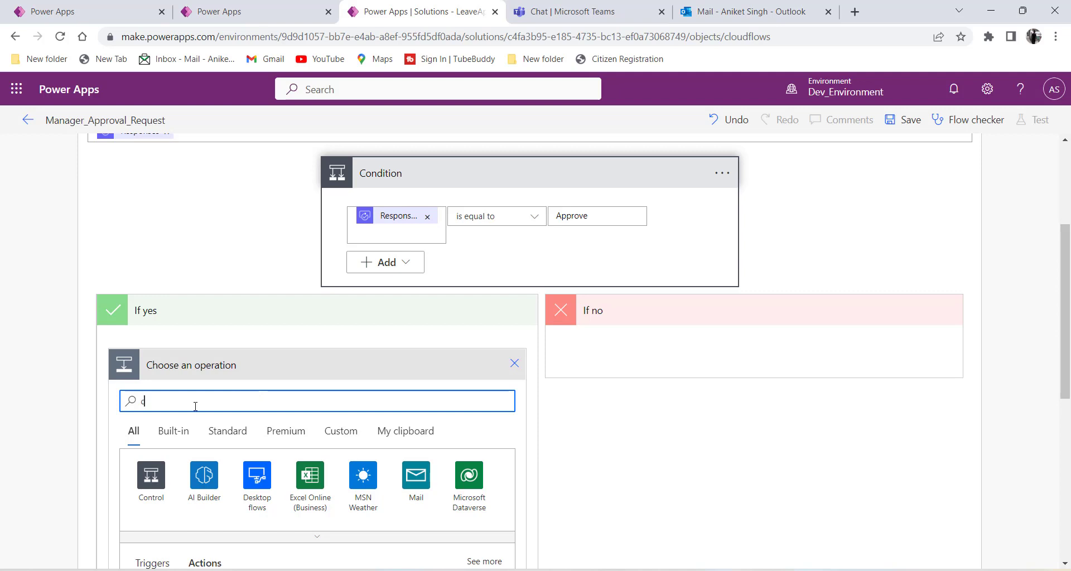
type("ompose")
scroll(195, 406, "down", 3)
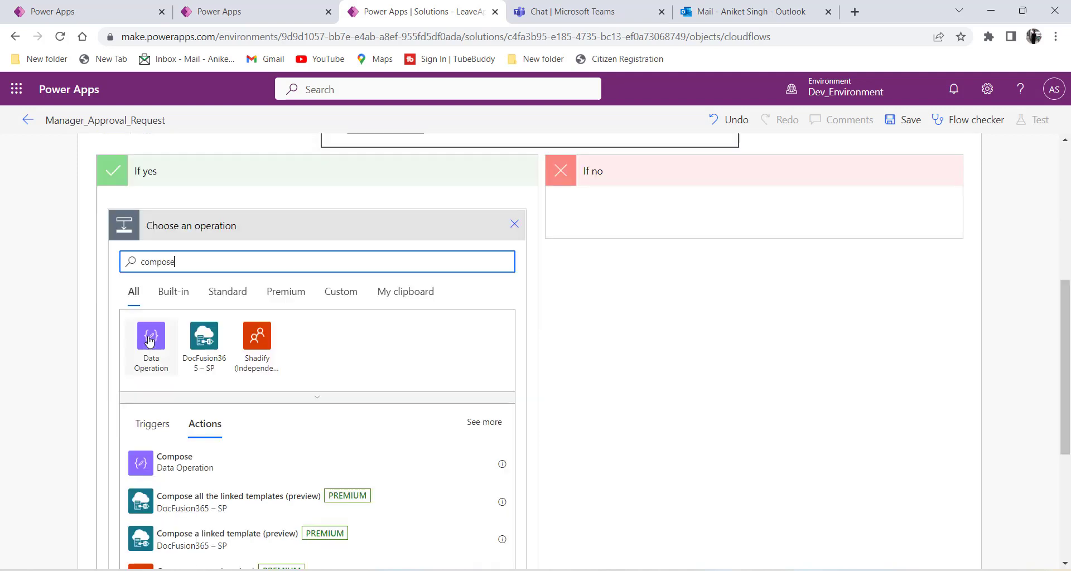
left_click(175, 465)
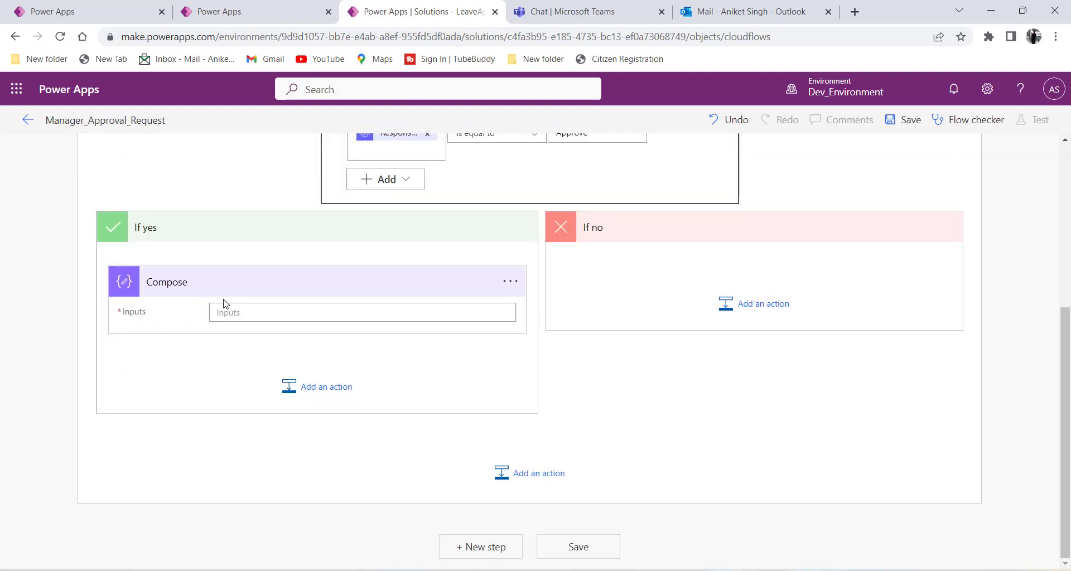
left_click(239, 313)
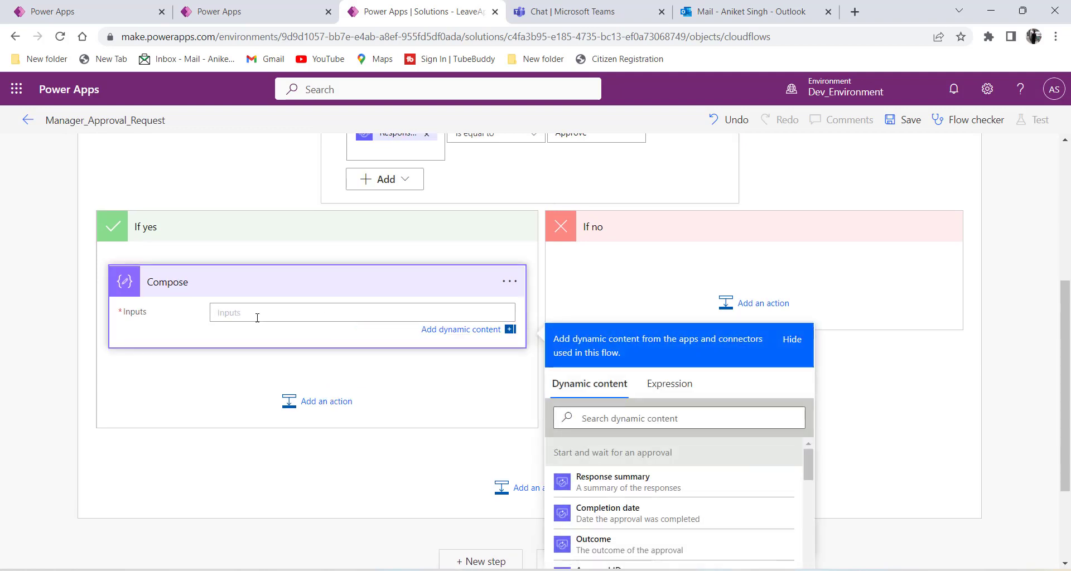
type("Approved")
scroll(413, 296, "up", 3)
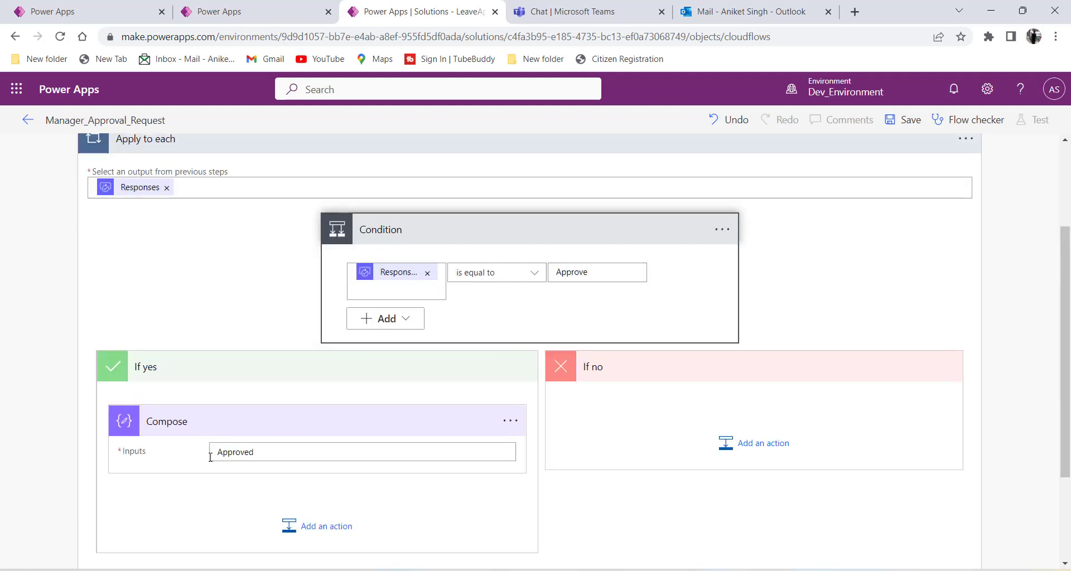
double_click(229, 452)
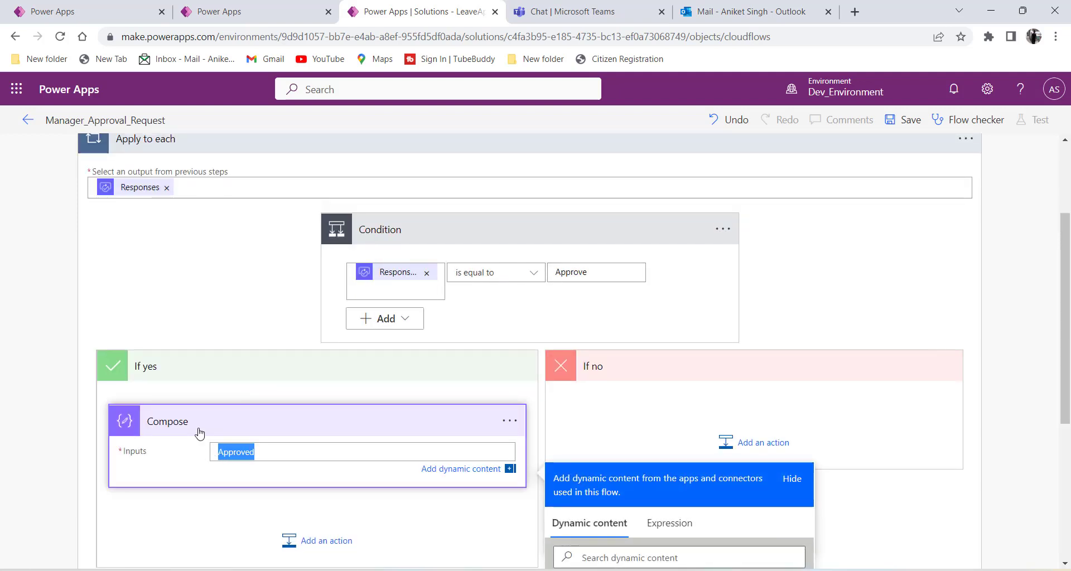
left_click(286, 448)
left_click(285, 432)
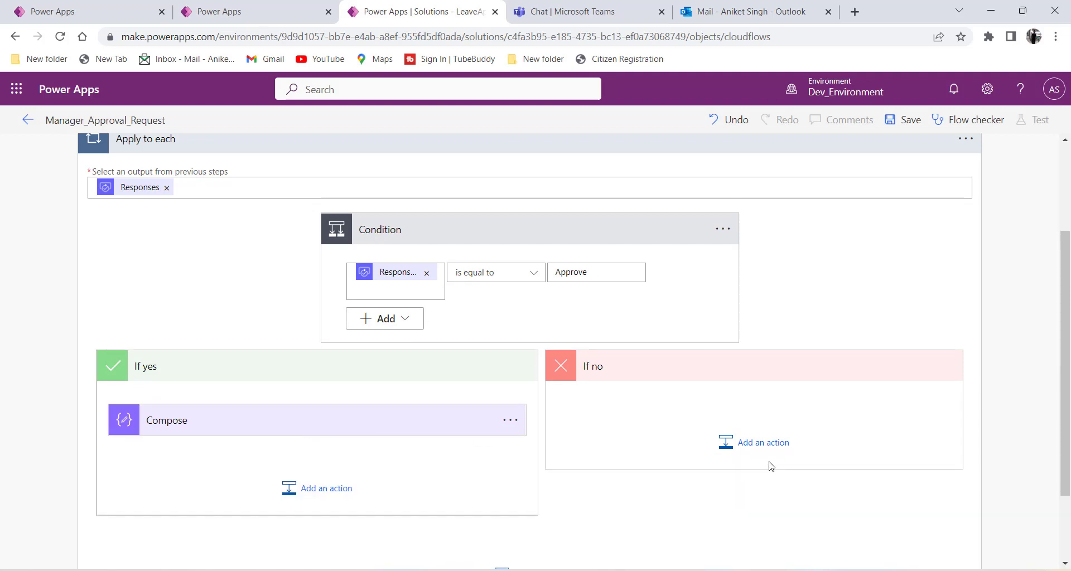
Search 'compose' and add a second Compose action to the If no branch.
left_click(762, 446)
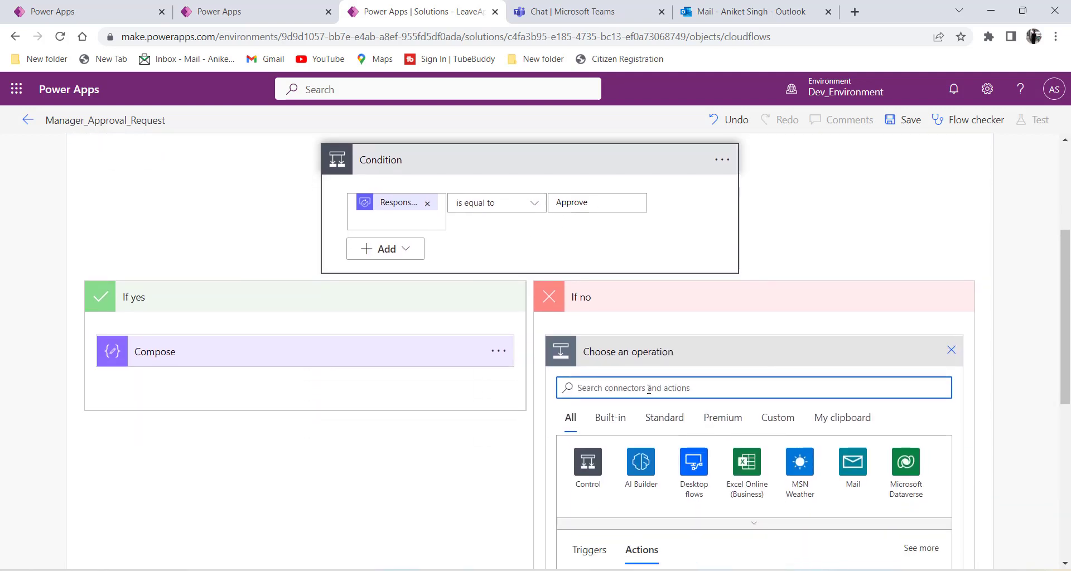
type("co")
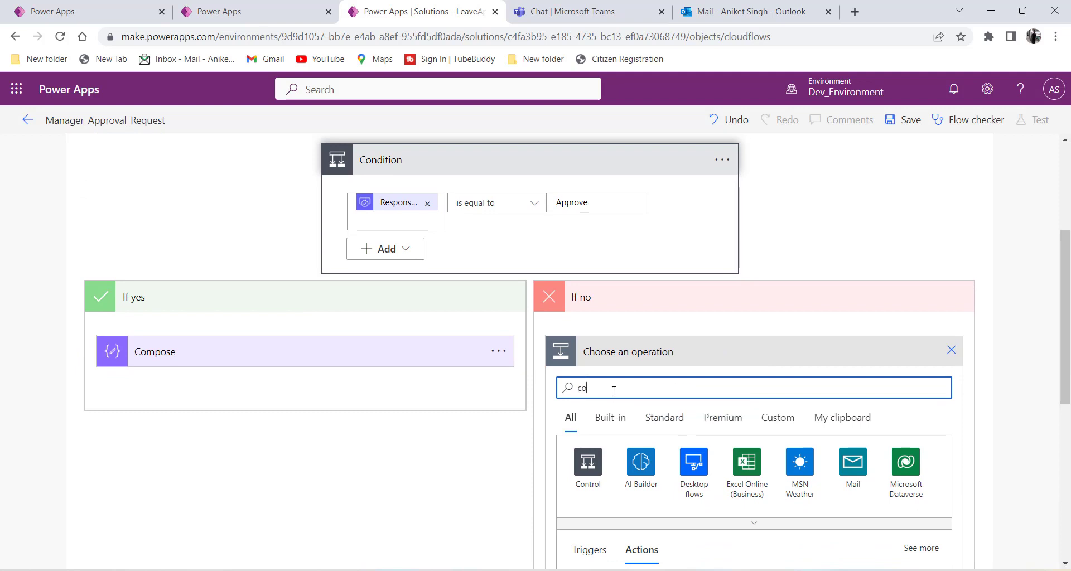
type("mpose")
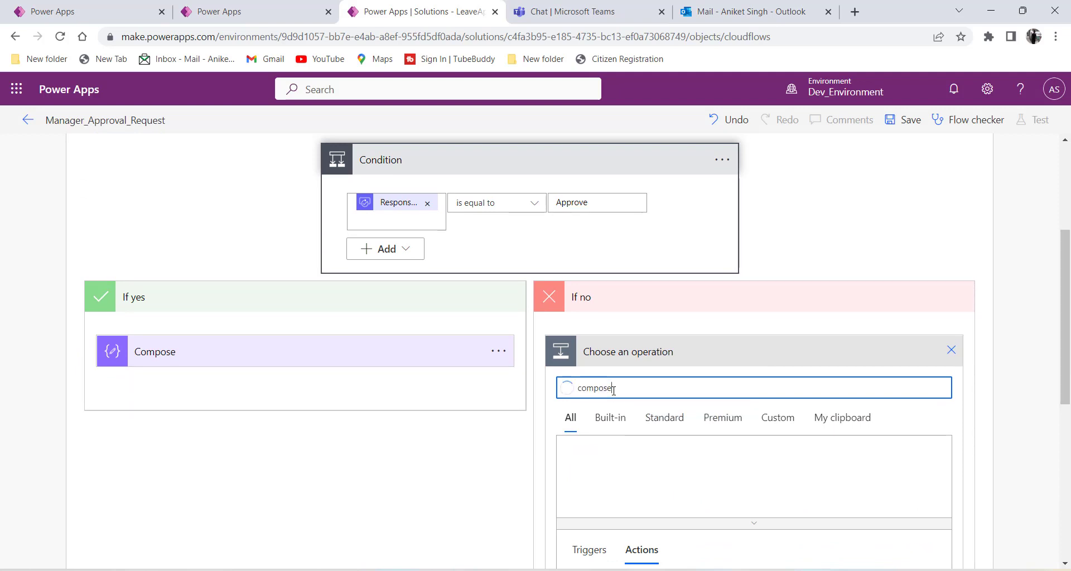
scroll(613, 391, "down", 3)
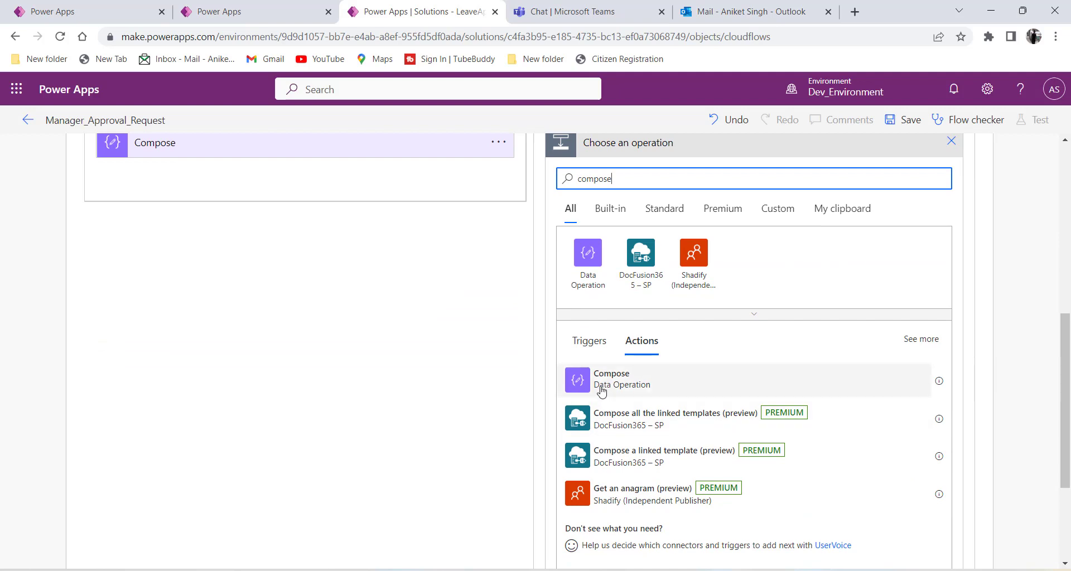
left_click(601, 393)
scroll(641, 386, "up", 1)
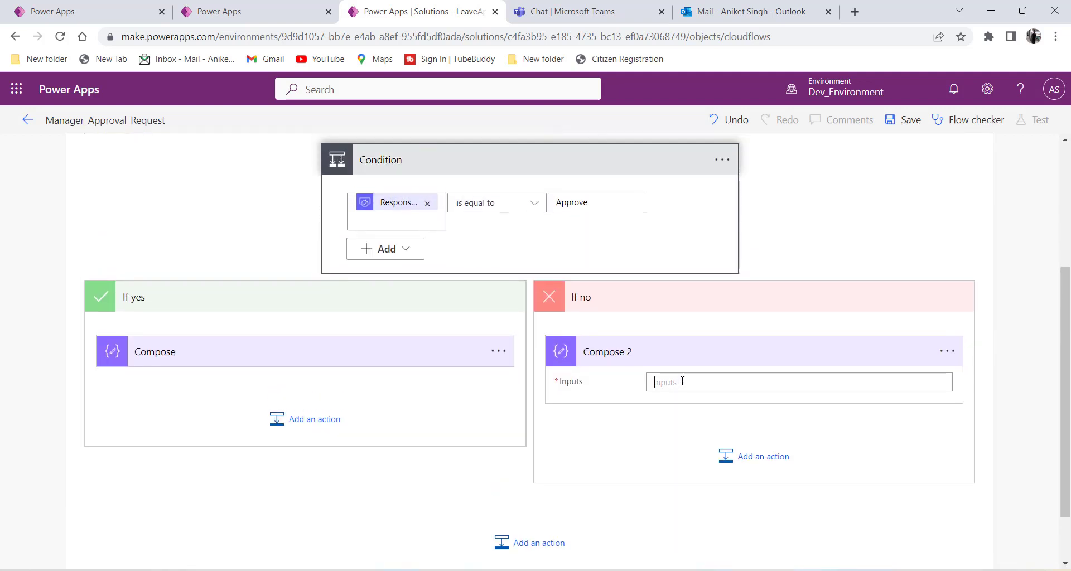
Set Compose 2's Inputs to 'Rejected' and collapse the card.
left_click(682, 382)
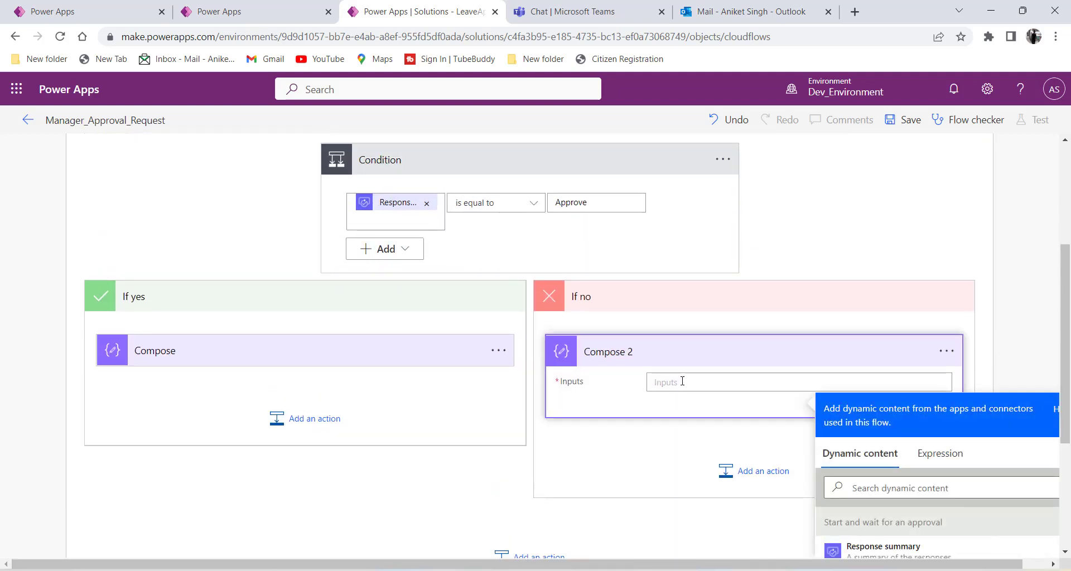
type("R")
key("BackSpace")
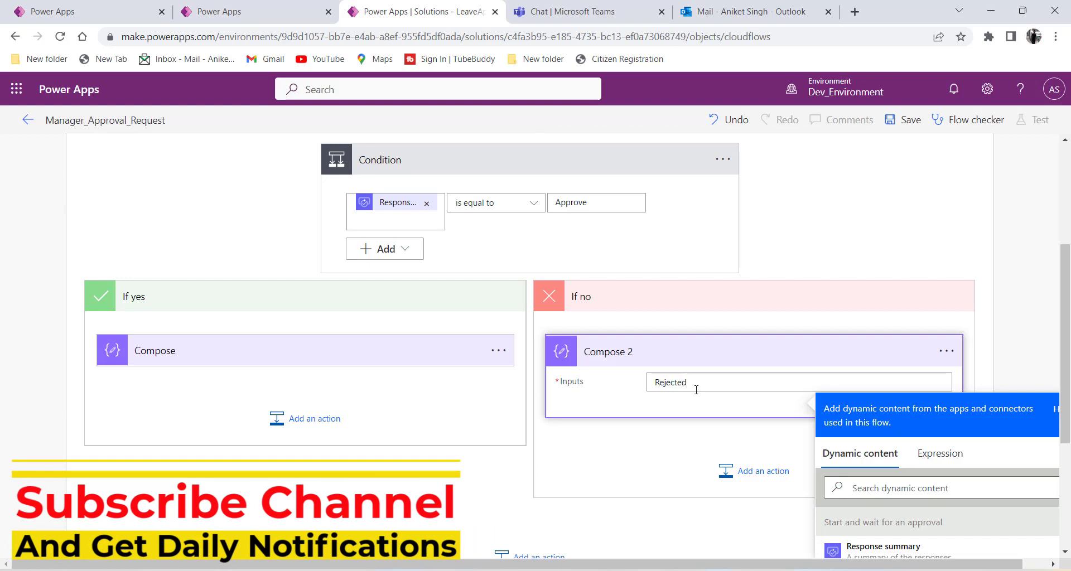
left_click(659, 421)
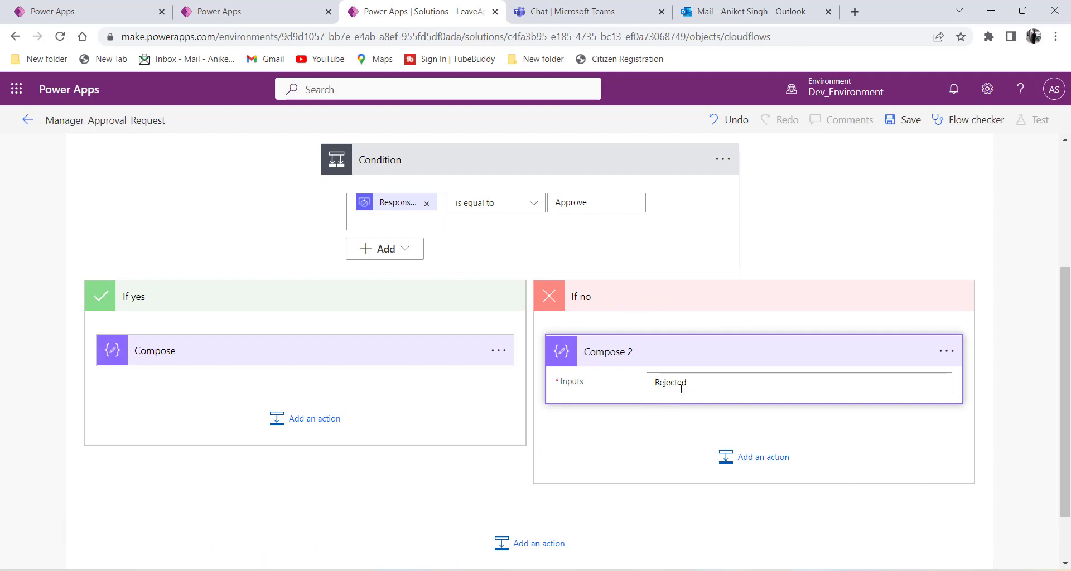
left_click(647, 353)
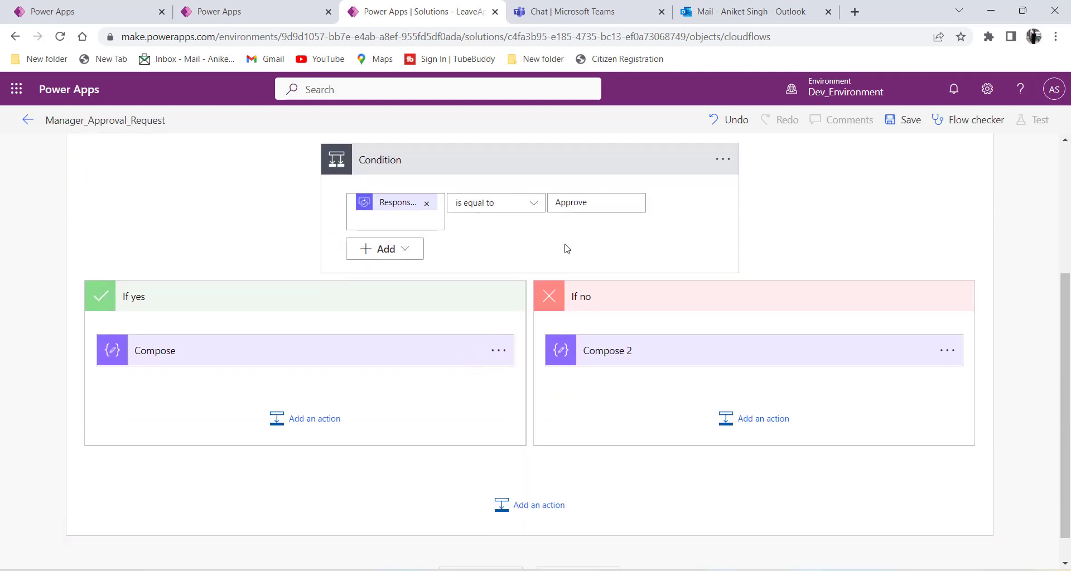
Leave the condition value and switch to the Vacation Requests table grid.
left_click(588, 204)
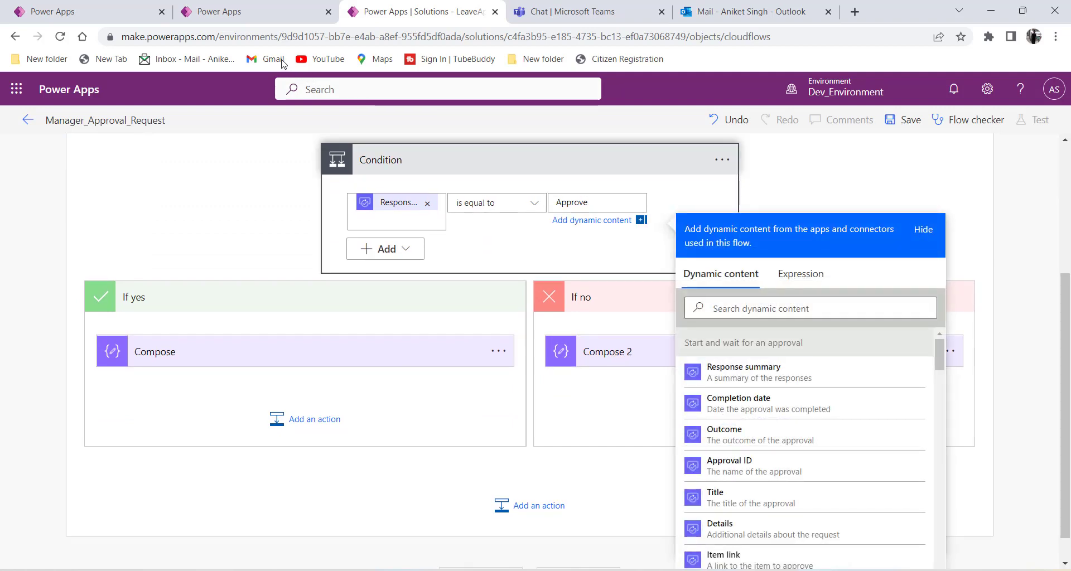
left_click(251, 8)
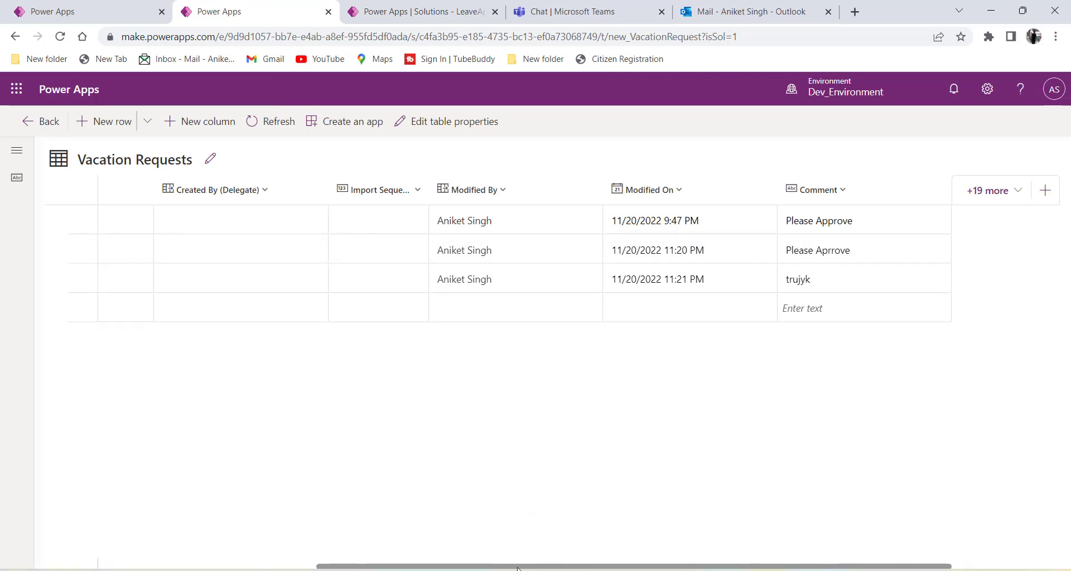
scroll(306, 546, "left", 5)
scroll(305, 546, "left", 1)
scroll(259, 539, "right", 5)
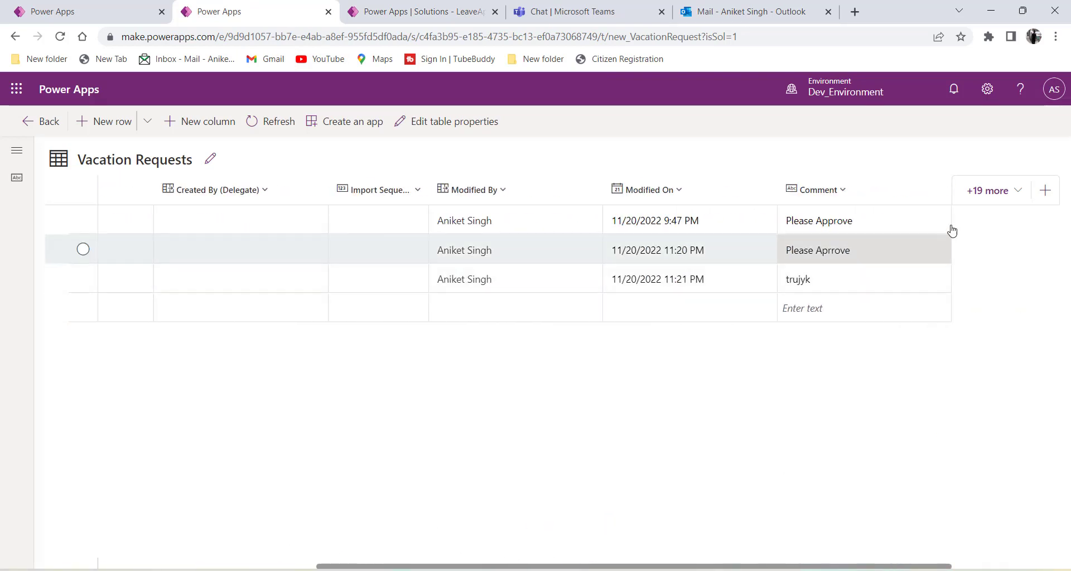
Reveal the Application Status column (searched 'sta'), save it, then return to the flow.
left_click(1004, 193)
left_click(865, 296)
type("s")
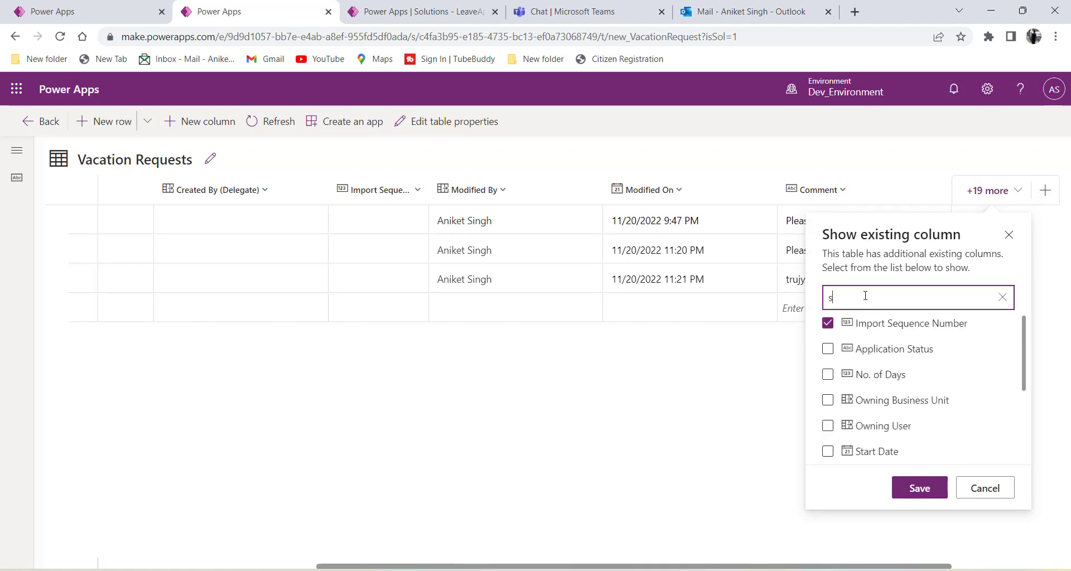
type("ta")
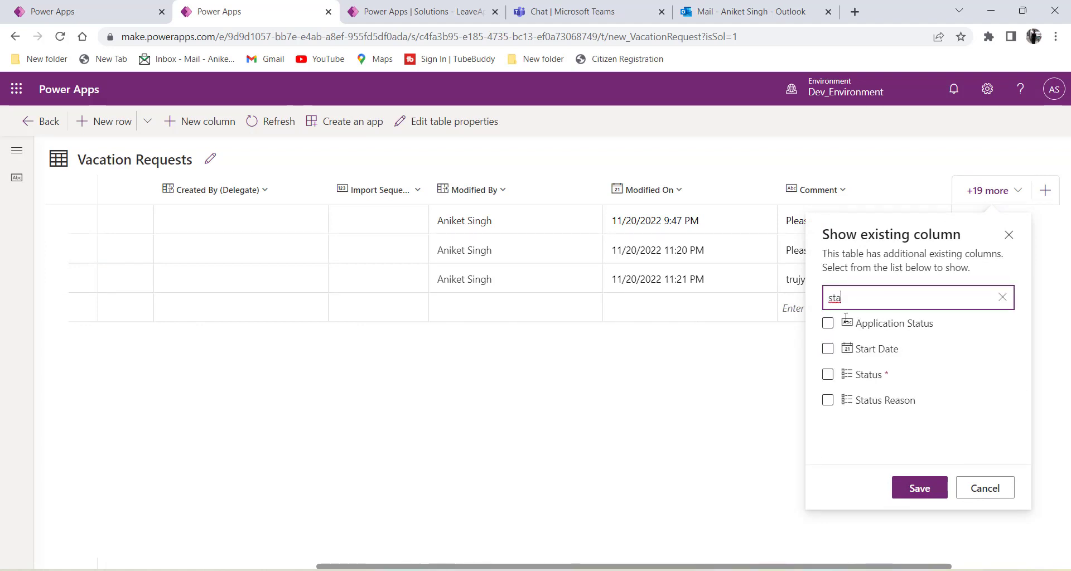
left_click(827, 323)
left_click(918, 488)
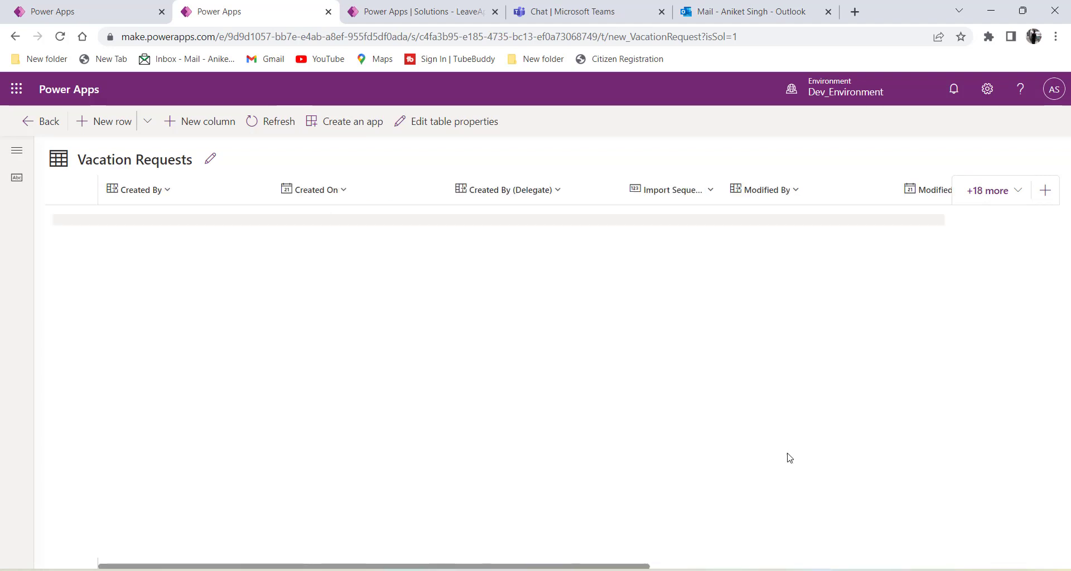
left_click_drag(626, 566, 946, 567)
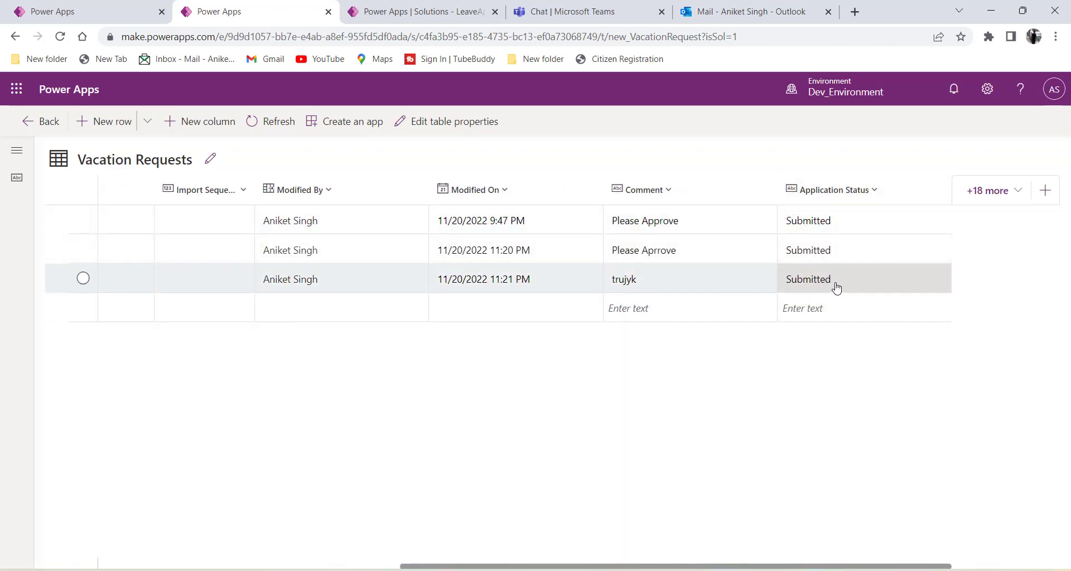
left_click(86, 14)
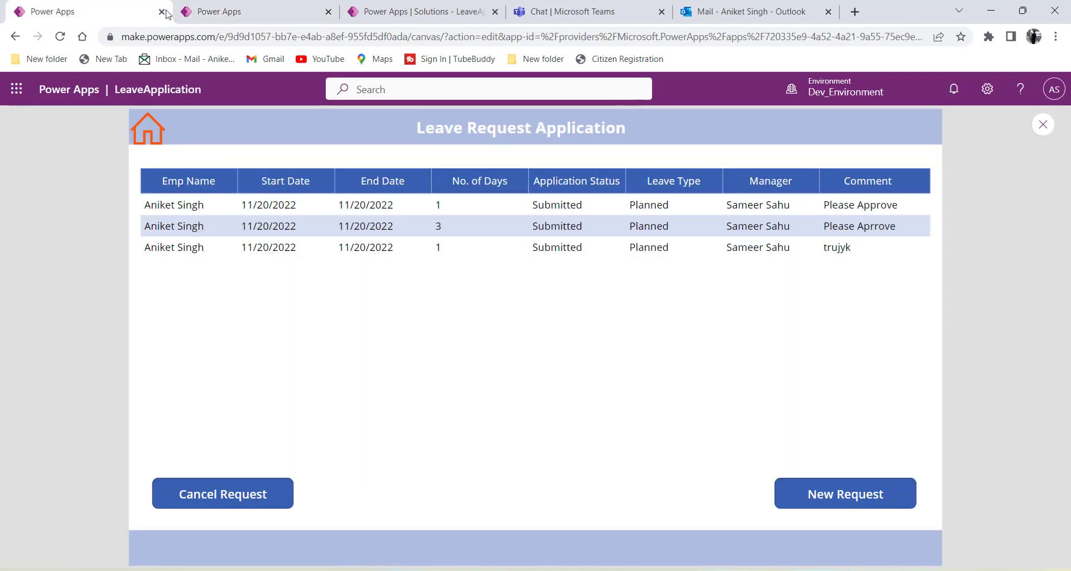
left_click(390, 12)
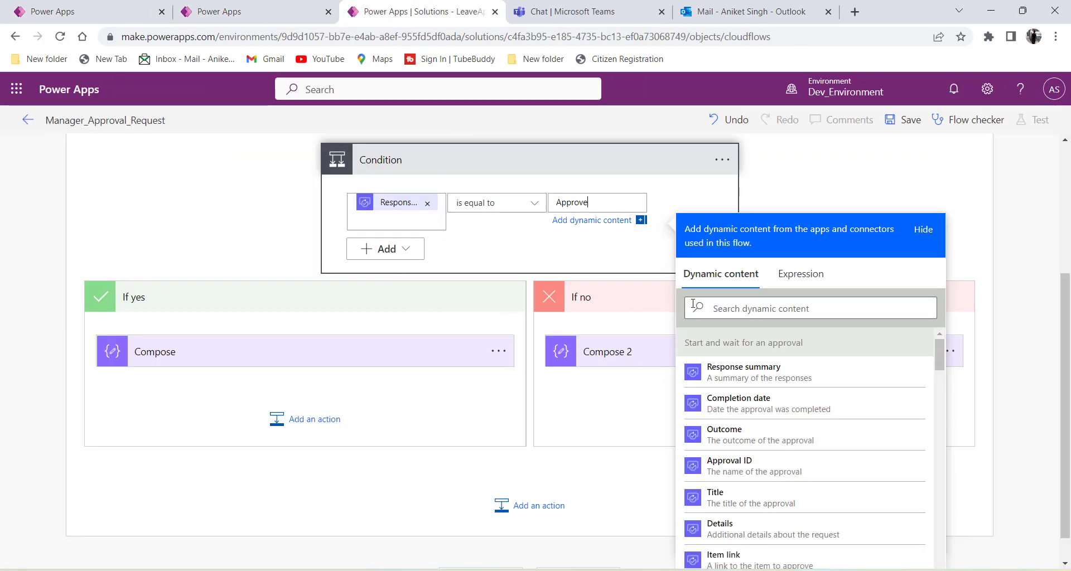
Search 'da' and add the Dataverse Update a row action under Compose in If yes.
left_click(249, 399)
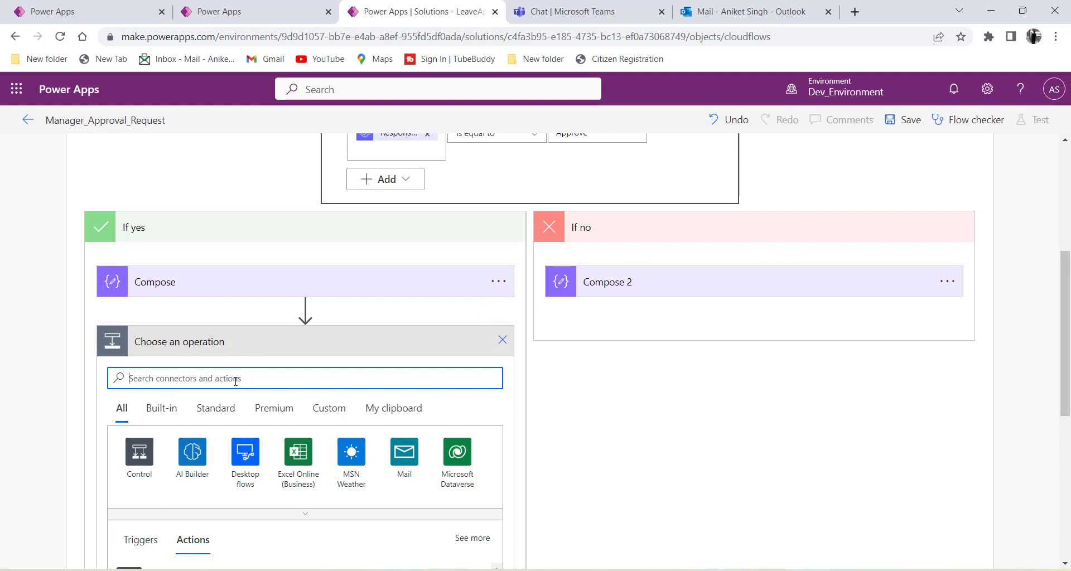
type("dataverse")
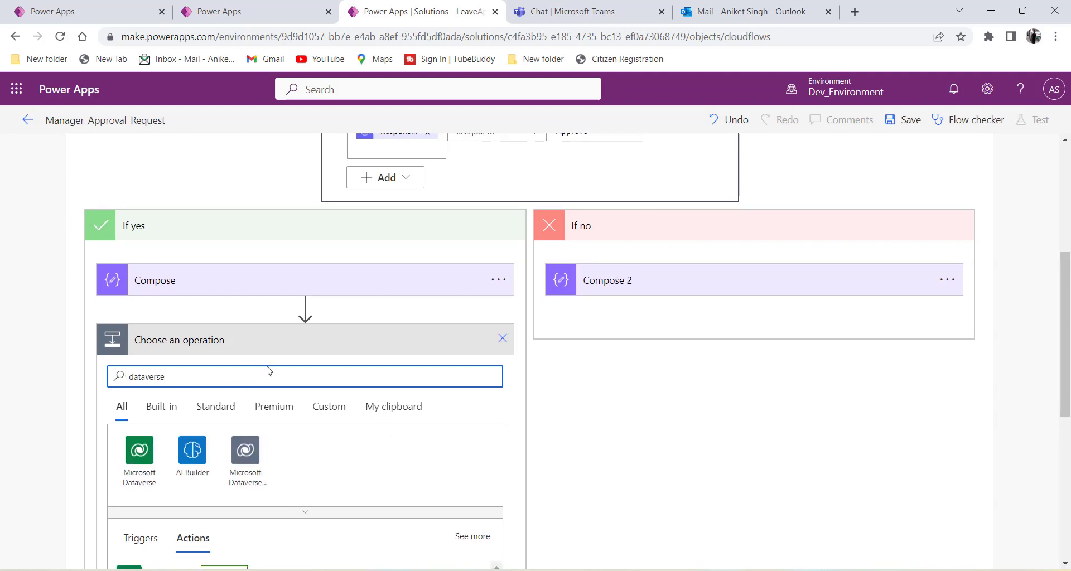
scroll(266, 368, "down", 4)
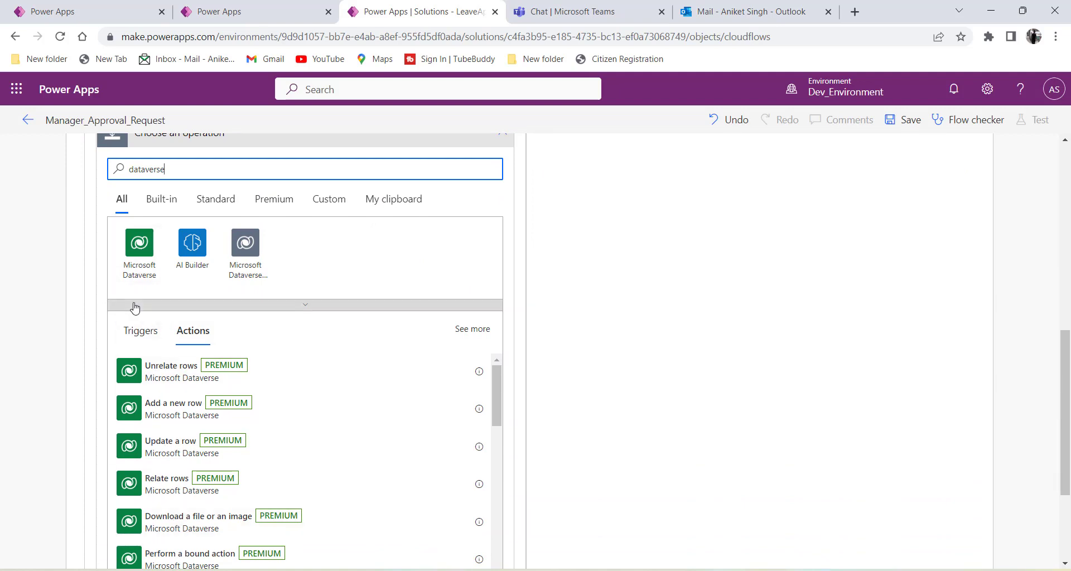
scroll(135, 307, "down", 3)
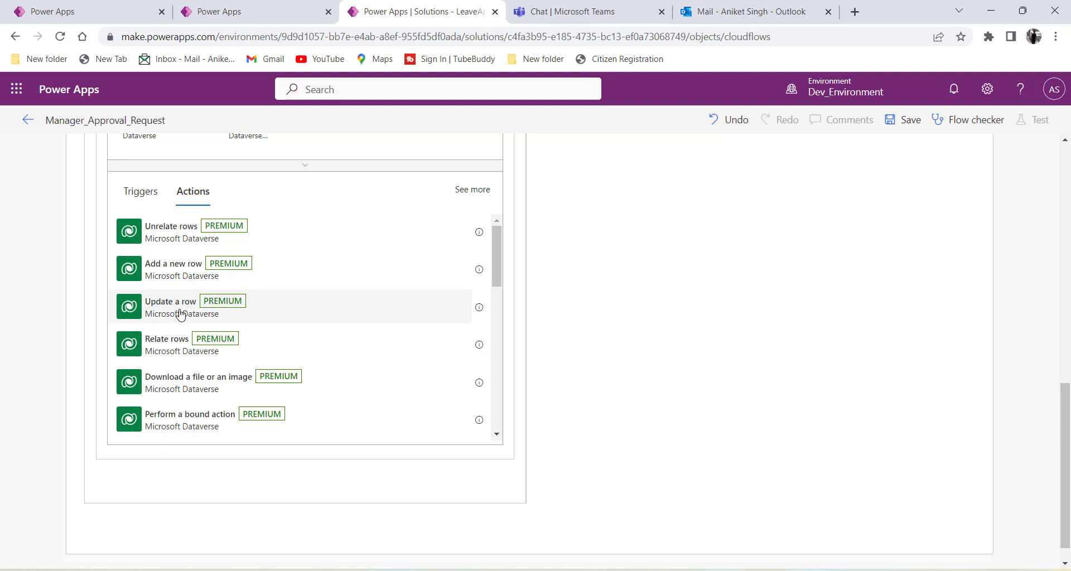
left_click(219, 308)
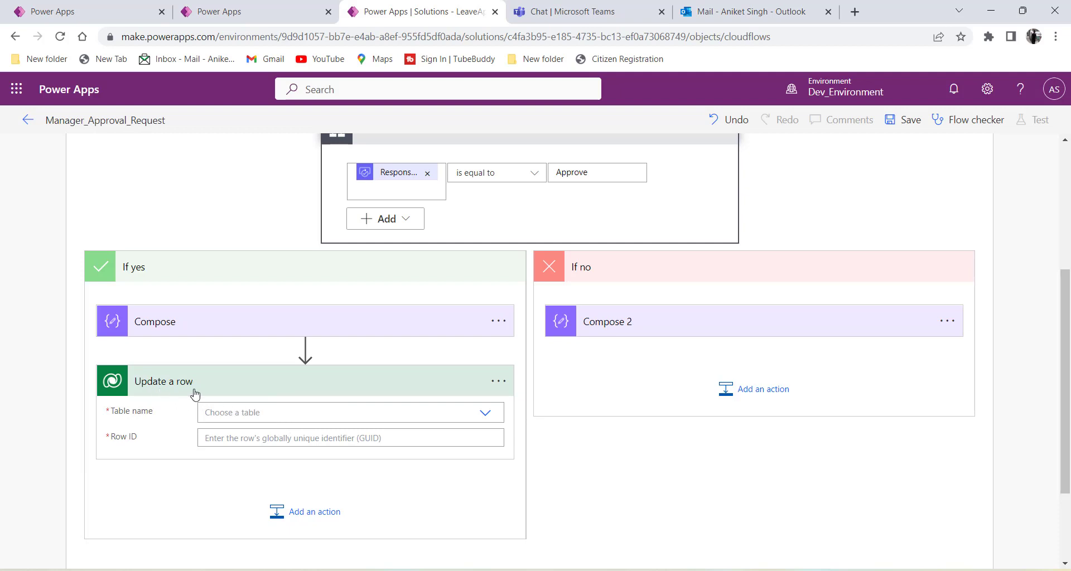
left_click_drag(161, 413, 82, 411)
left_click(168, 413)
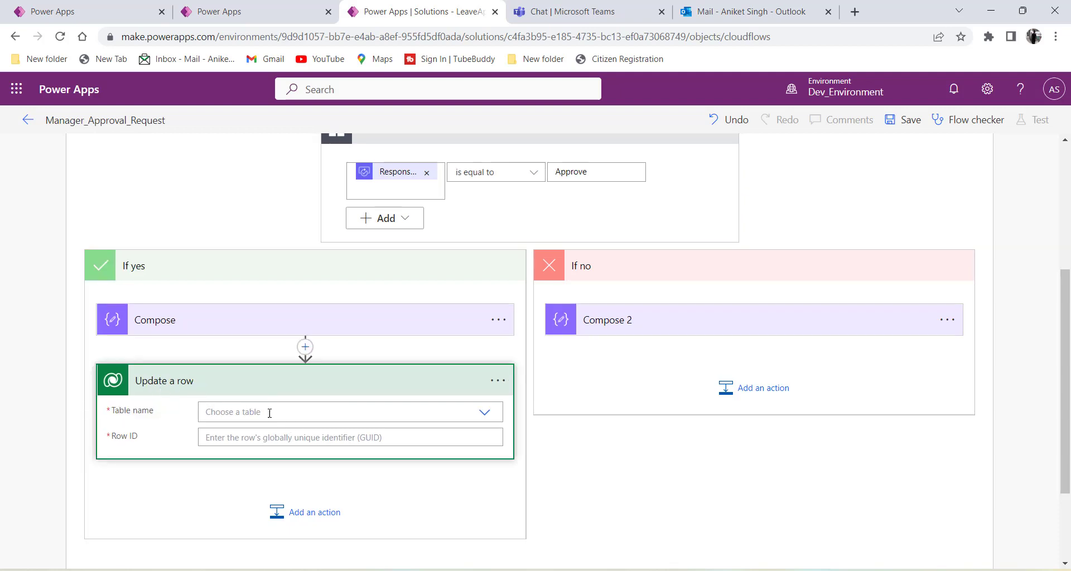
Set the Update a row step's Table name to Vacation Requests.
left_click(356, 413)
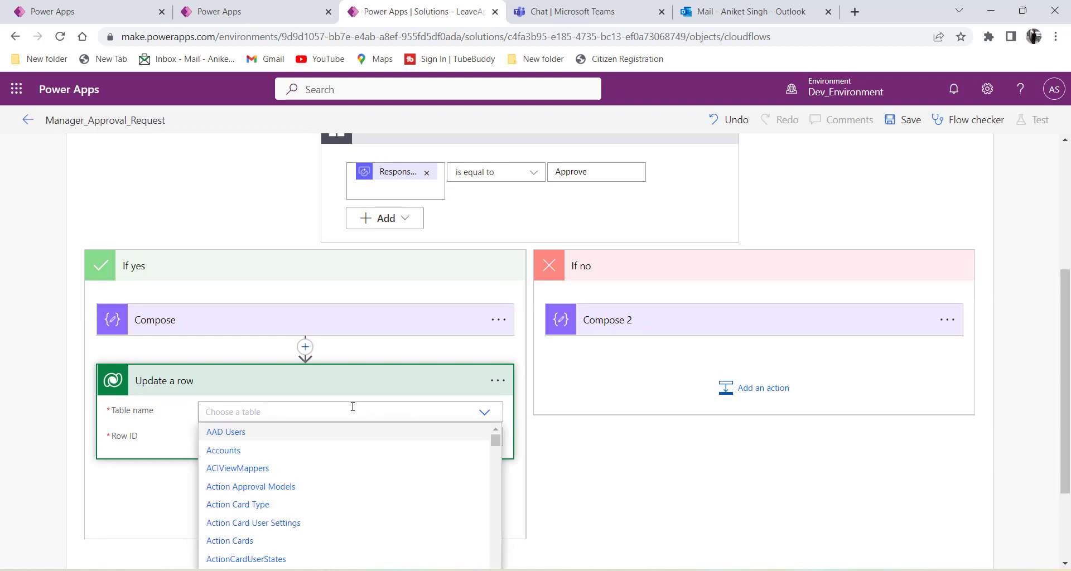
left_click(239, 12)
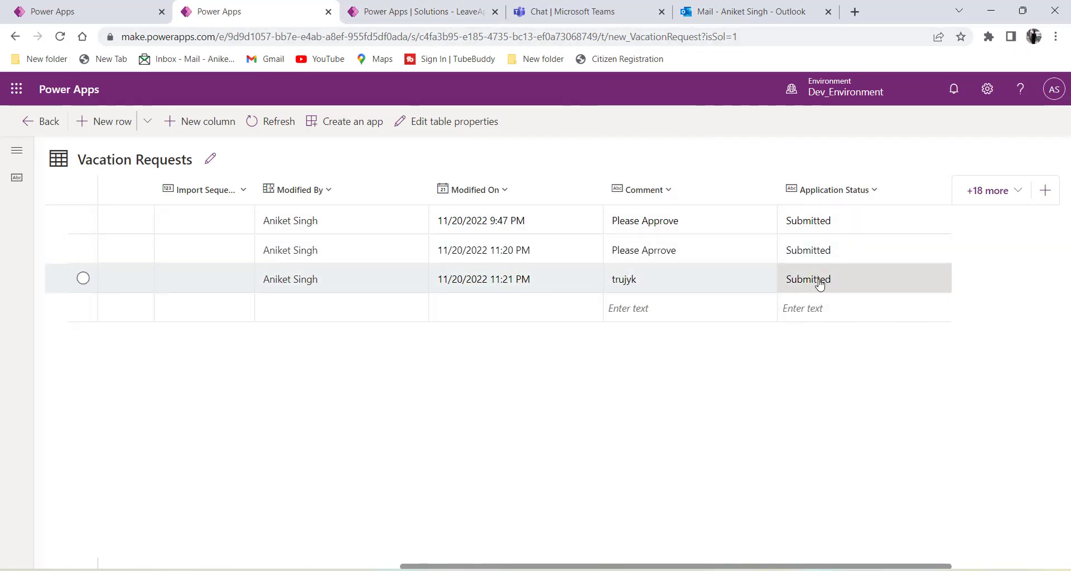
left_click(393, 14)
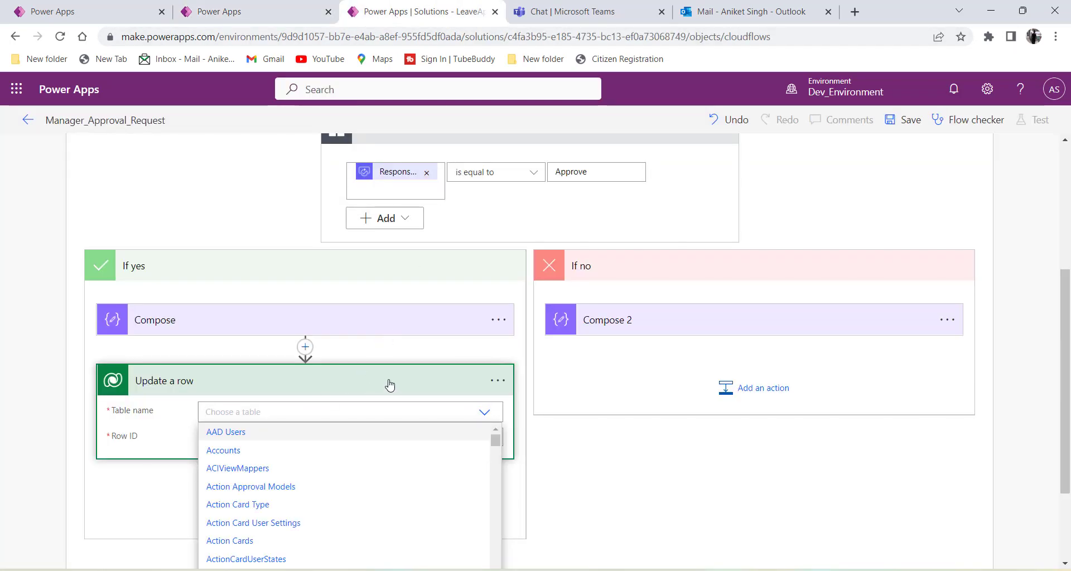
type("vacar")
left_click(263, 430)
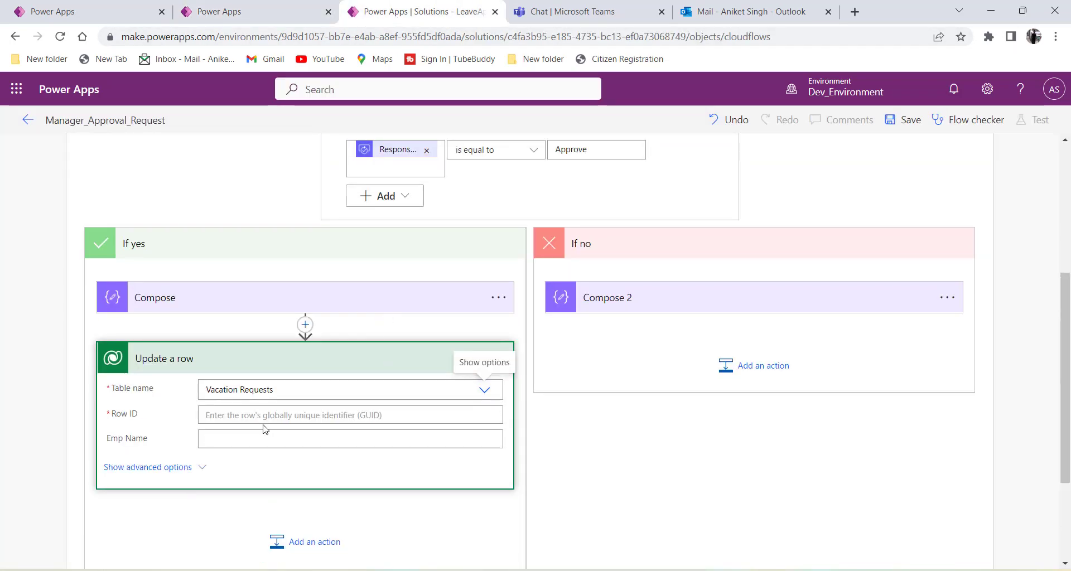
left_click_drag(139, 415, 109, 418)
left_click(151, 416)
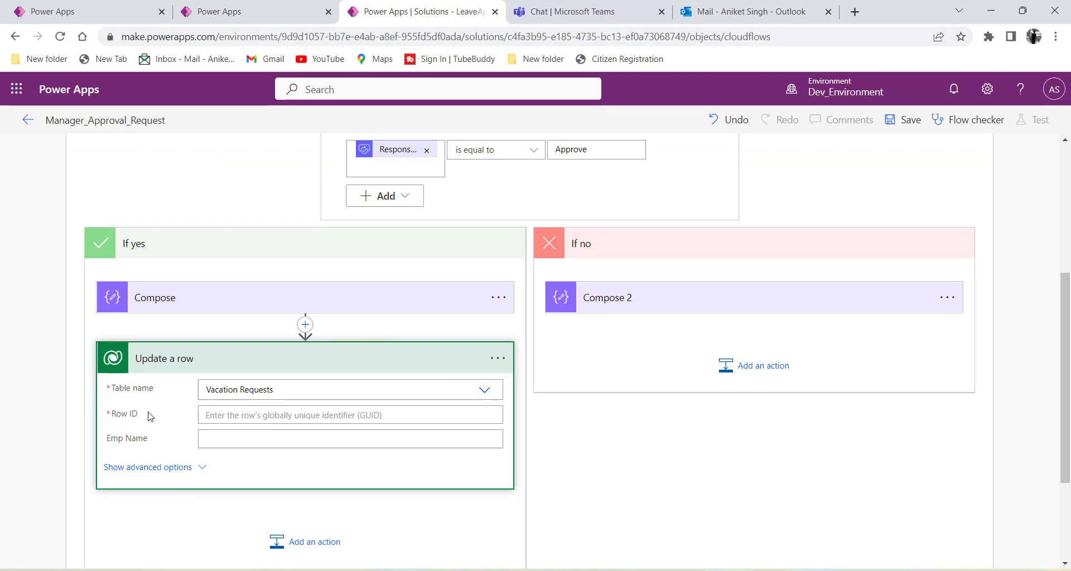
left_click(234, 15)
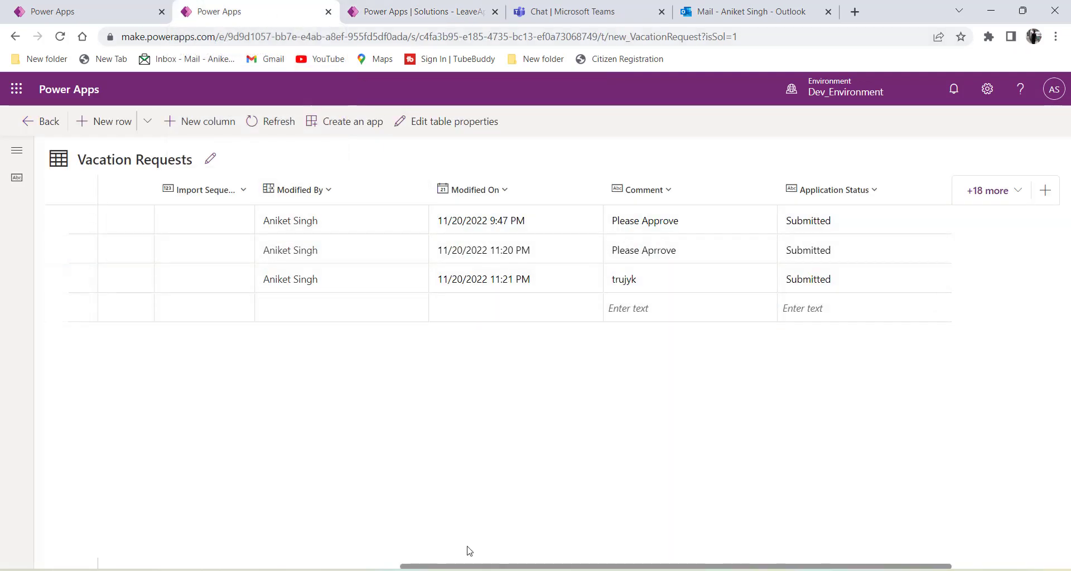
Show the Vacation Request column in the table grid, then switch to the LeaveApplication app.
left_click_drag(454, 567, 161, 525)
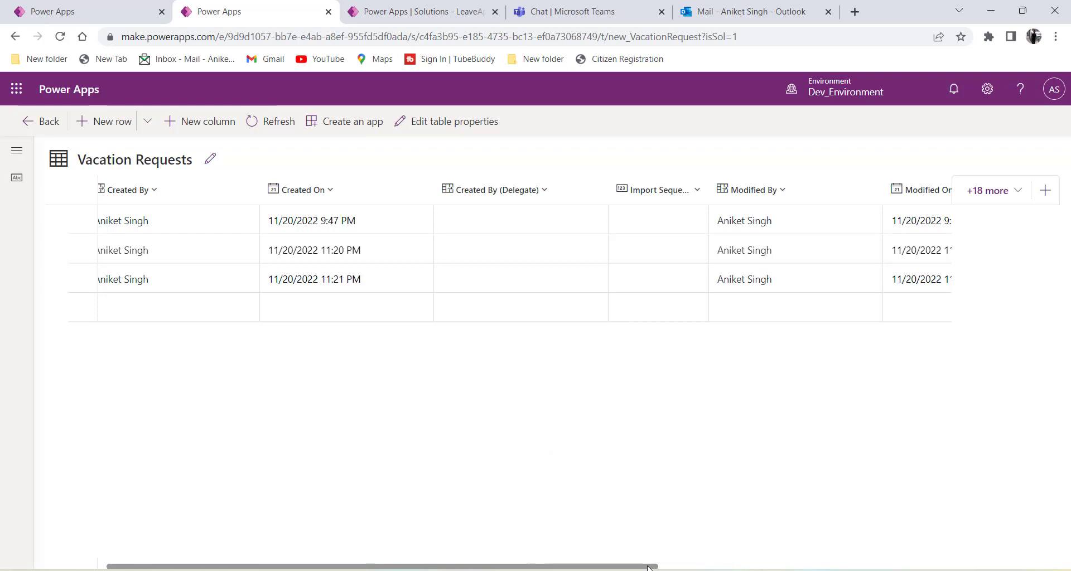
left_click_drag(646, 568, 952, 563)
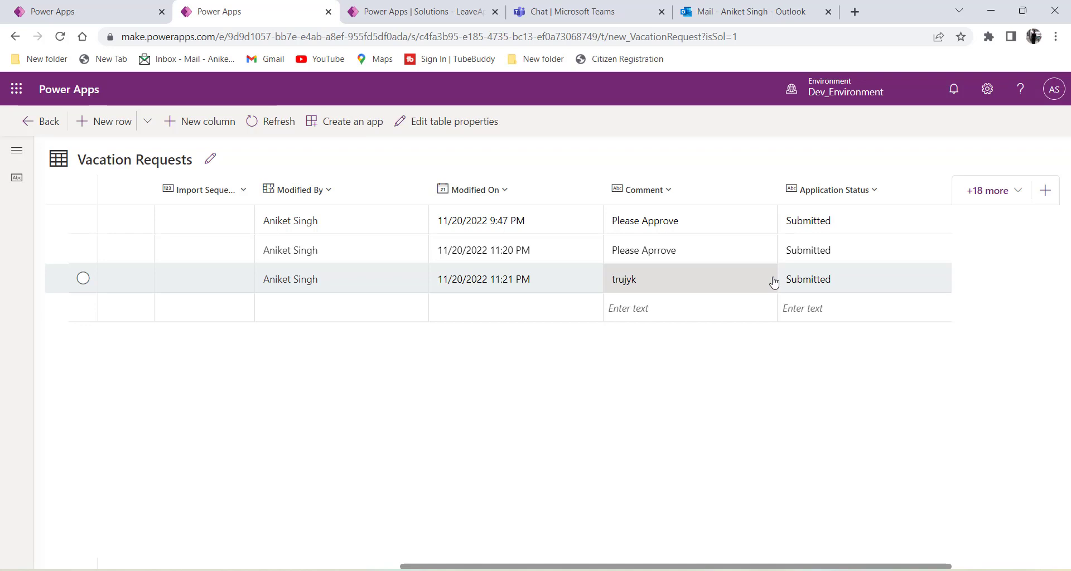
left_click(1015, 202)
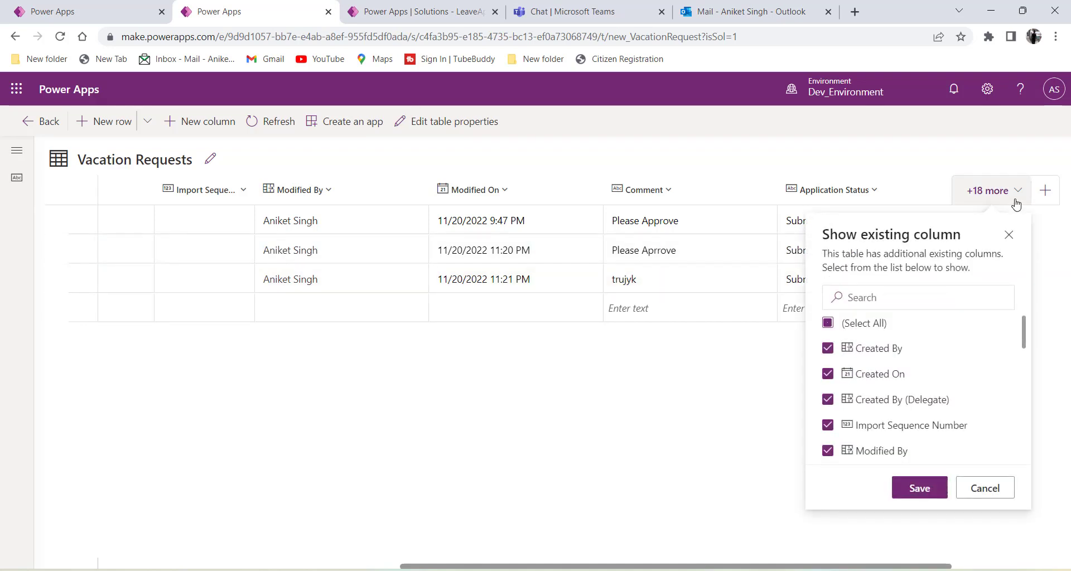
scroll(930, 335, "down", 5)
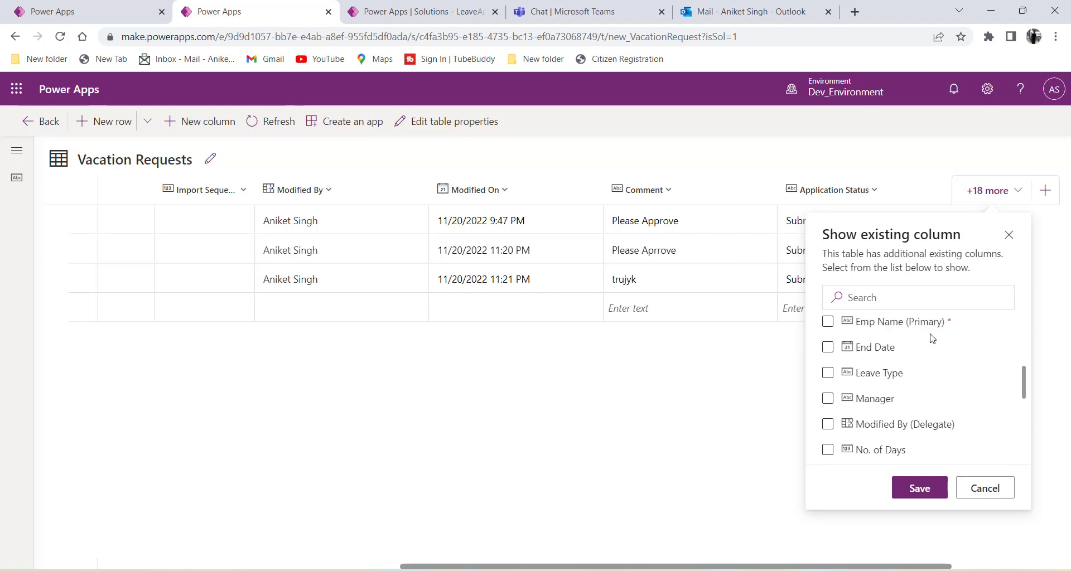
scroll(931, 337, "up", 1)
scroll(962, 352, "up", 2)
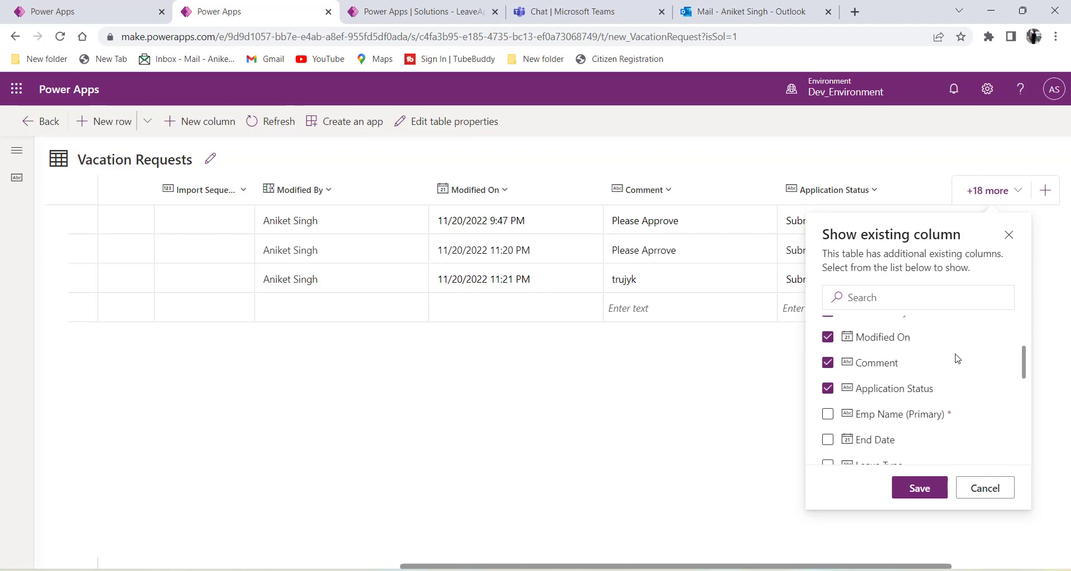
scroll(920, 362, "down", 2)
scroll(887, 361, "down", 5)
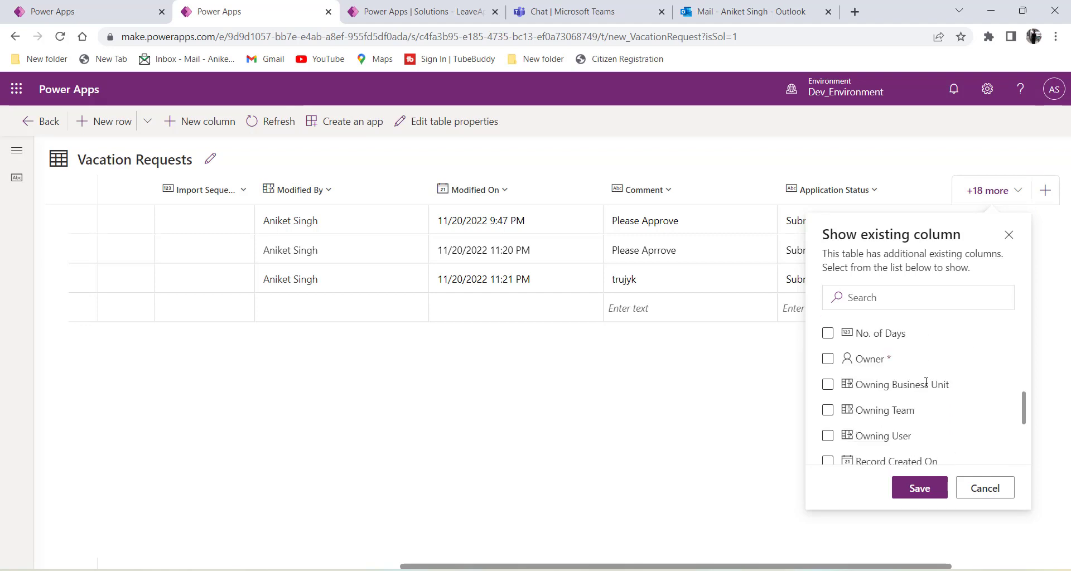
scroll(907, 387, "down", 3)
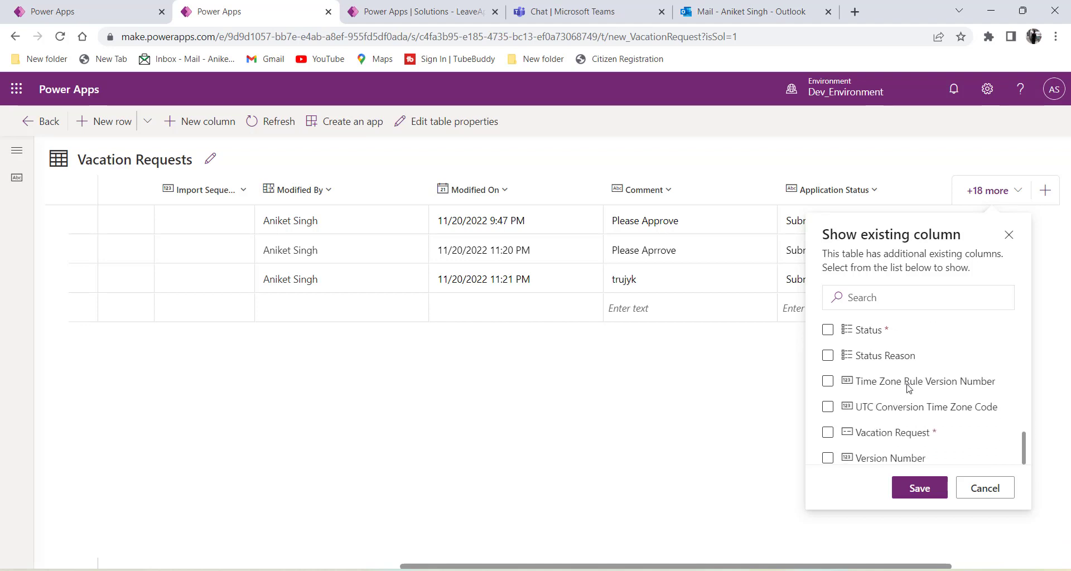
left_click(828, 433)
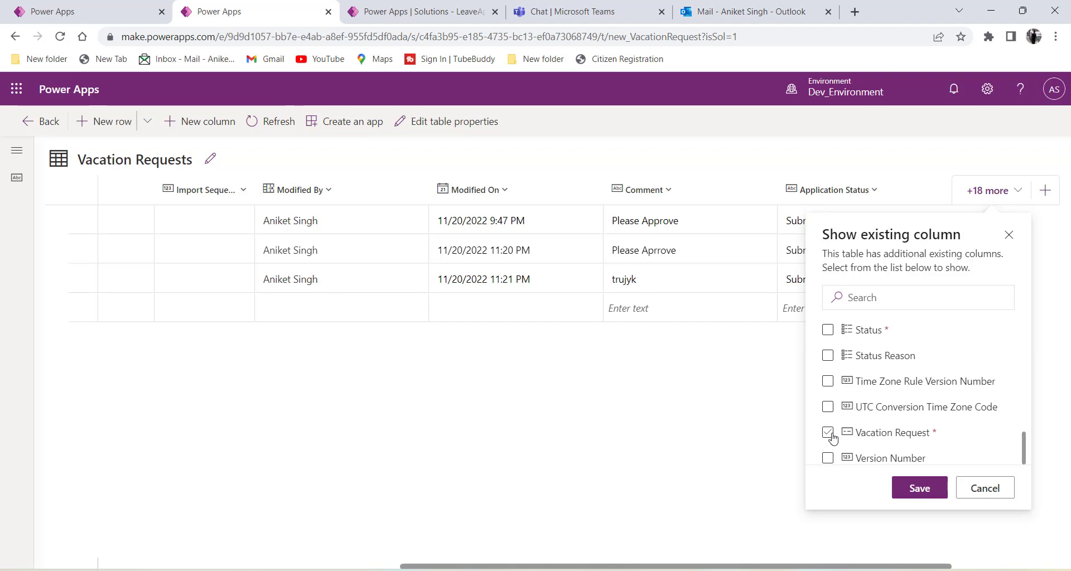
left_click(917, 489)
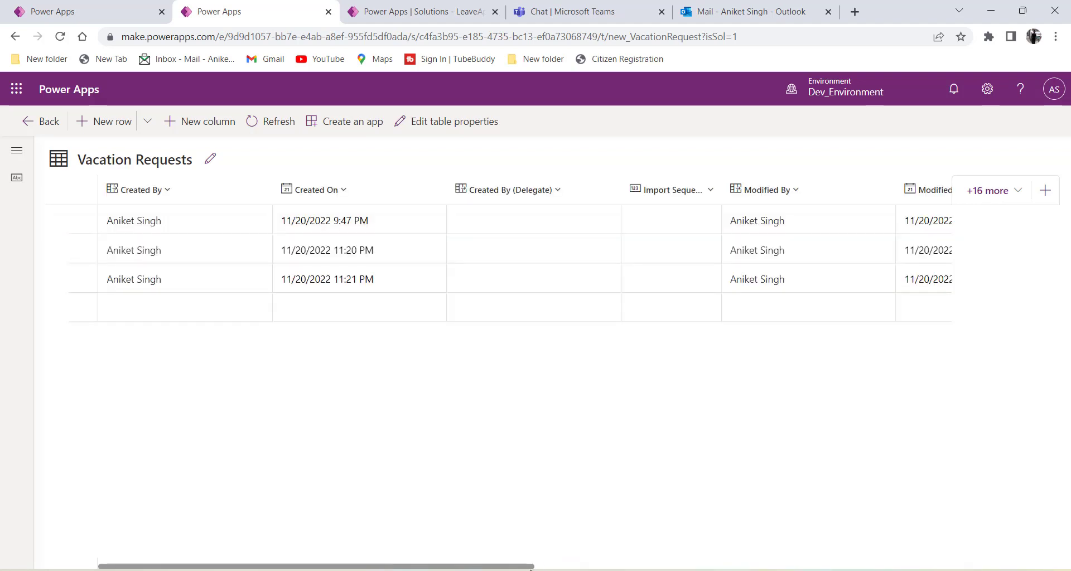
left_click_drag(522, 566, 940, 566)
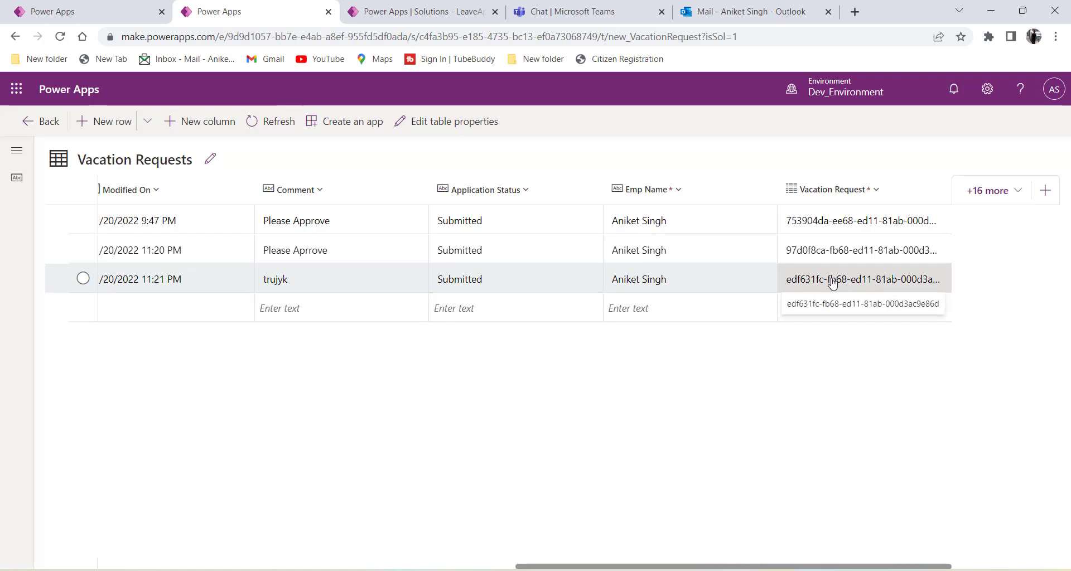
left_click(106, 12)
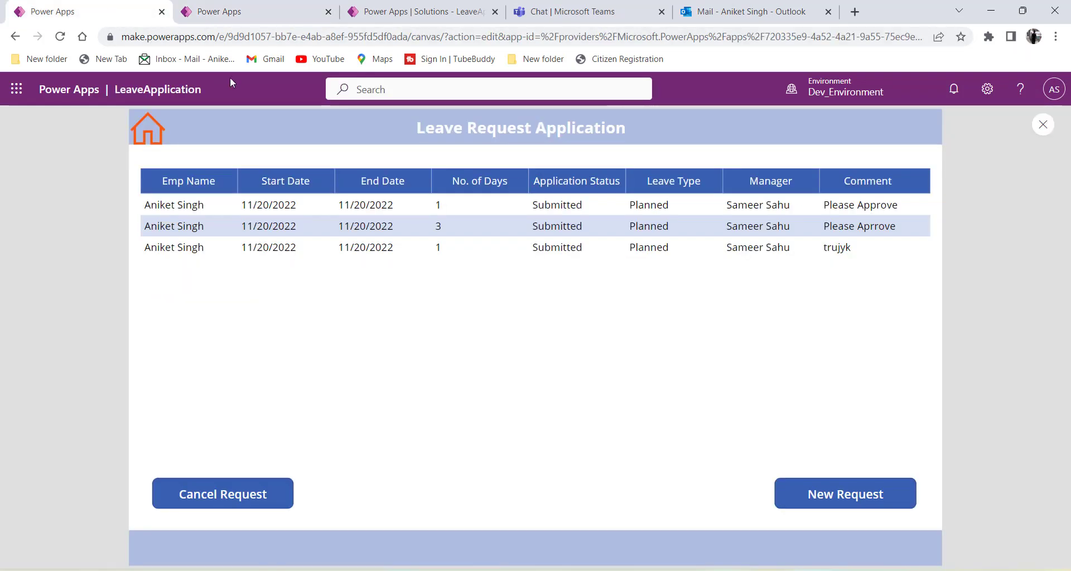
Set Update a row's Row ID to the trigger's Vacation Request value, found by searching 'vac'.
left_click(390, 13)
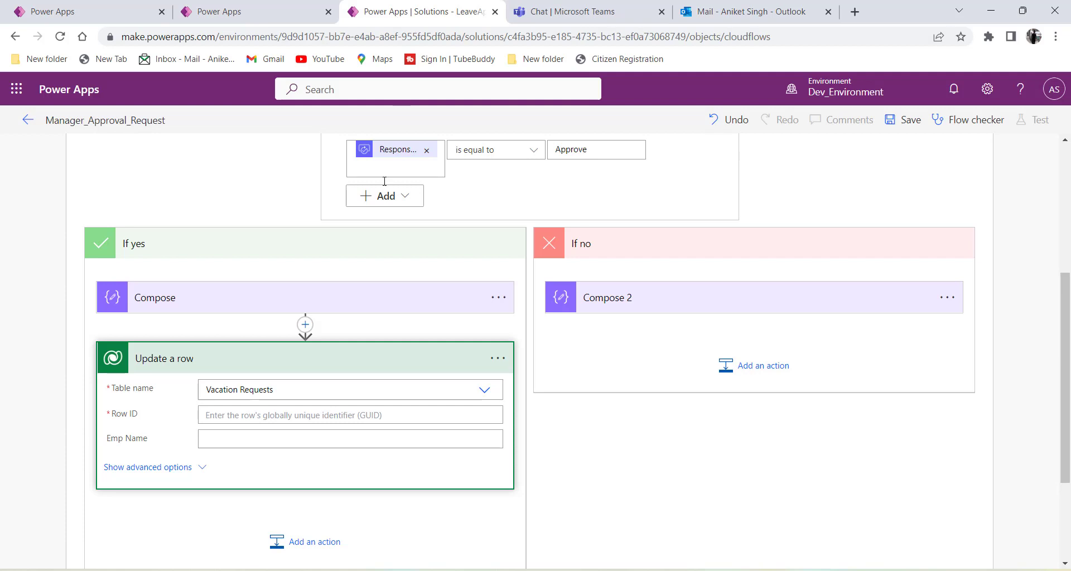
left_click(228, 414)
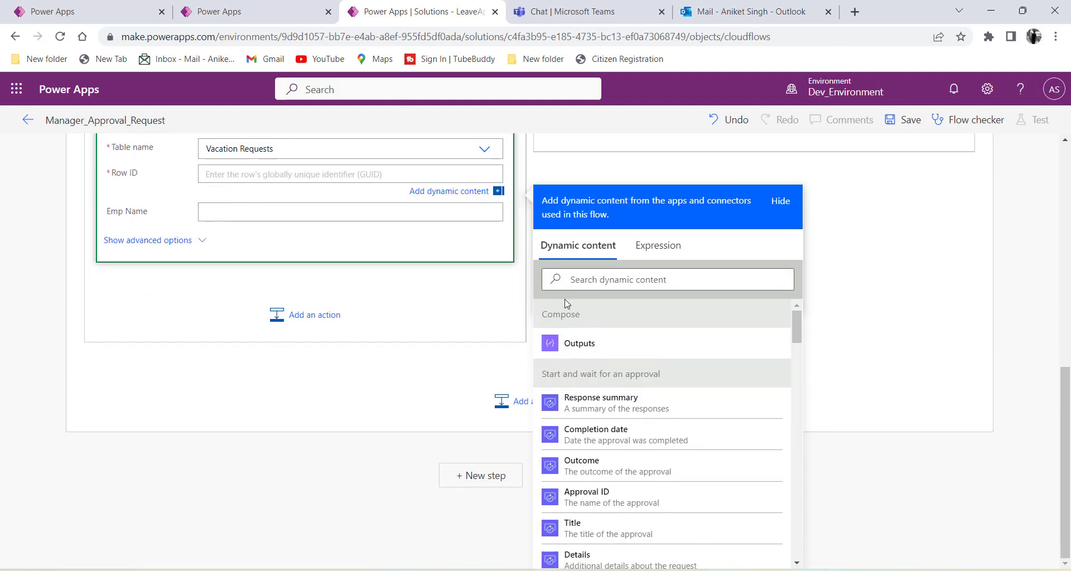
left_click(599, 280)
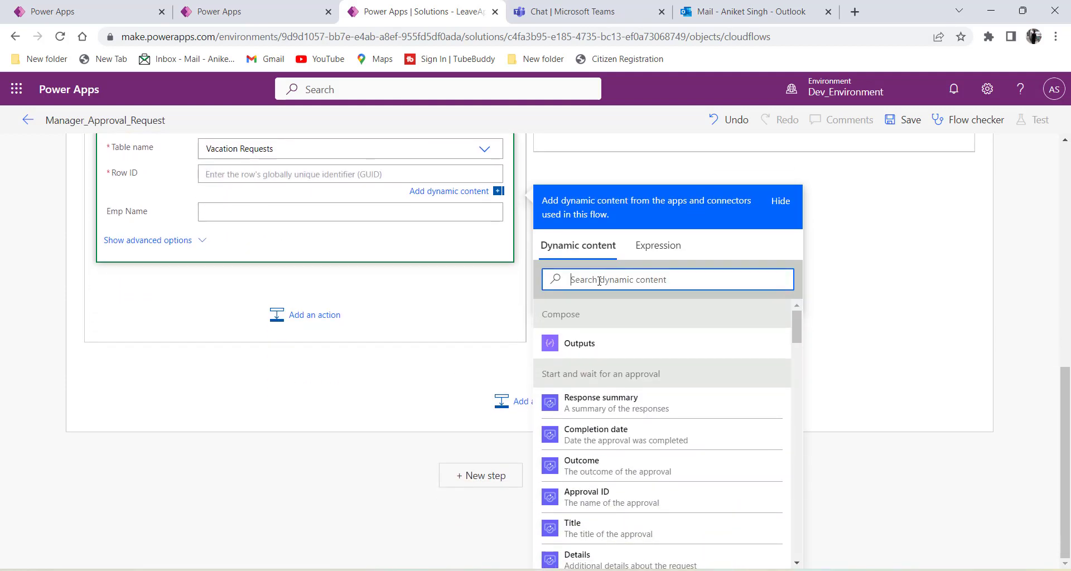
type("vaca")
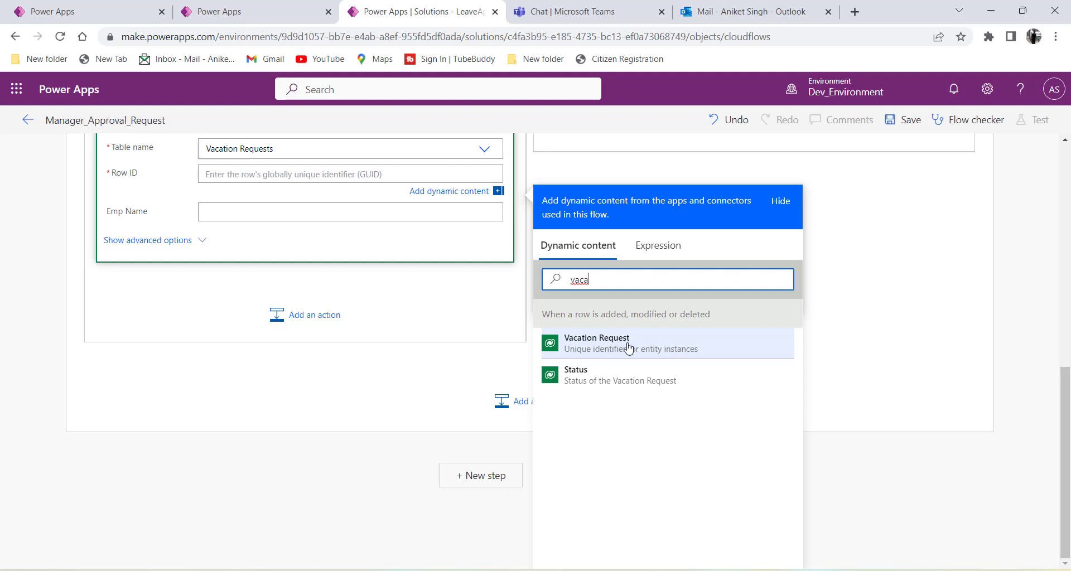
left_click_drag(540, 316, 713, 324)
left_click(648, 316)
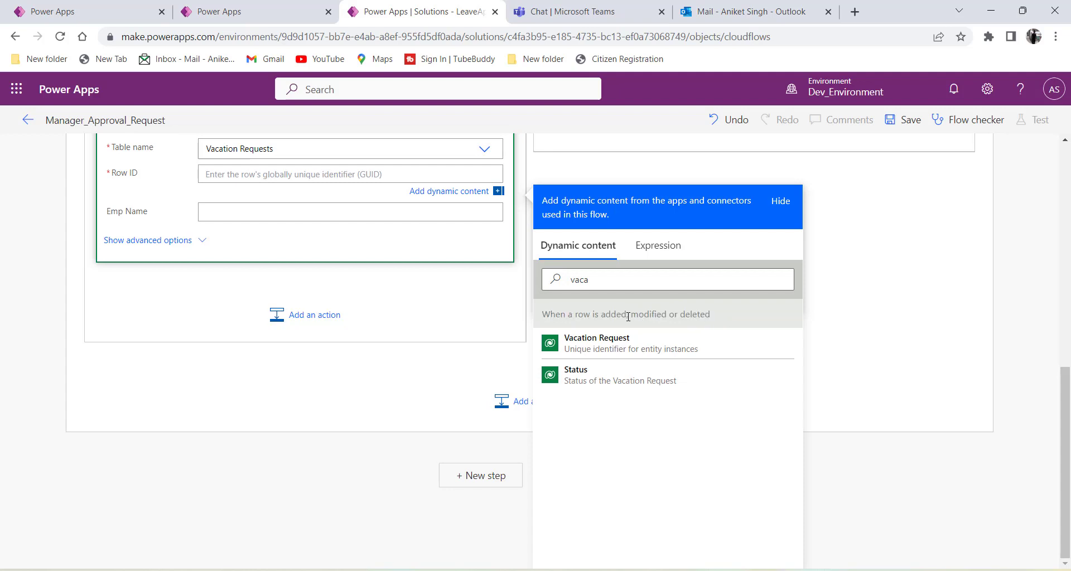
left_click_drag(628, 316, 542, 317)
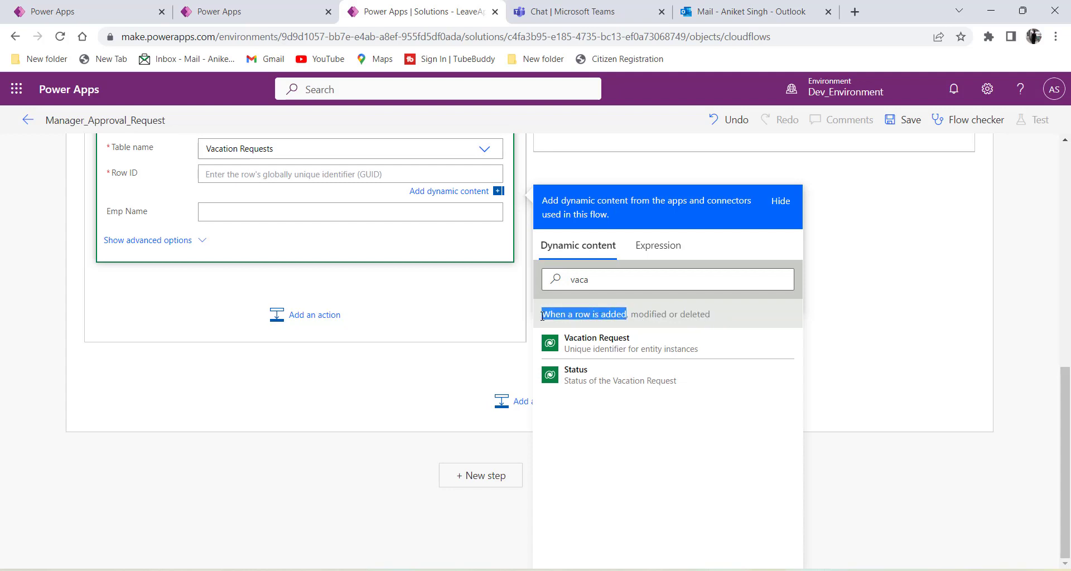
left_click(597, 315)
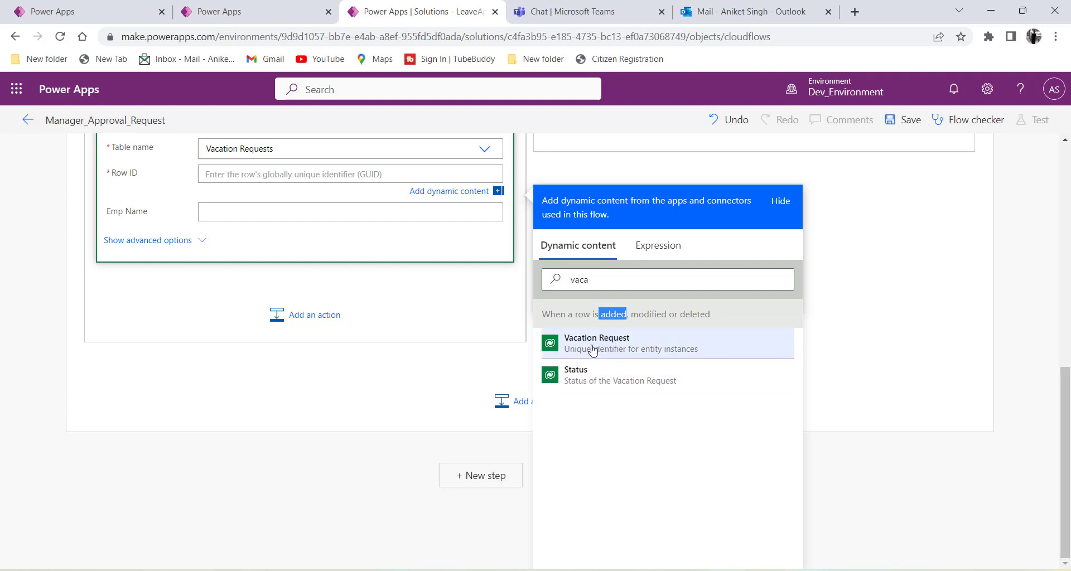
left_click(605, 347)
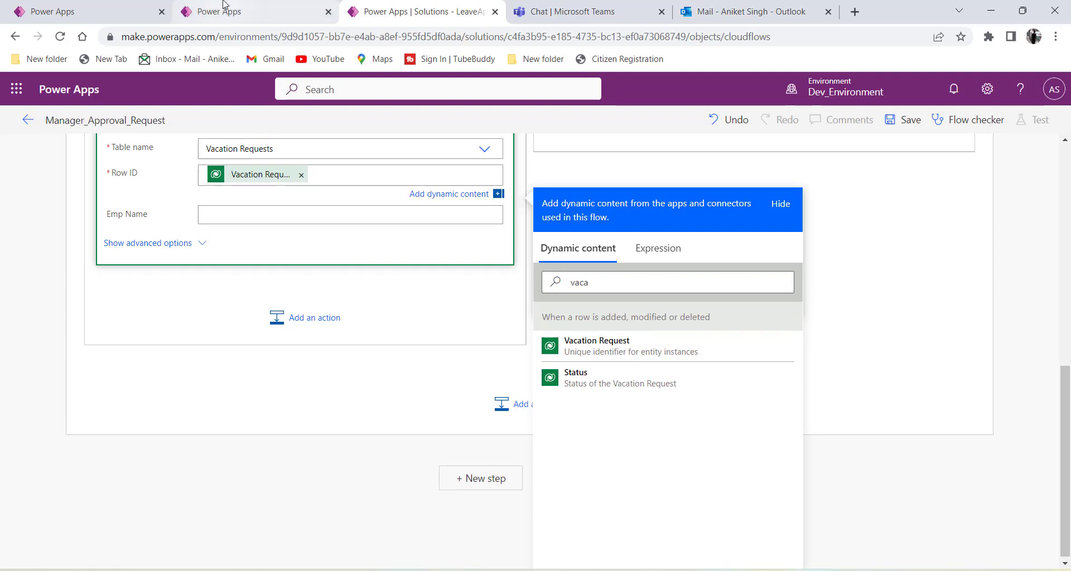
left_click(264, 18)
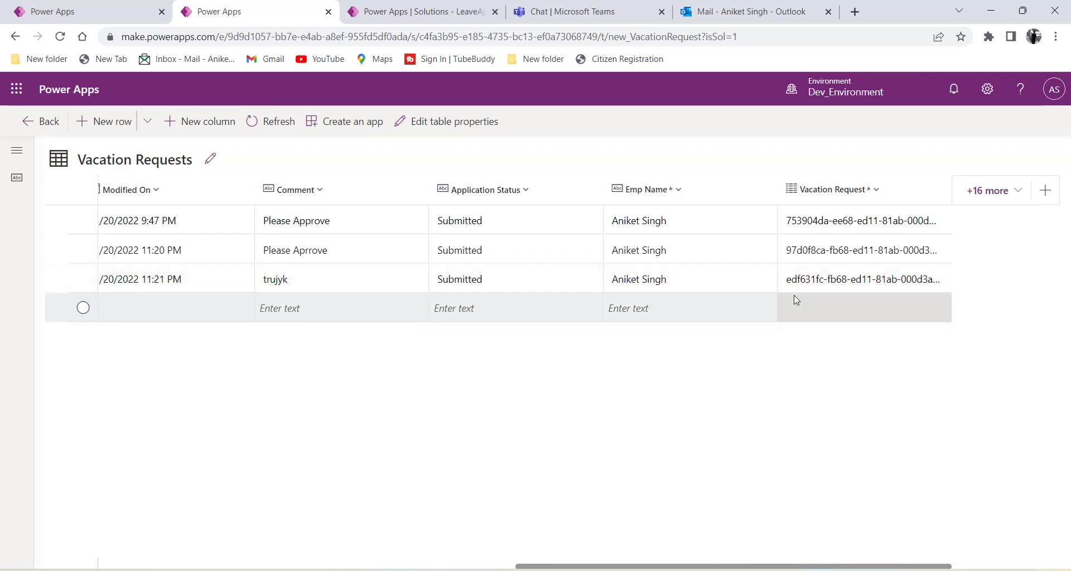
Review the trigger's Added, Vacation Requests, Organization settings, then scroll back to Update a row.
left_click(419, 10)
scroll(470, 336, "up", 15)
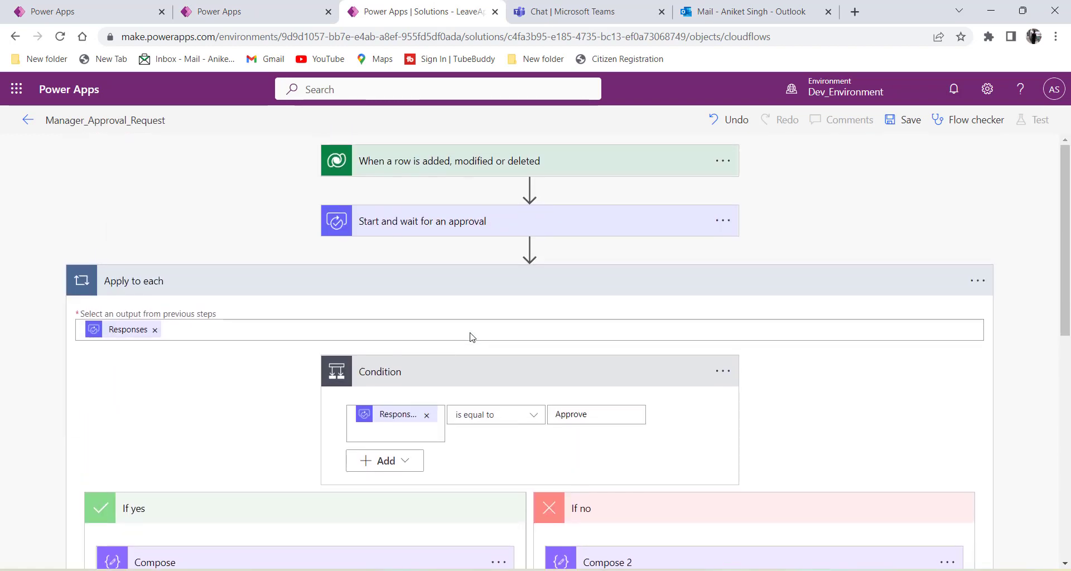
left_click(450, 166)
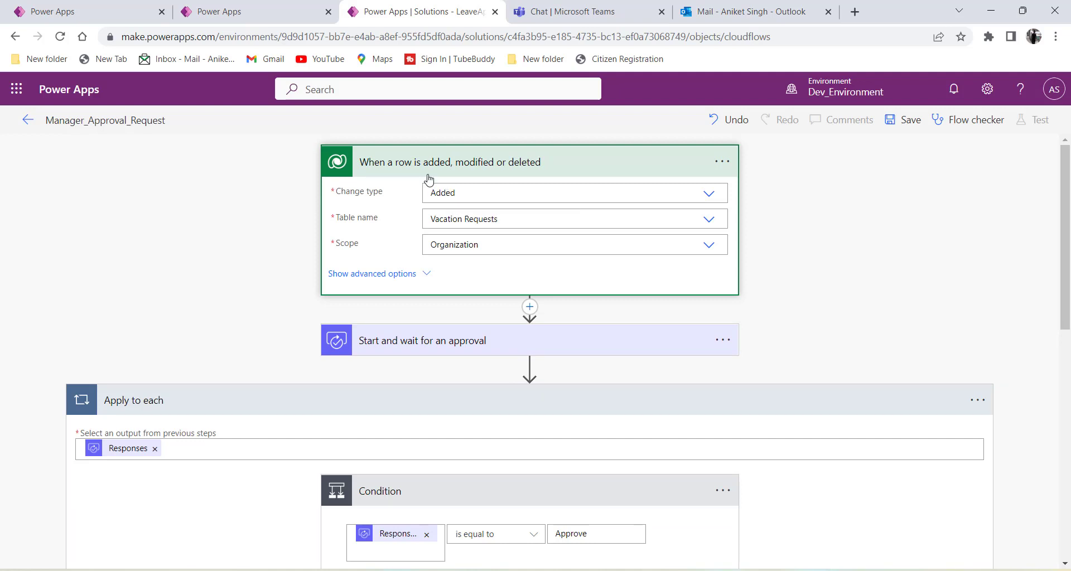
left_click(262, 12)
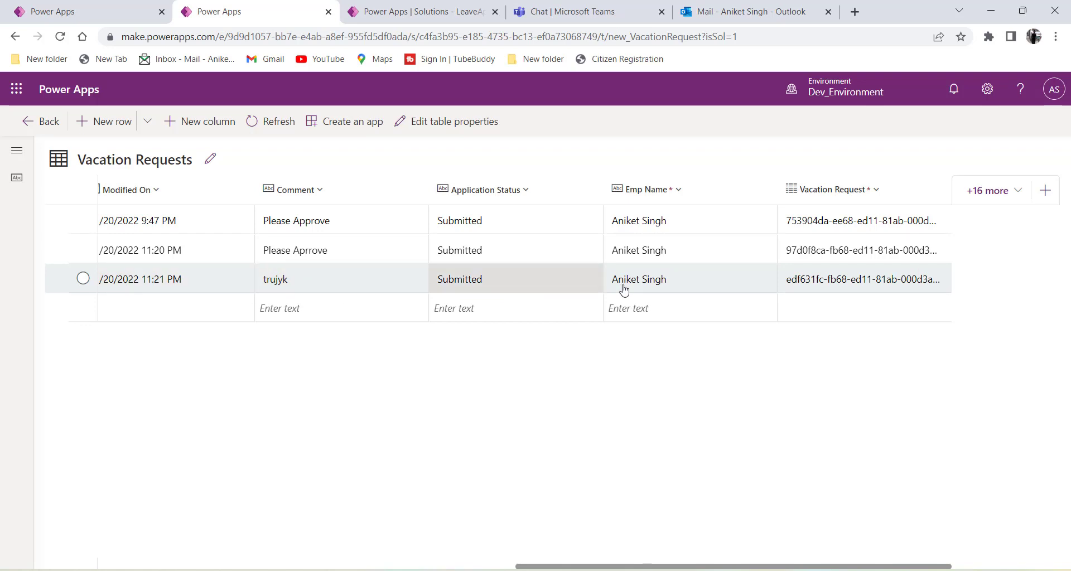
left_click(419, 11)
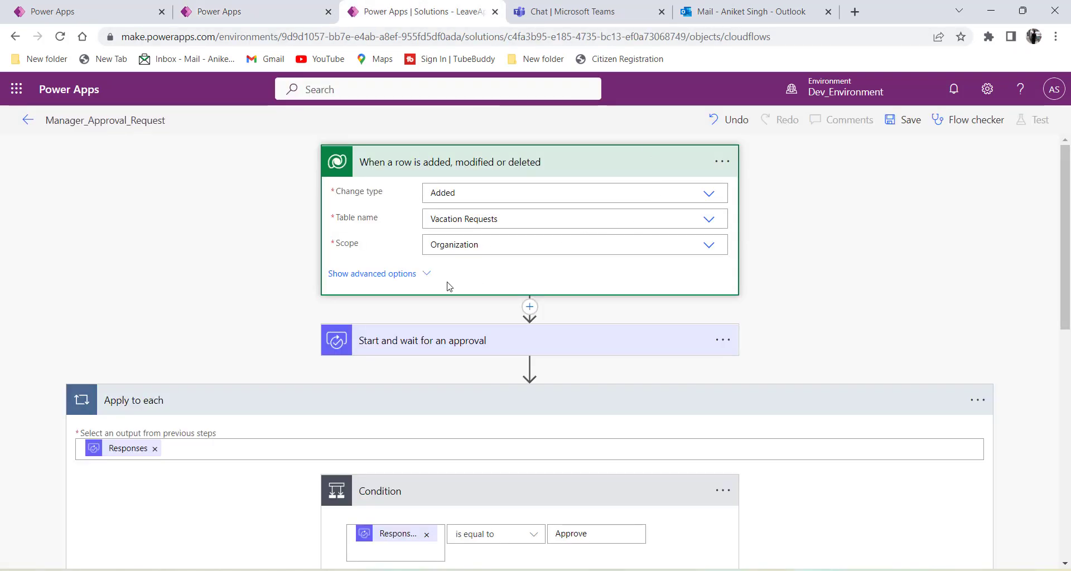
scroll(466, 279, "down", 5)
scroll(496, 361, "down", 5)
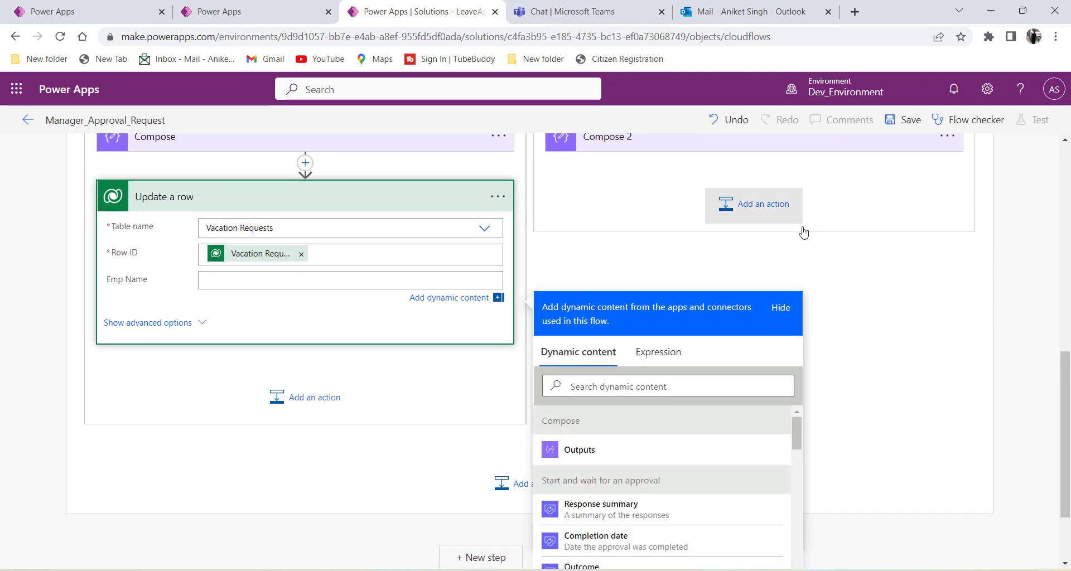
Browse the dynamic content list and compare it against the Vacation Requests table.
scroll(803, 232, "down", 2)
scroll(636, 354, "down", 5)
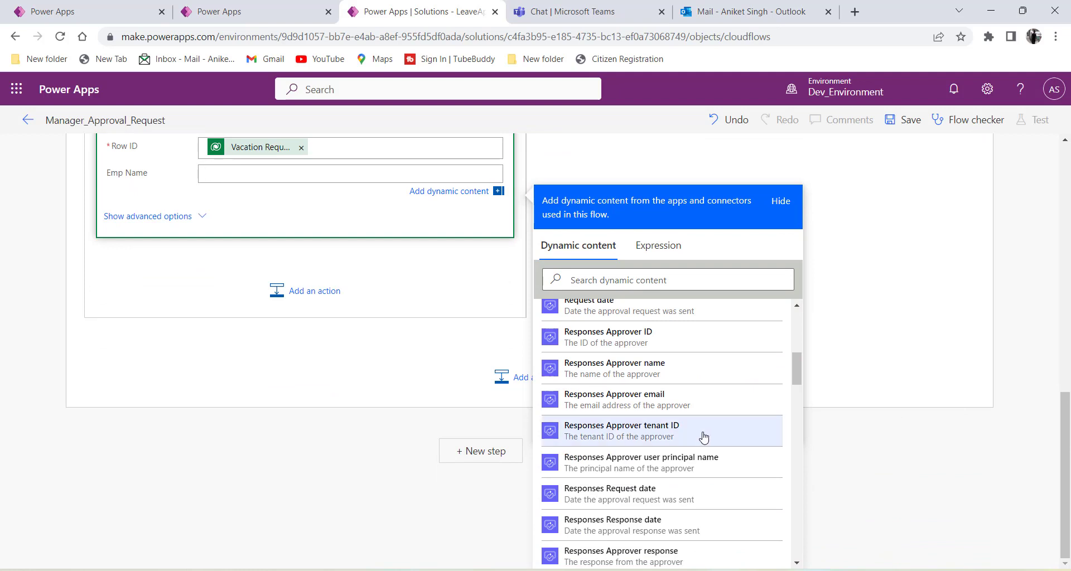
scroll(669, 413, "down", 5)
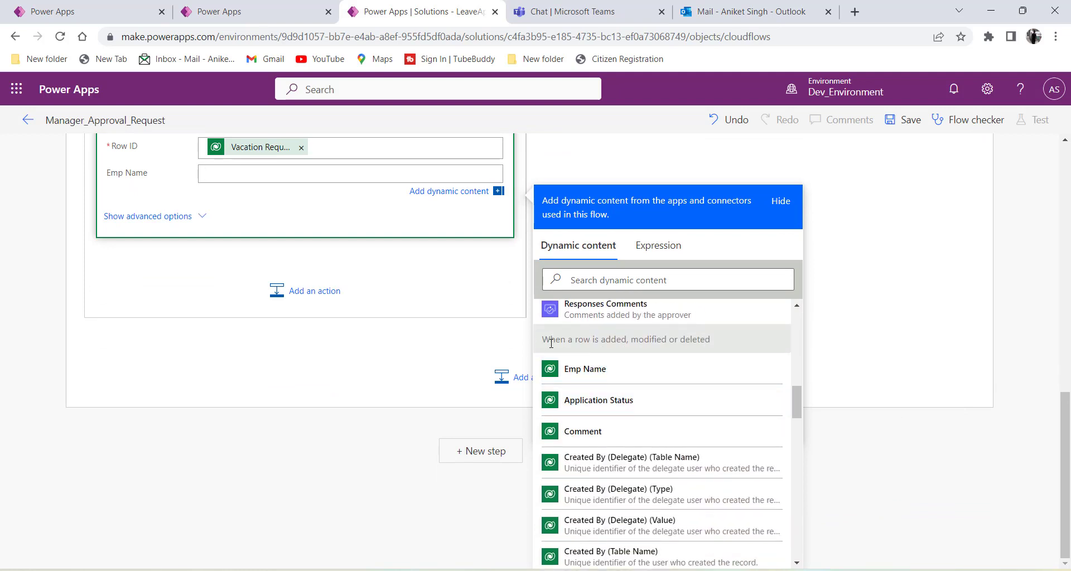
left_click_drag(702, 343, 523, 346)
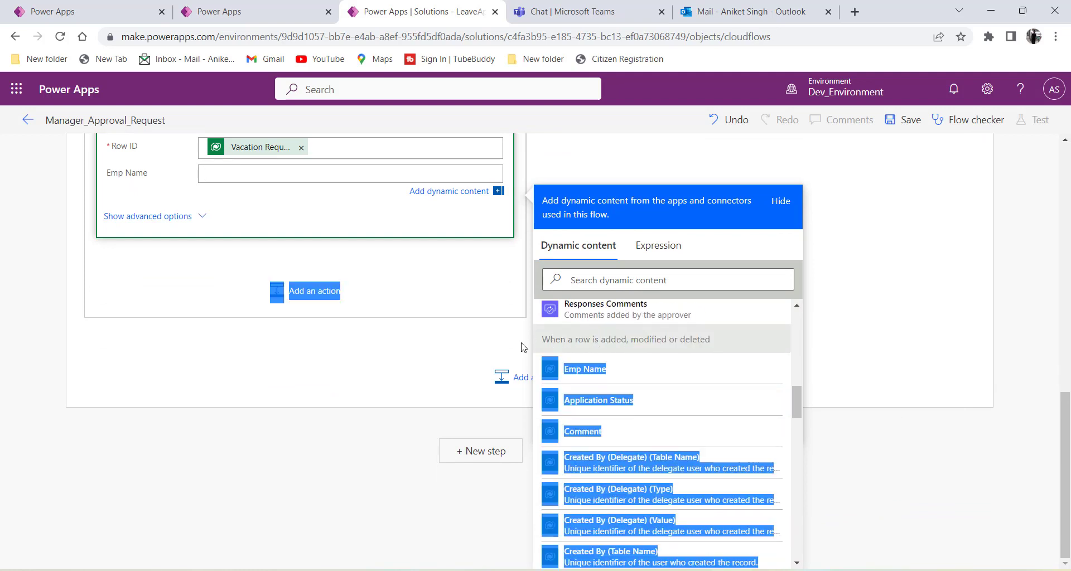
left_click(580, 345)
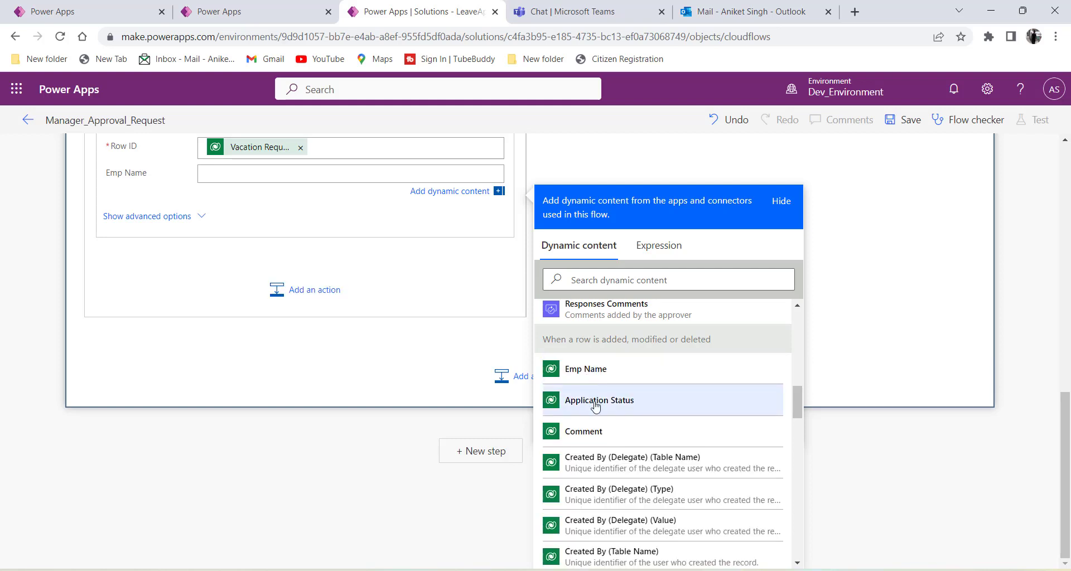
scroll(598, 427, "down", 5)
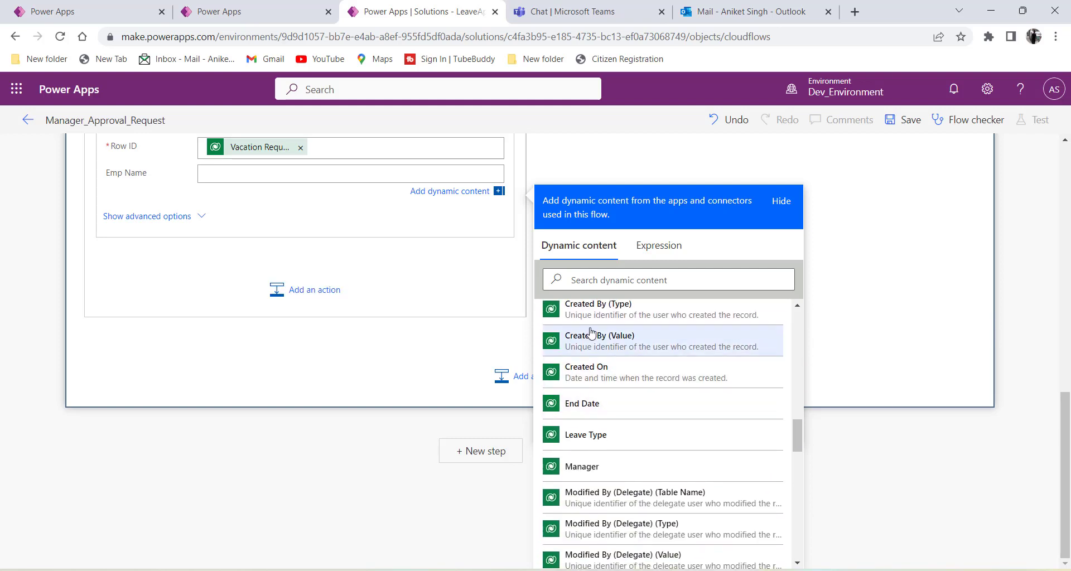
scroll(603, 467, "down", 2)
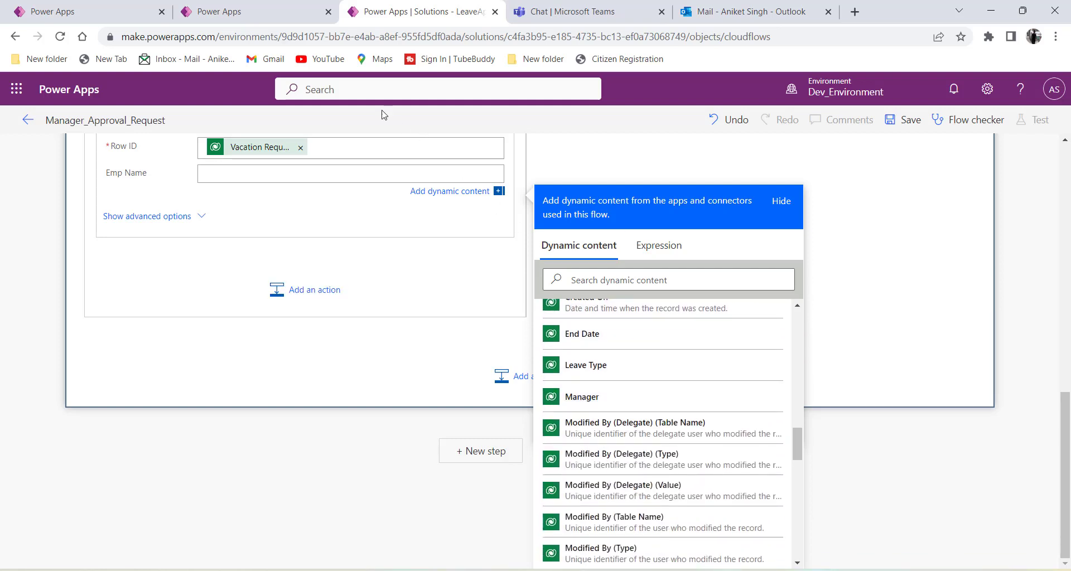
left_click(276, 15)
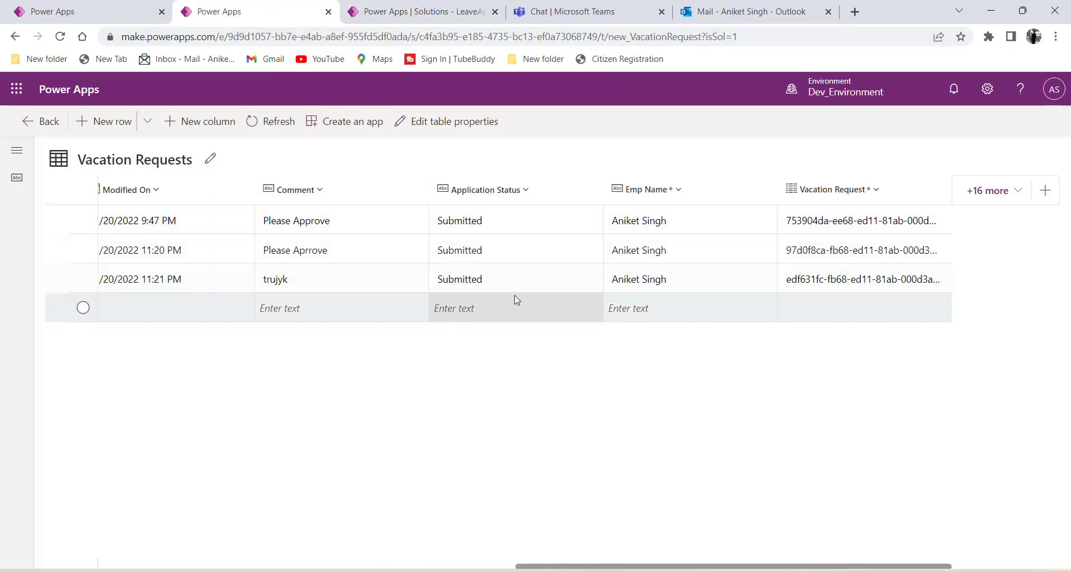
left_click(418, 12)
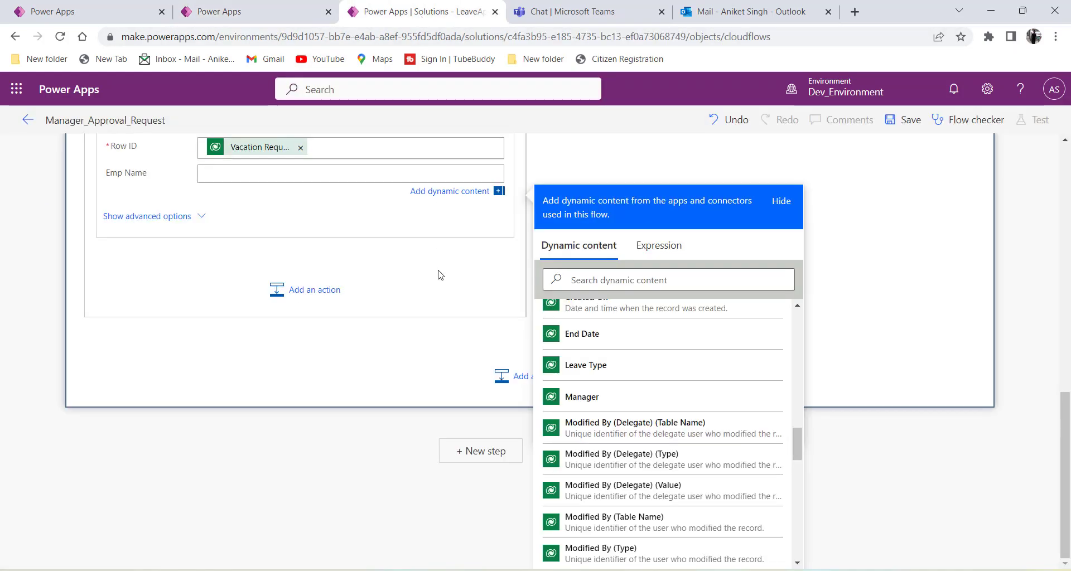
Confirm Update a row's Table name is still Vacation Requests, then view the table data.
scroll(438, 274, "up", 10)
scroll(439, 274, "up", 4)
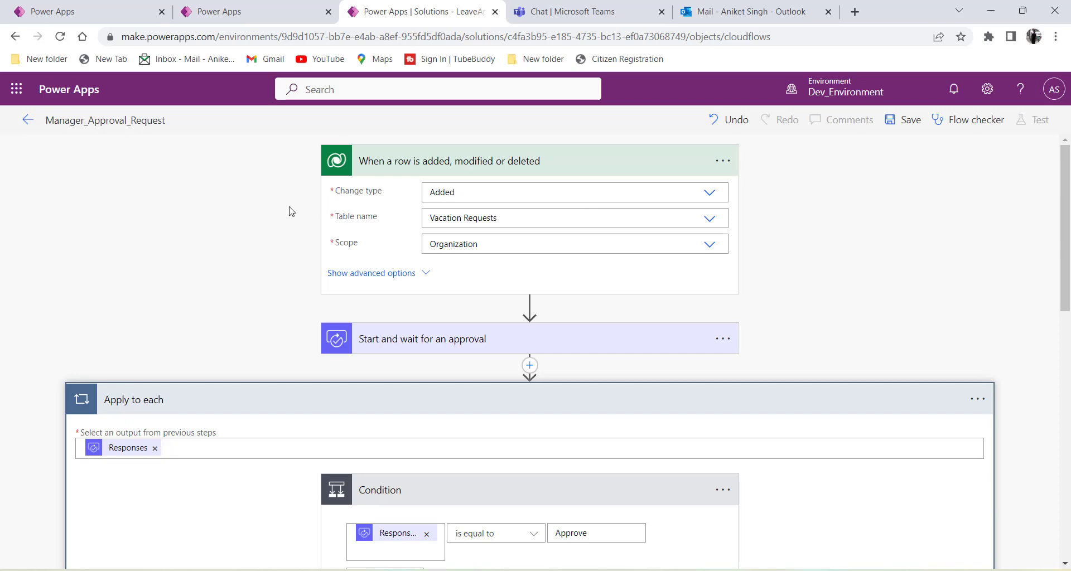
scroll(291, 212, "down", 10)
scroll(663, 432, "down", 5)
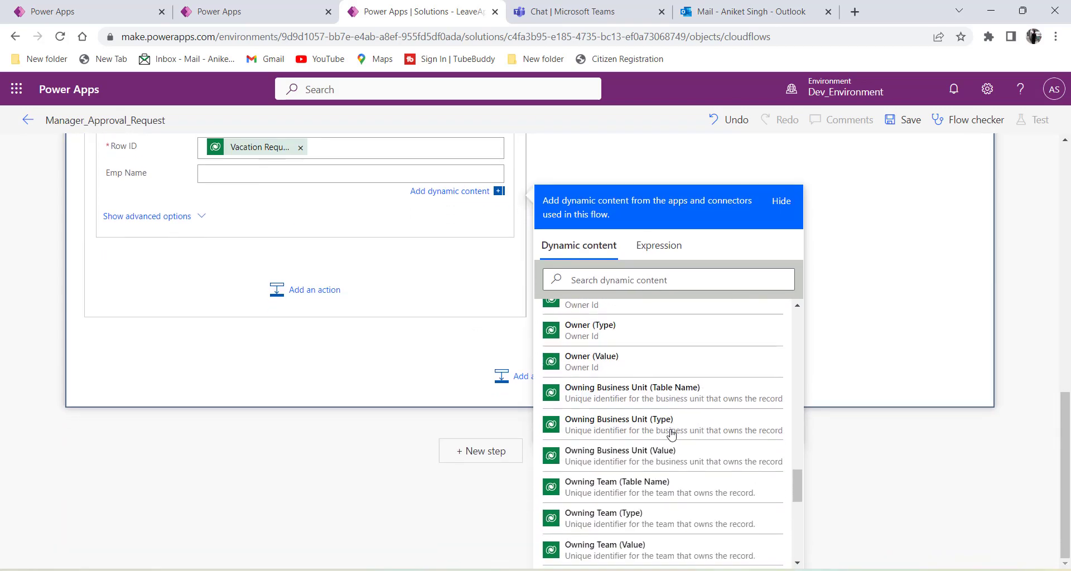
scroll(671, 434, "up", 5)
left_click(268, 11)
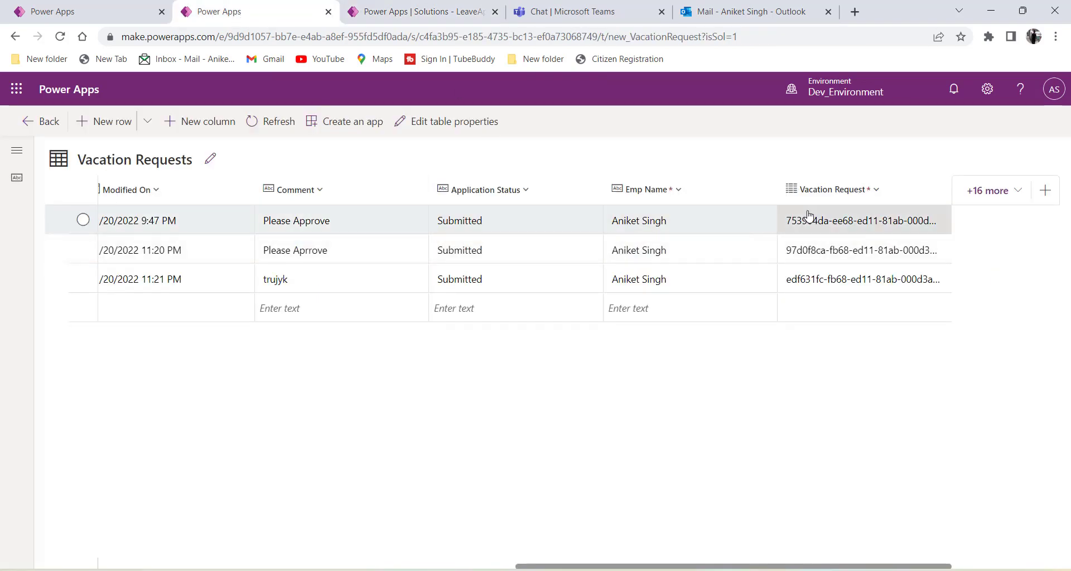
key("ctrl+Tab")
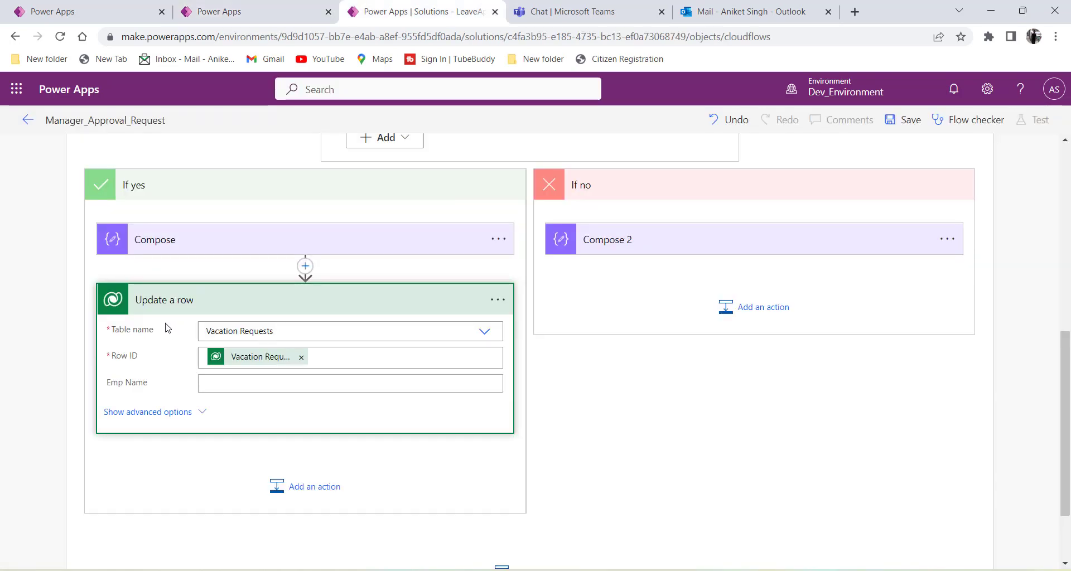
triple_click(286, 332)
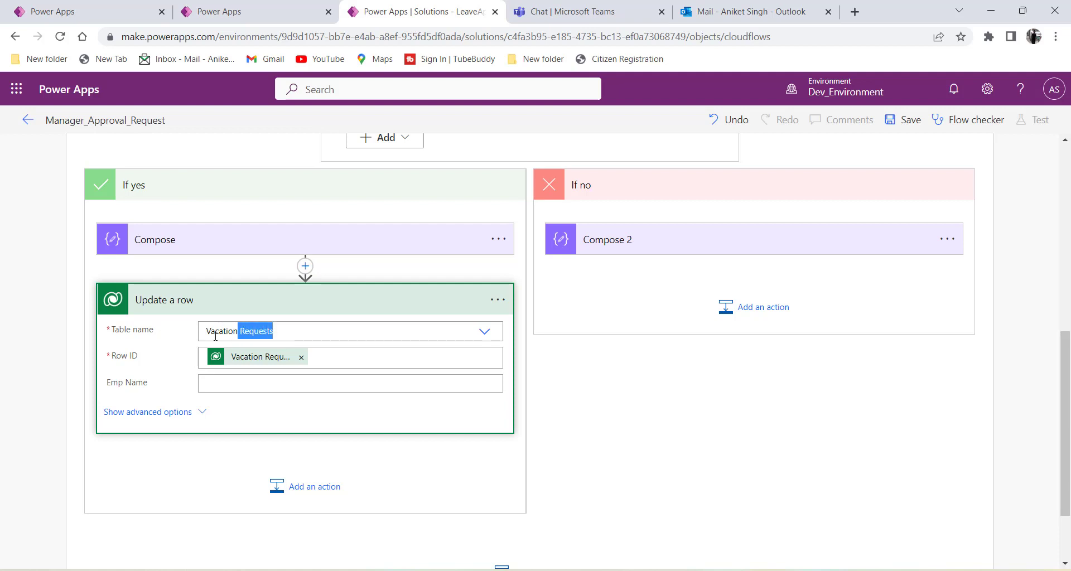
left_click(180, 340)
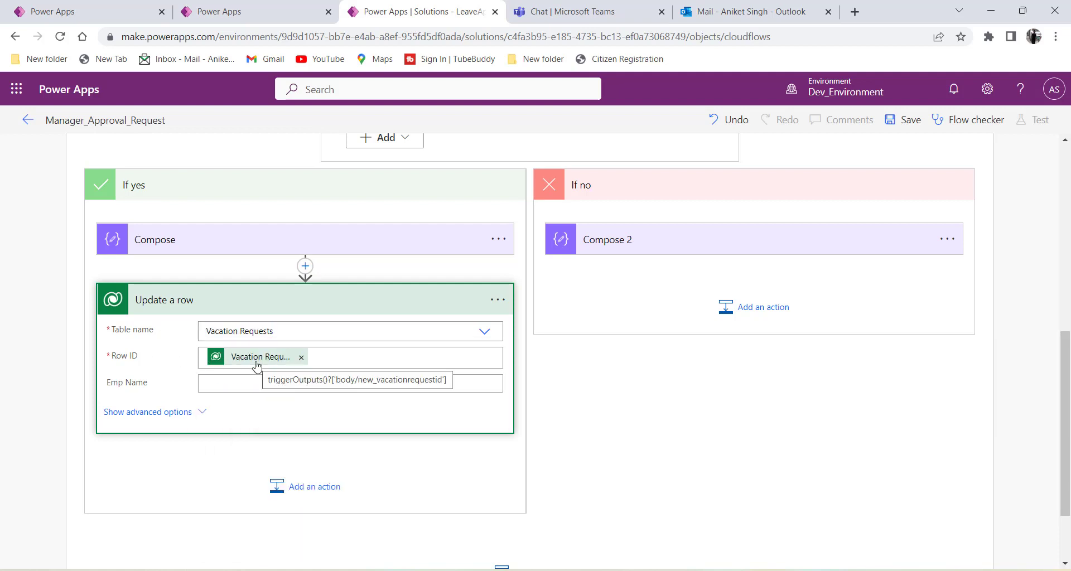
left_click(247, 15)
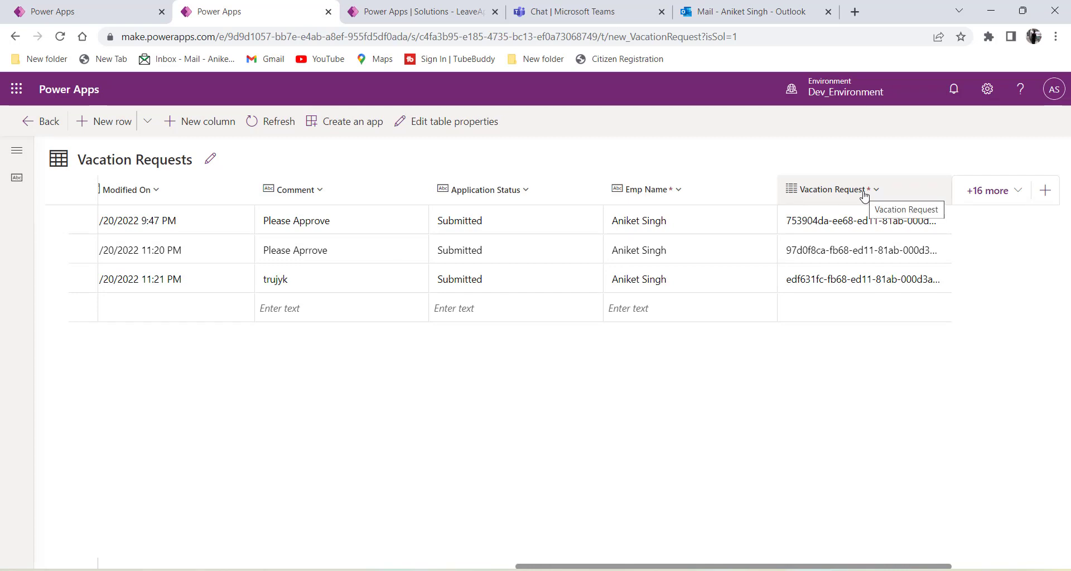
Show all Update a row column fields and click into the Application Status field.
left_click(422, 11)
left_click(202, 414)
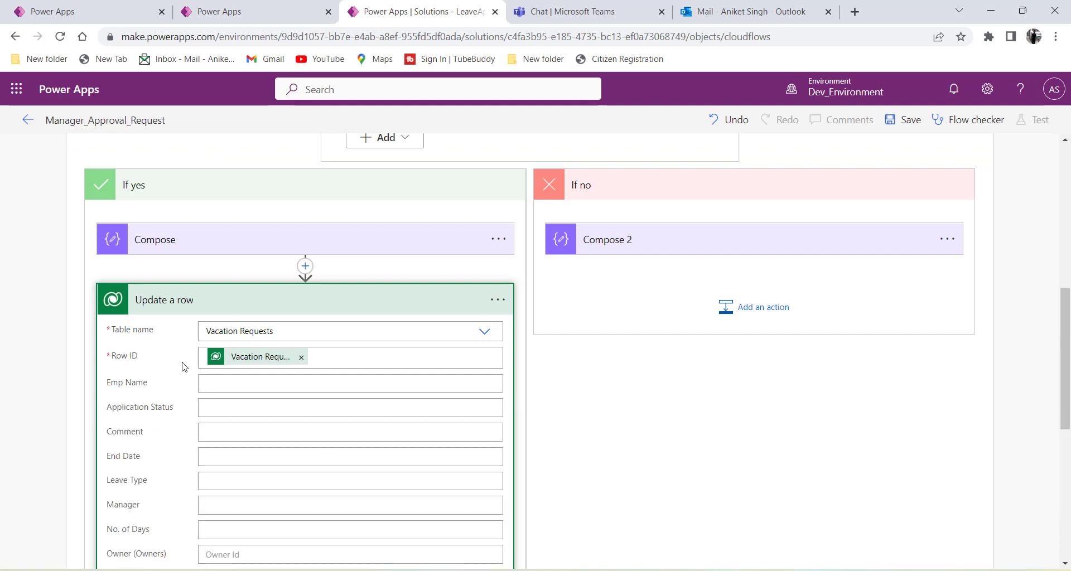
scroll(185, 367, "down", 2)
scroll(149, 284, "down", 1)
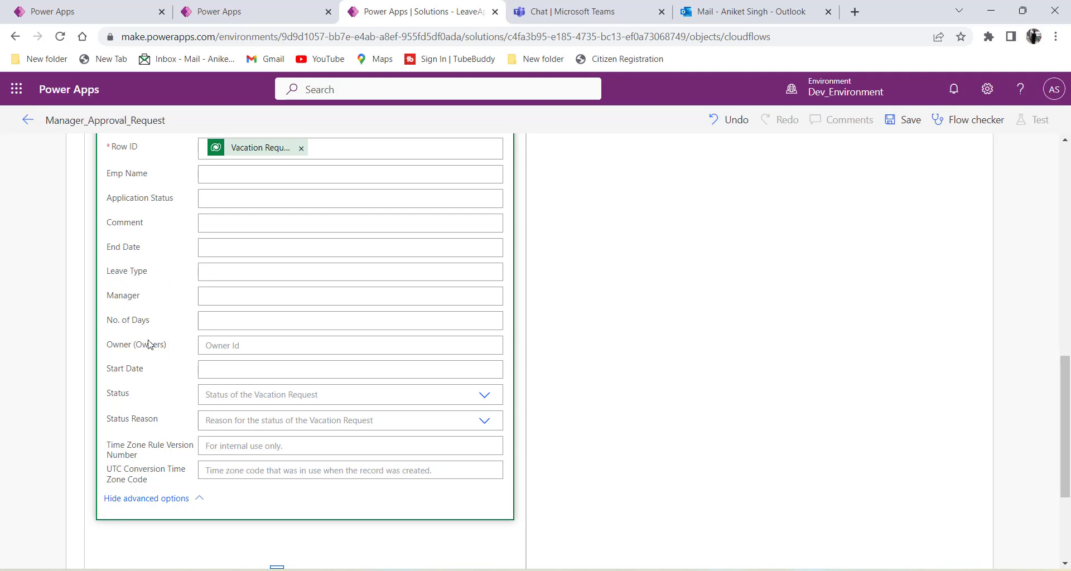
scroll(184, 334, "up", 1)
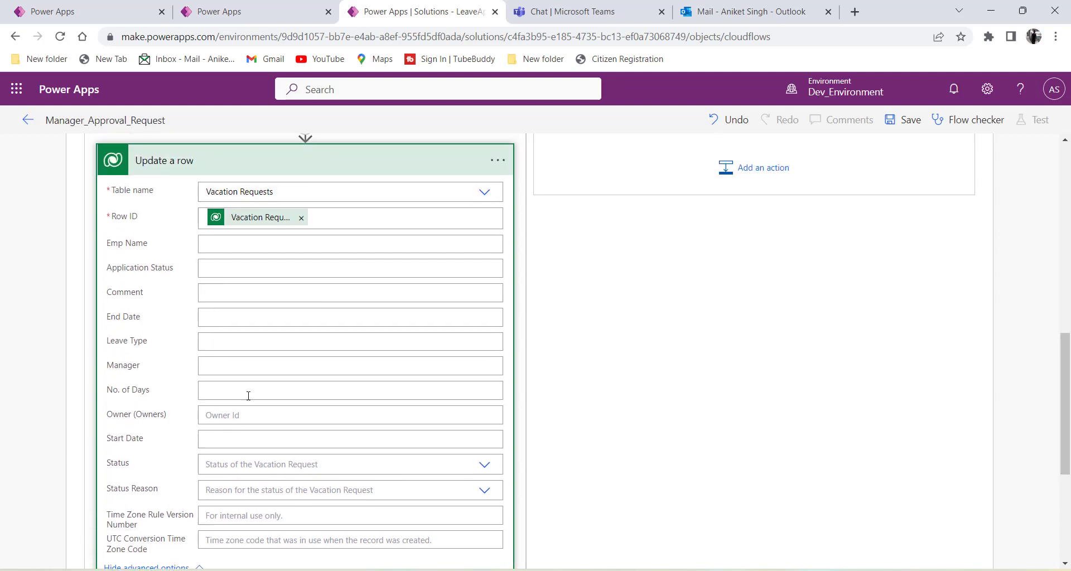
left_click(256, 11)
scroll(313, 249, "down", 1)
left_click_drag(178, 199, 101, 200)
left_click(215, 199)
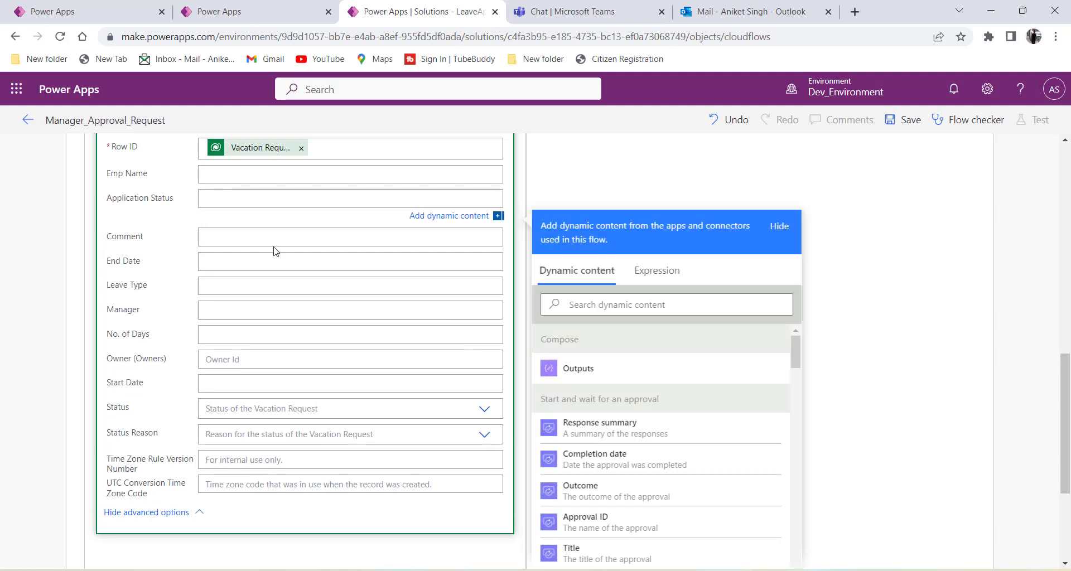
scroll(273, 248, "up", 6)
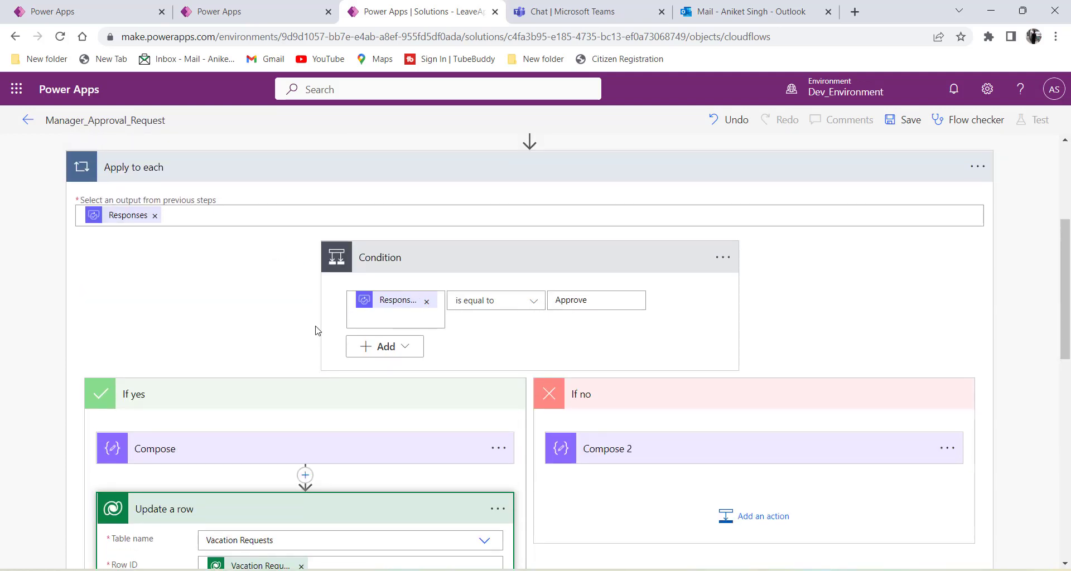
scroll(270, 516, "down", 4)
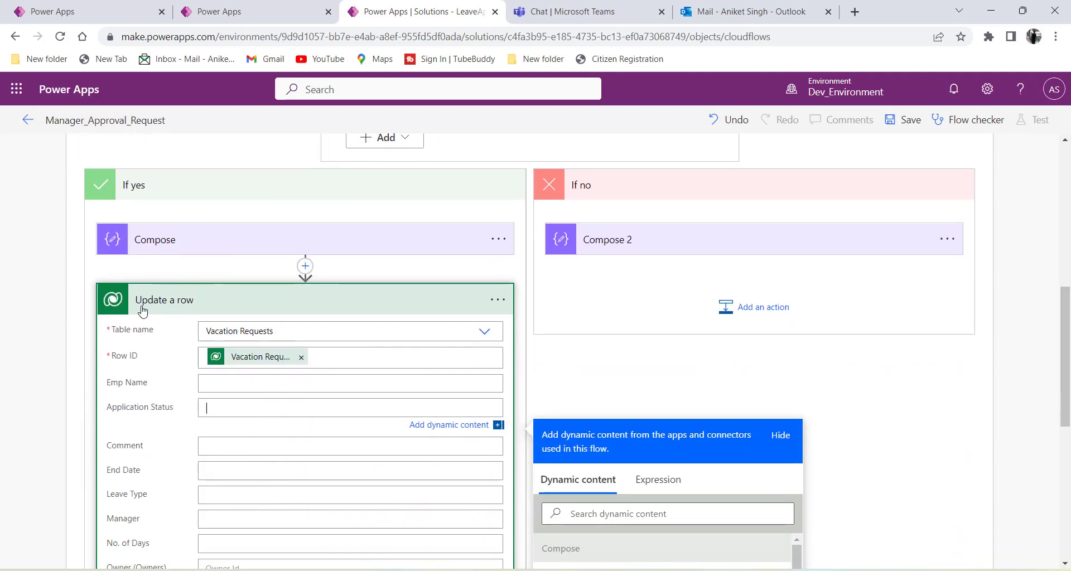
Enter 'Approved' as the Application Status value and collapse the Update a row card.
scroll(224, 310, "down", 3)
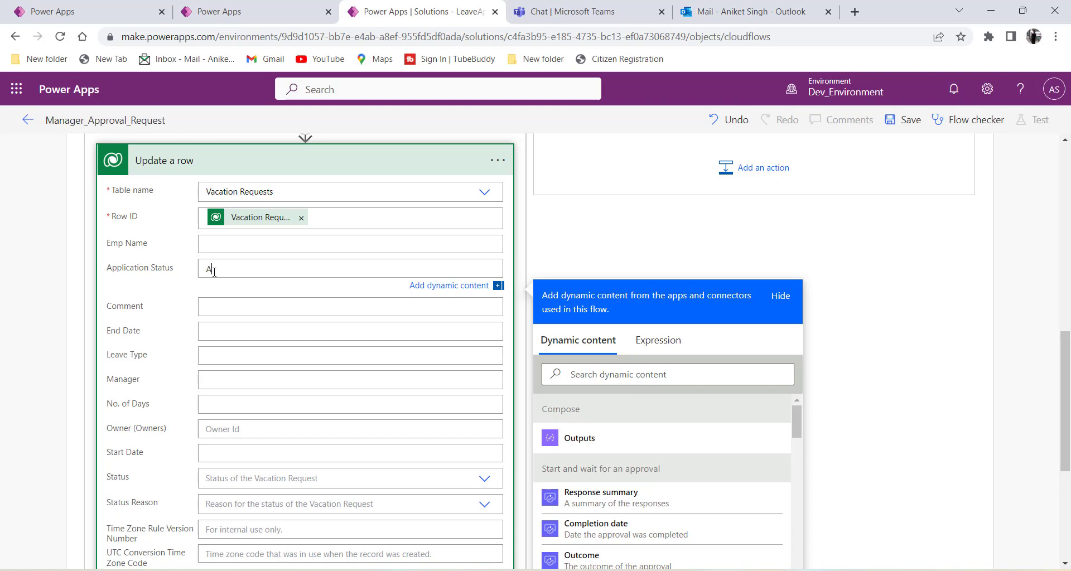
type("pproved")
left_click(168, 288)
double_click(250, 271)
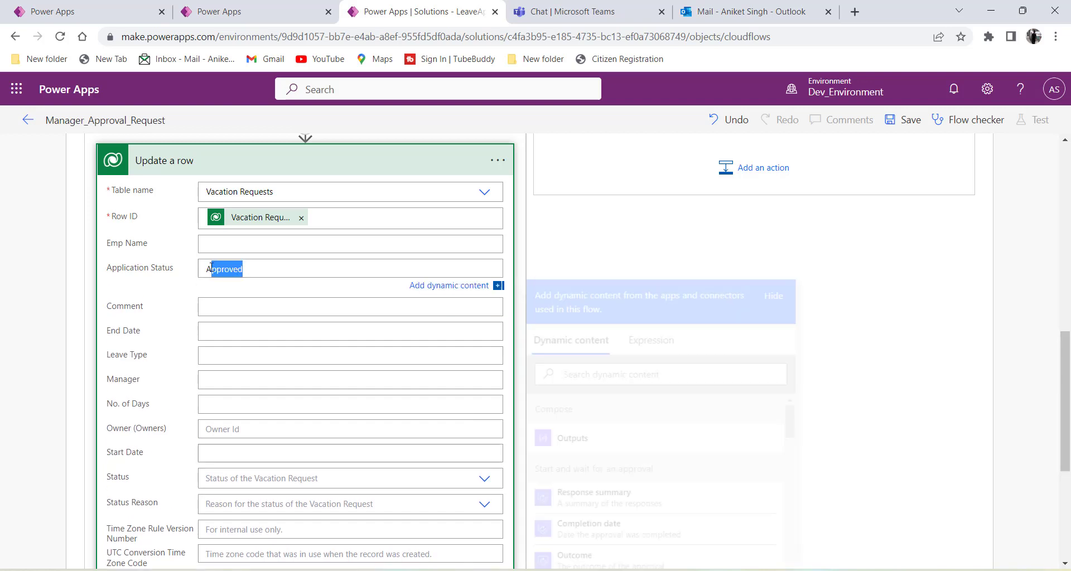
left_click(179, 287)
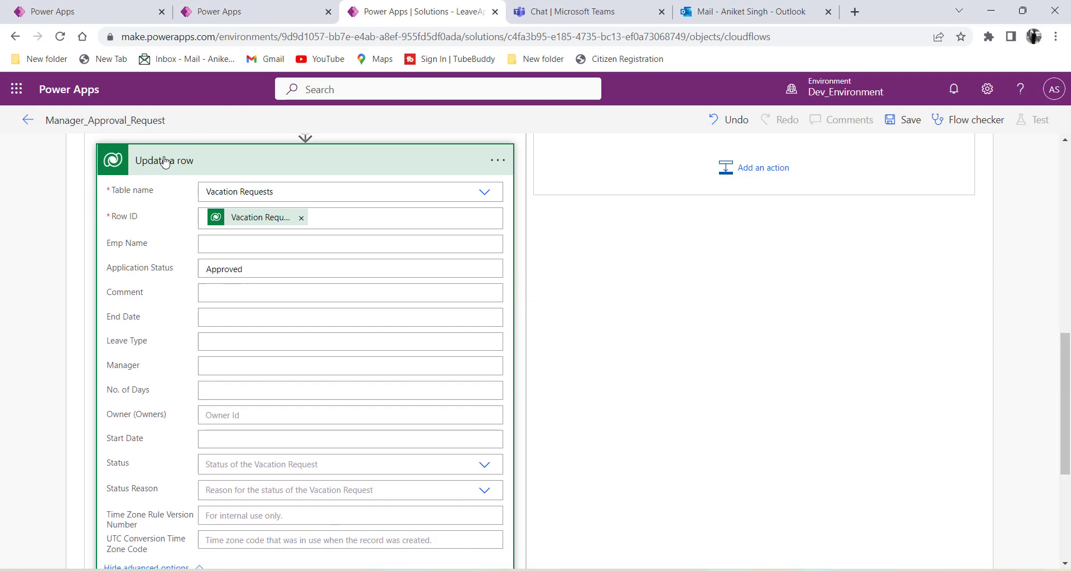
left_click(165, 162)
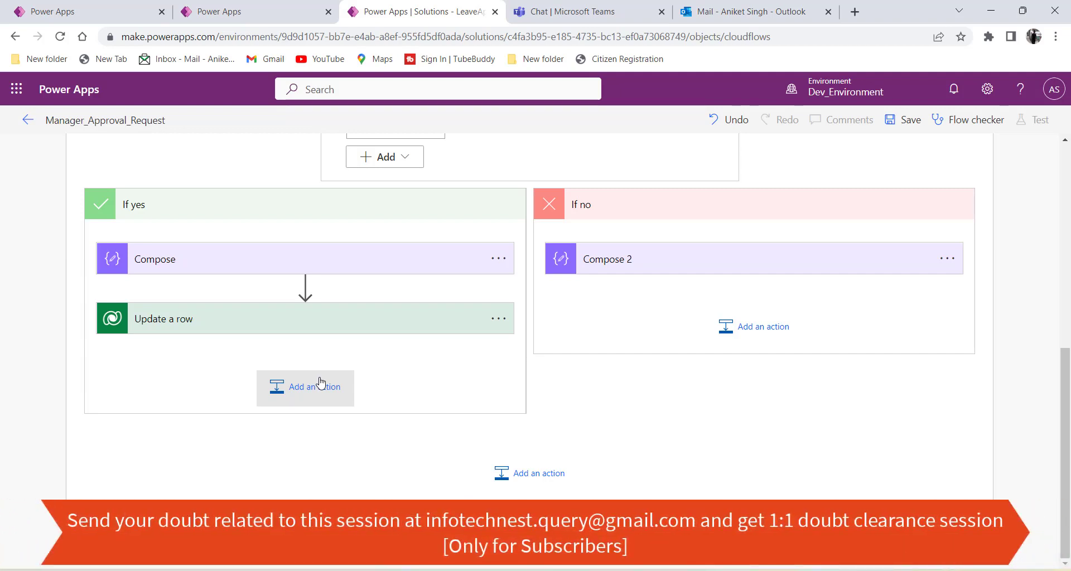
Search 'send mai', add Mail's Send an email notification (V3), and accept the connection terms.
left_click(298, 399)
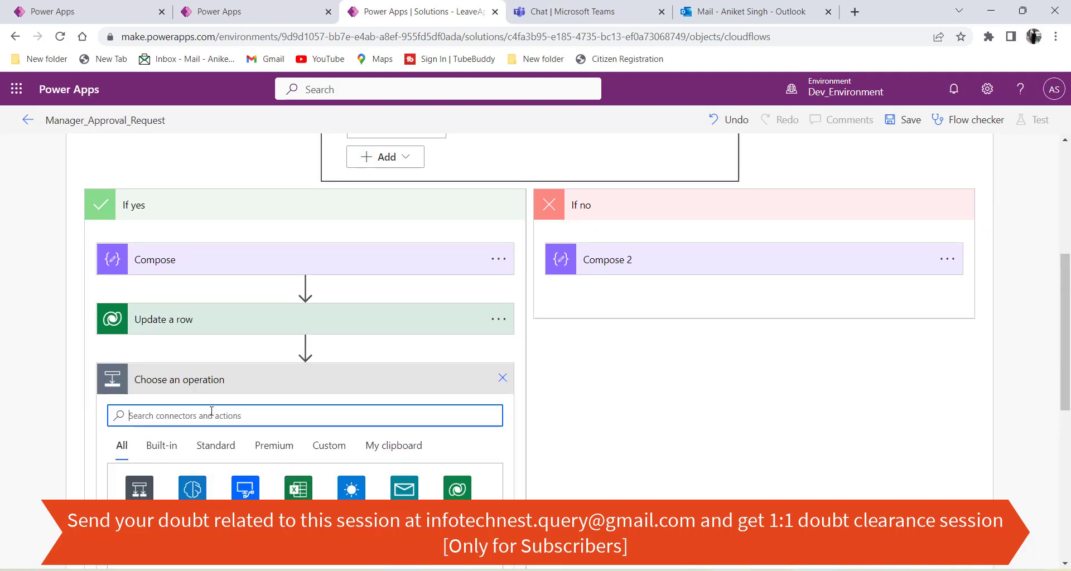
type("send mail")
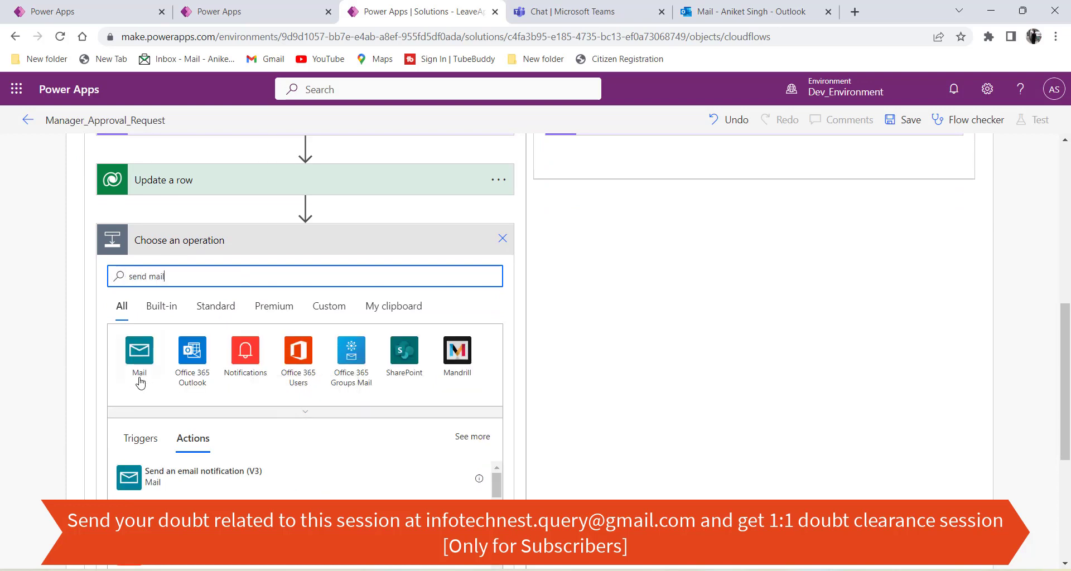
scroll(125, 383, "down", 1)
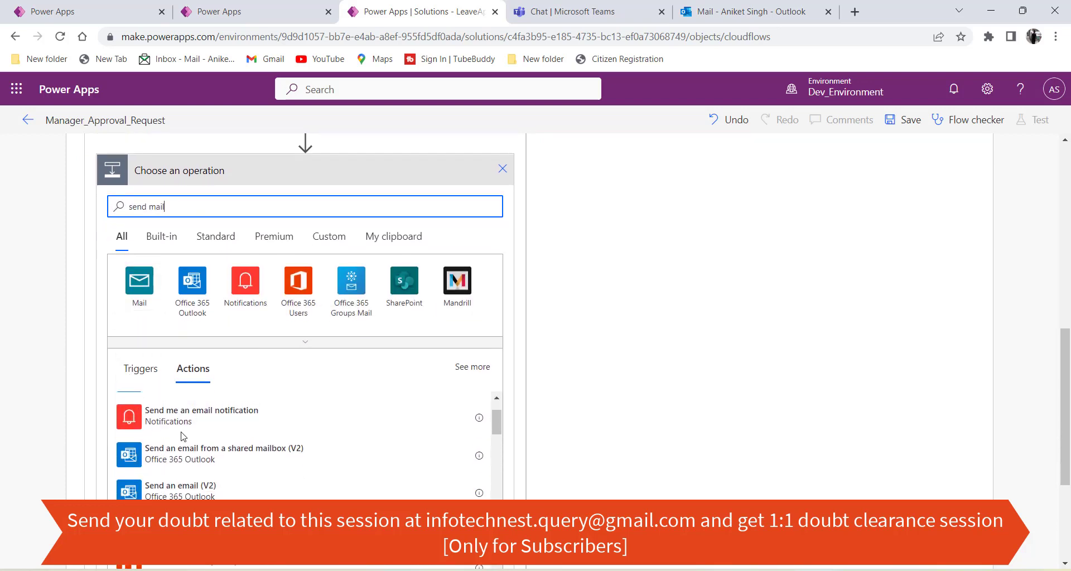
scroll(52, 358, "down", 2)
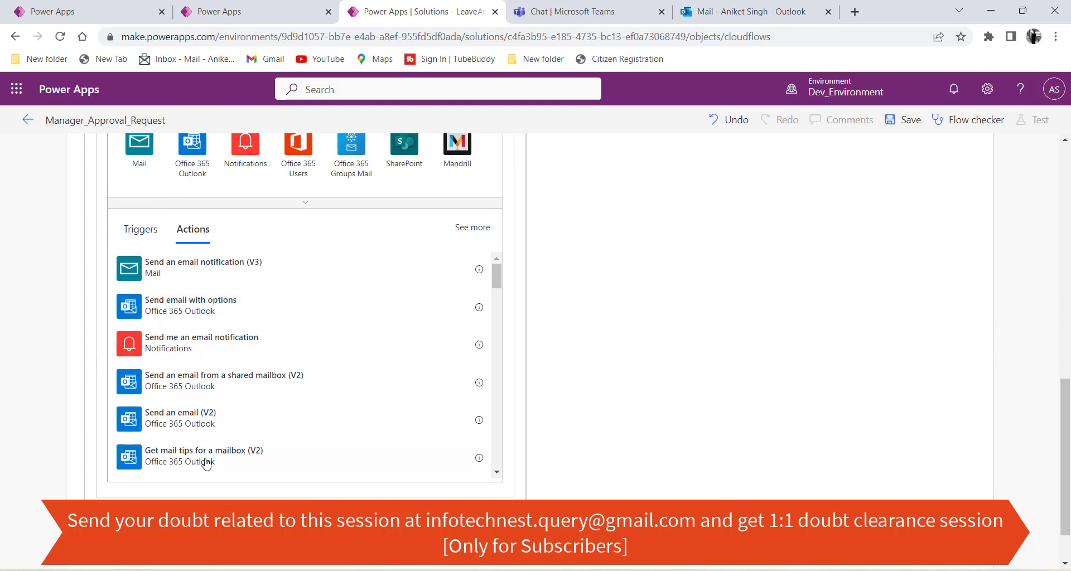
left_click(187, 283)
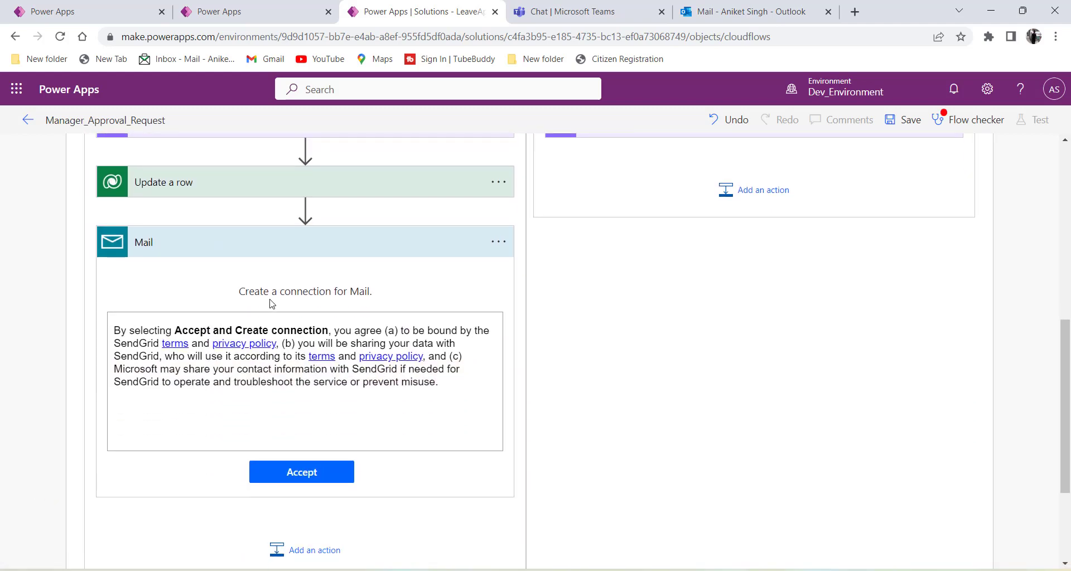
left_click(310, 474)
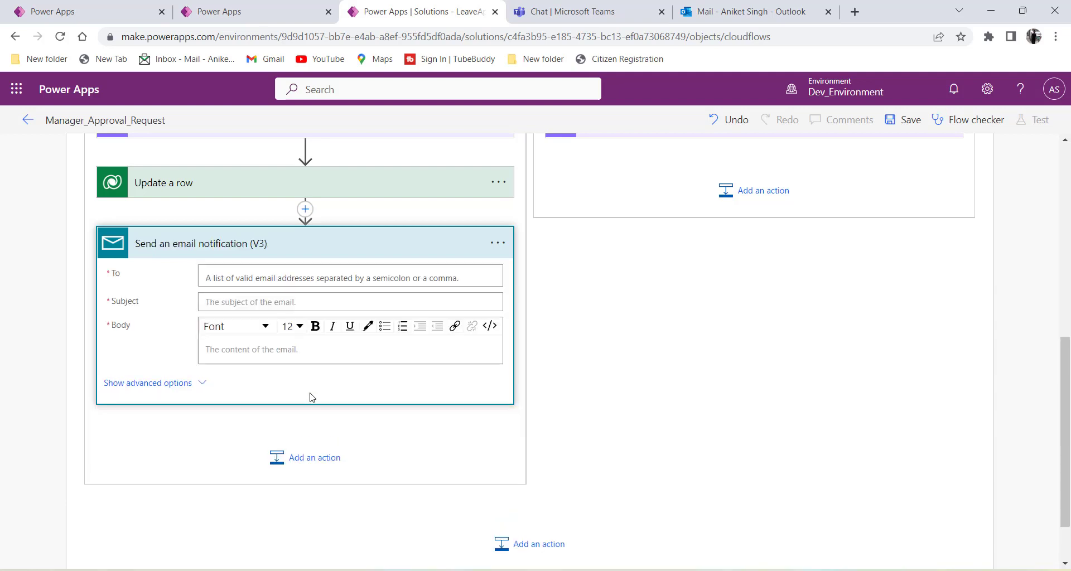
Set the email recipient by picking the matching user from the To field's suggestions.
left_click(216, 276)
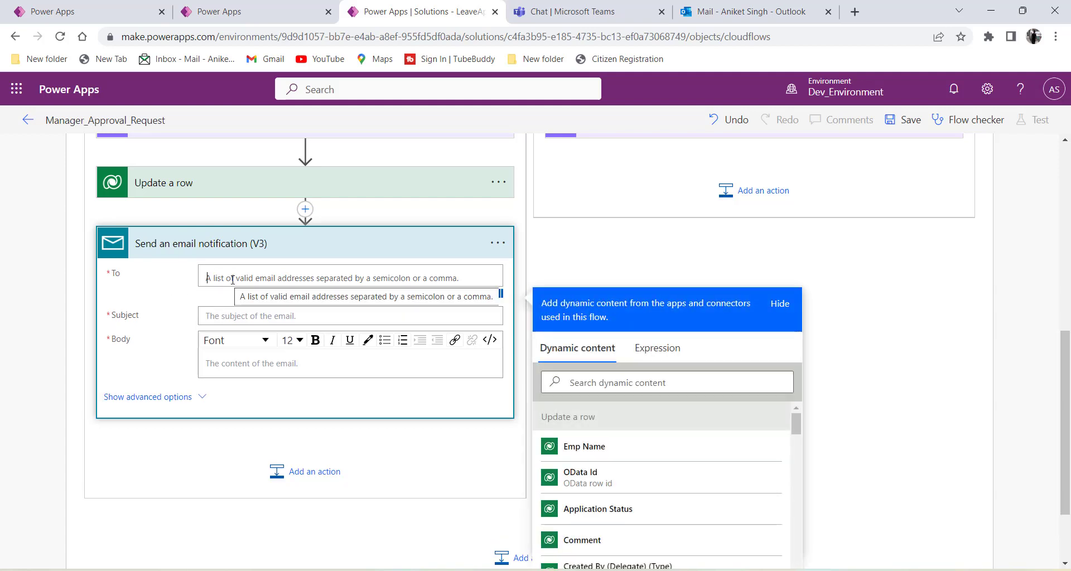
scroll(267, 279, "down", 2)
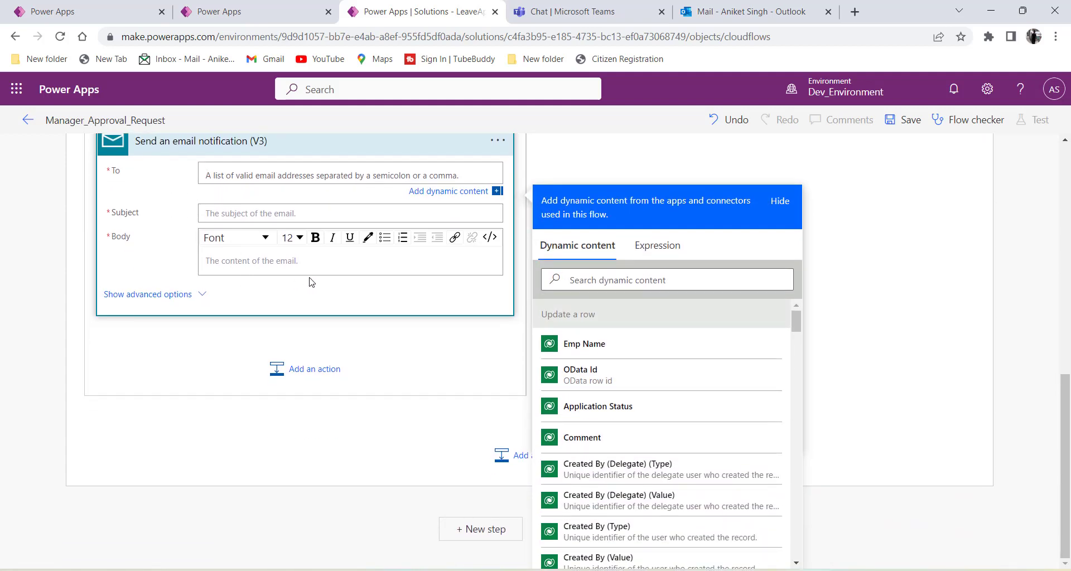
left_click(218, 11)
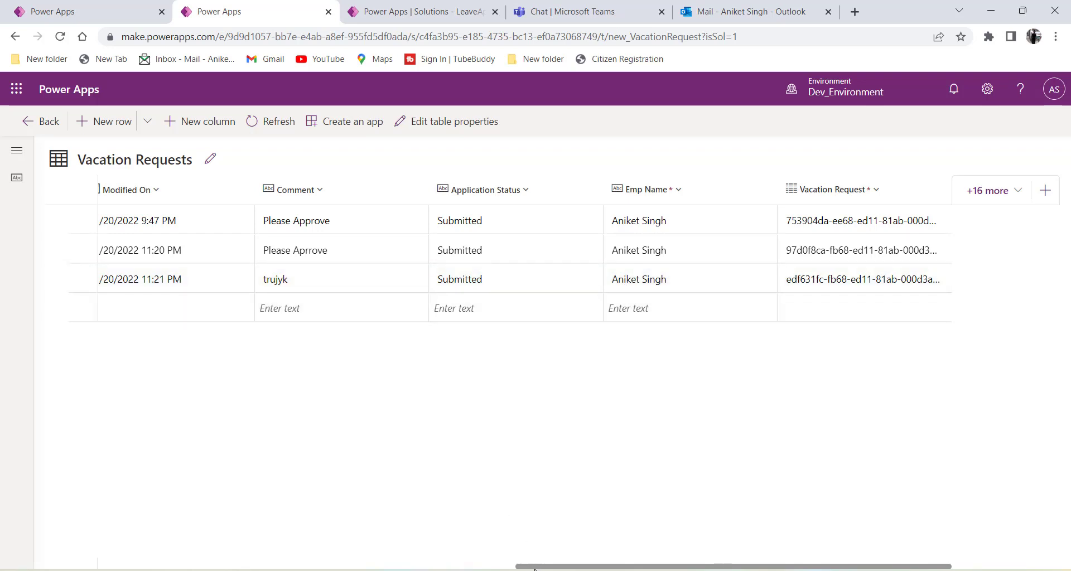
left_click_drag(526, 565, 106, 512)
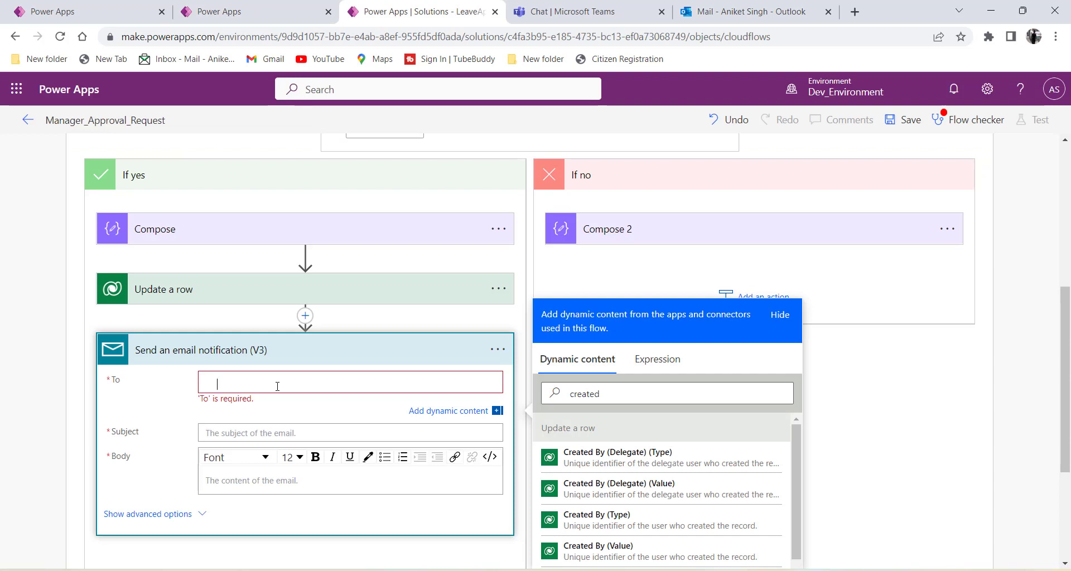
type("asing")
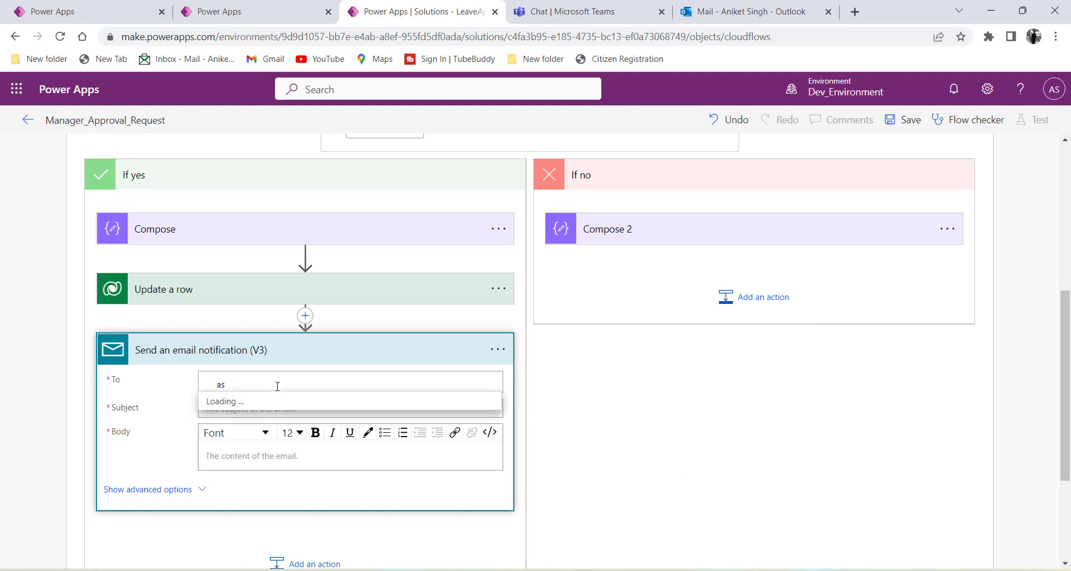
key("BackSpace")
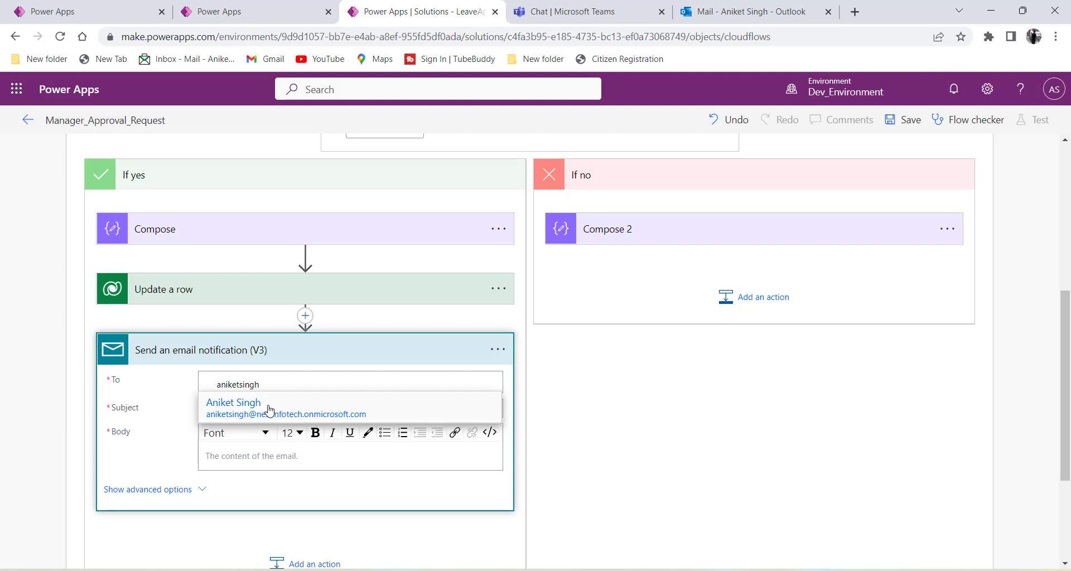
left_click(289, 414)
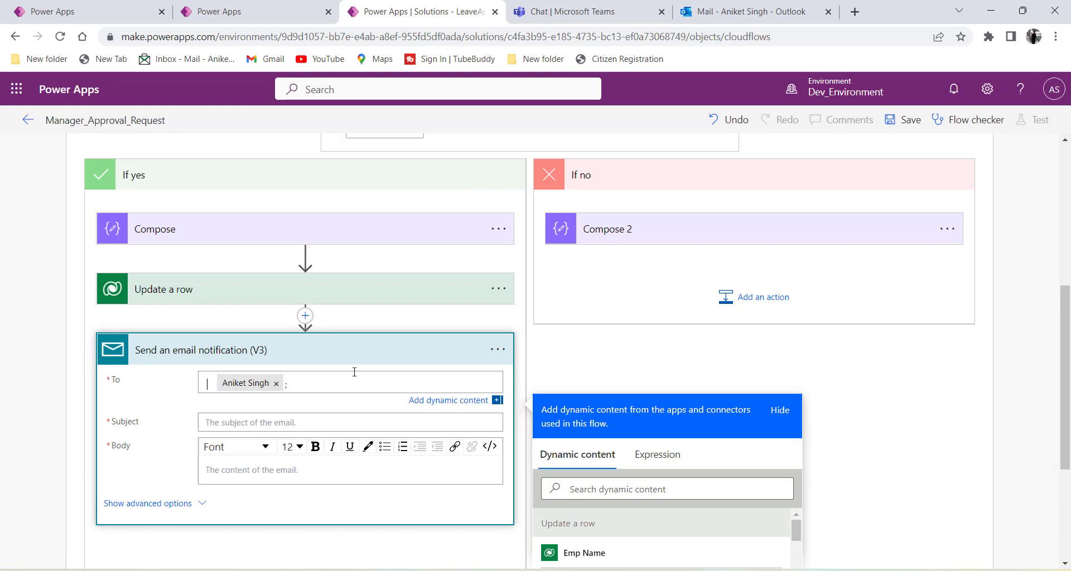
Enter the subject 'Leave request response' and start the body 'Leave request is approved.'.
left_click(240, 423)
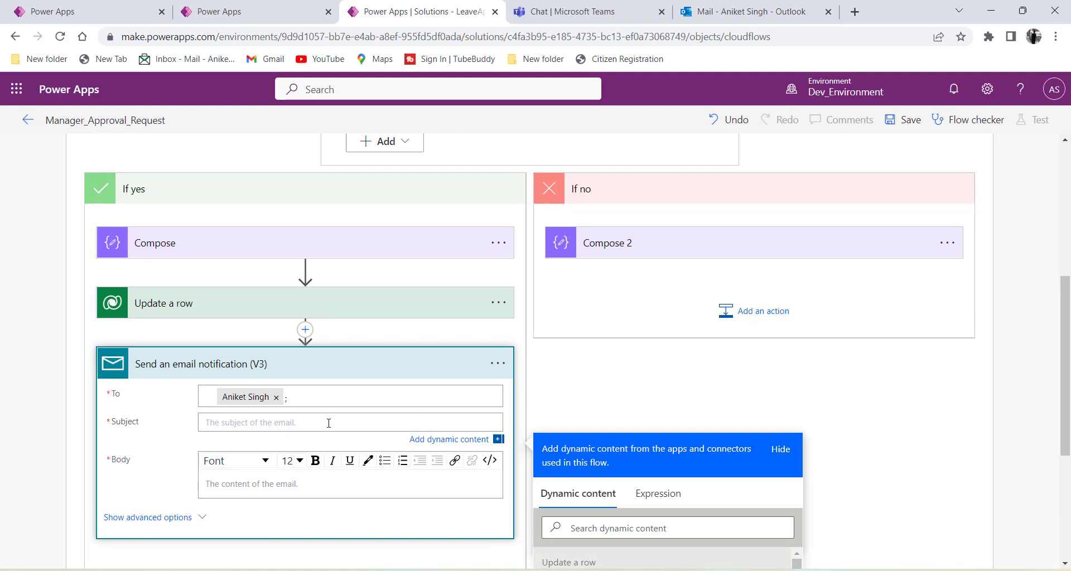
type("Leave request response")
left_click_drag(328, 422, 229, 423)
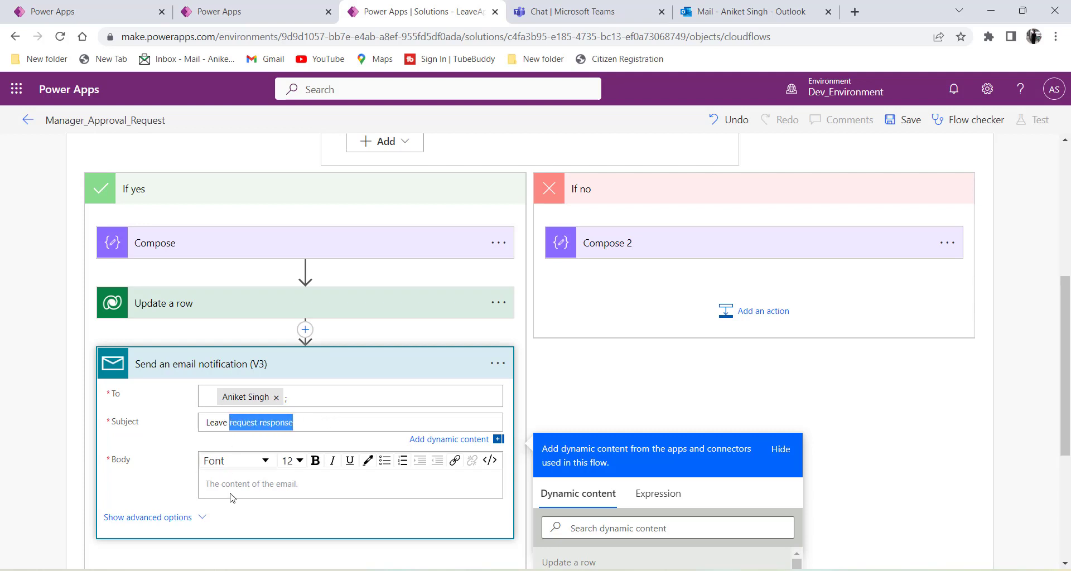
left_click(232, 485)
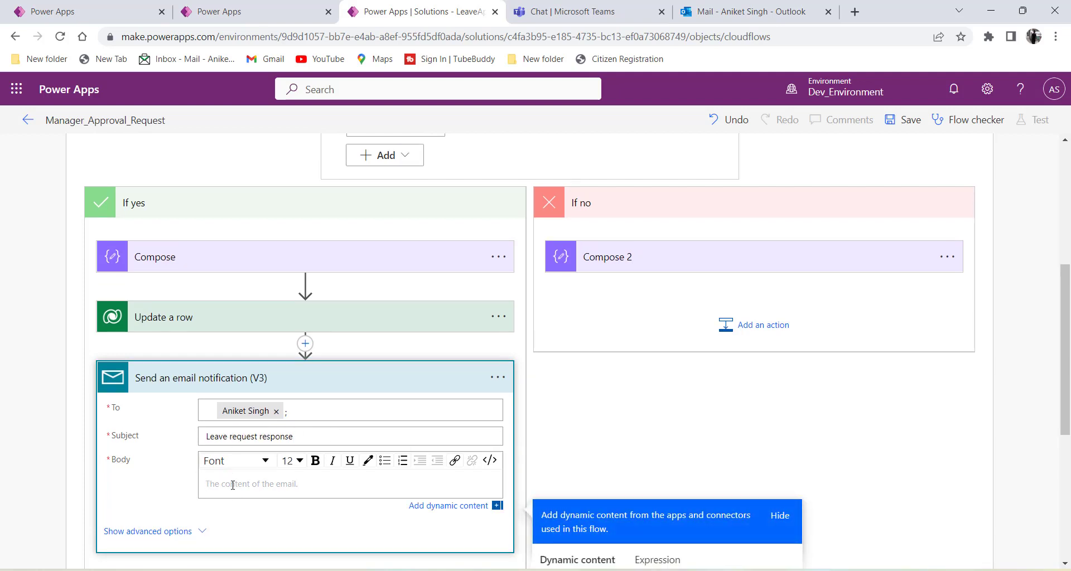
type("H")
type("eave requ")
type("est is approved.")
key("Return")
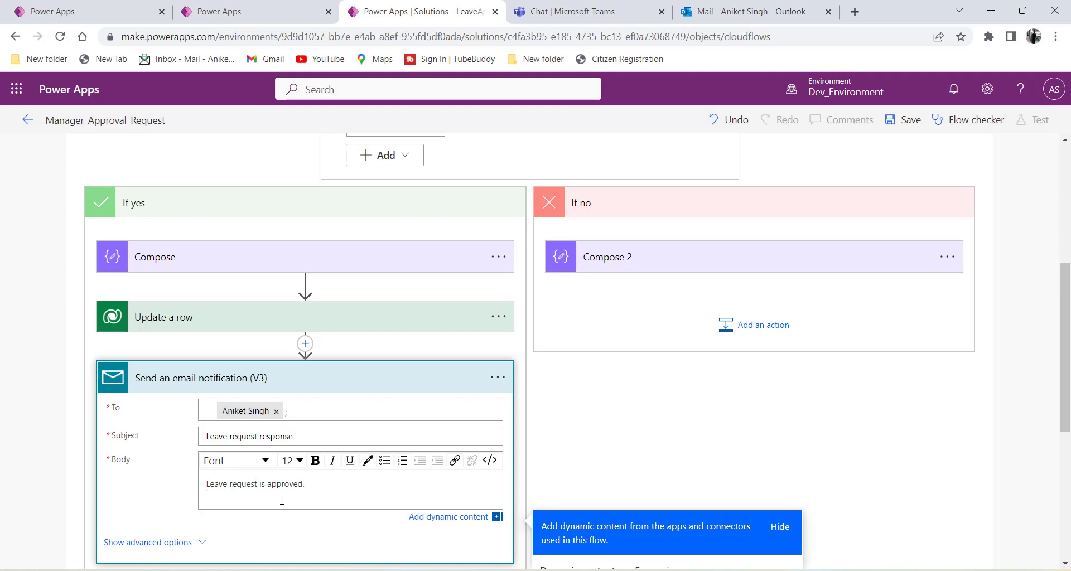
scroll(260, 473, "down", 5)
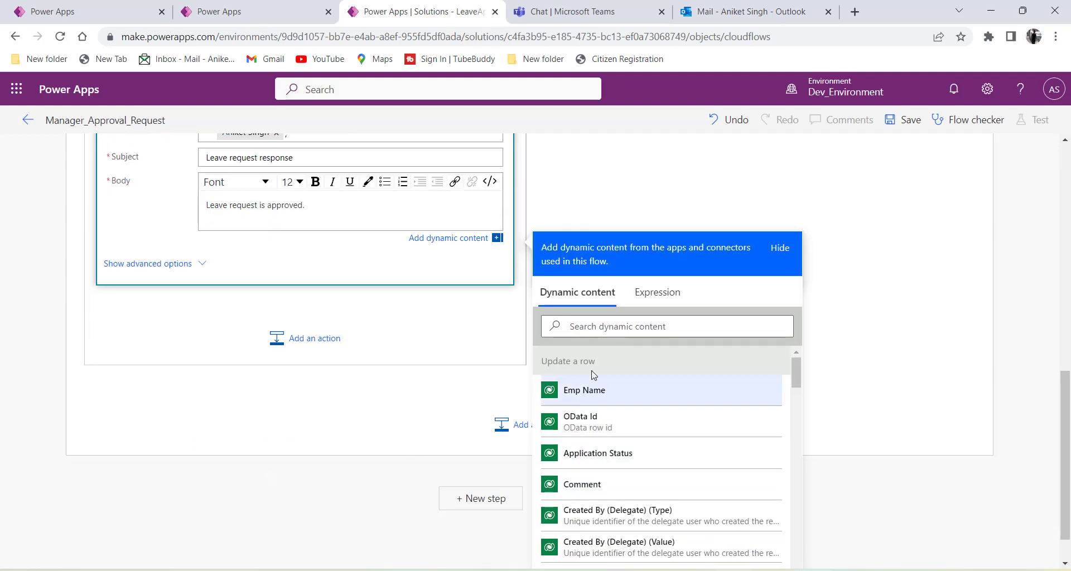
scroll(613, 446, "down", 5)
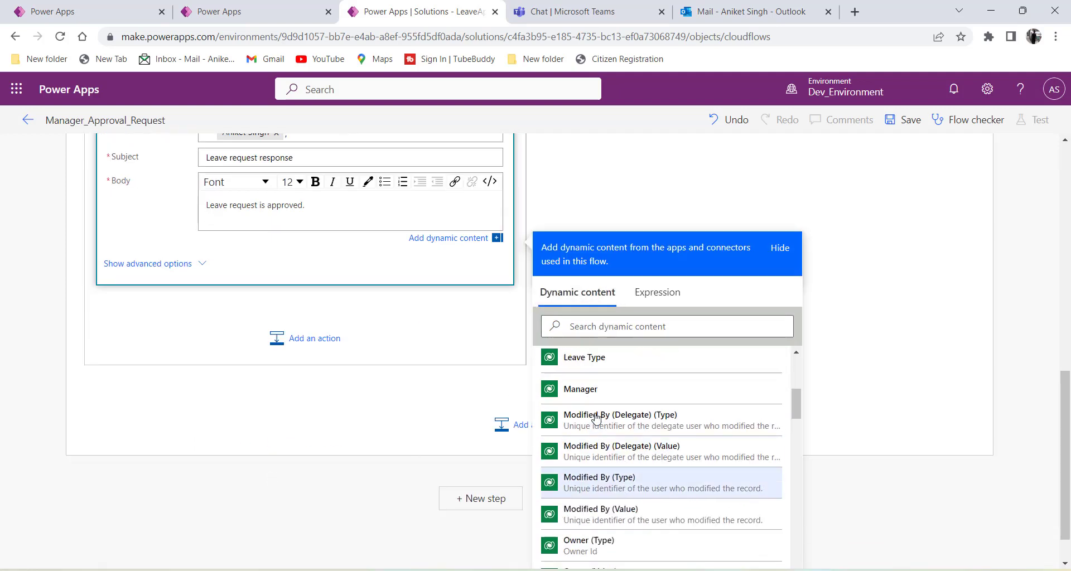
scroll(597, 415, "up", 6)
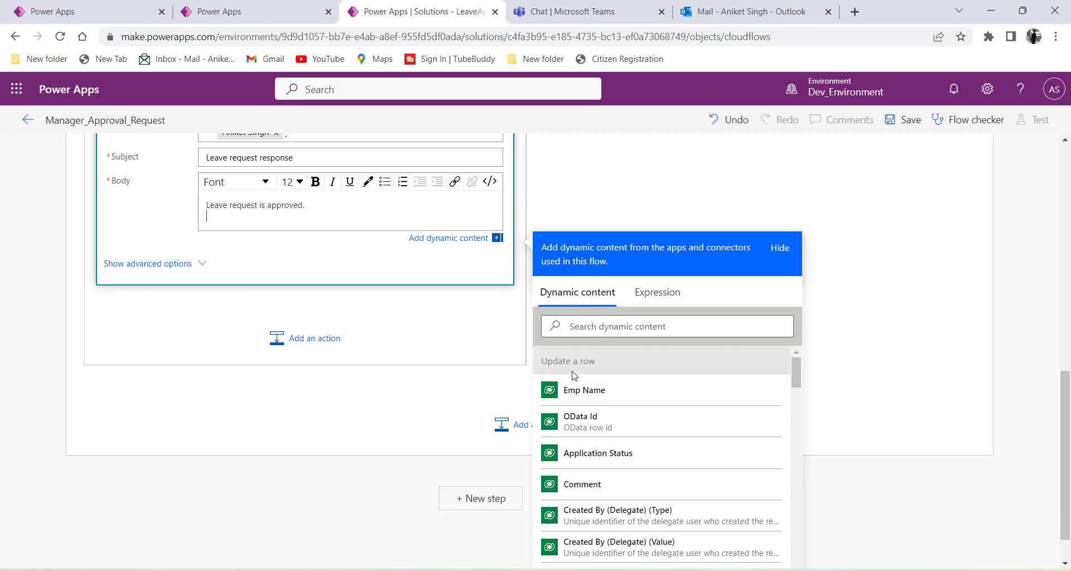
scroll(406, 510, "up", 7)
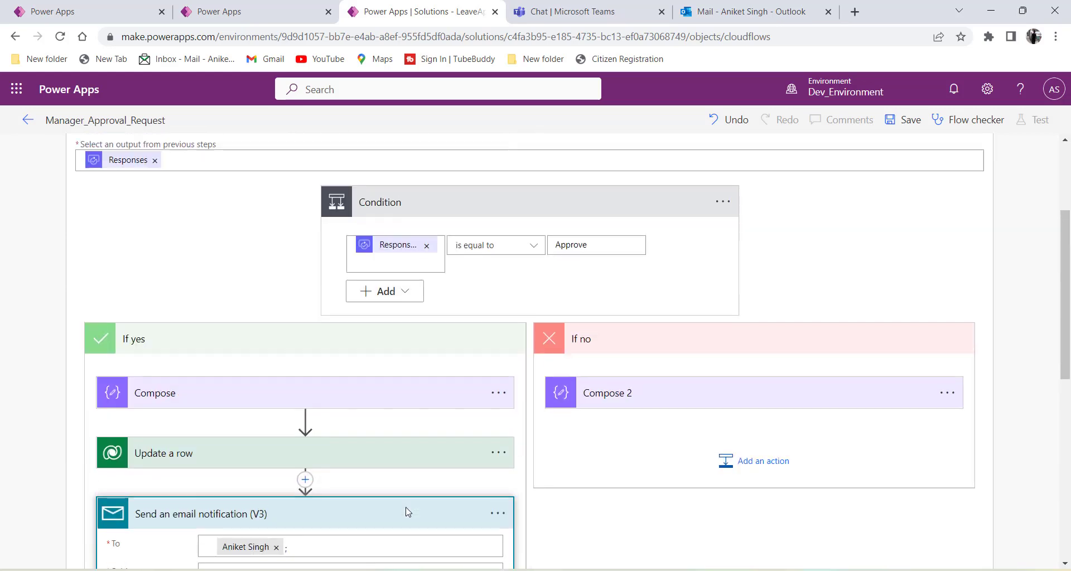
scroll(446, 424, "down", 8)
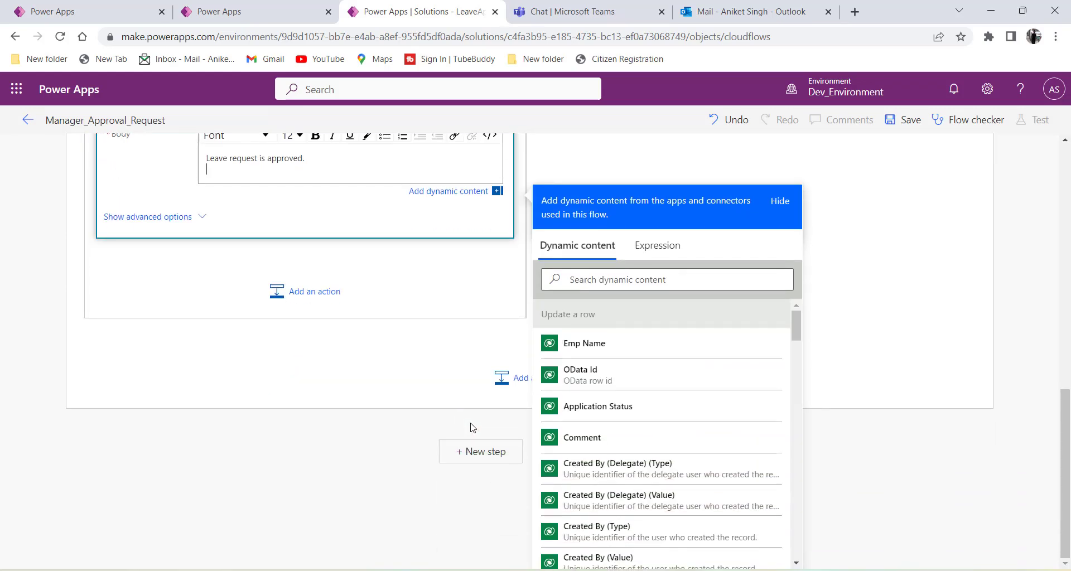
scroll(634, 510, "down", 5)
scroll(634, 509, "down", 10)
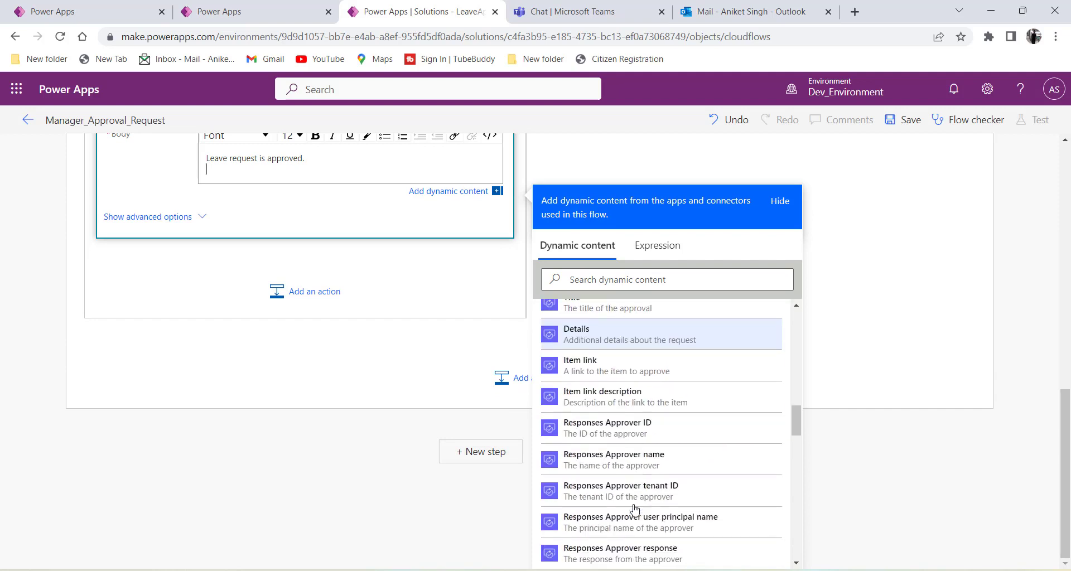
scroll(634, 509, "up", 5)
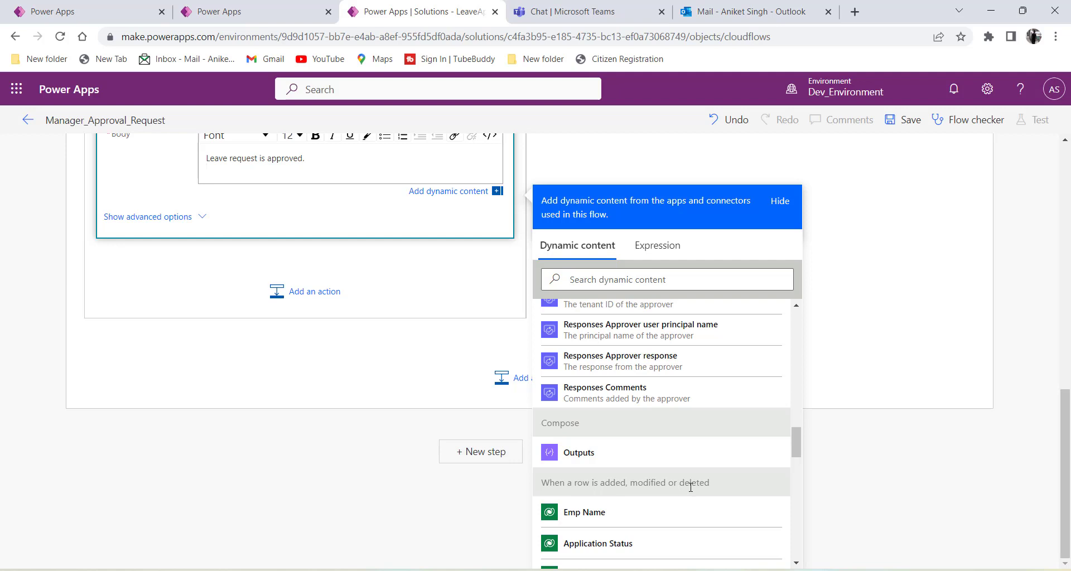
left_click_drag(720, 489, 570, 482)
scroll(585, 335, "down", 4)
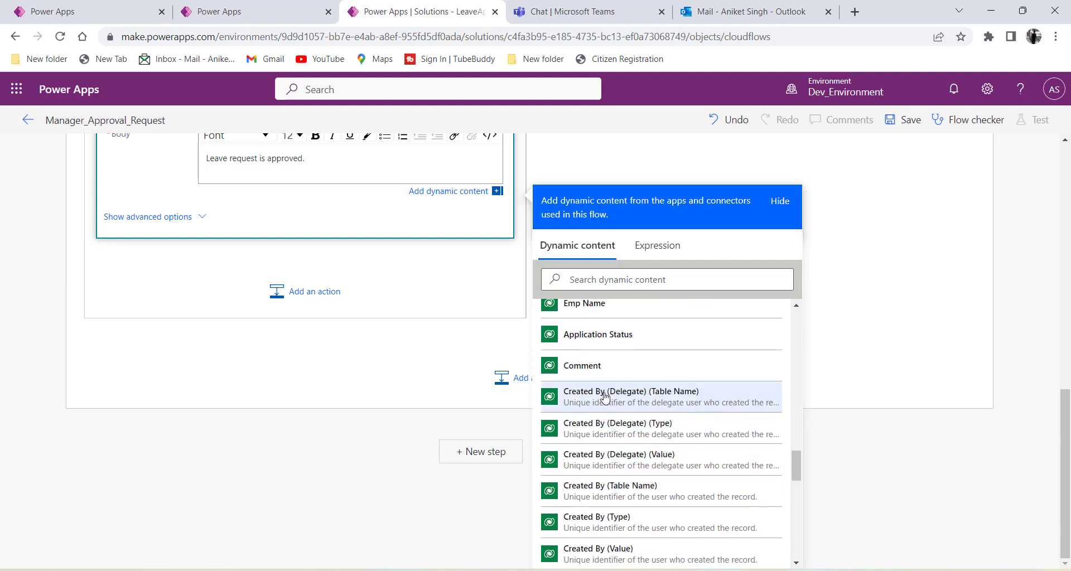
scroll(587, 390, "down", 5)
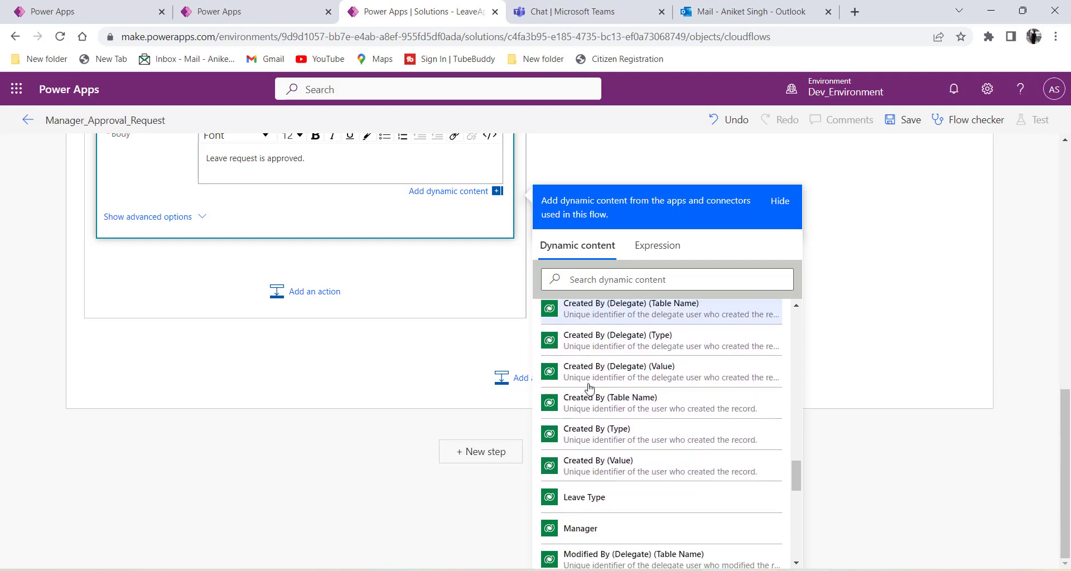
scroll(593, 456, "down", 6)
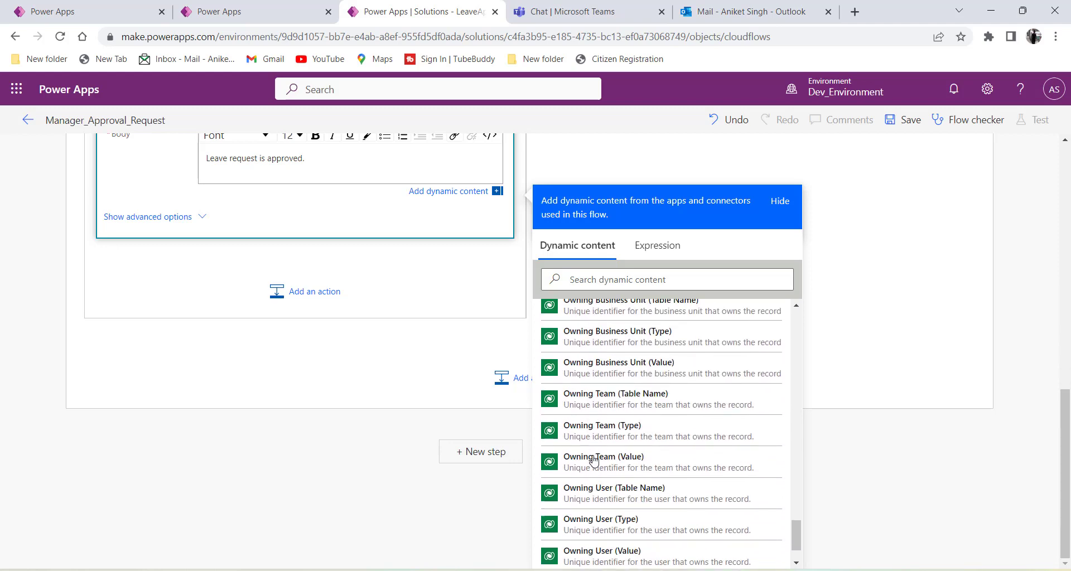
scroll(594, 460, "up", 3)
scroll(593, 459, "up", 2)
scroll(287, 490, "up", 6)
scroll(282, 502, "down", 1)
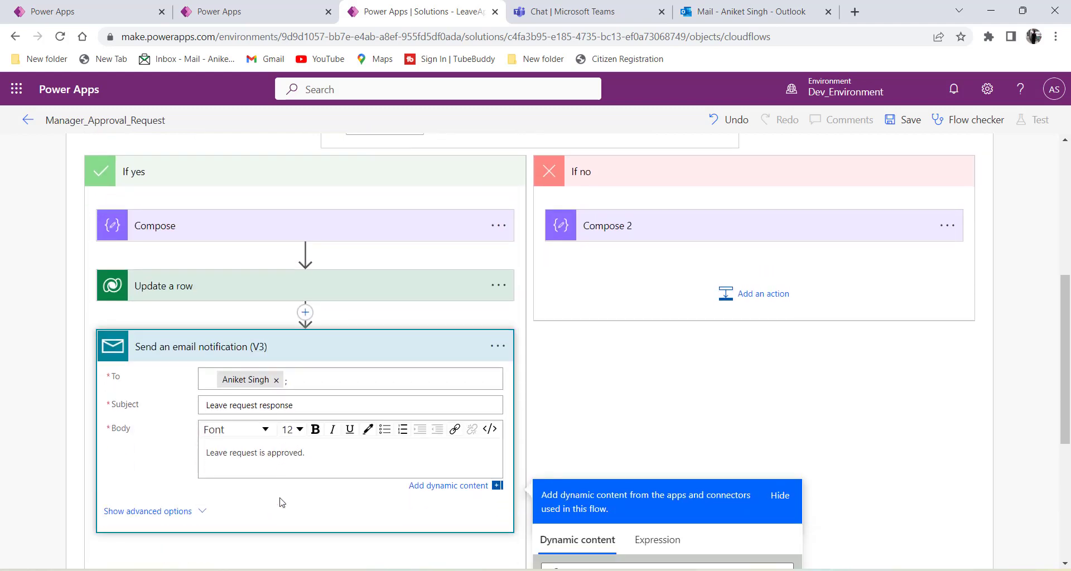
left_click_drag(310, 439, 207, 440)
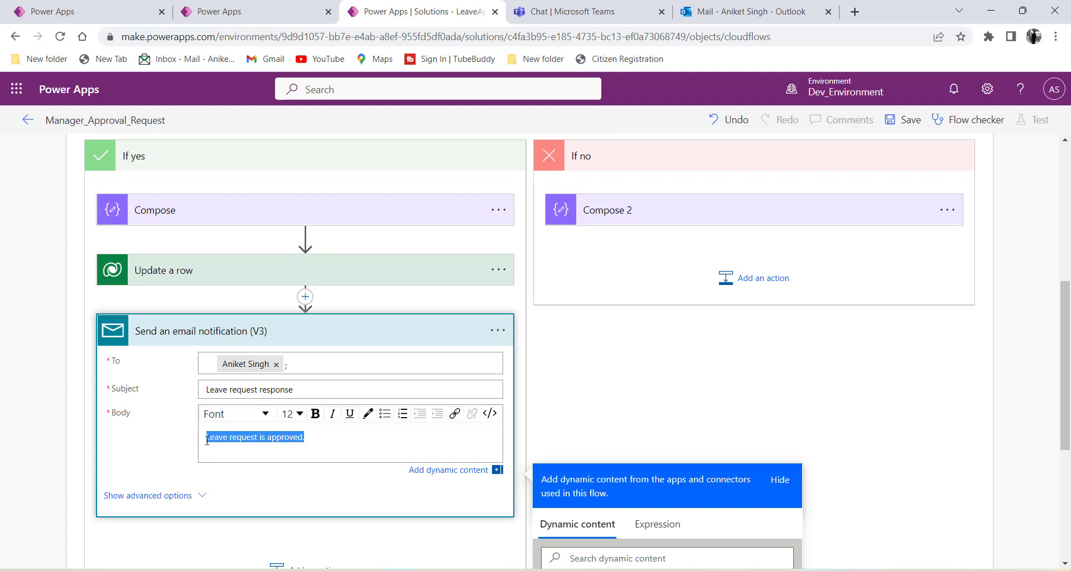
left_click(311, 439)
Collapse the Send an email notification (V3) step and confirm the condition still tests for Approve.
left_click(279, 325)
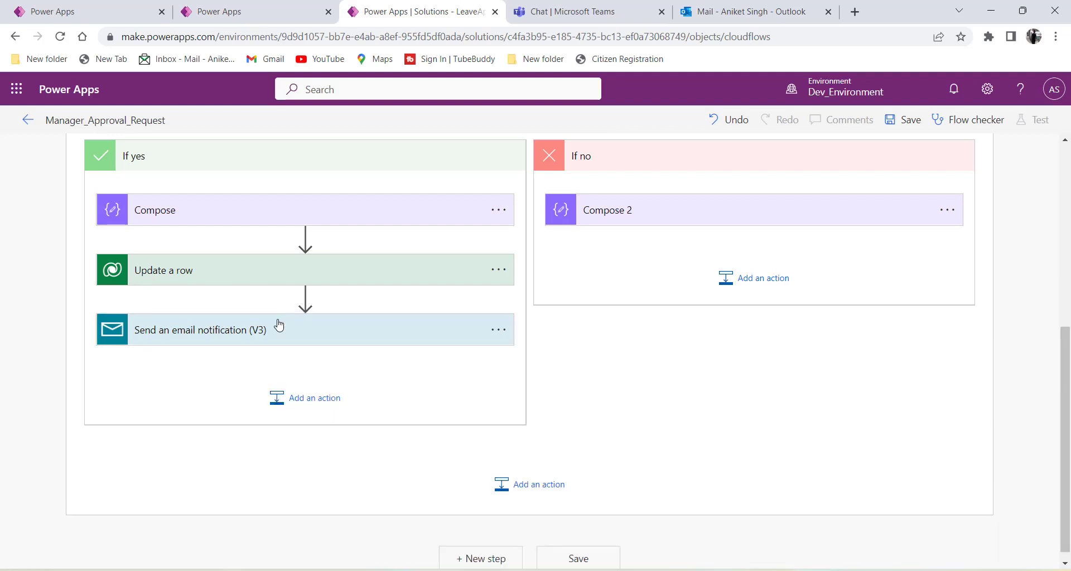
scroll(279, 325, "up", 5)
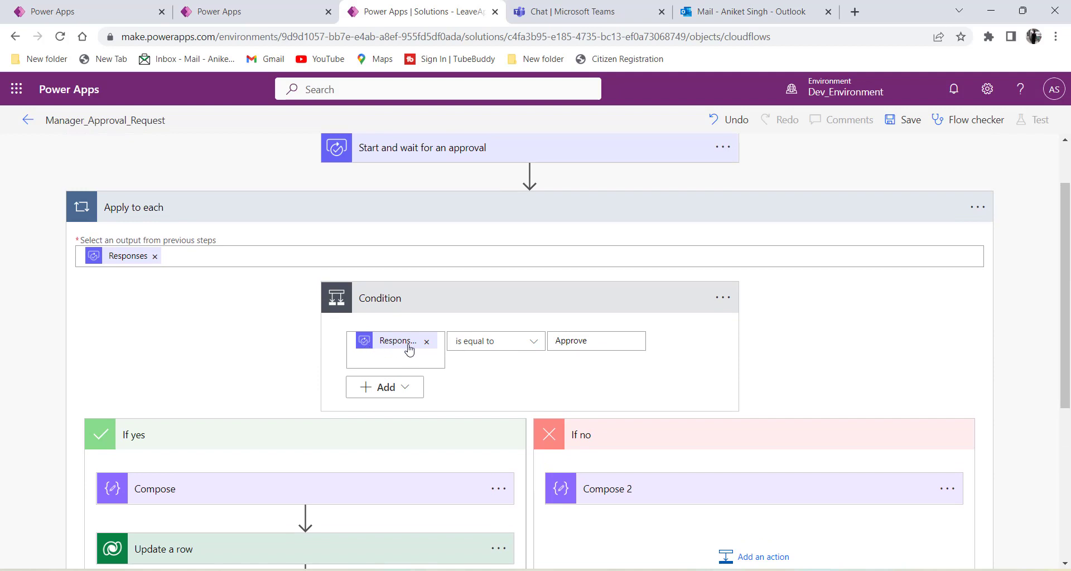
scroll(402, 365, "down", 3)
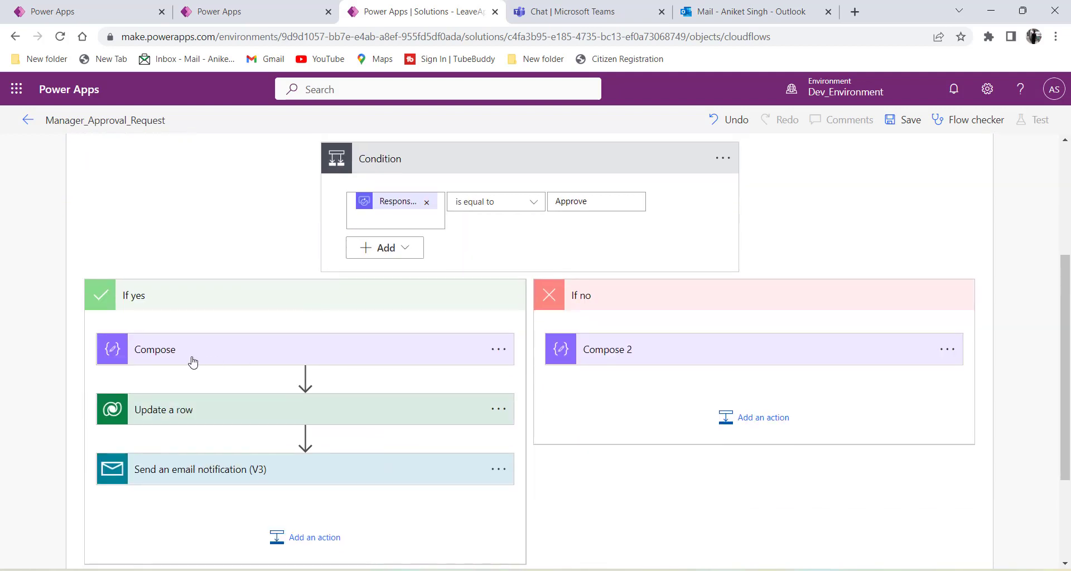
scroll(184, 385, "down", 1)
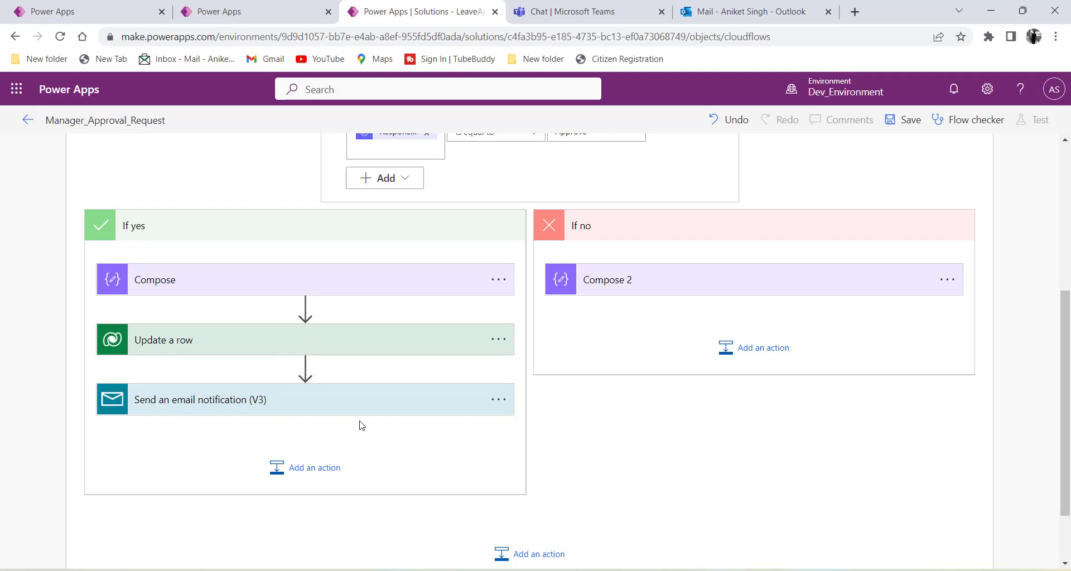
scroll(361, 425, "up", 3)
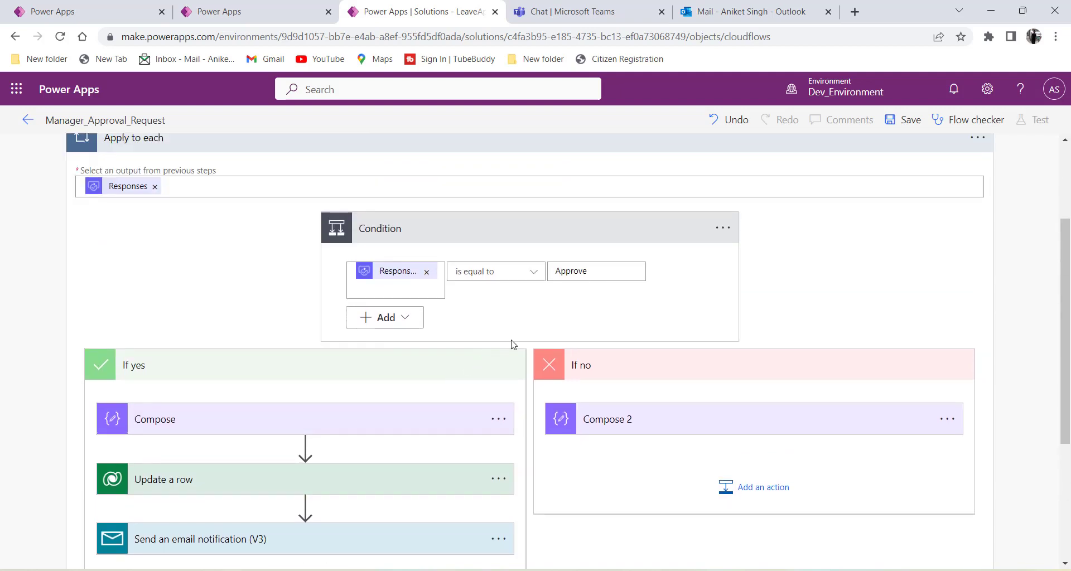
double_click(605, 276)
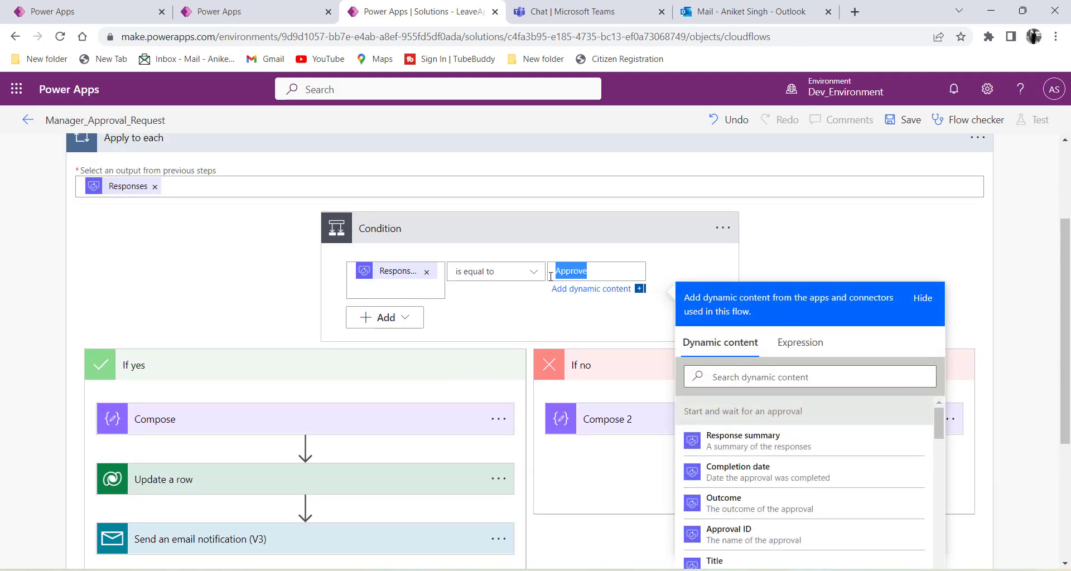
left_click(534, 333)
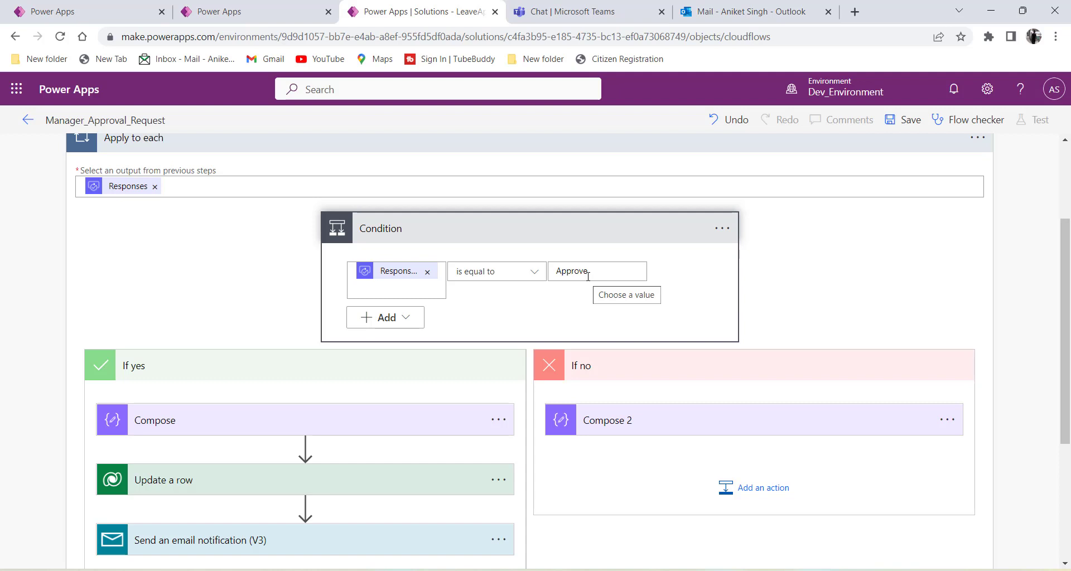
scroll(705, 385, "down", 4)
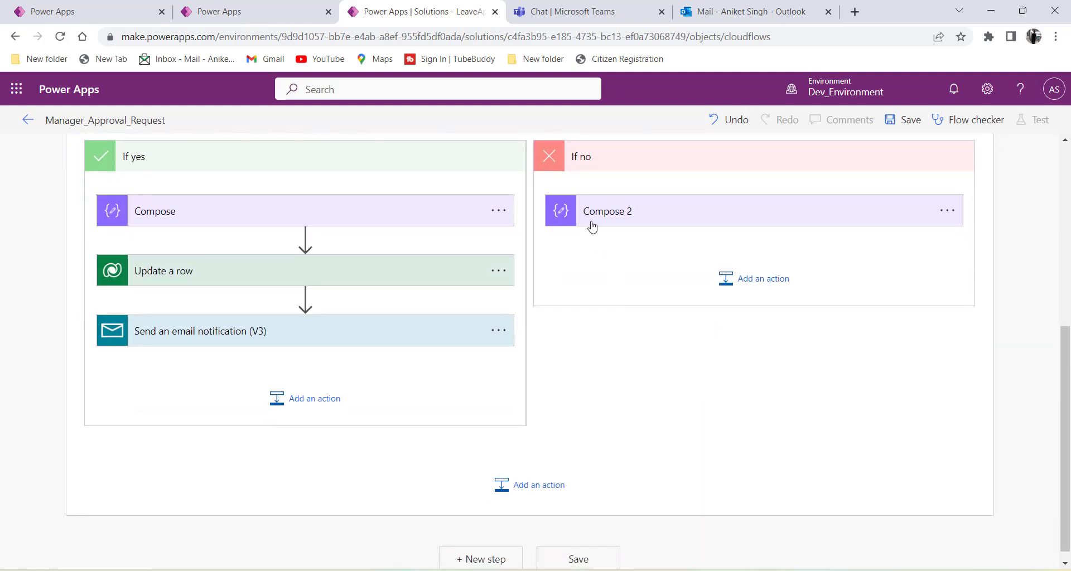
Add a new action below Compose 2 in the If no branch.
left_click(653, 212)
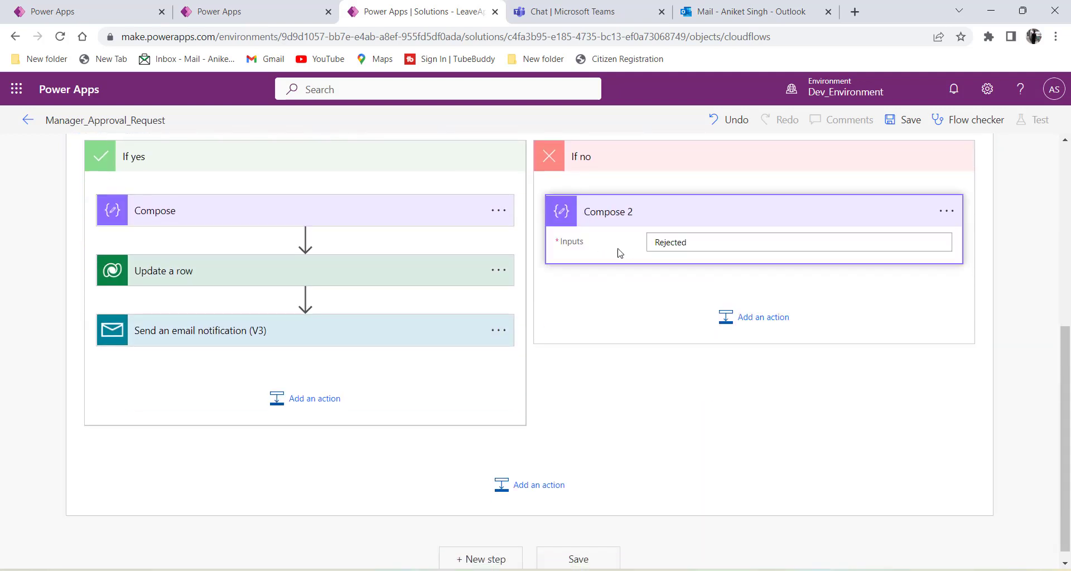
left_click(640, 223)
left_click(760, 278)
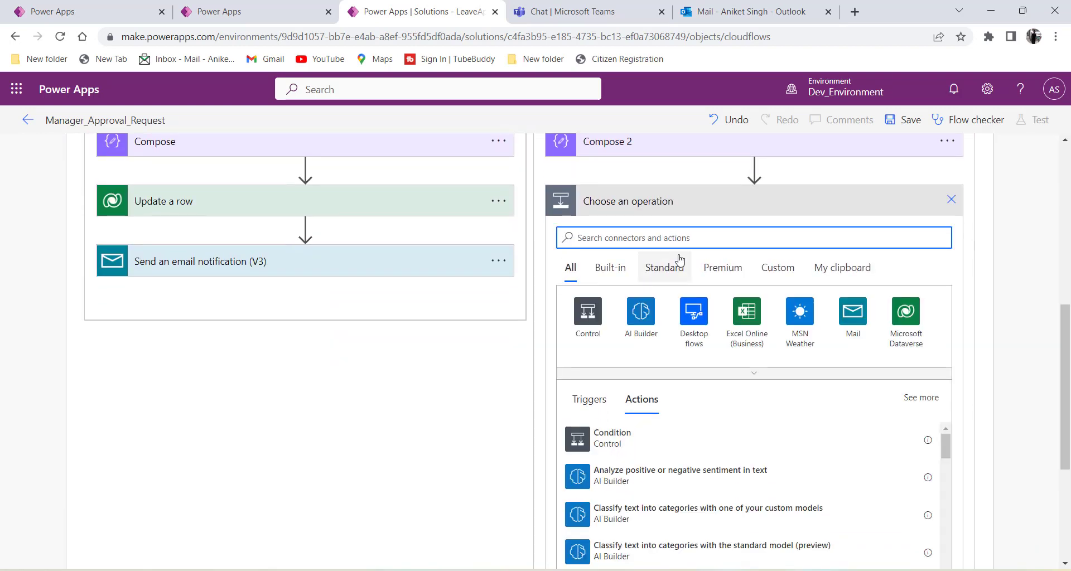
Copy the Update a row step to the clipboard so it appears under My clipboard for the new action.
scroll(686, 251, "up", 1)
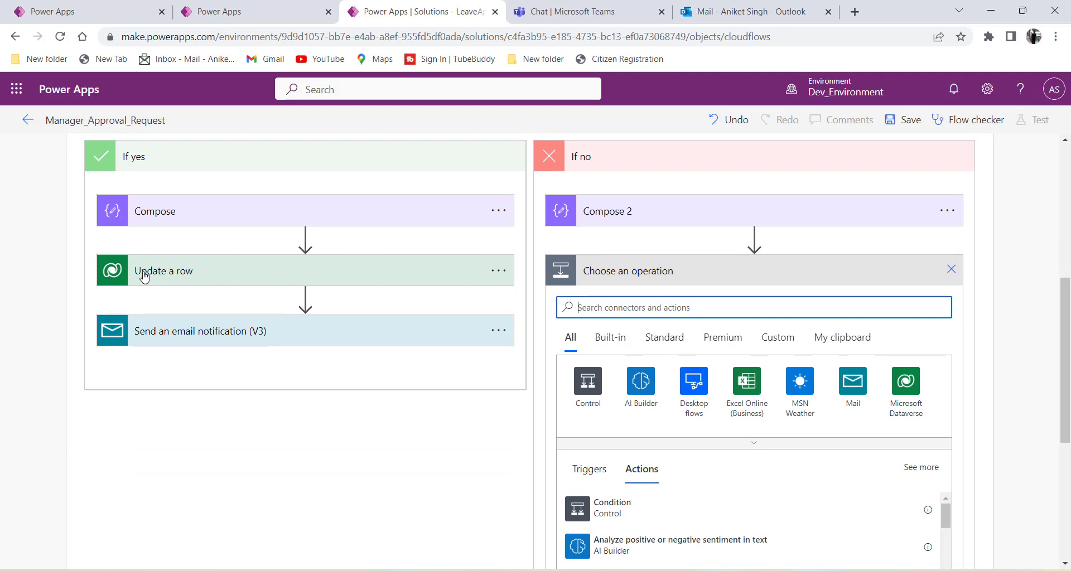
left_click(242, 279)
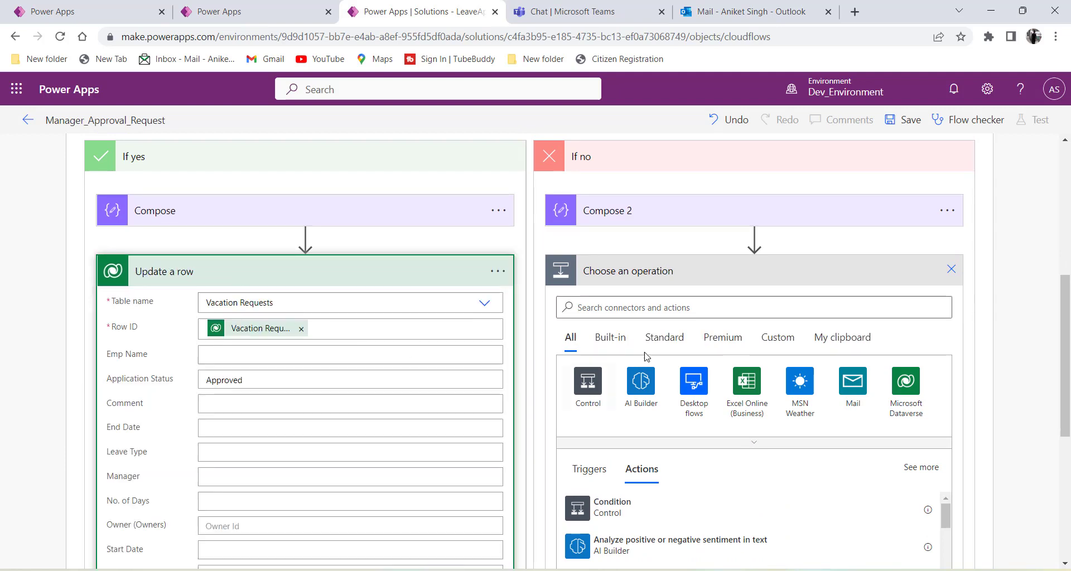
left_click(234, 269)
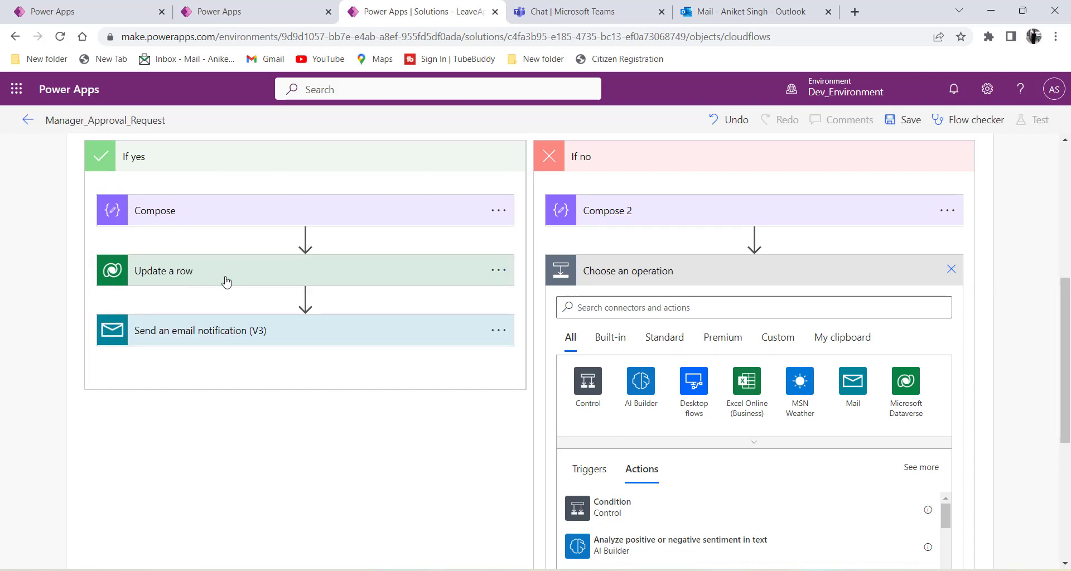
left_click(496, 271)
left_click(596, 267)
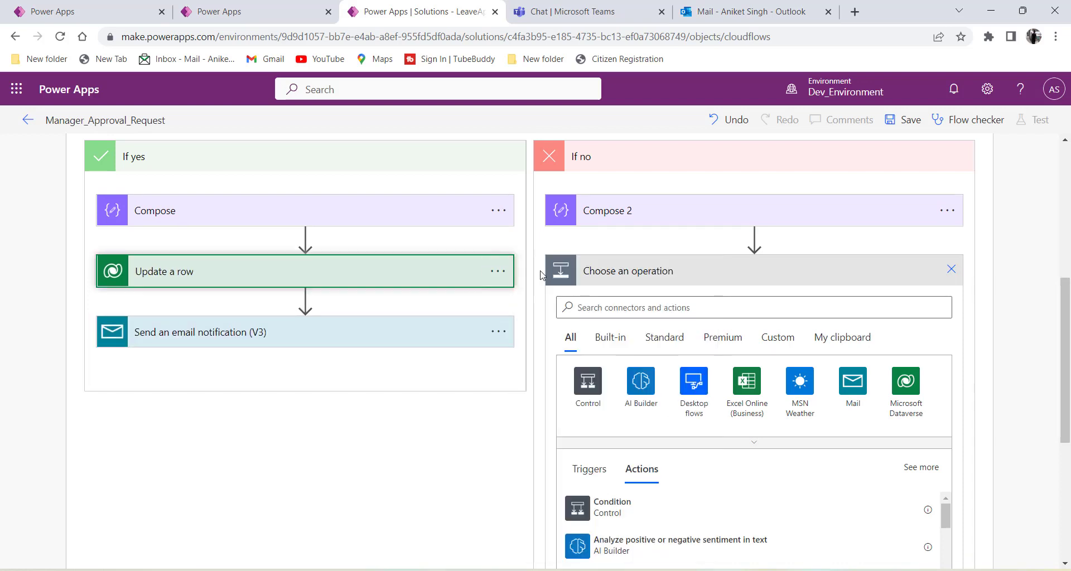
left_click(842, 337)
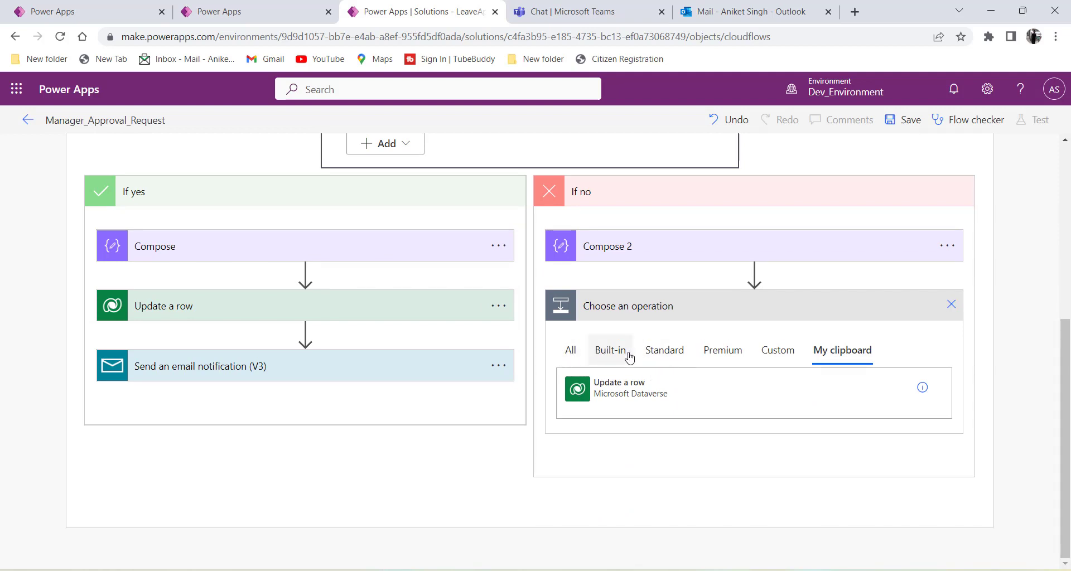
left_click(497, 312)
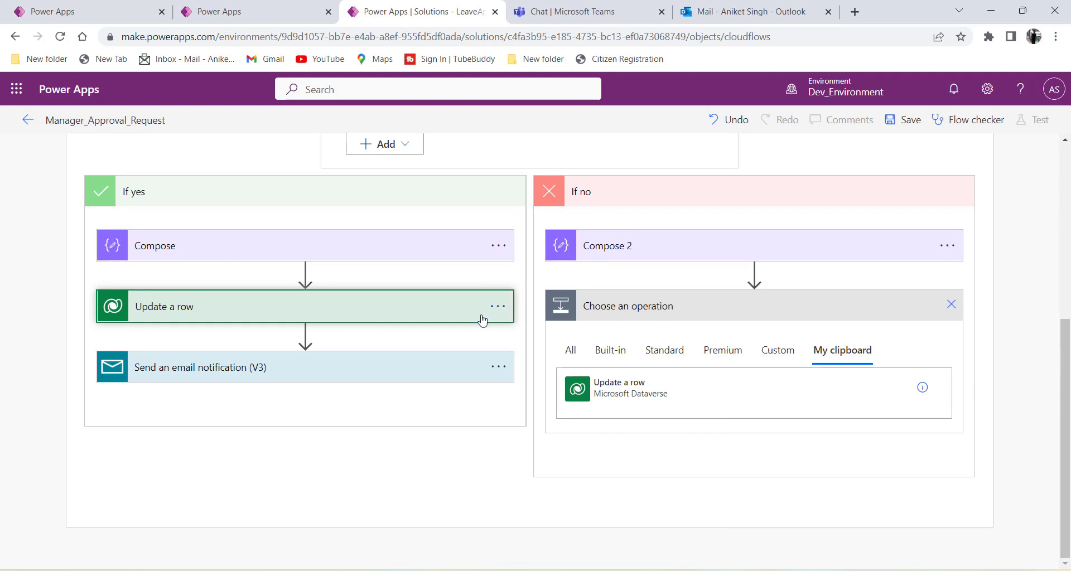
left_click(500, 311)
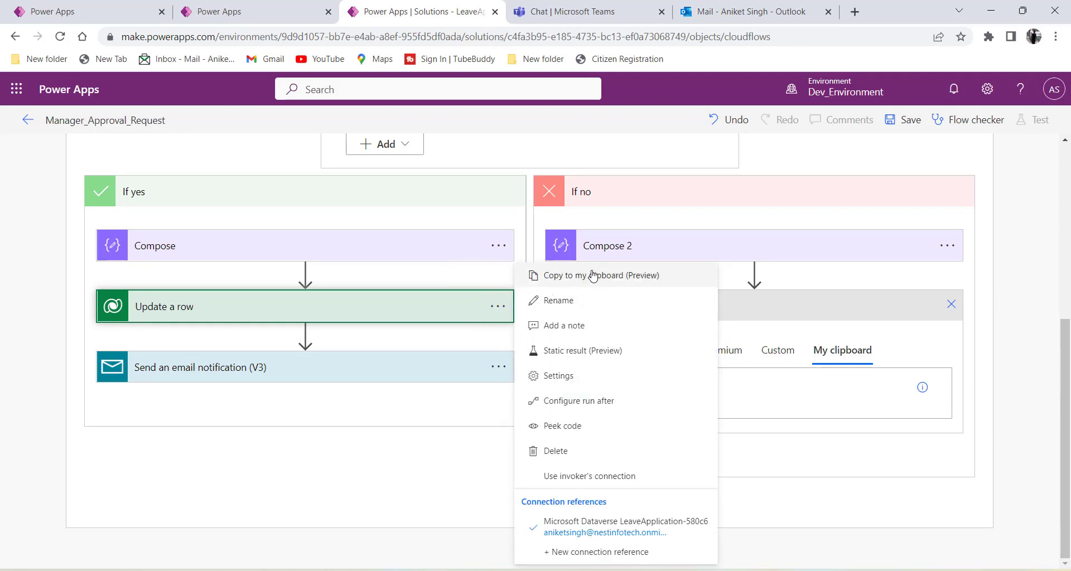
left_click(427, 313)
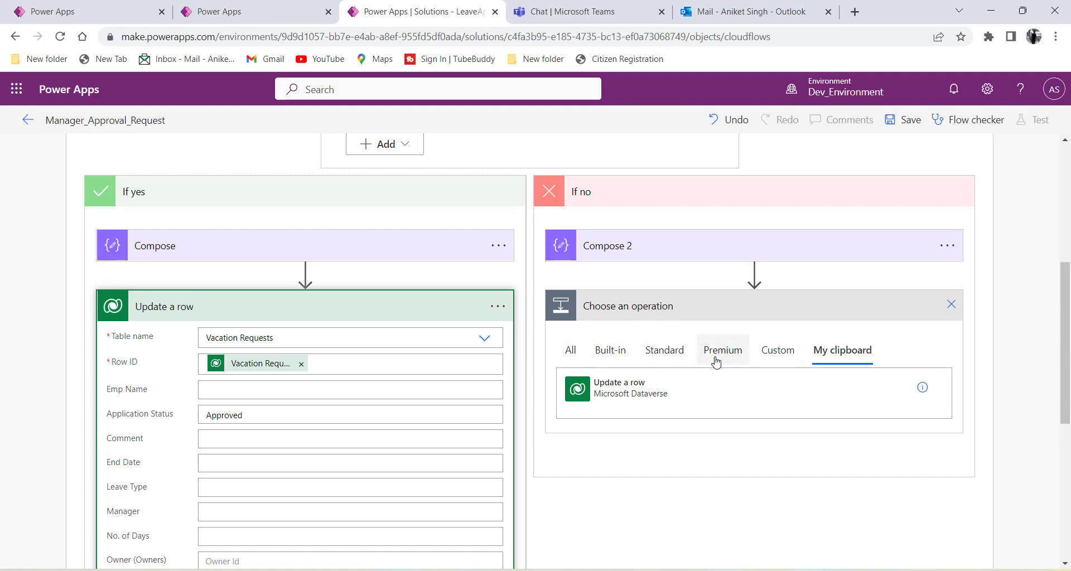
left_click(840, 358)
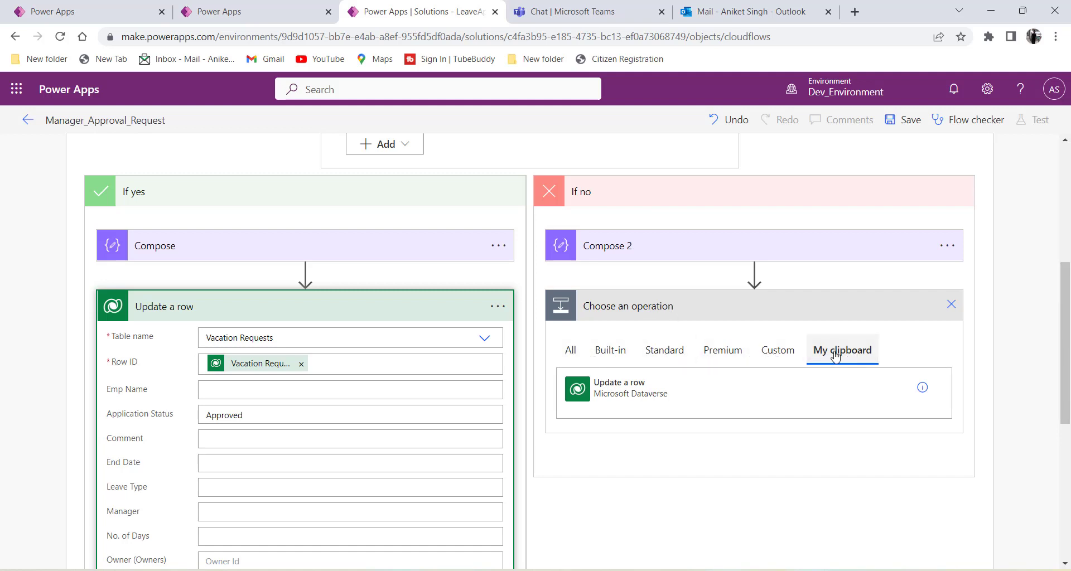
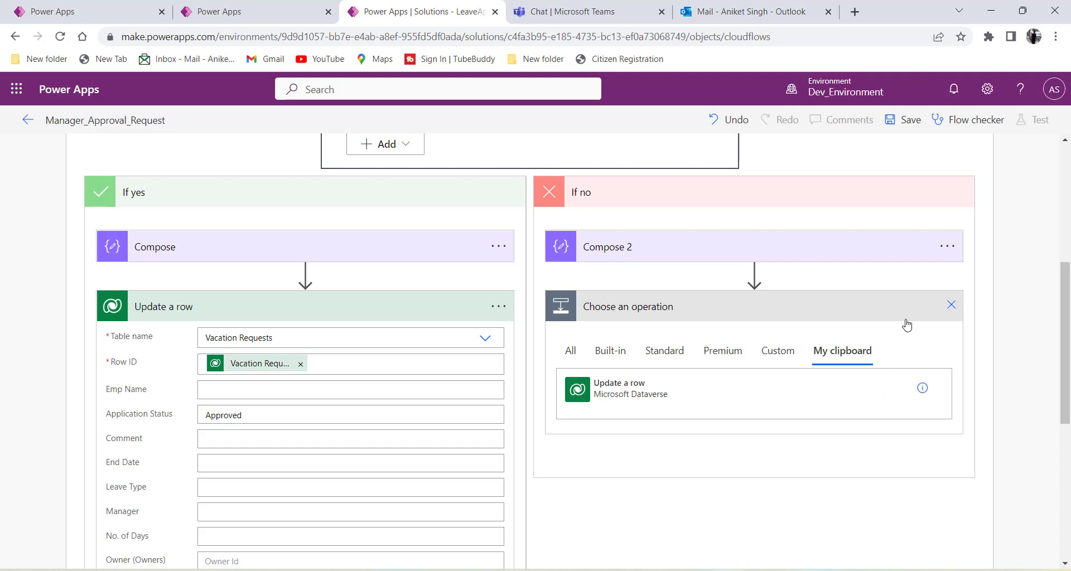
From All connectors, pick Microsoft Dataverse's Update a row action to follow Compose 2.
left_click(569, 353)
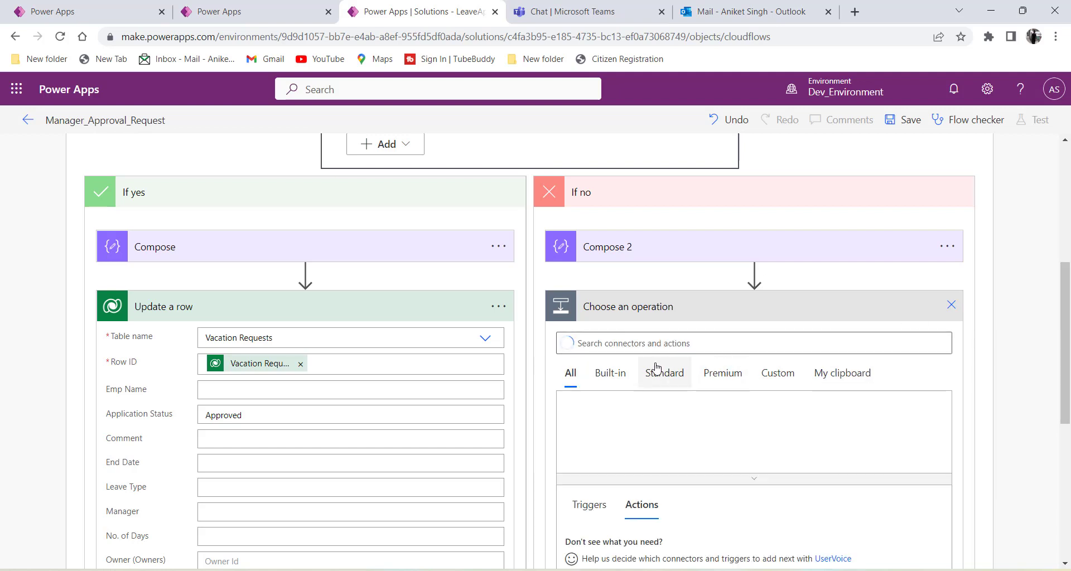
left_click(626, 344)
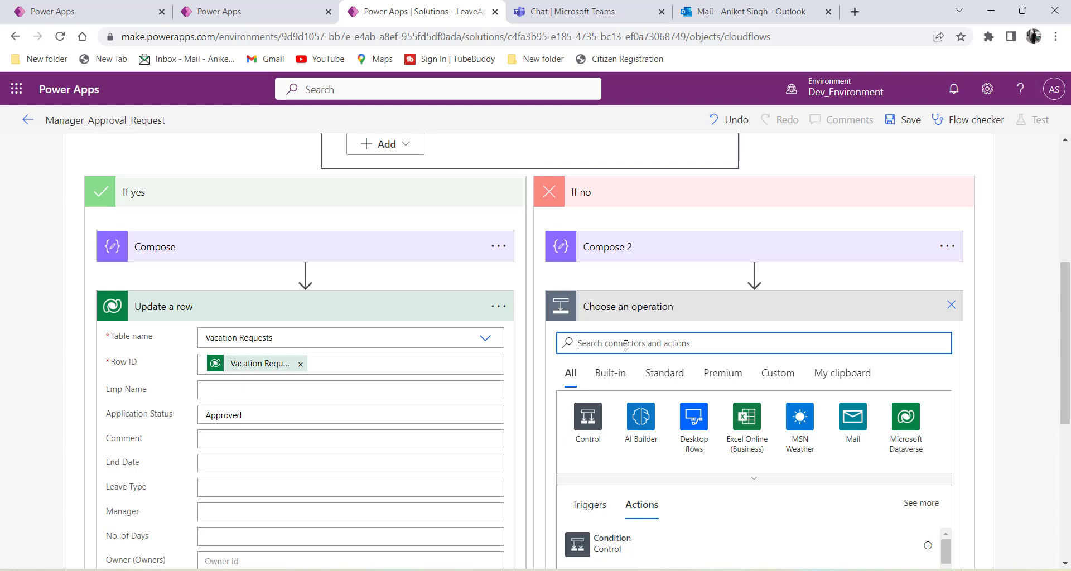
scroll(626, 344, "down", 3)
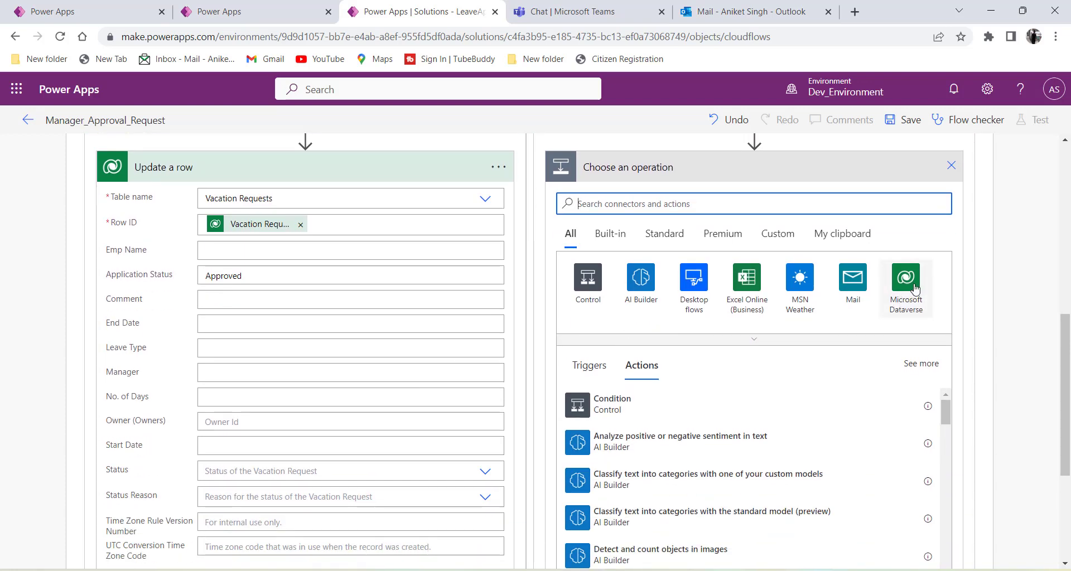
left_click(905, 281)
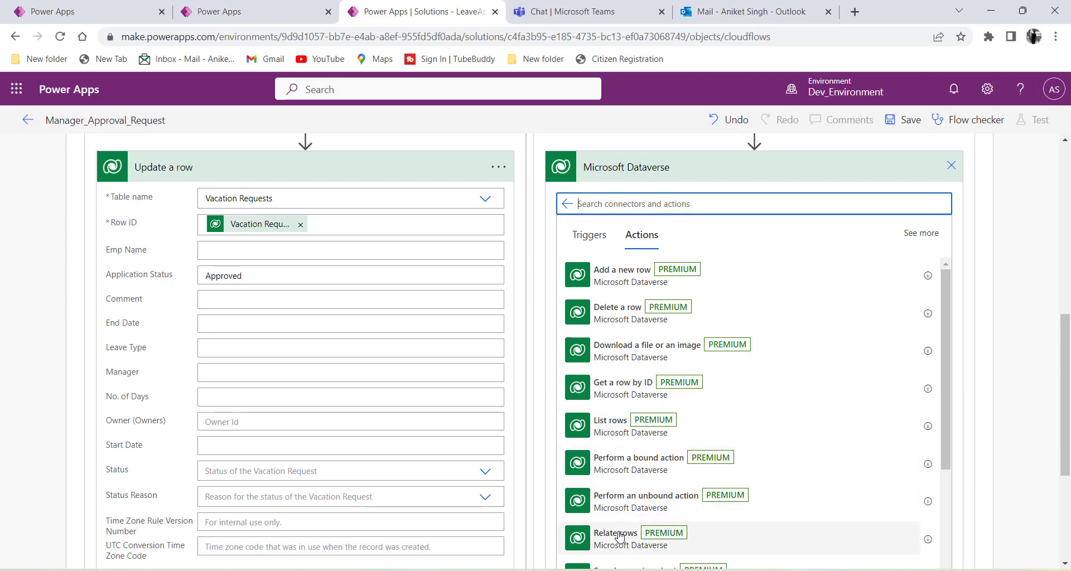
scroll(619, 518, "down", 4)
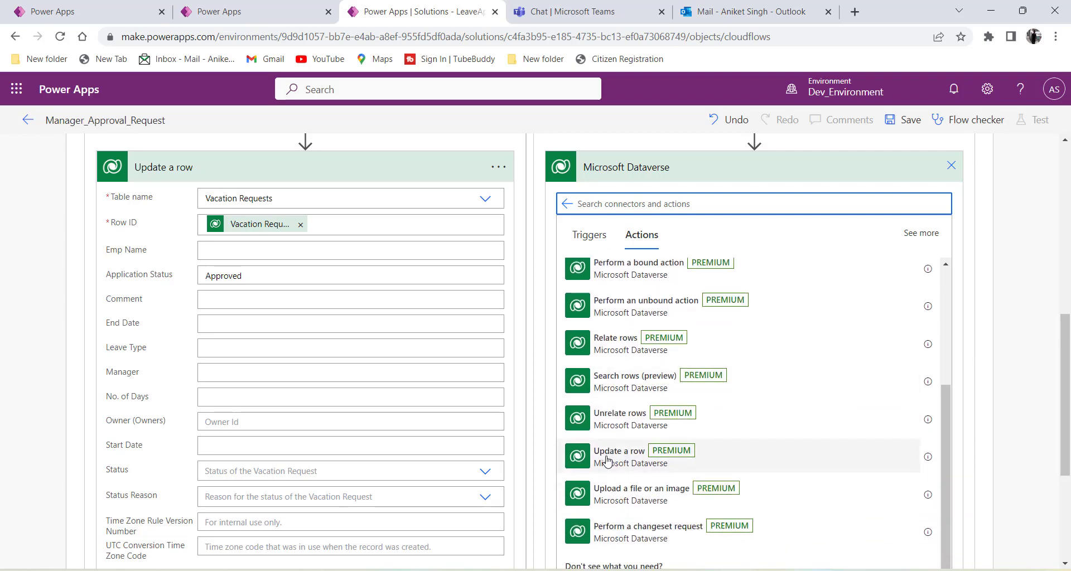
scroll(671, 437, "up", 4)
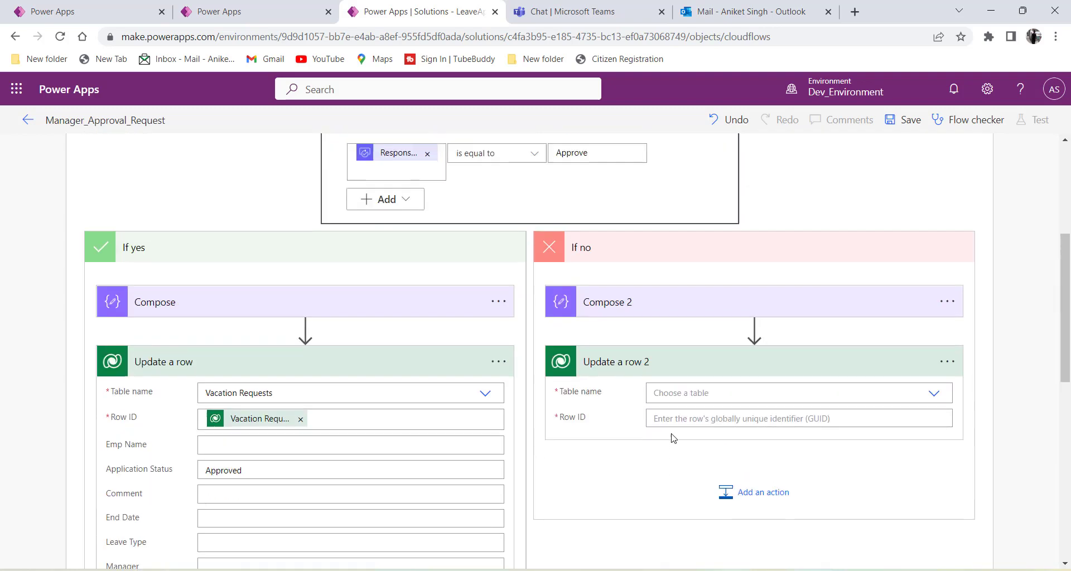
Set the Update a row 2 table name to Vacation Requests.
scroll(635, 446, "down", 1)
left_click(712, 405)
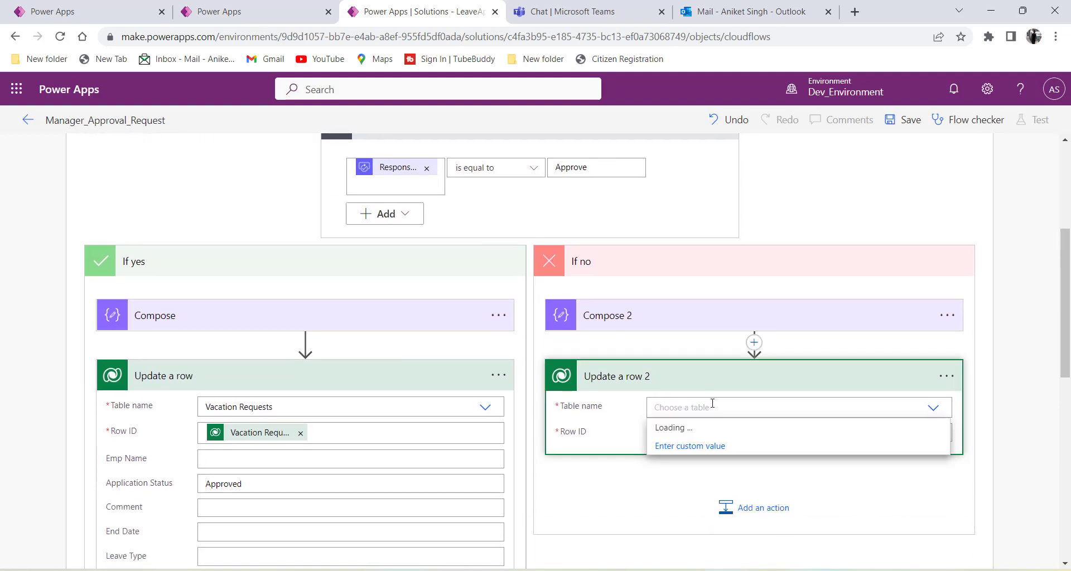
type("Vacar")
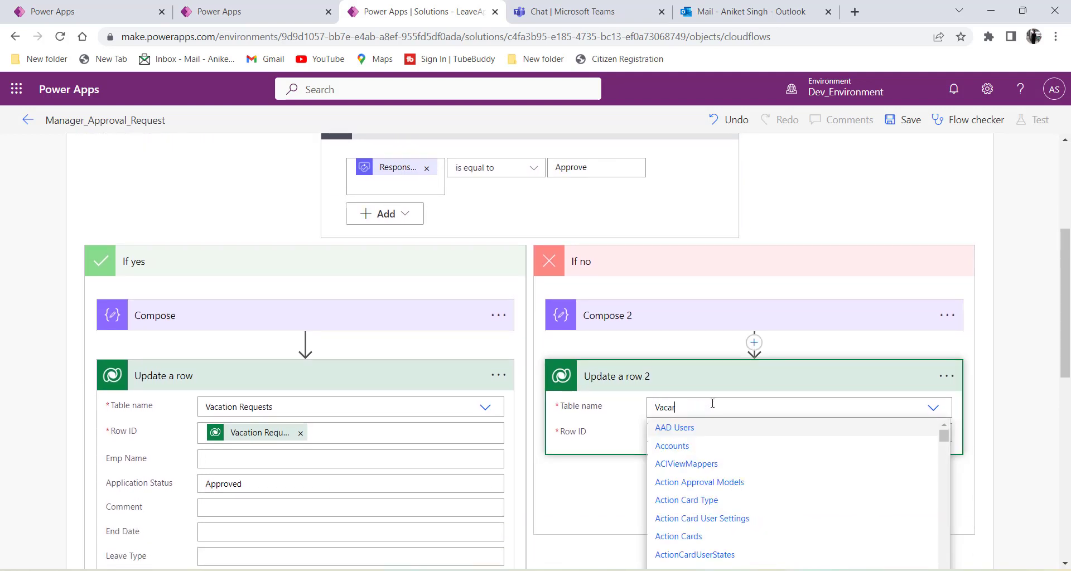
key("BackSpace")
type("ti")
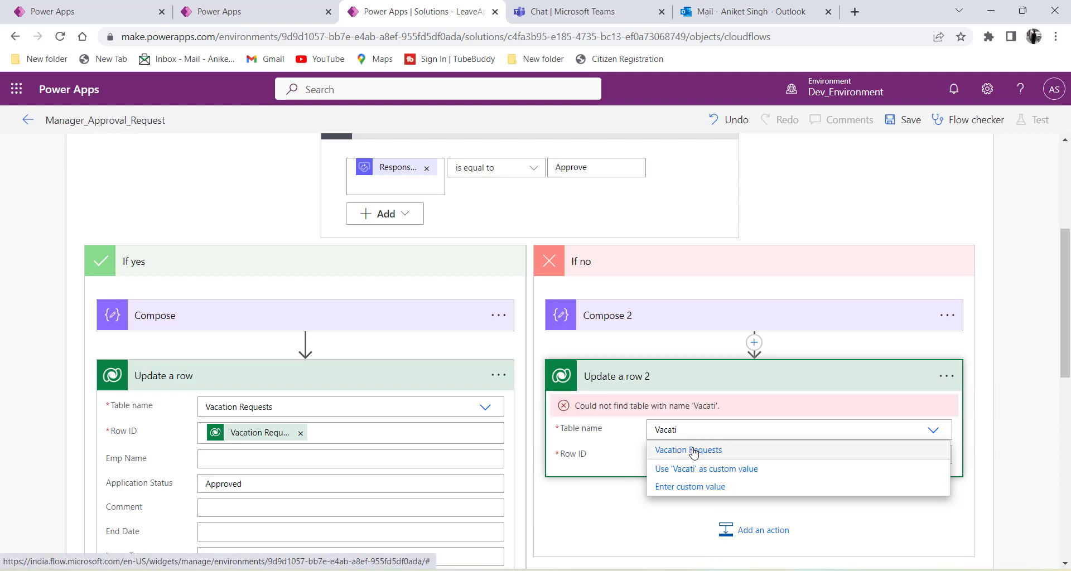
left_click(694, 450)
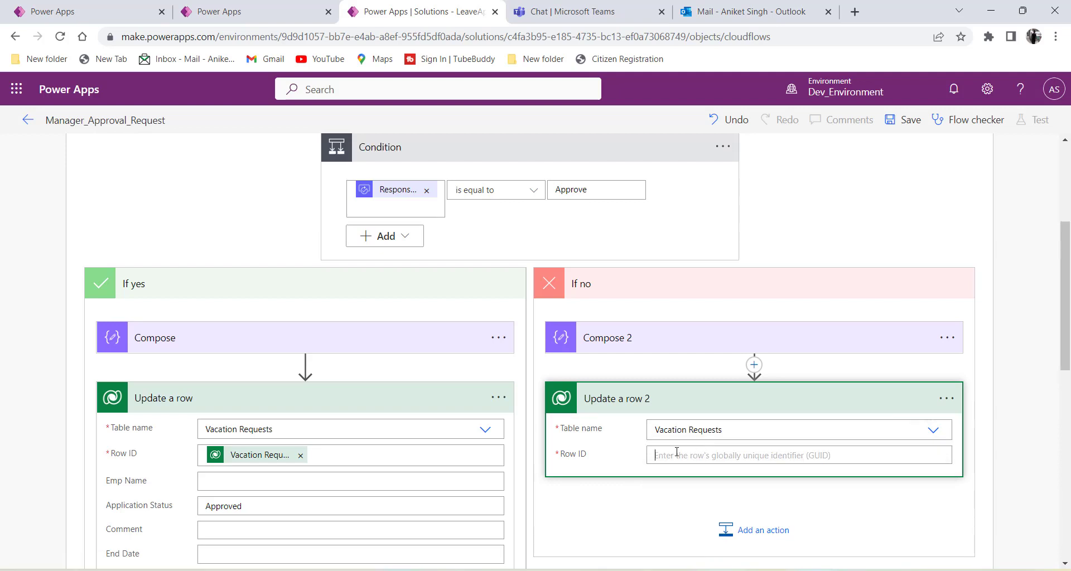
Set Row ID to the Vacation Request identifier from dynamic content.
left_click(676, 452)
scroll(634, 344, "down", 4)
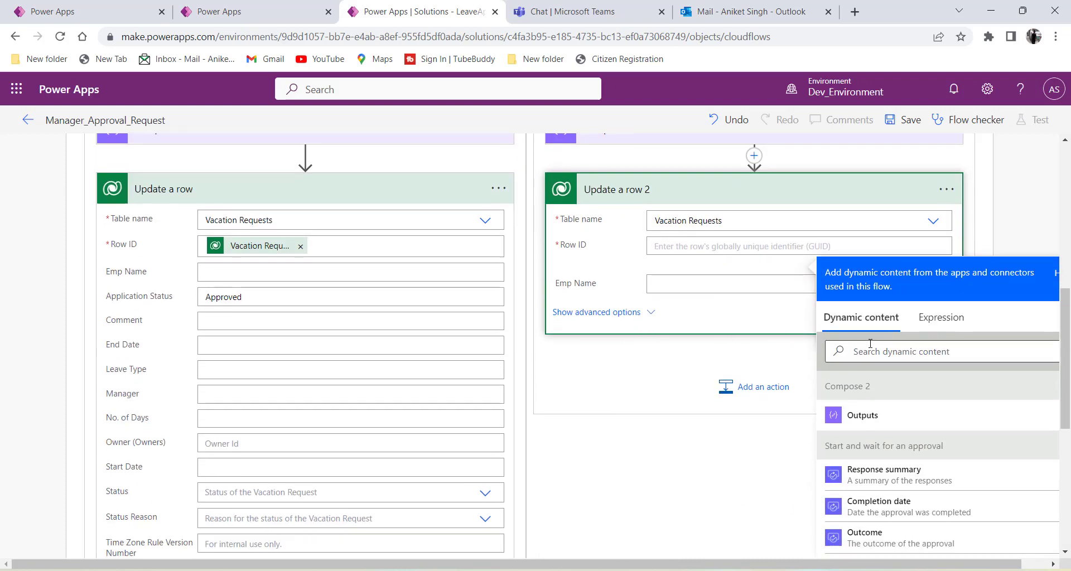
scroll(766, 344, "down", 1)
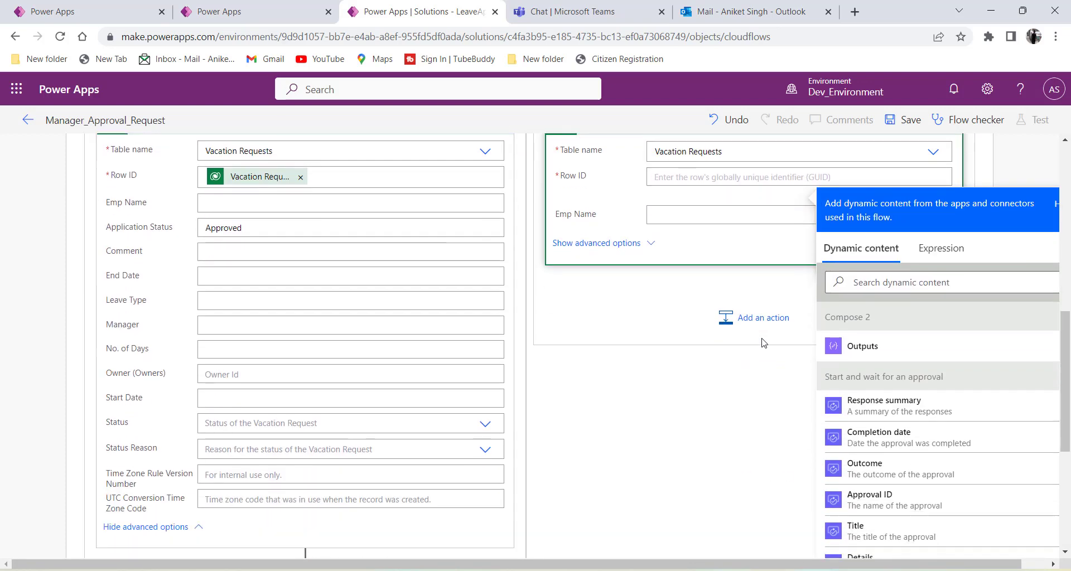
left_click(869, 276)
type("vacati")
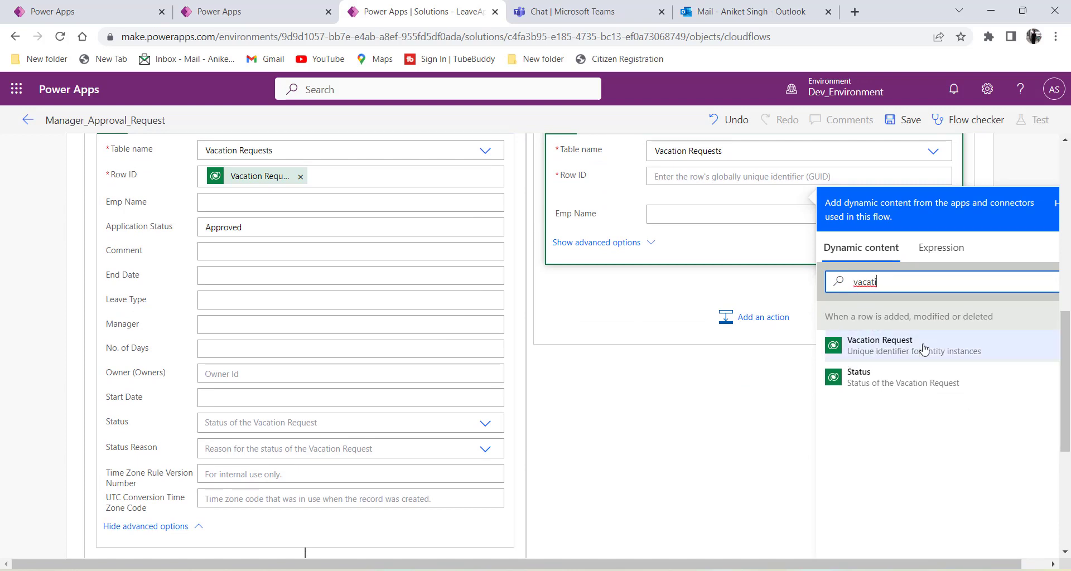
left_click(880, 348)
Set Application Status to Rejected, then check the Vacation Requests table rows.
scroll(697, 413, "up", 3)
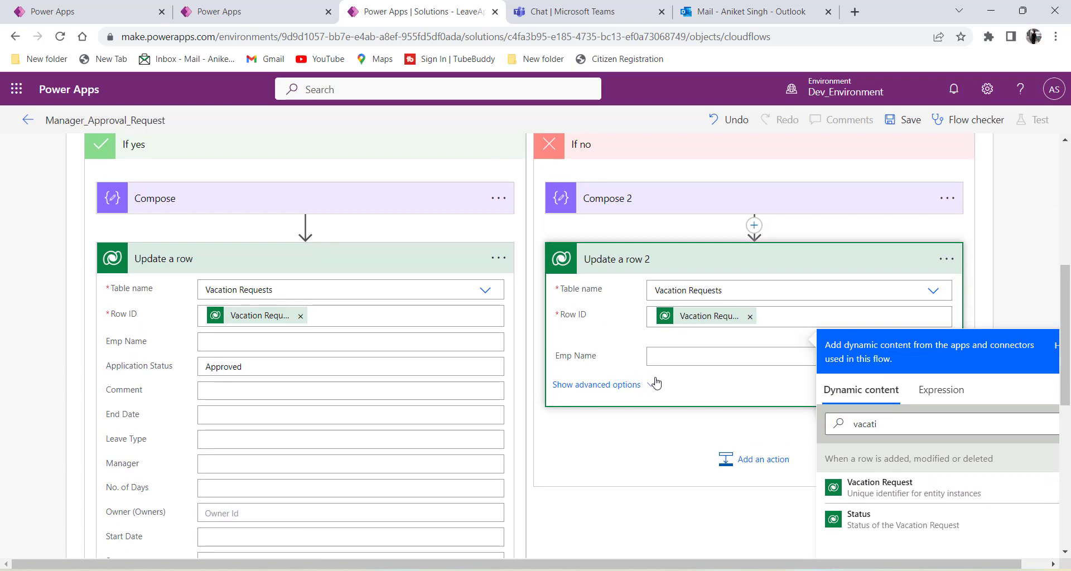
left_click(655, 387)
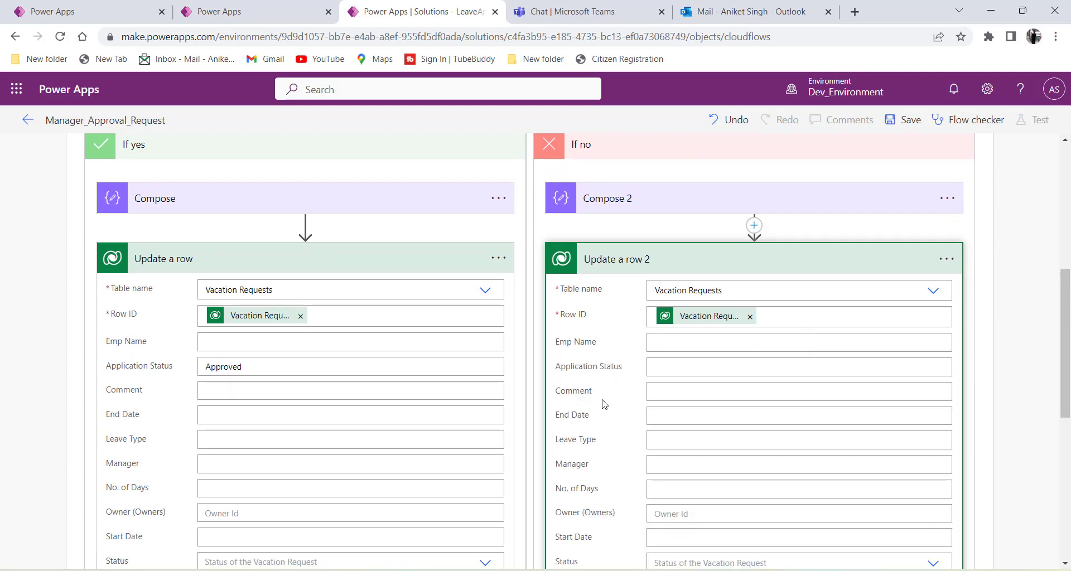
scroll(582, 297, "down", 2)
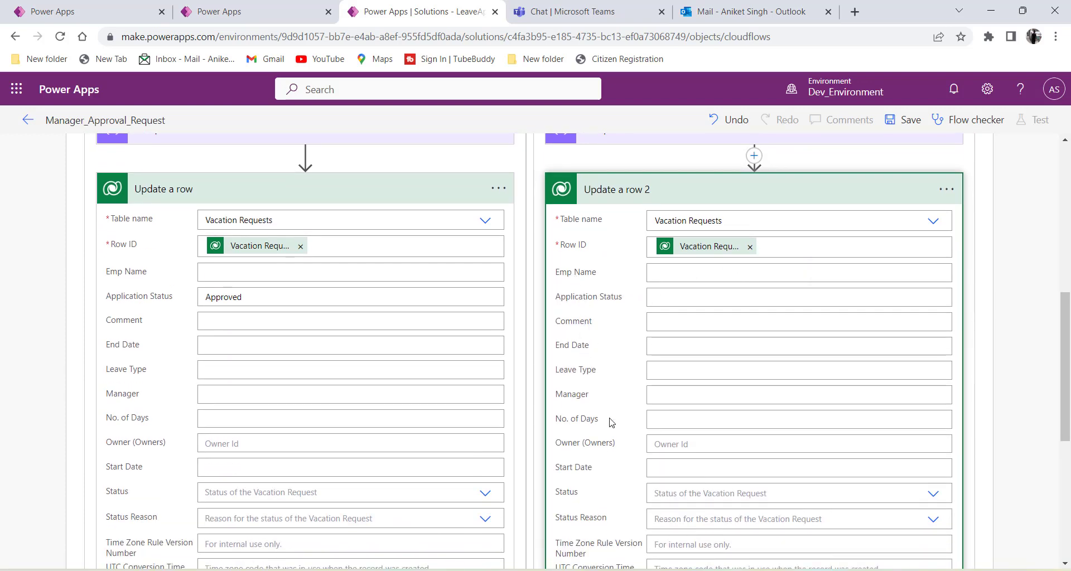
left_click_drag(555, 298, 617, 298)
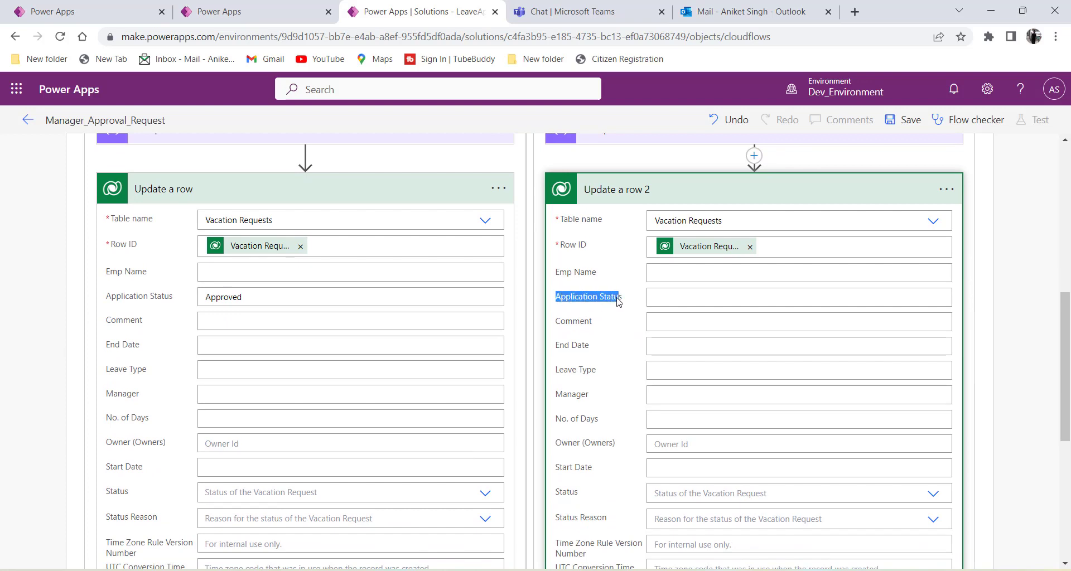
left_click(667, 298)
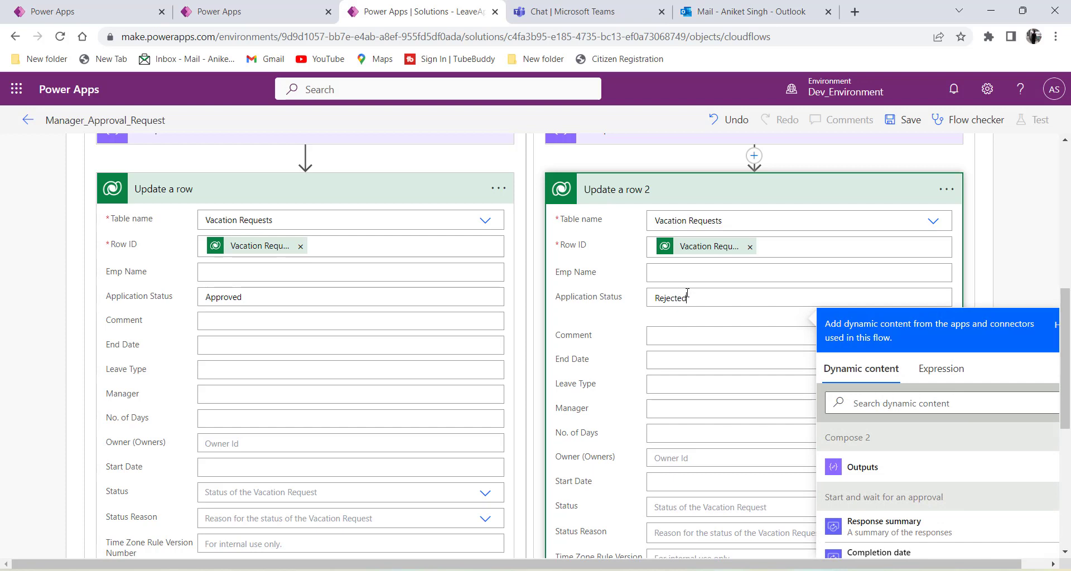
left_click_drag(694, 295, 642, 310)
left_click(630, 331)
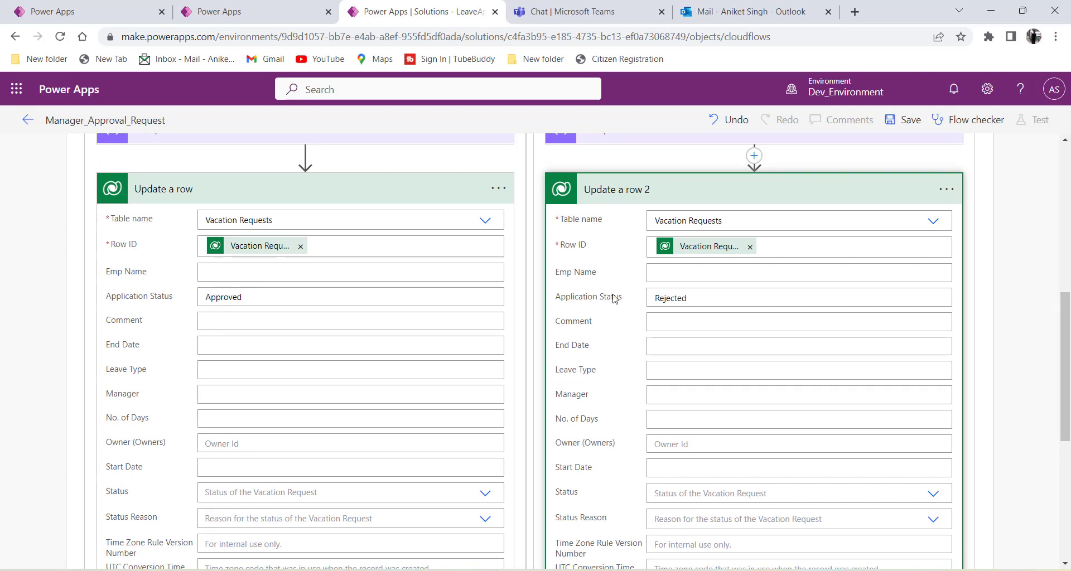
left_click(219, 11)
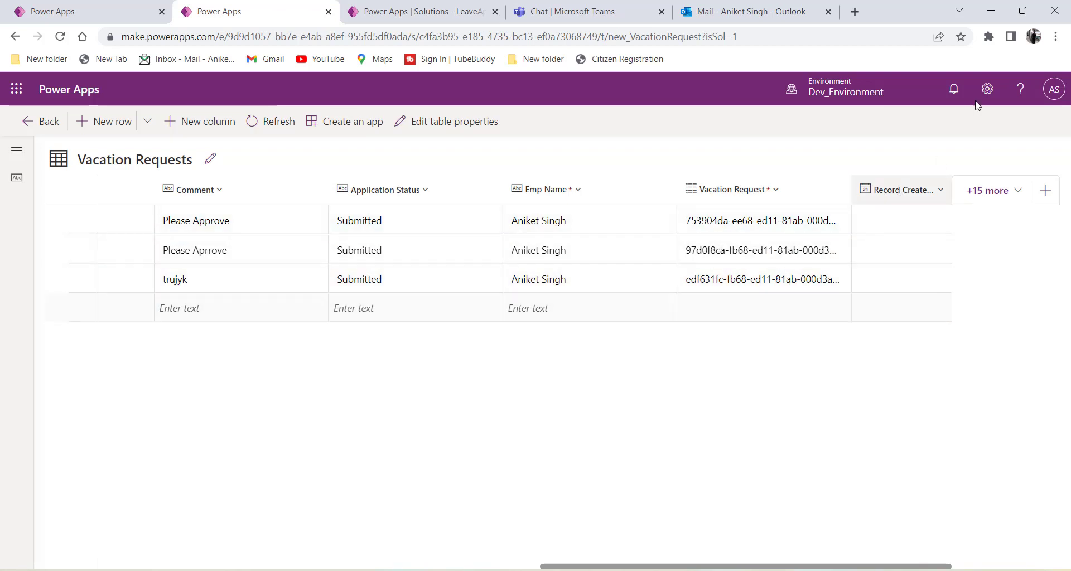
Back in the flow editor, review Update a row 2's fields, starting at Emp Name.
left_click(404, 16)
scroll(708, 292, "down", 4)
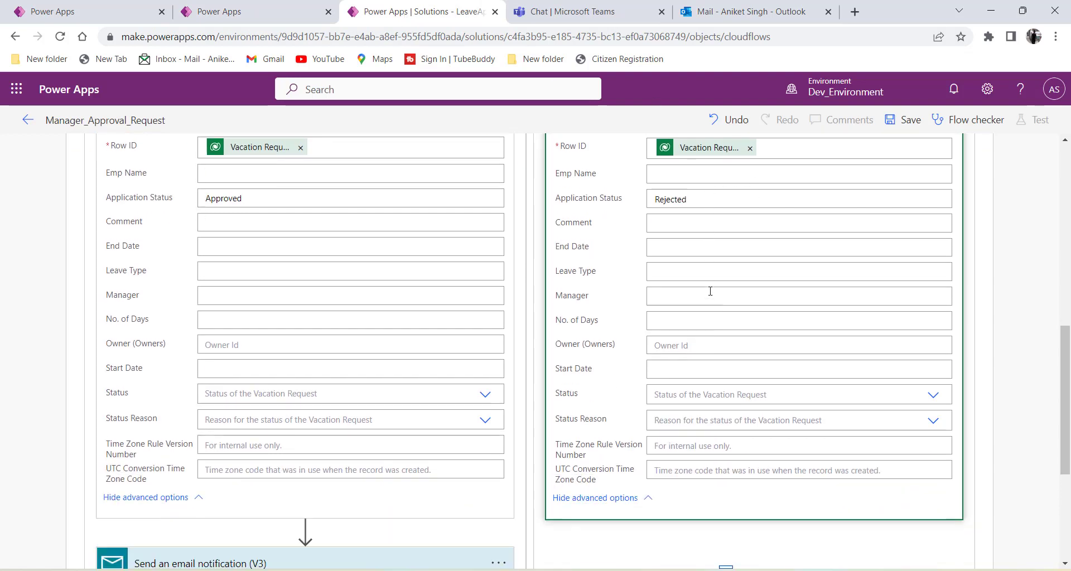
scroll(643, 216, "up", 4)
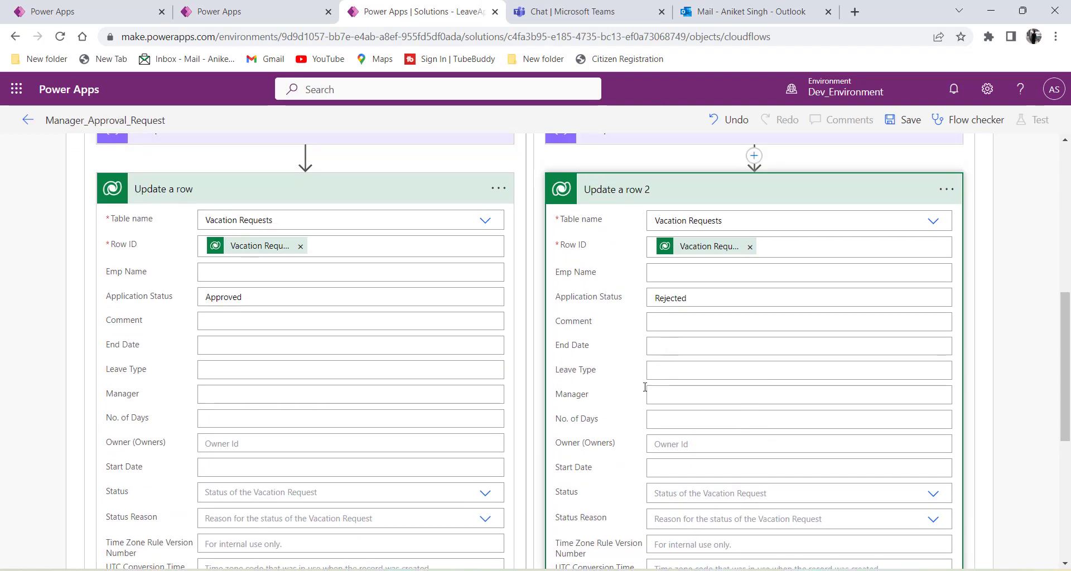
left_click(678, 276)
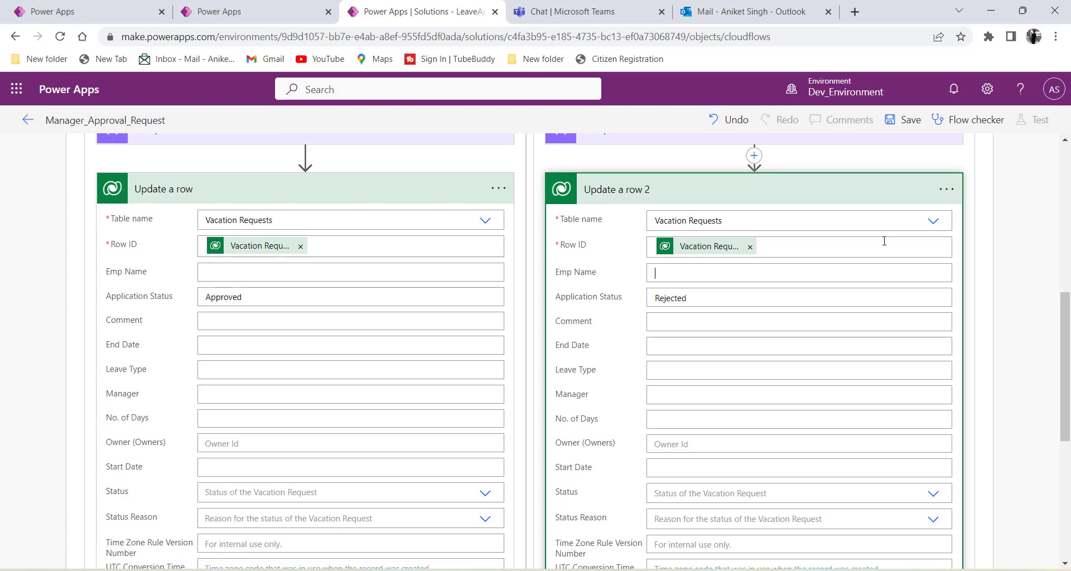
scroll(883, 241, "down", 3)
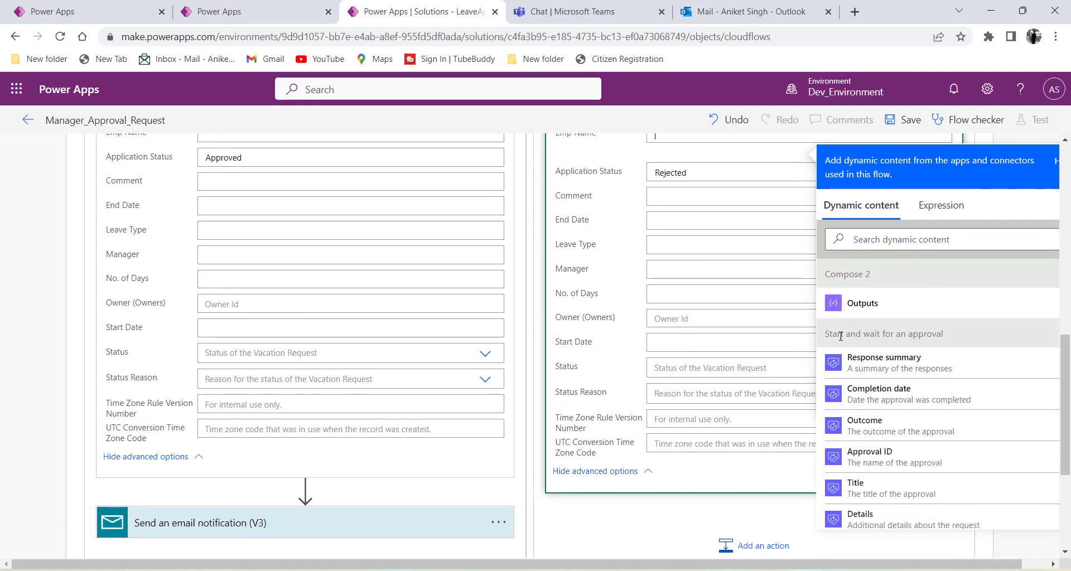
scroll(839, 336, "down", 2)
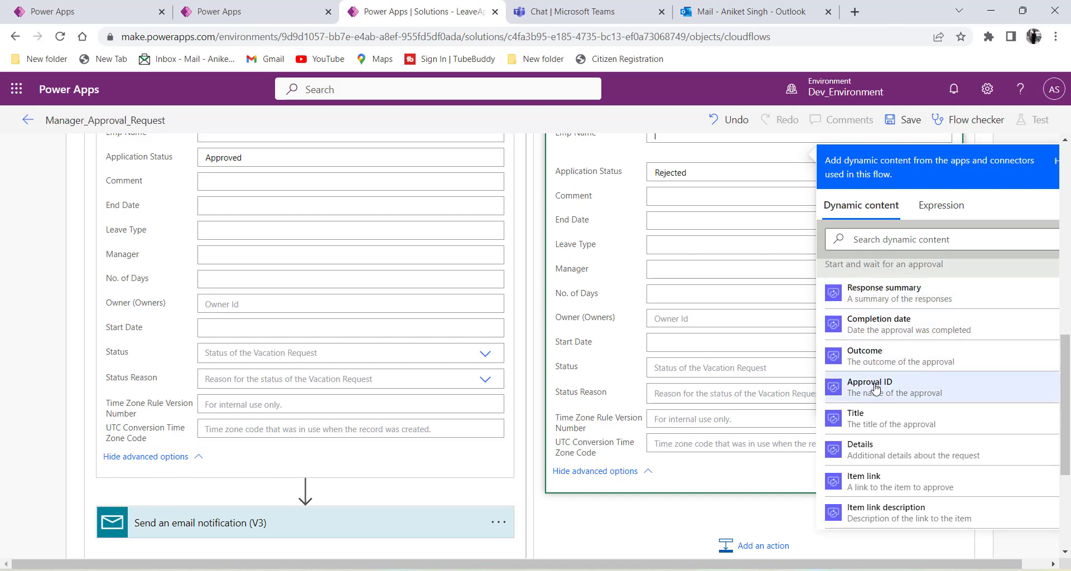
scroll(874, 389, "down", 5)
scroll(875, 389, "down", 8)
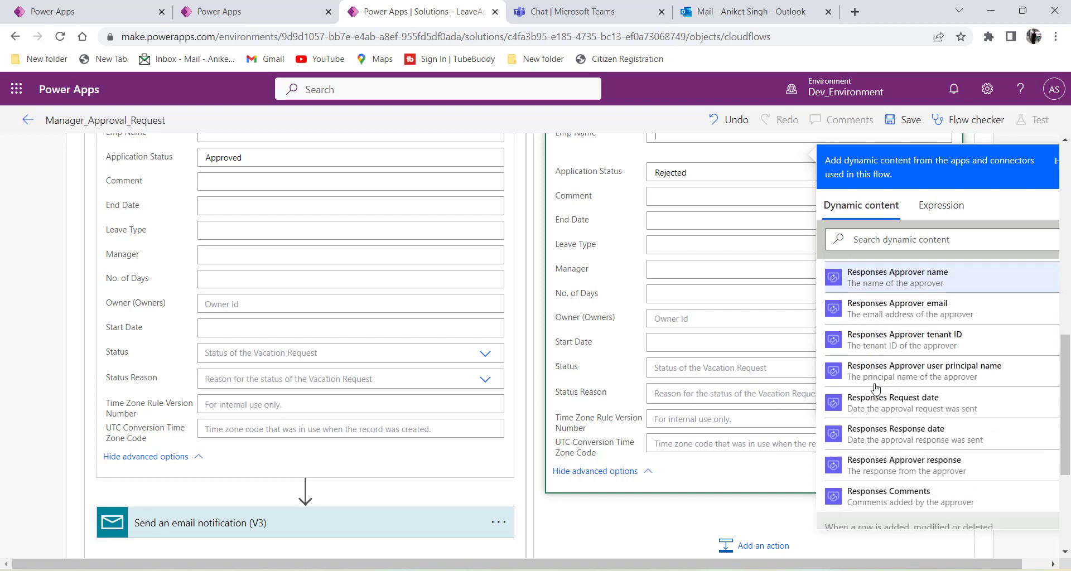
scroll(875, 389, "down", 2)
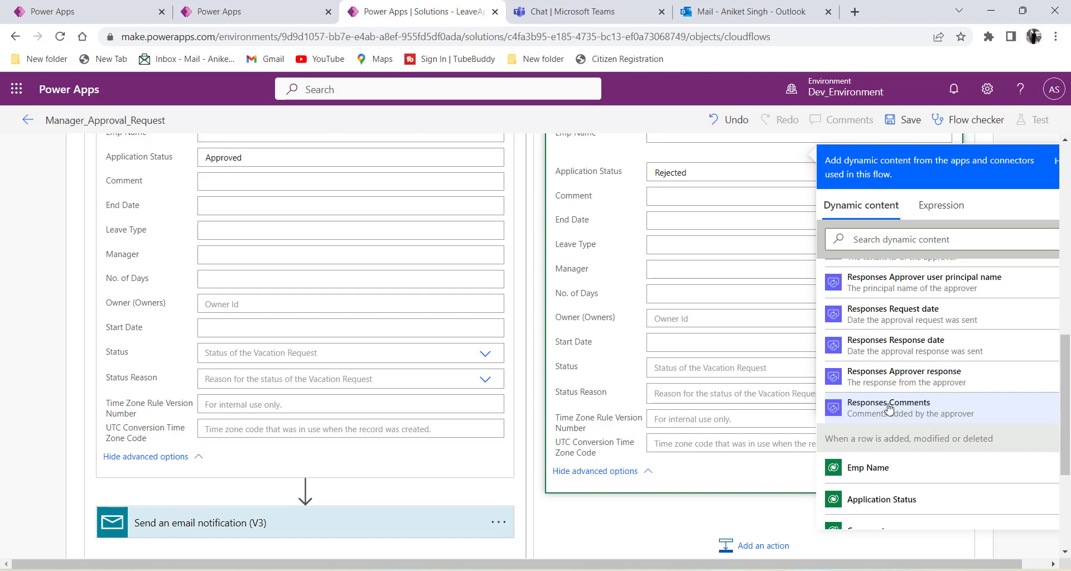
scroll(908, 412, "up", 6)
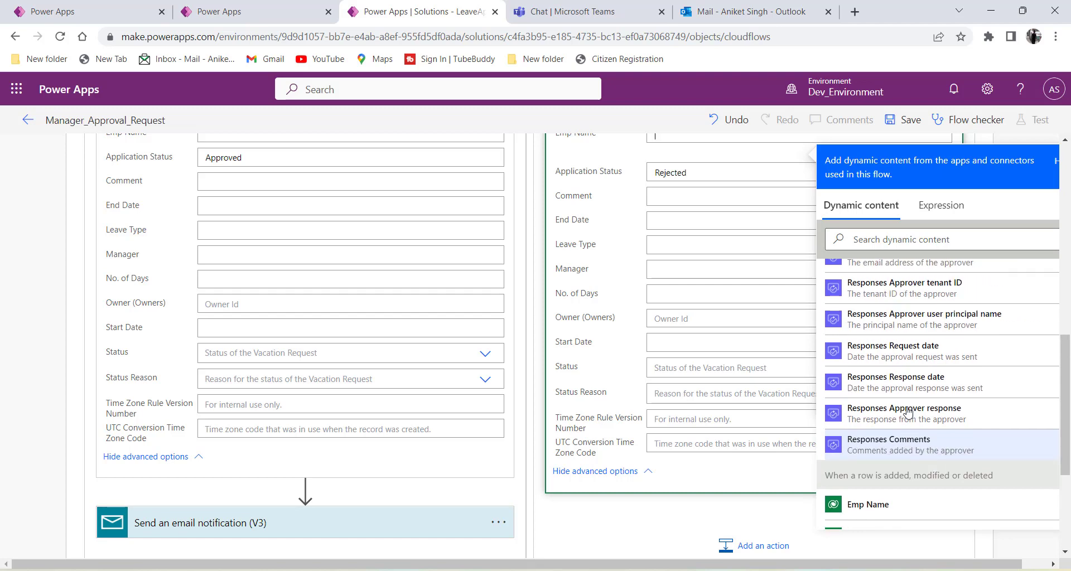
scroll(908, 413, "up", 2)
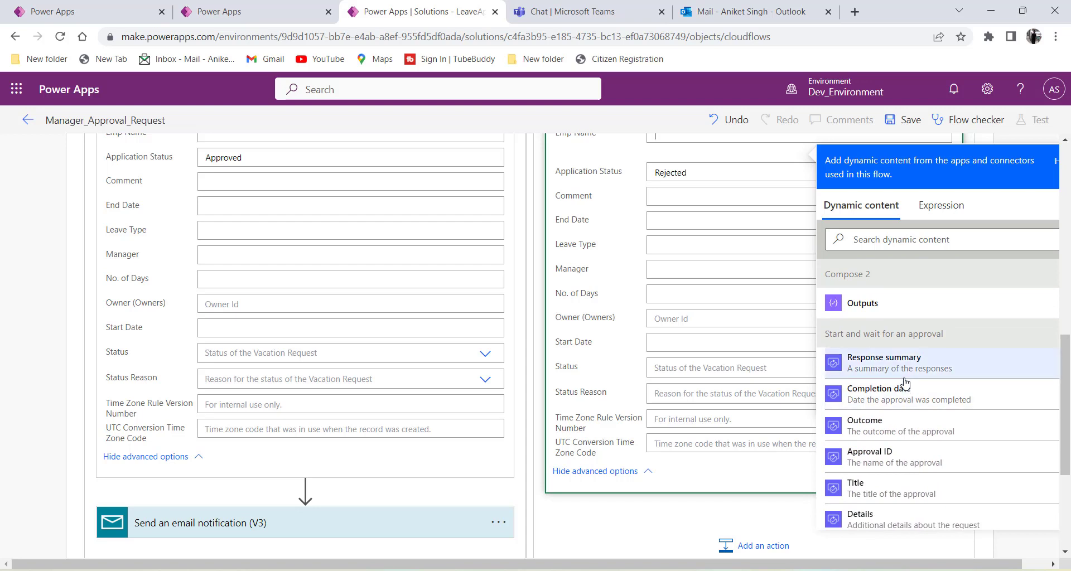
scroll(904, 383, "down", 3)
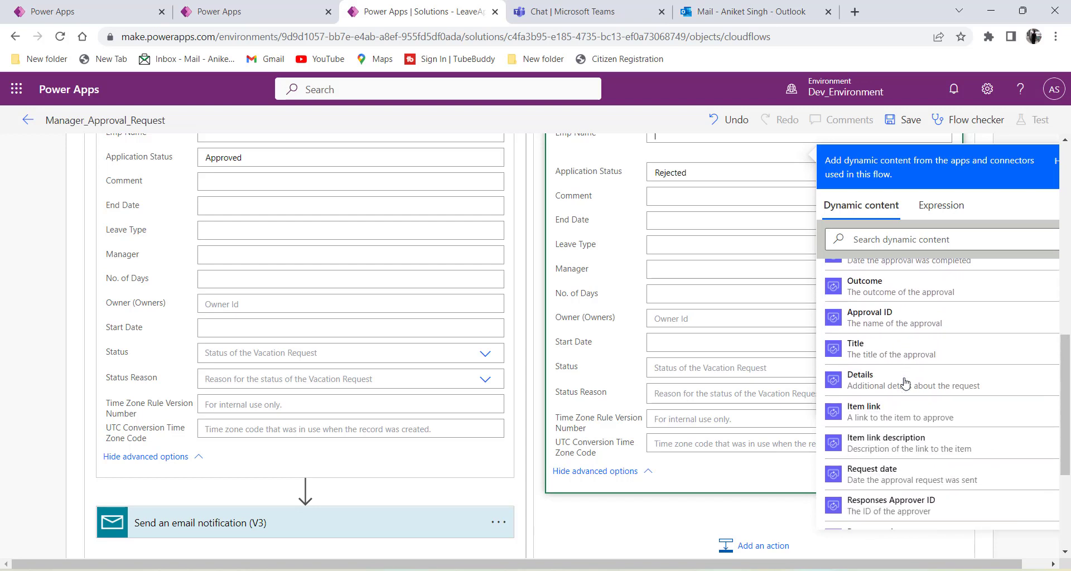
scroll(915, 484, "down", 2)
scroll(915, 312, "up", 5)
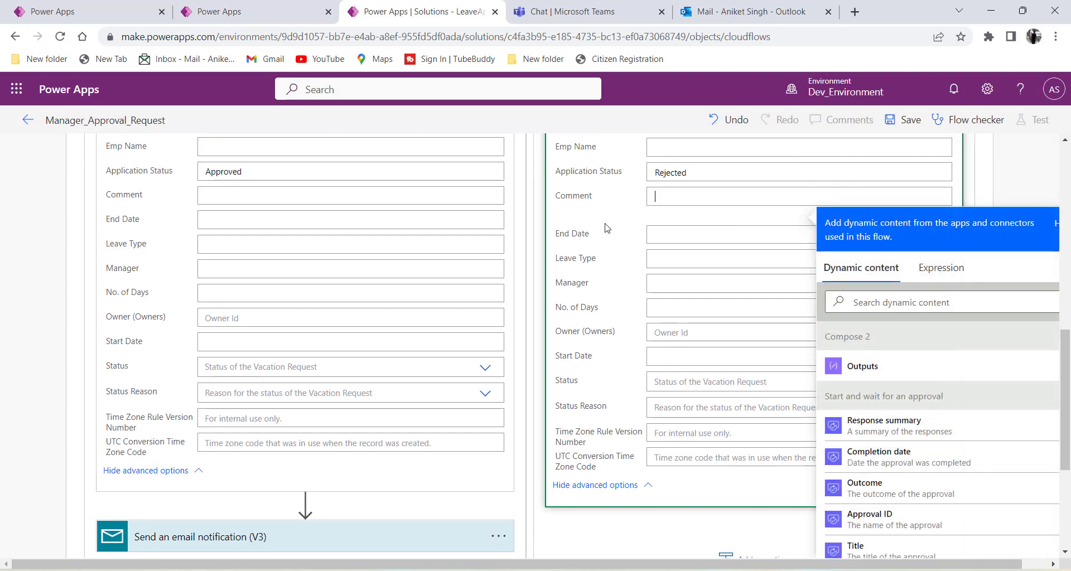
left_click(607, 225)
Confirm Application Status reads Rejected and collapse the Update a row 2 card.
scroll(636, 257, "up", 3)
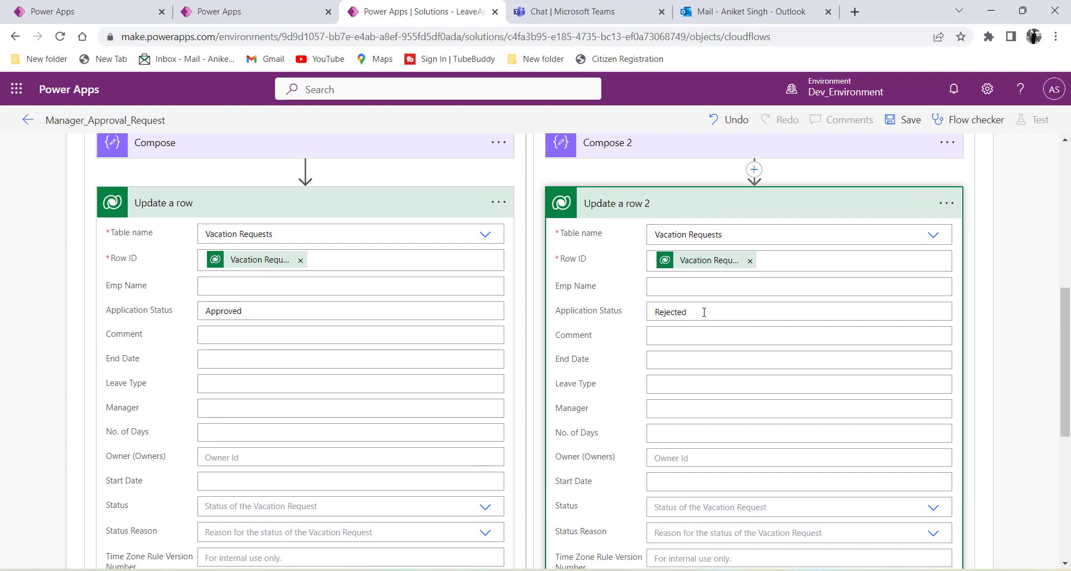
double_click(668, 313)
left_click(646, 316)
left_click(641, 211)
left_click(440, 205)
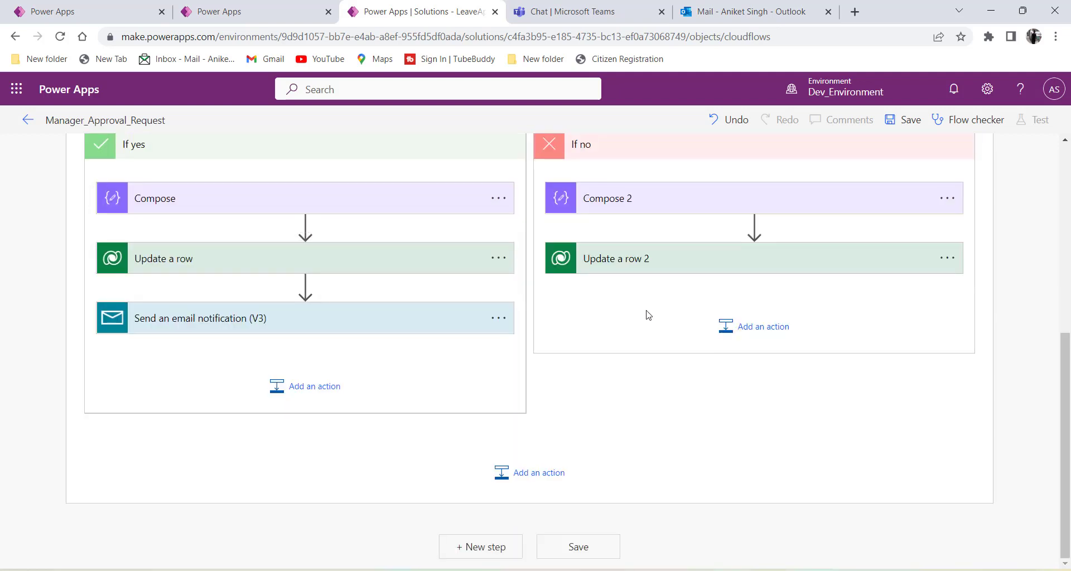
Add a Send an email notification (V3) action after Update a row 2, found by searching 'Send Emai'.
left_click(717, 328)
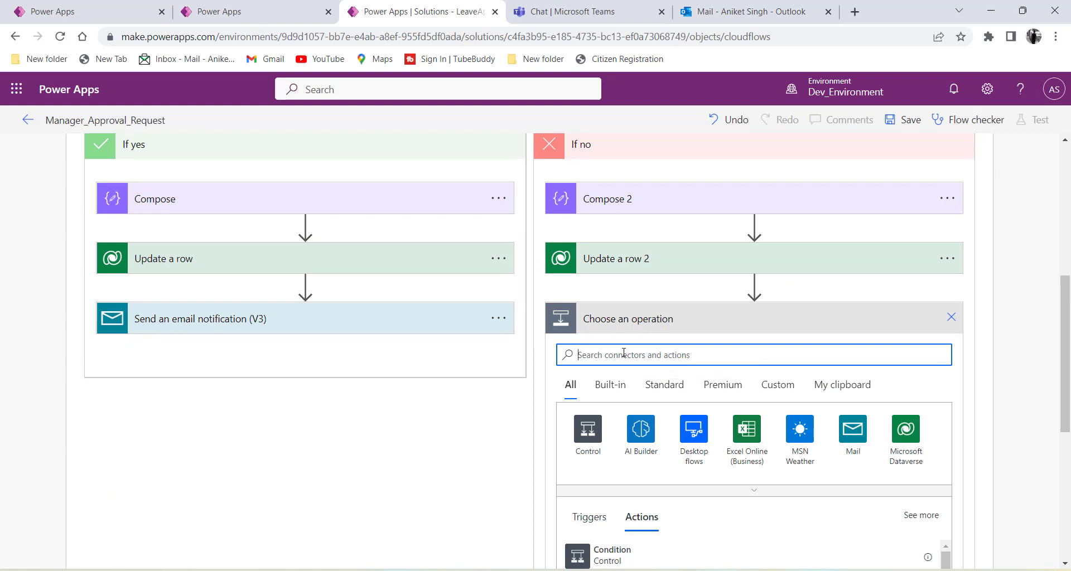
type("Send Email")
scroll(624, 352, "down", 3)
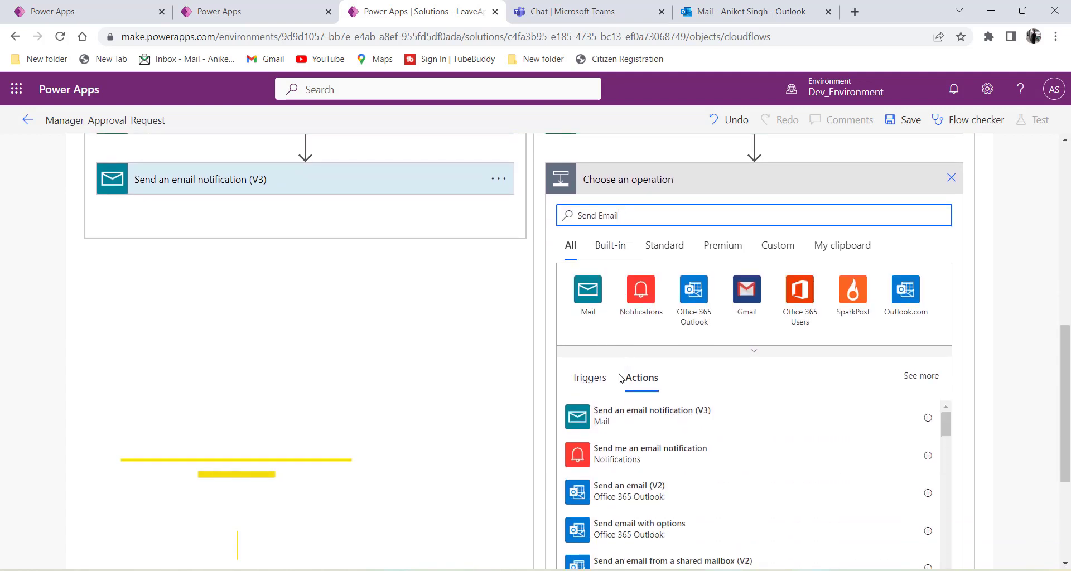
scroll(602, 424, "down", 1)
scroll(619, 424, "up", 1)
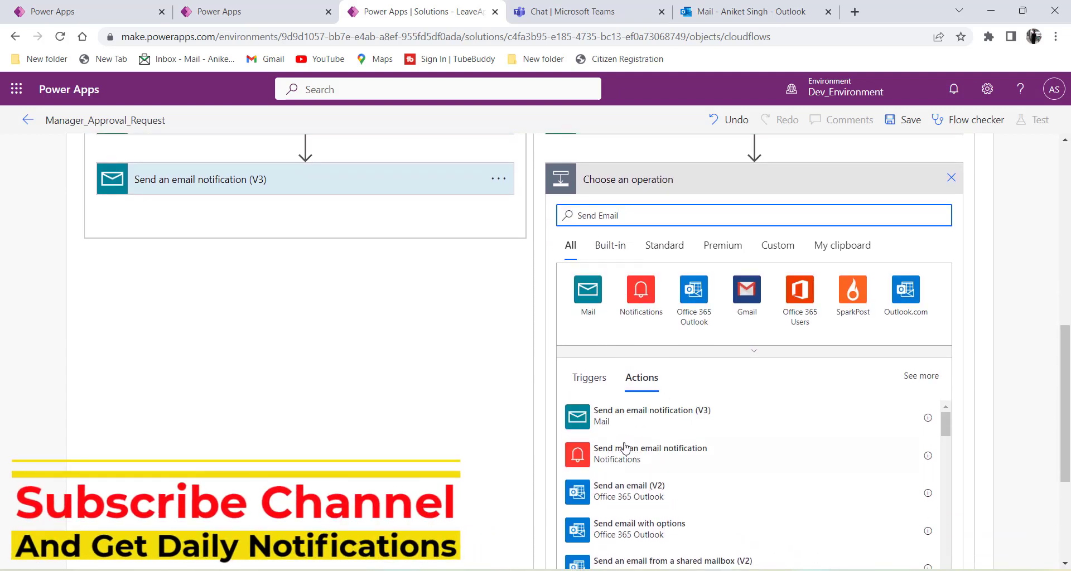
left_click(584, 421)
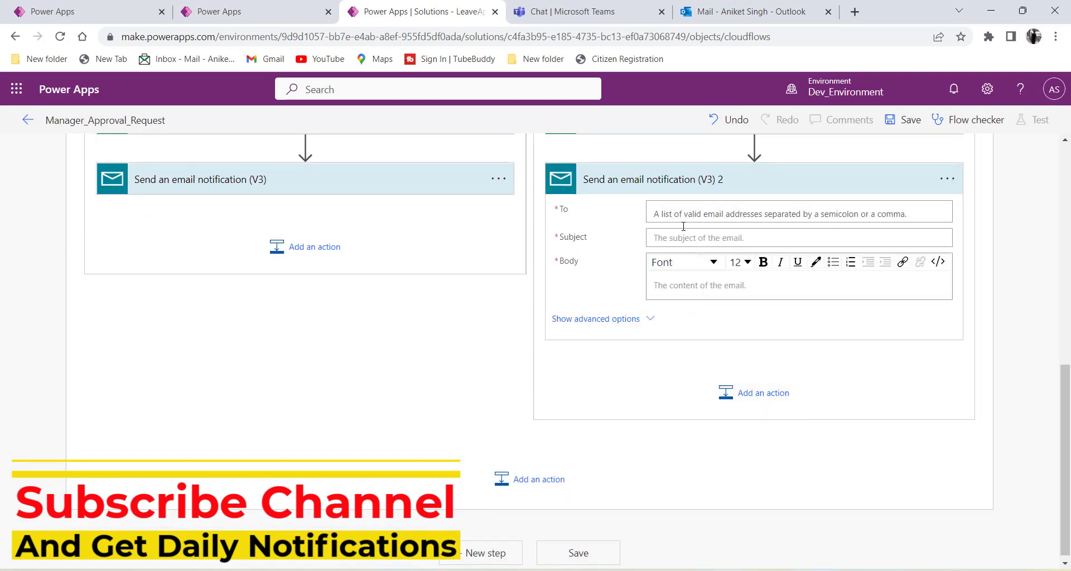
Address the email to the employee, subject 'Leave request response', body 'Leave request is rejected.'.
left_click(679, 216)
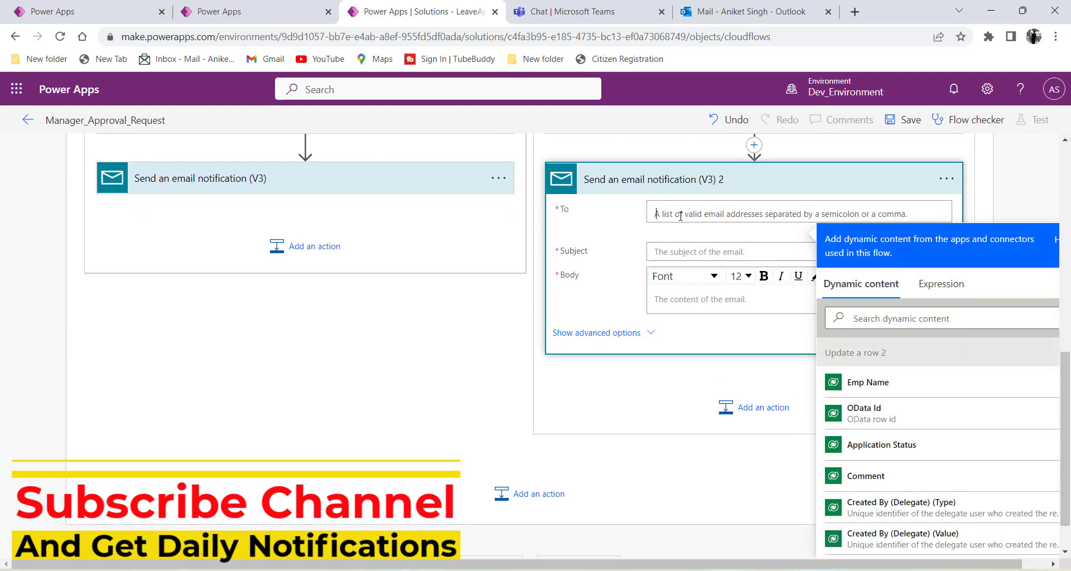
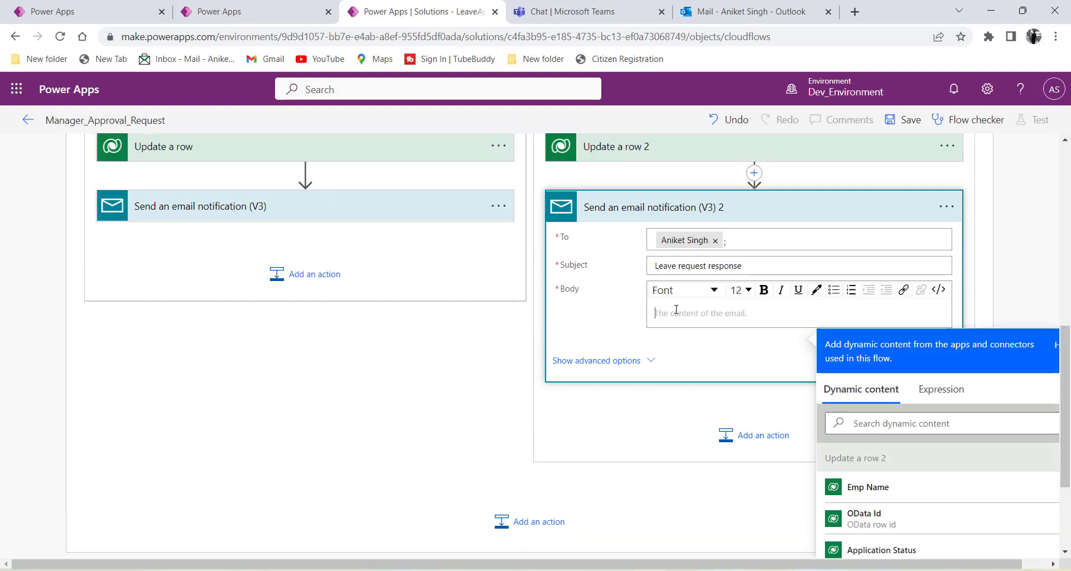
type("Leave request")
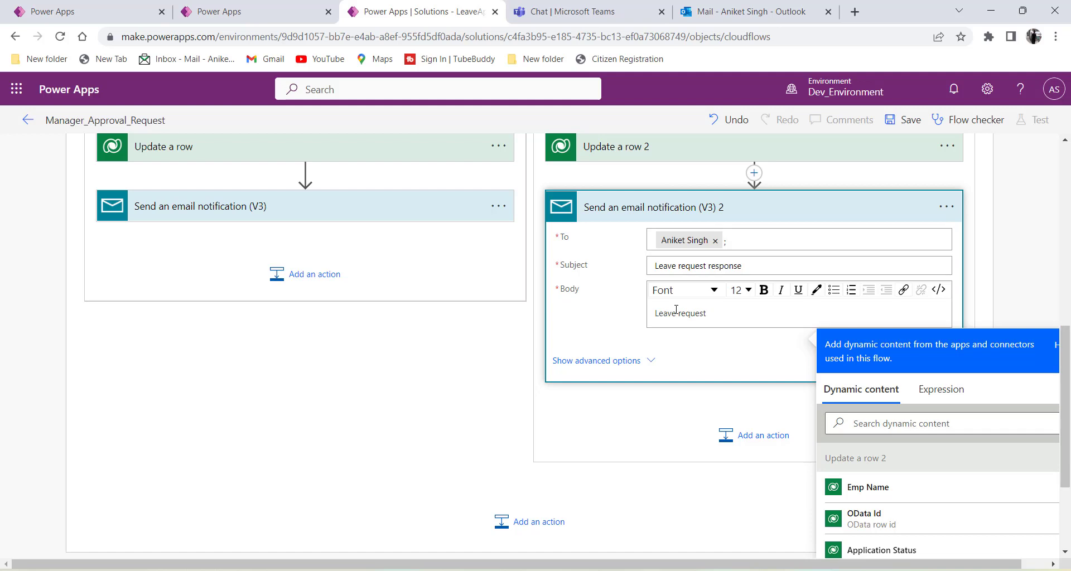
type("is approved.")
double_click(735, 314)
type("rejected.")
left_click(734, 346)
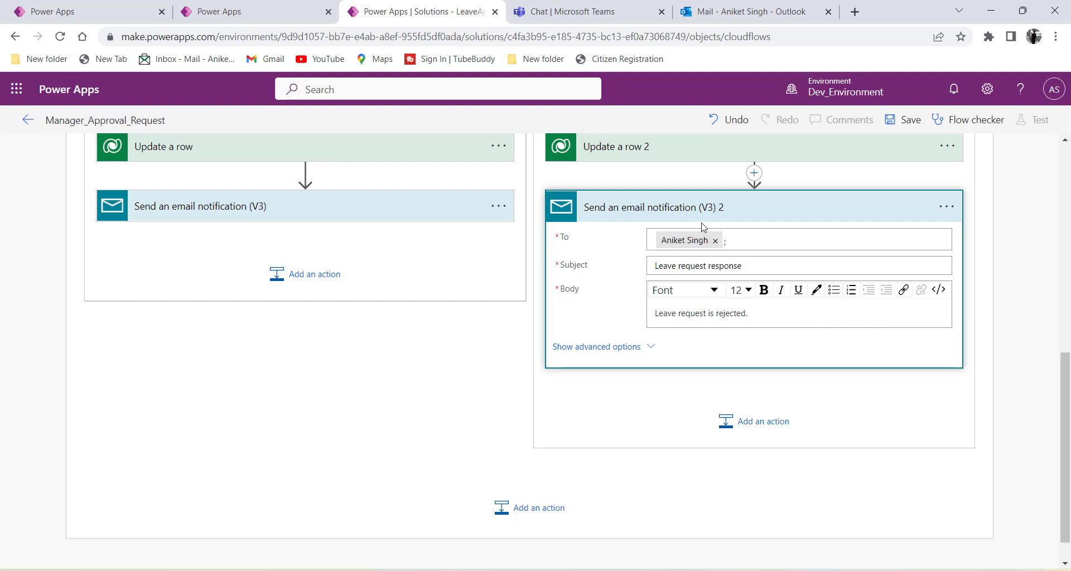
scroll(668, 372, "up", 7)
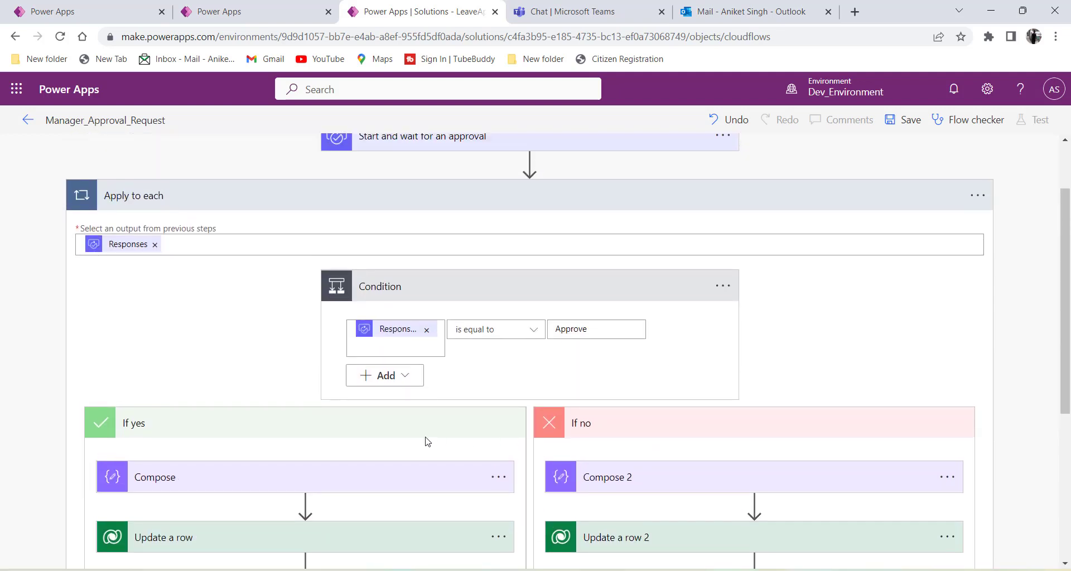
Collapse the If yes, If no and Condition cards, save the flow, and view Vacation Requests.
left_click(424, 436)
left_click(535, 430)
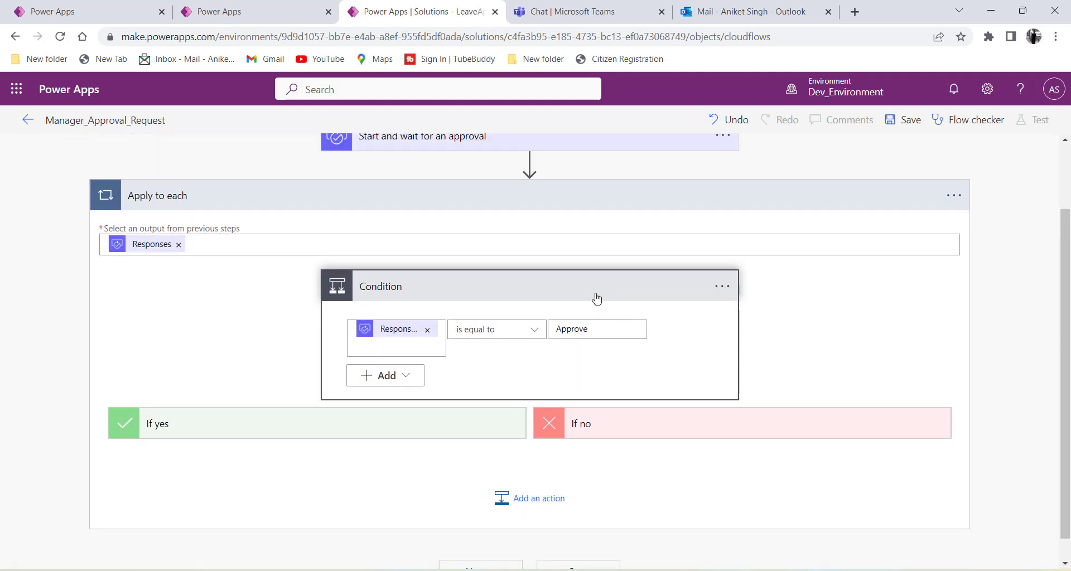
left_click(595, 296)
left_click(907, 125)
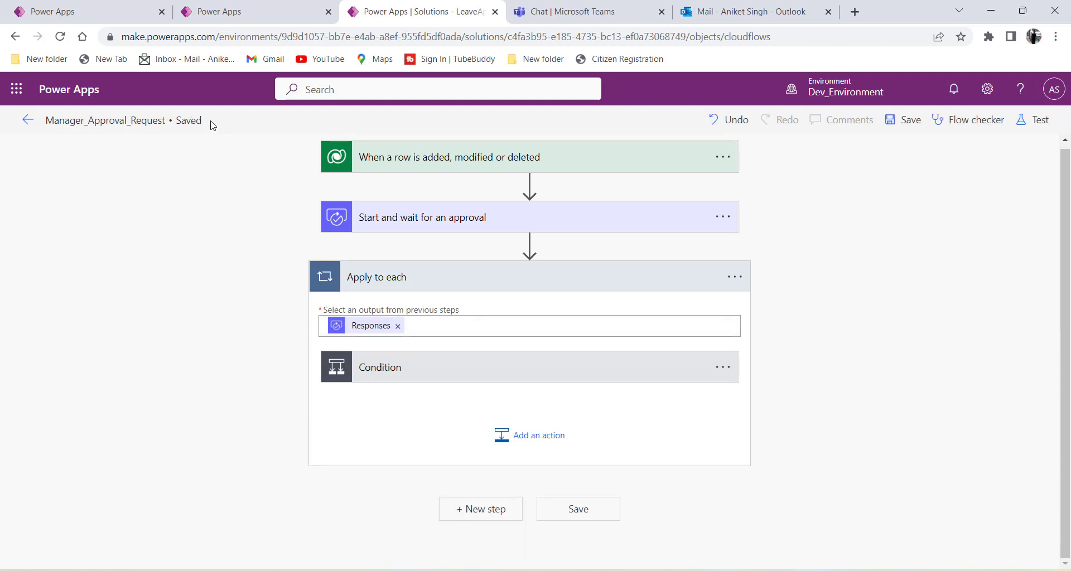
left_click(227, 21)
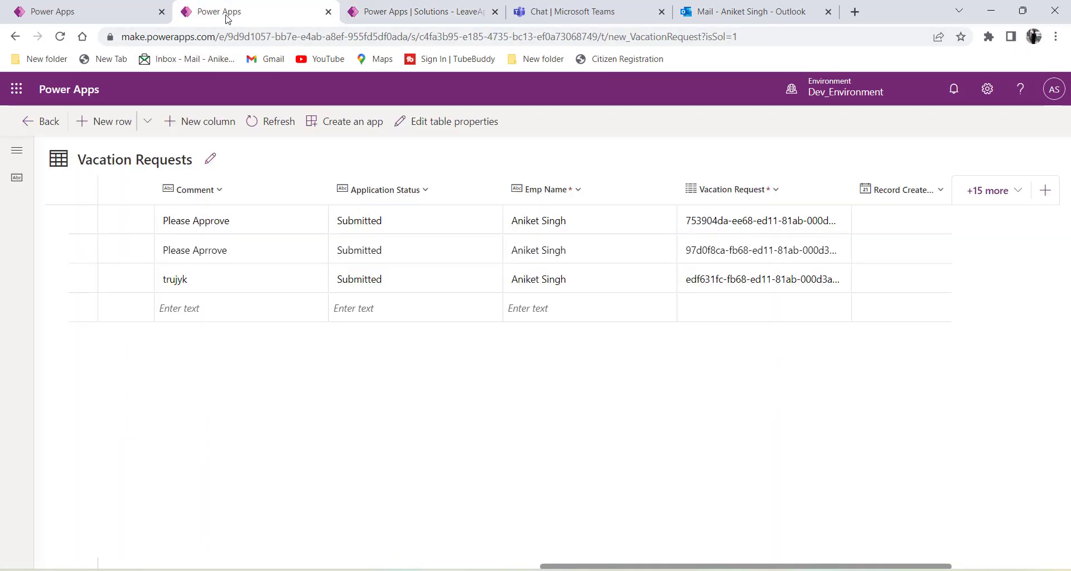
Start a new UnPlanned leave request in LeaveApplication ending 11/22/2022.
left_click(101, 16)
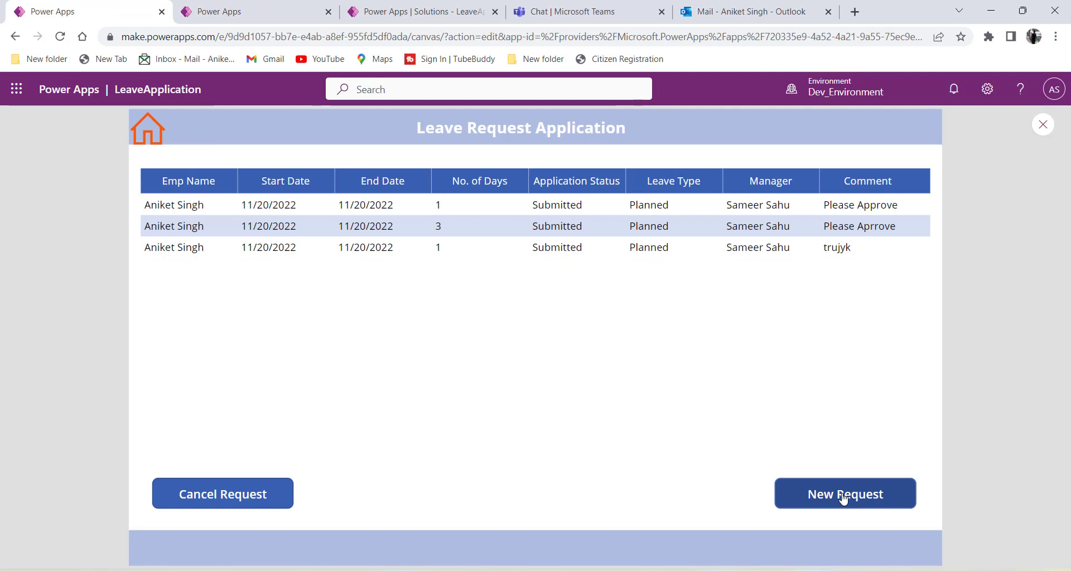
left_click(865, 514)
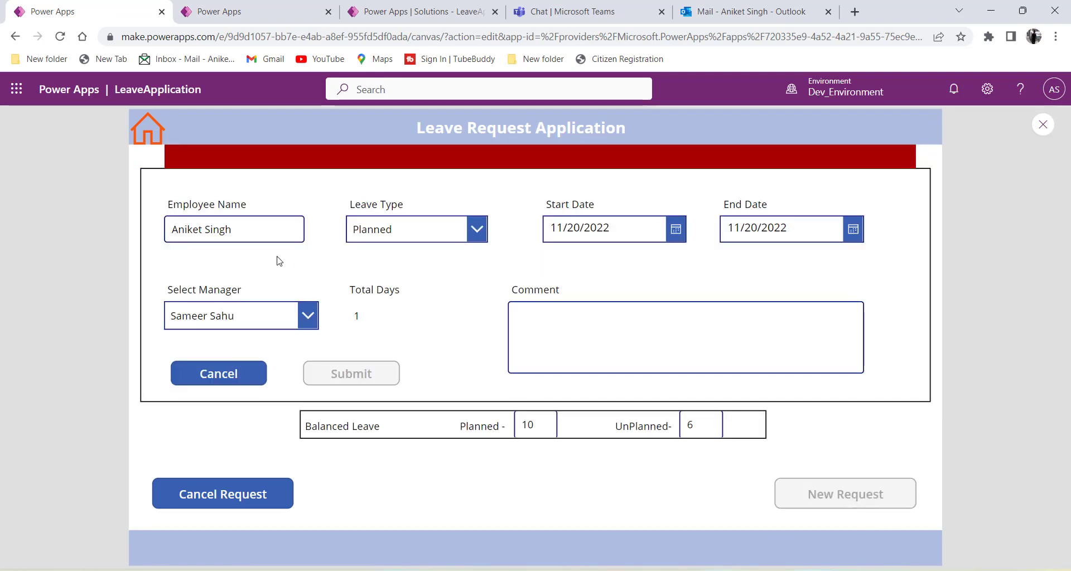
left_click(408, 231)
left_click(402, 278)
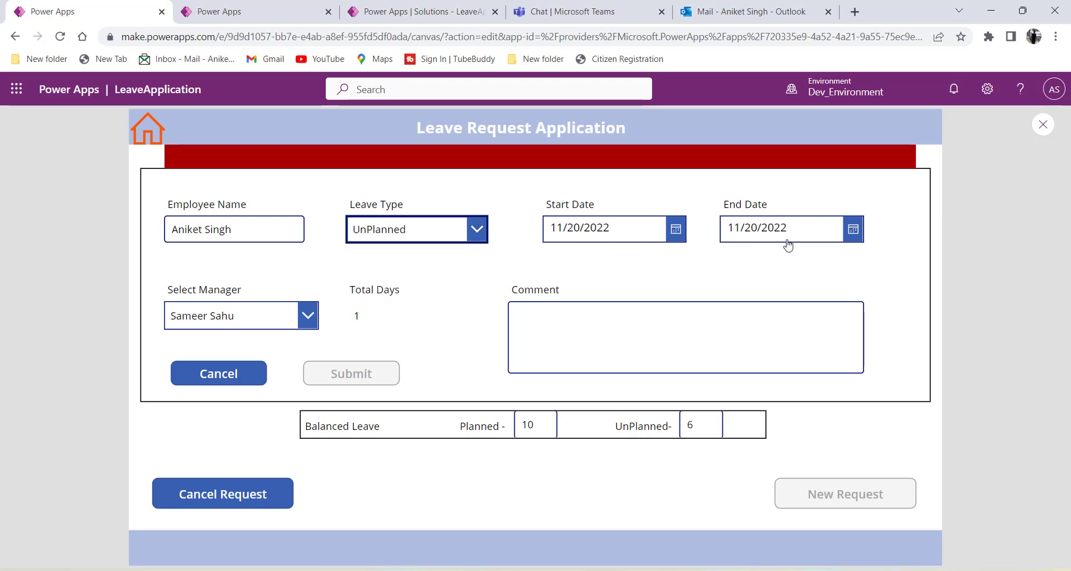
left_click(855, 230)
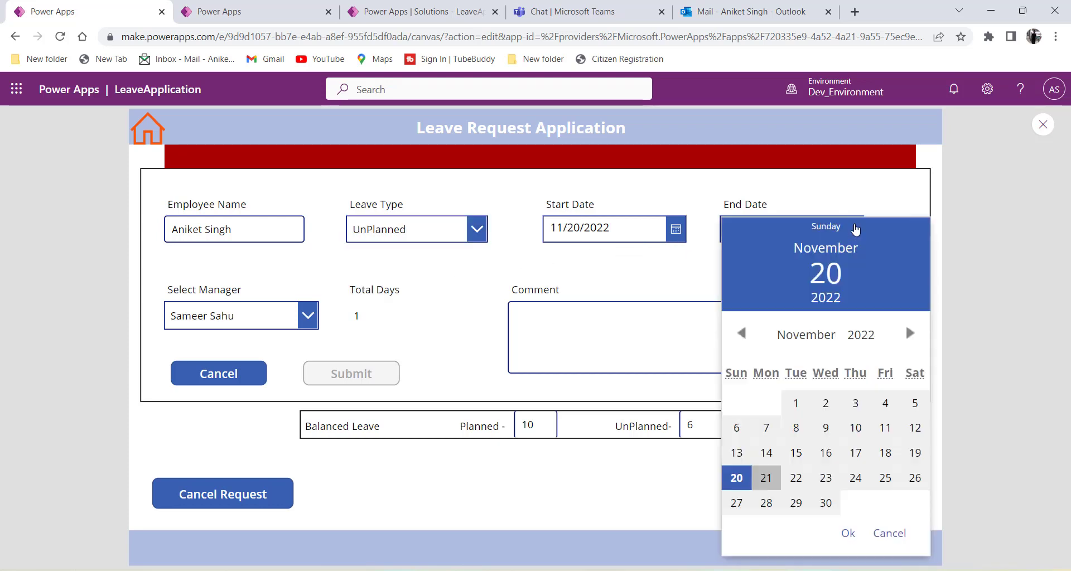
left_click(796, 478)
left_click(847, 533)
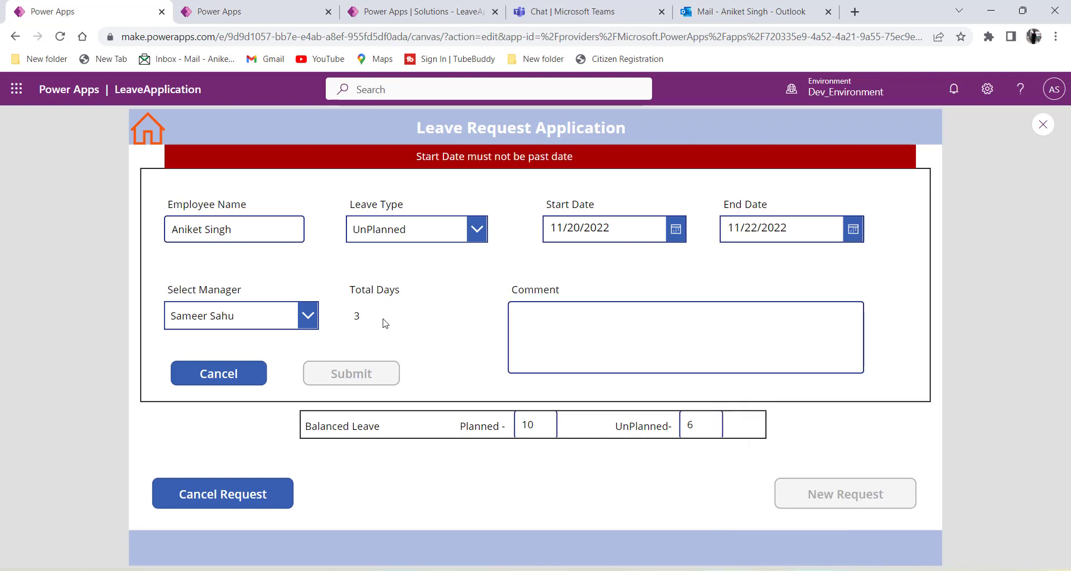
left_click_drag(383, 320, 349, 323)
Choose the other manager as approver and add the comment 'Please approve my request'.
left_click(272, 313)
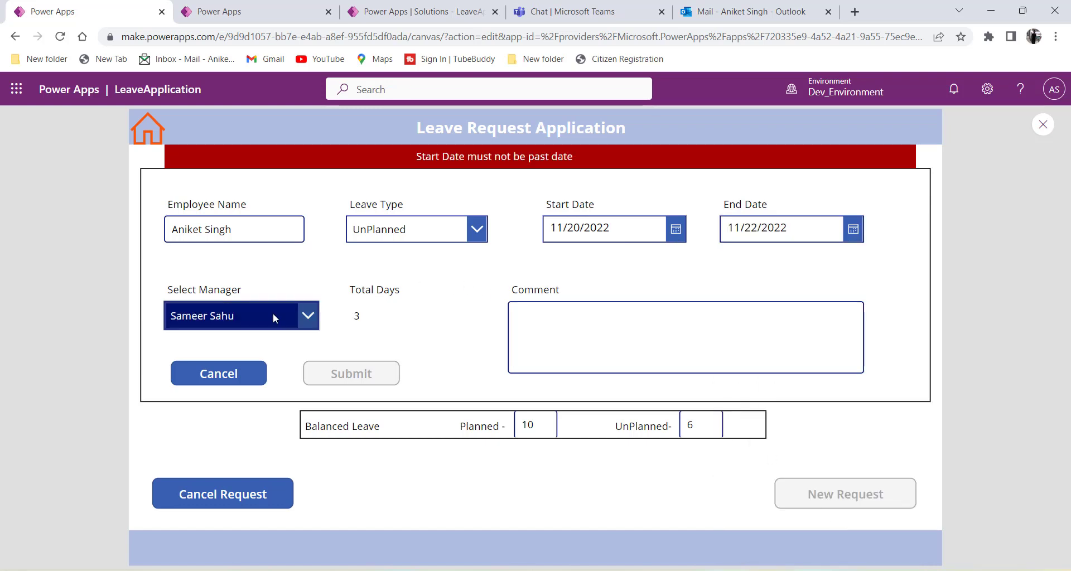
left_click(229, 368)
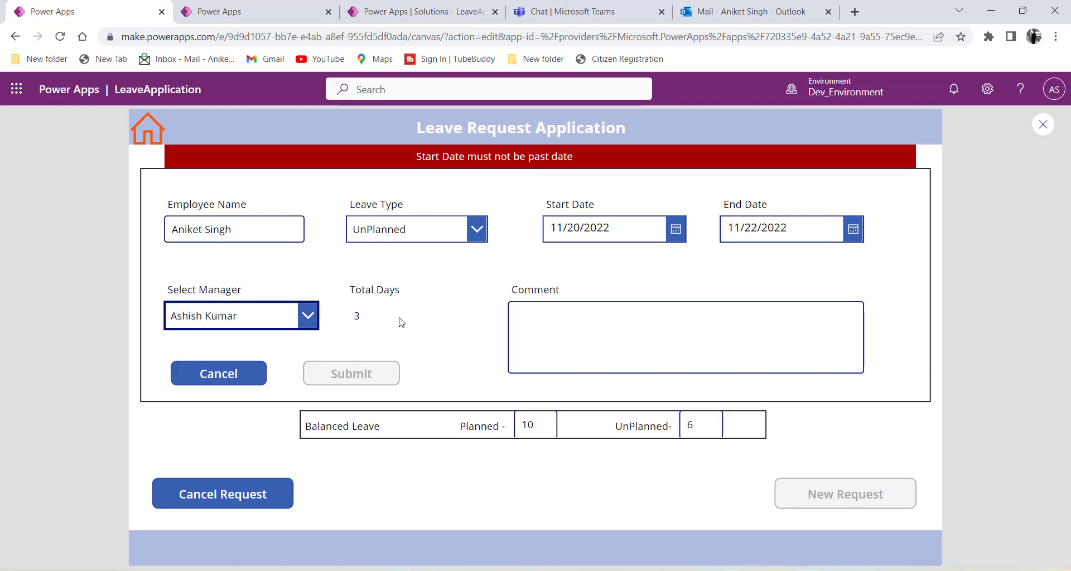
left_click(589, 341)
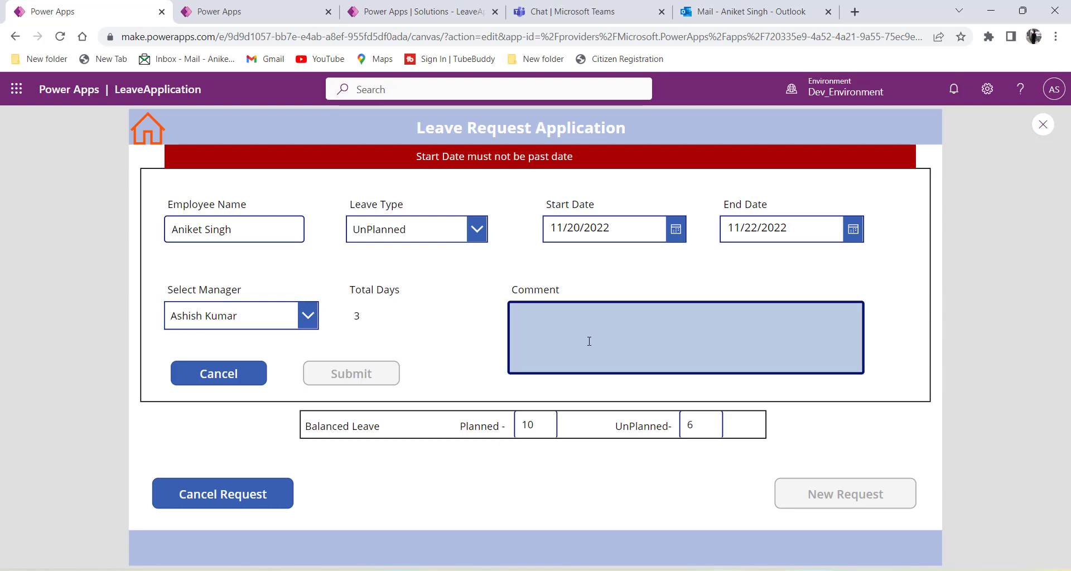
type("Please approve my request.")
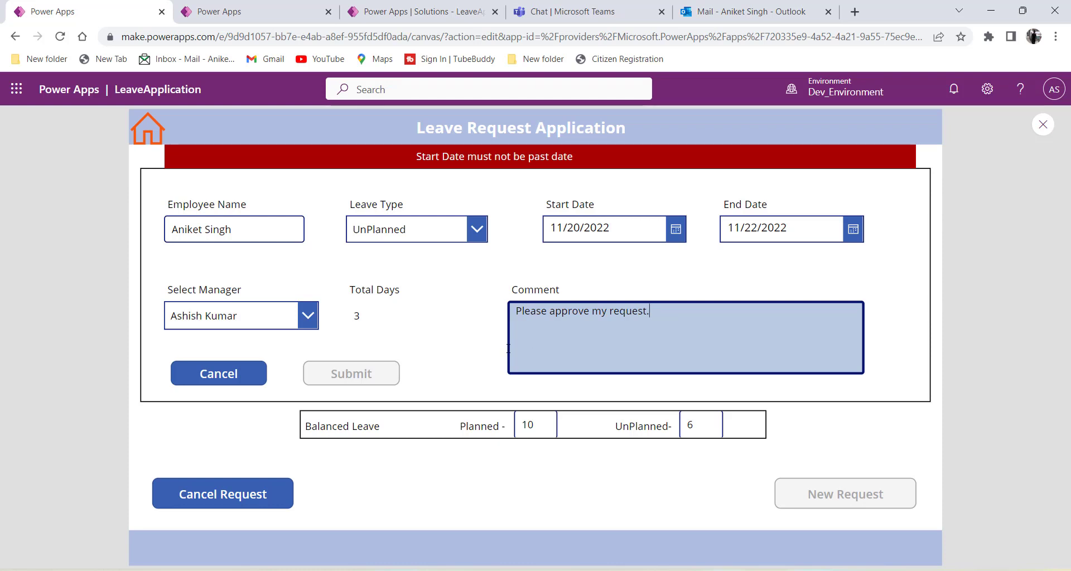
left_click(452, 341)
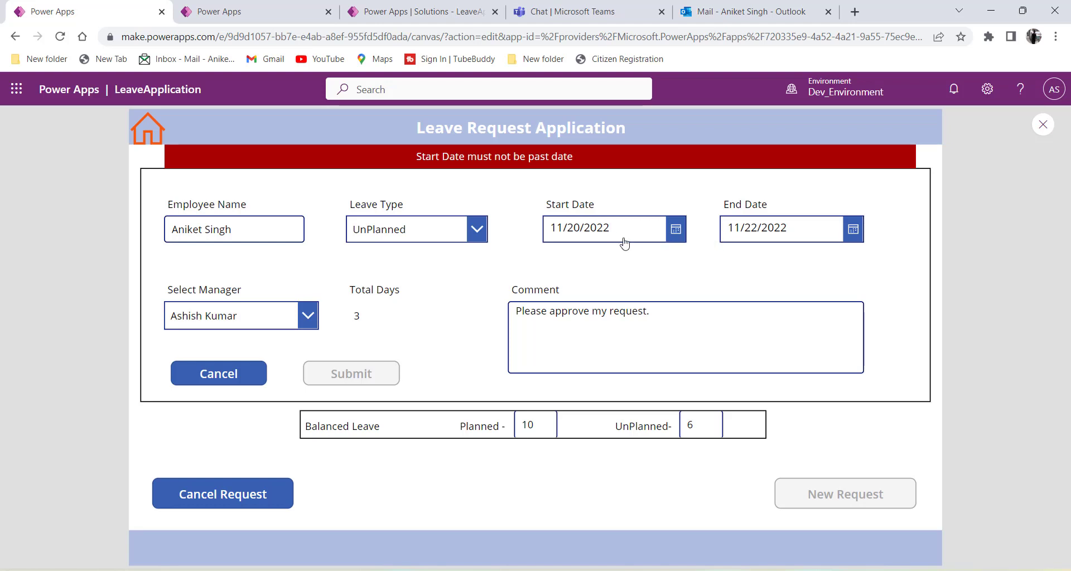
Change the start date to 11/21/2022 and submit the request.
left_click(679, 232)
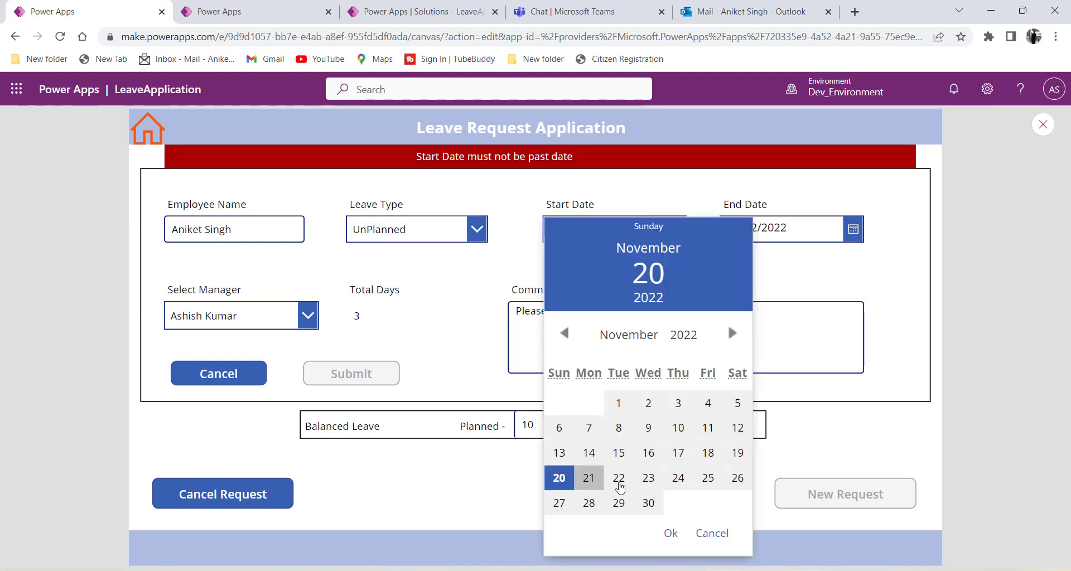
left_click(588, 478)
left_click(671, 533)
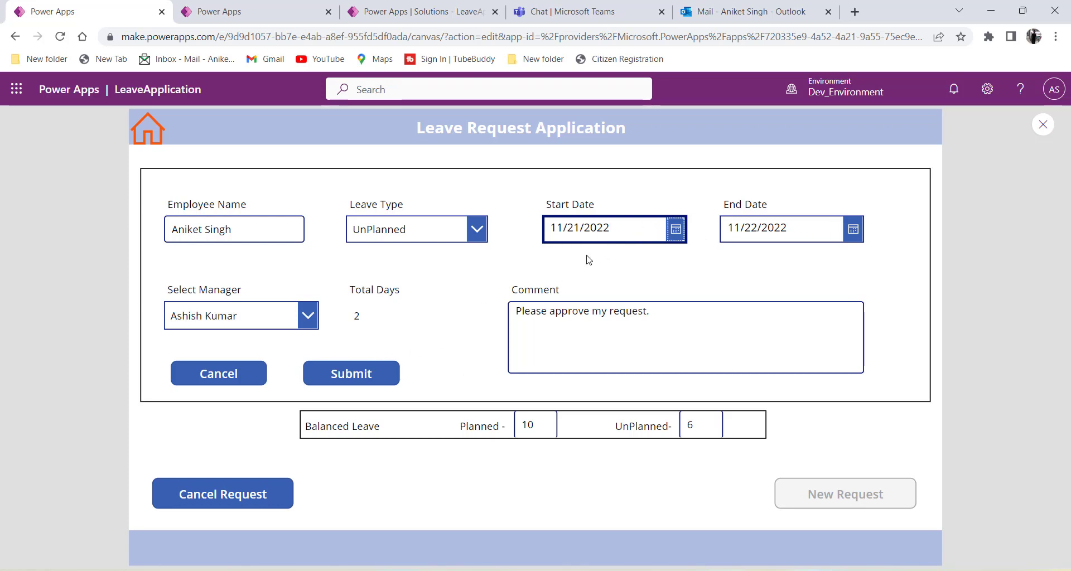
left_click(377, 379)
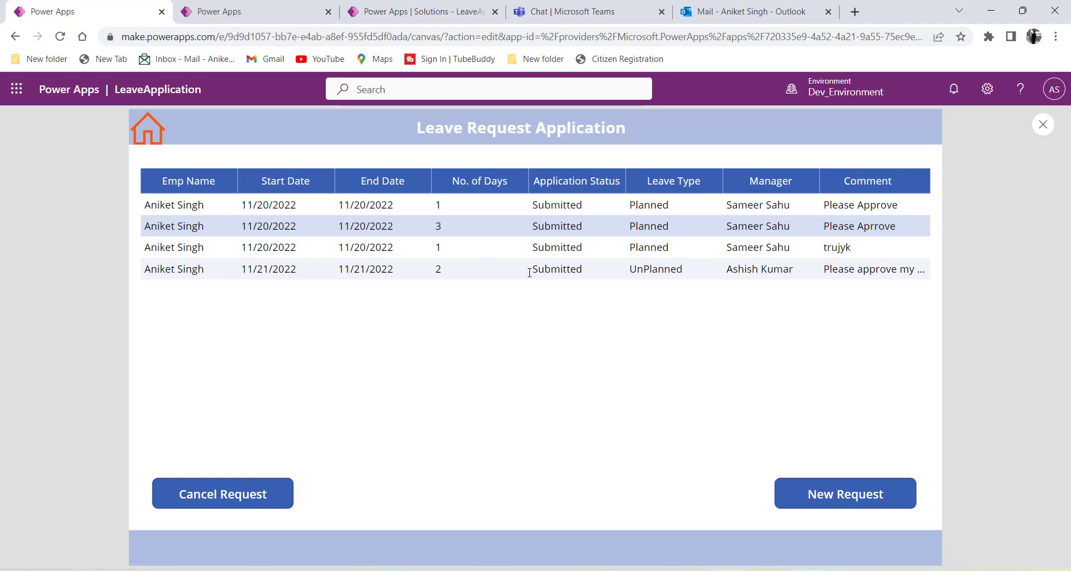
Select the new UnPlanned request, return to the app home, then go to the Manager_Approval_Request flow editor.
left_click(512, 273)
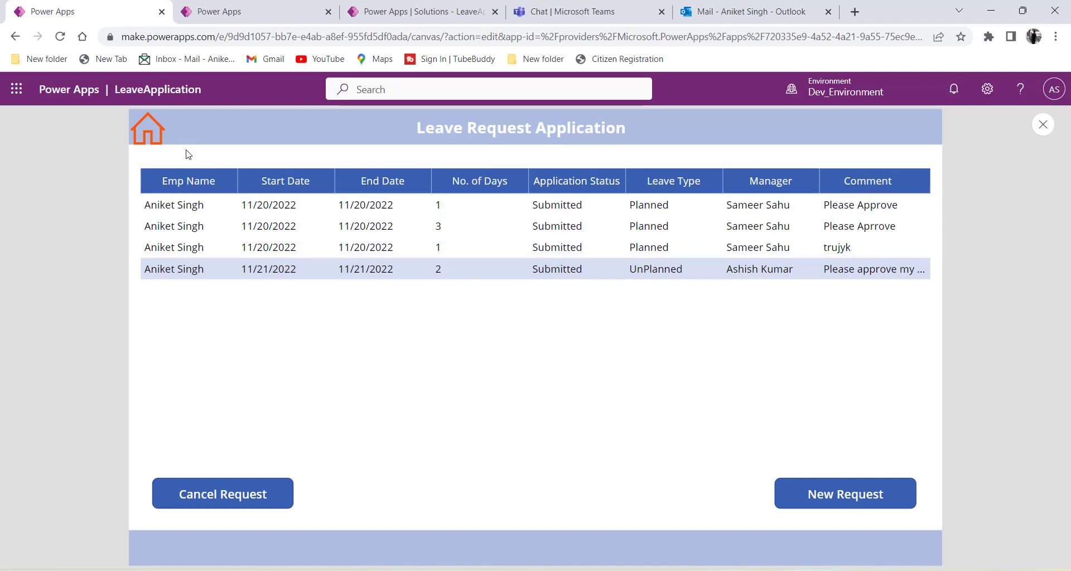
left_click(156, 140)
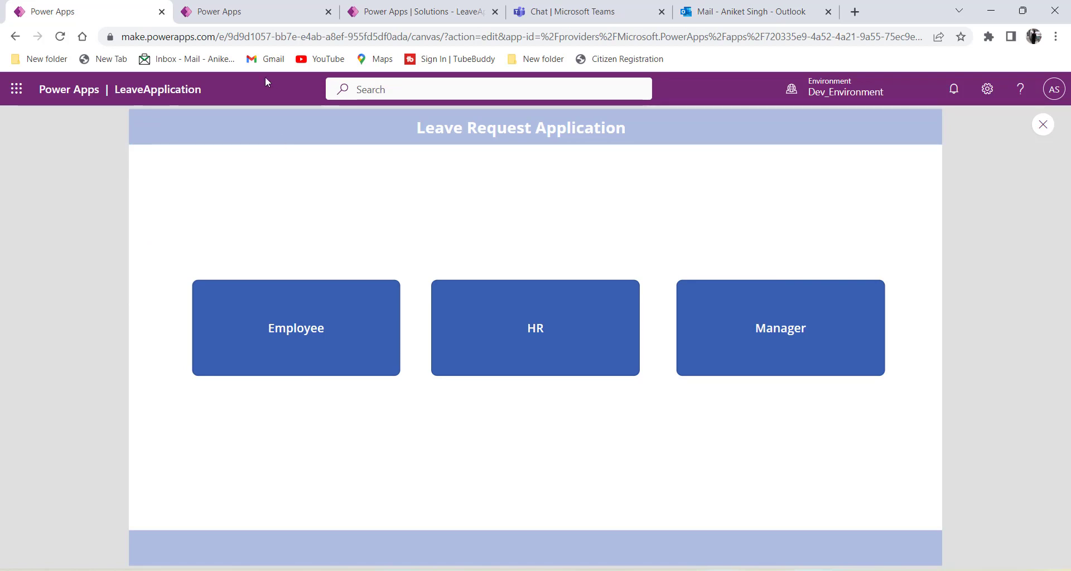
left_click(251, 14)
left_click(422, 13)
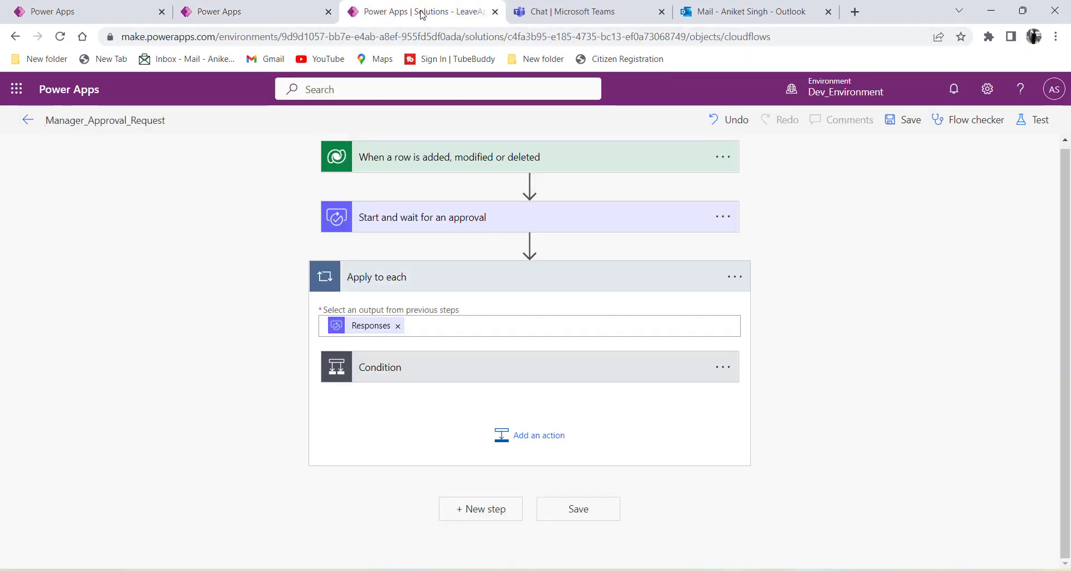
Open Manager_Approval_Request's details and its running 11/21/2022 12:05:23 AM run from run history.
left_click(29, 126)
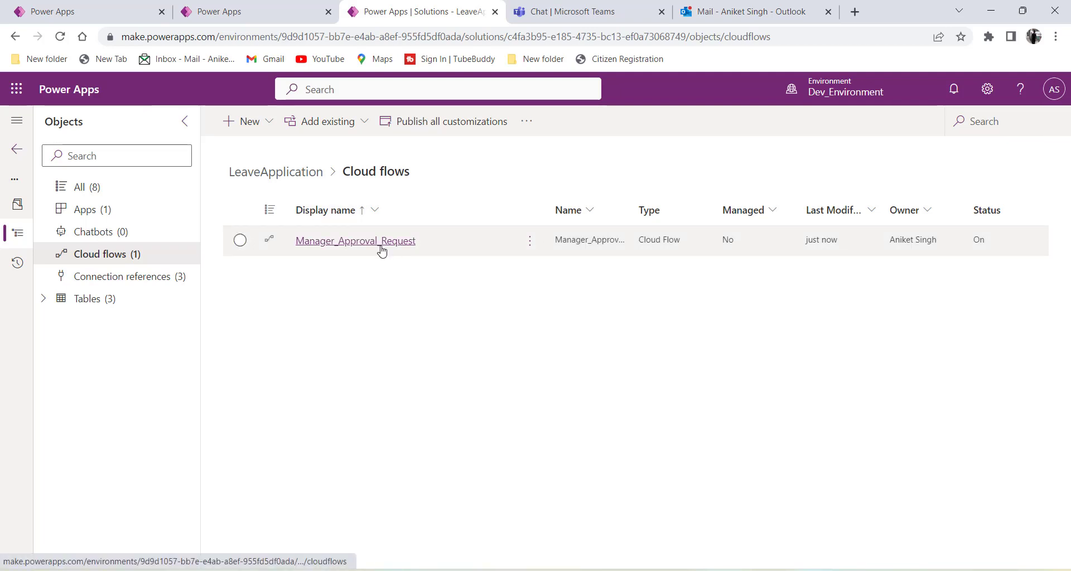
left_click(240, 240)
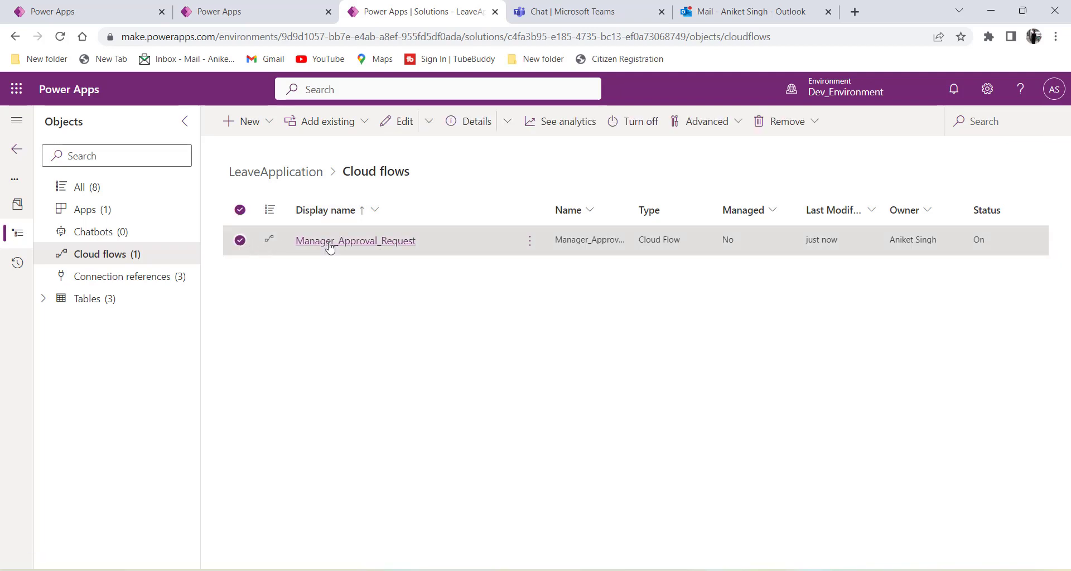
left_click(359, 244)
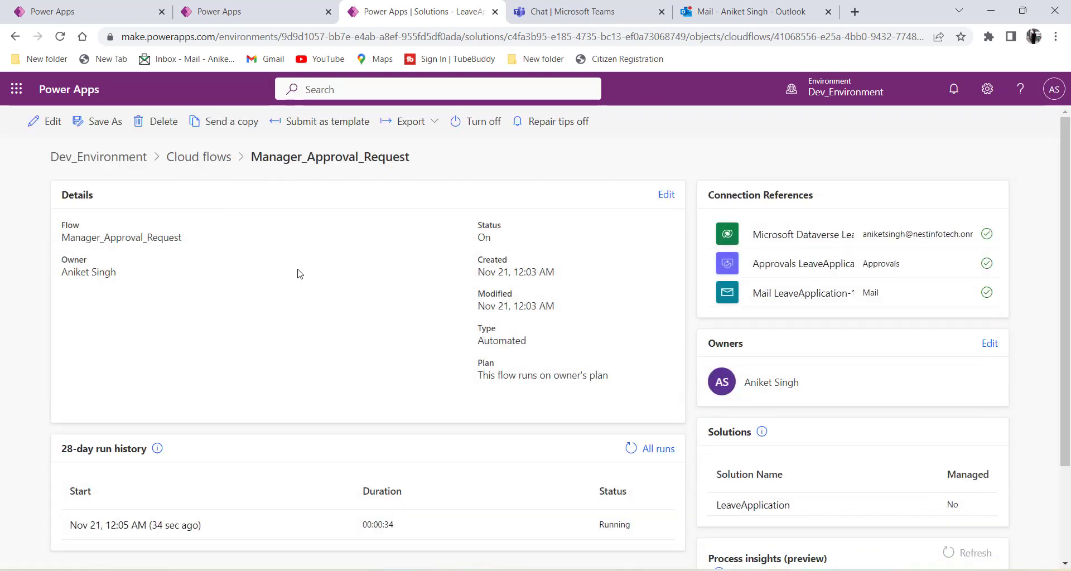
scroll(296, 273, "down", 2)
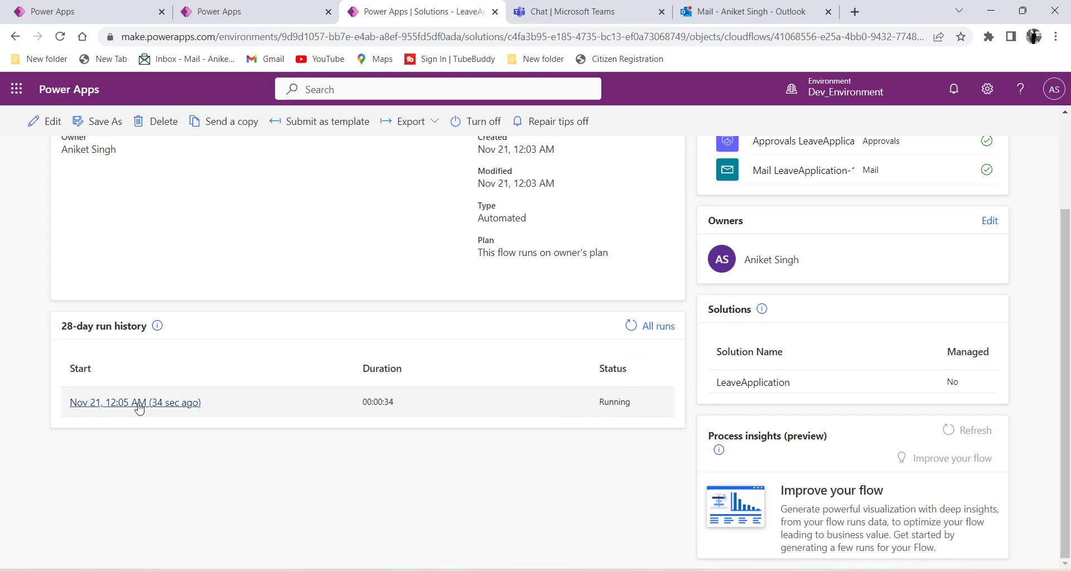
left_click(117, 404)
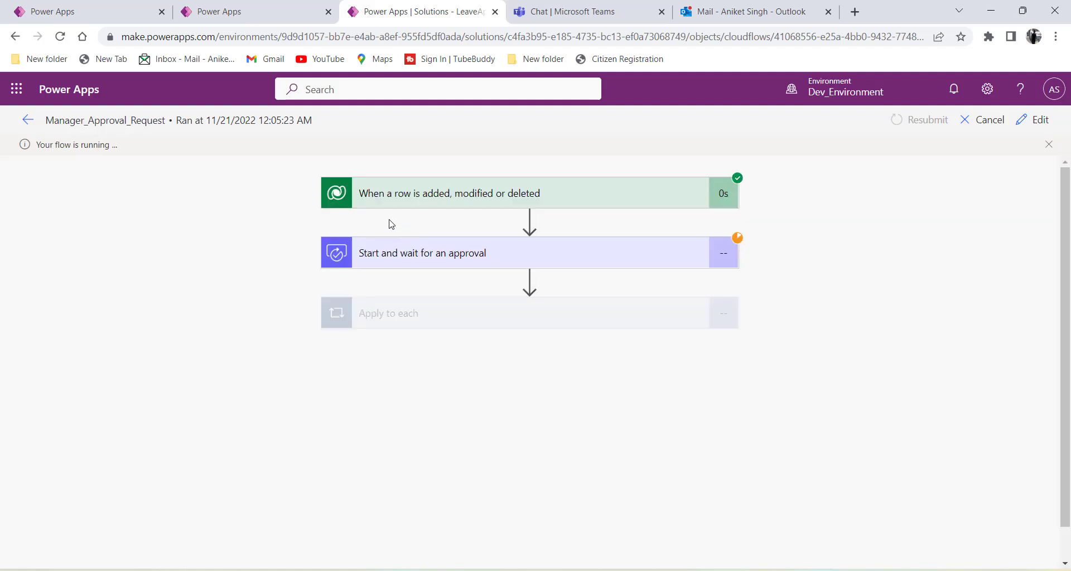
Inspect the trigger's output body: employee name, Active status and new_status Submitted.
left_click(474, 193)
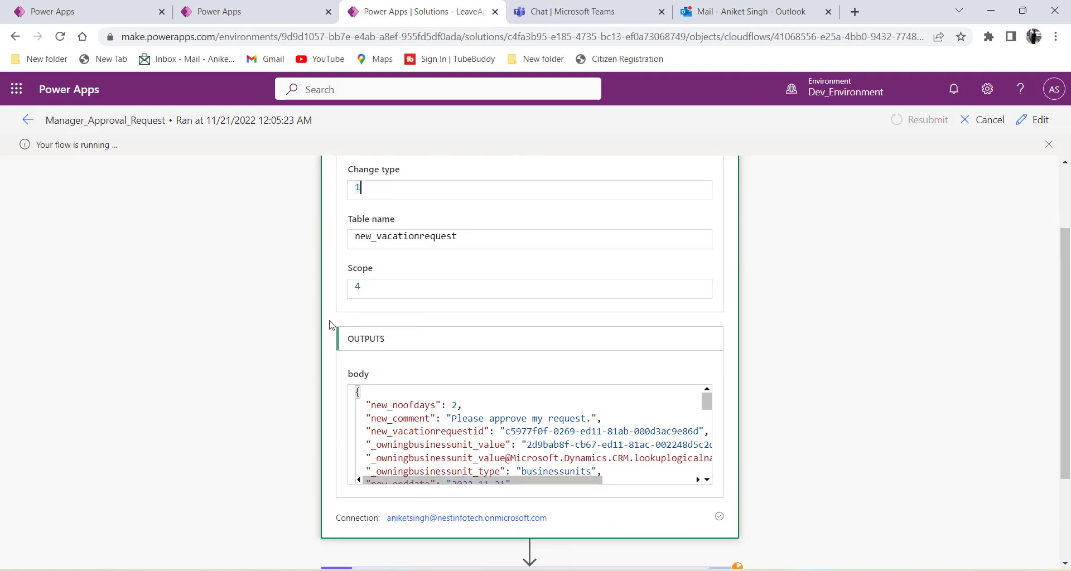
scroll(330, 325, "down", 4)
scroll(423, 323, "down", 2)
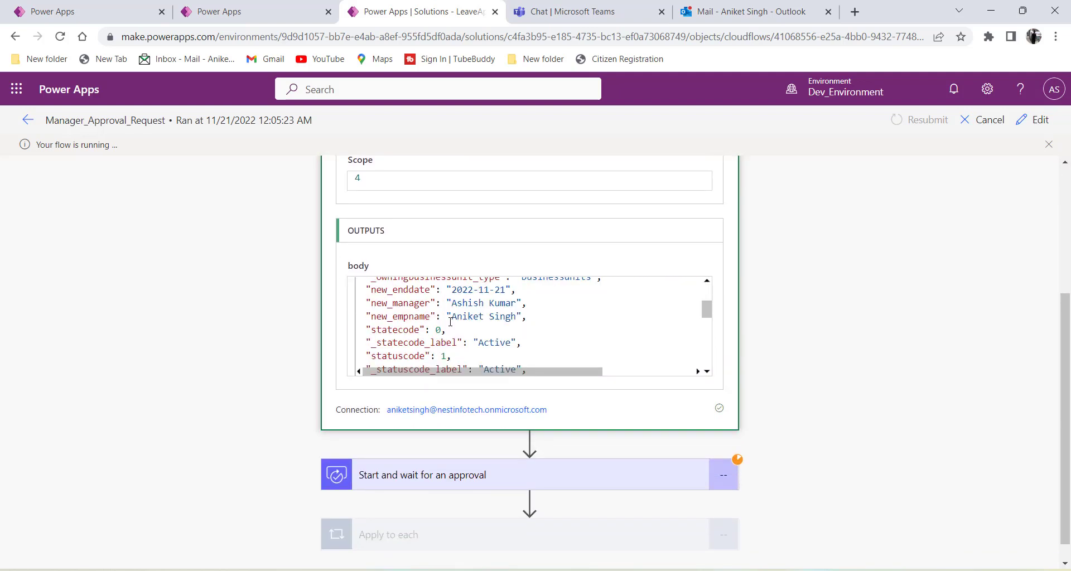
left_click_drag(475, 317, 453, 317)
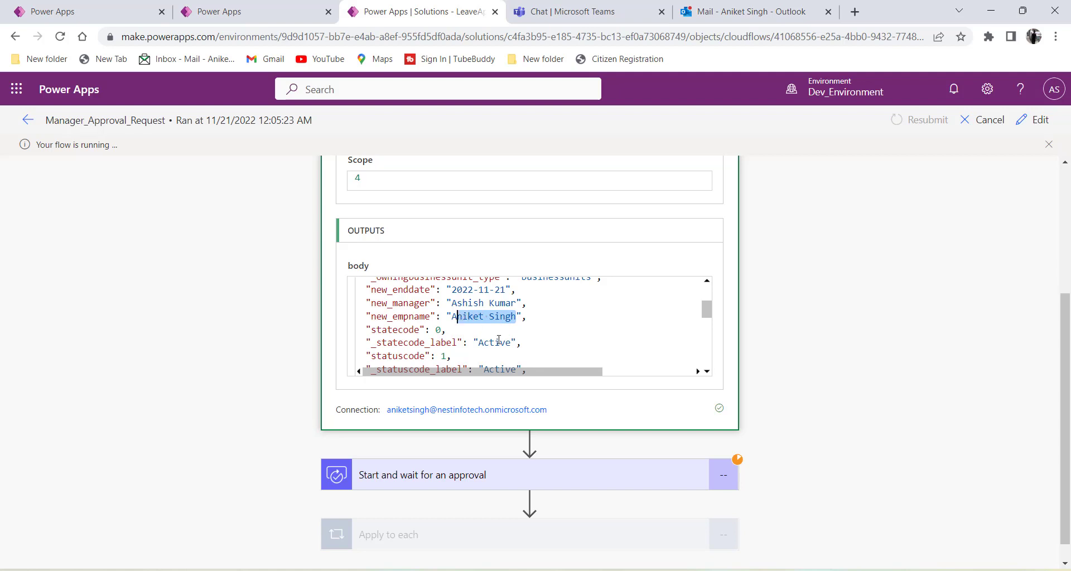
left_click_drag(505, 343, 373, 347)
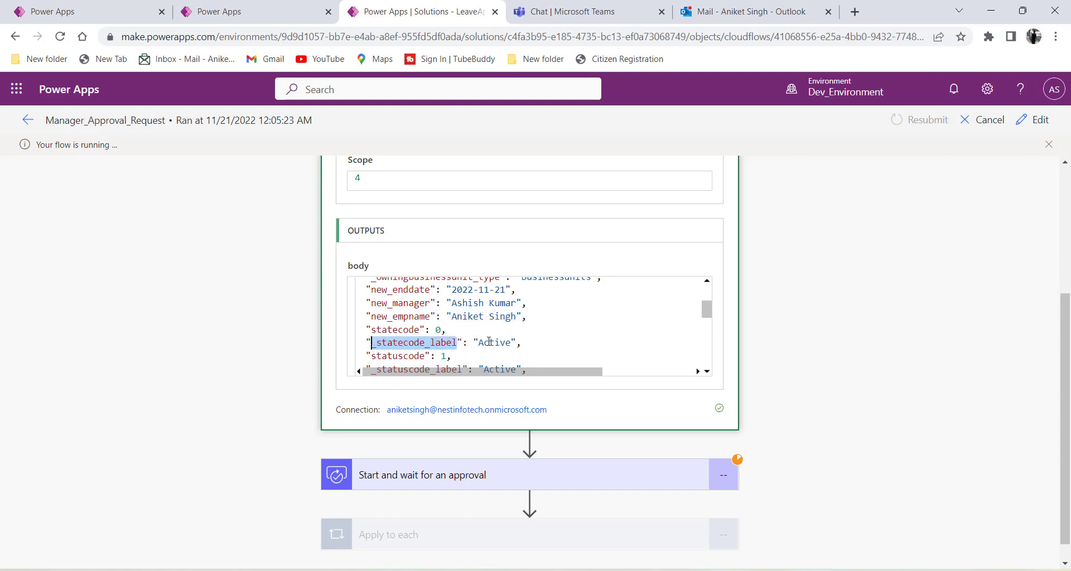
scroll(488, 342, "down", 2)
scroll(509, 339, "up", 5)
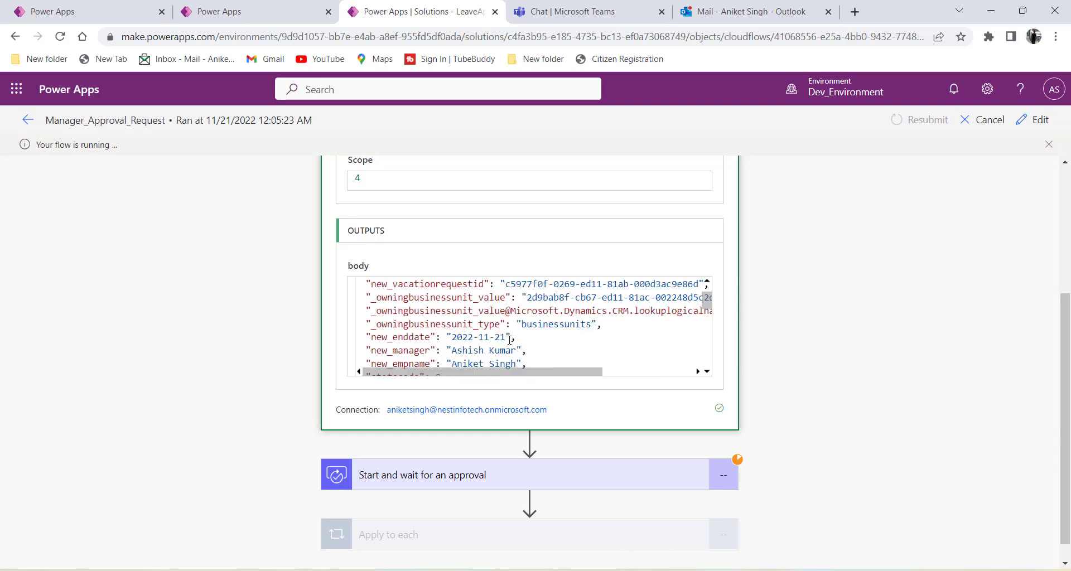
scroll(339, 299, "up", 4)
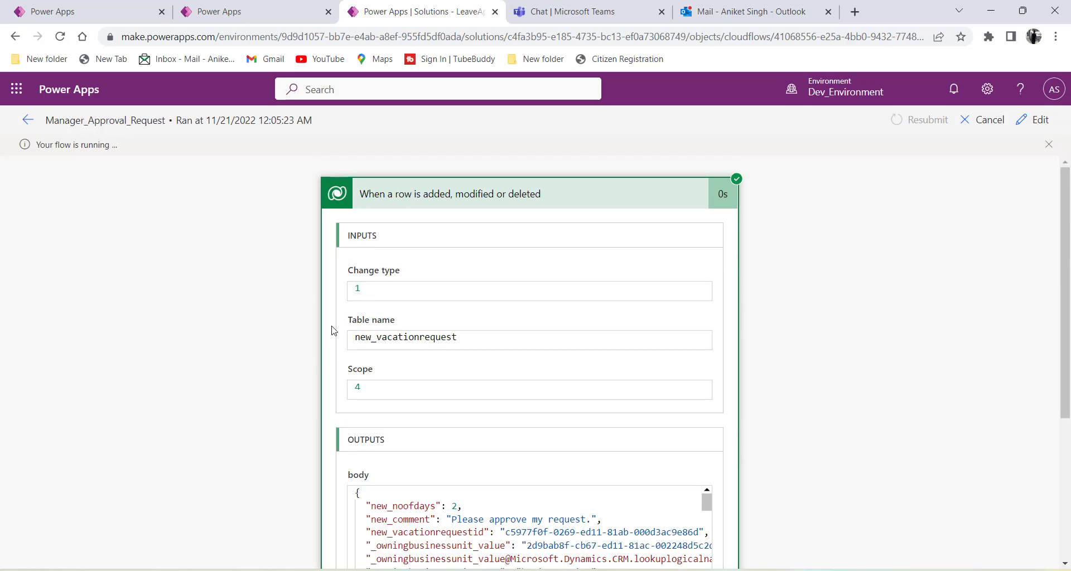
scroll(348, 334, "down", 4)
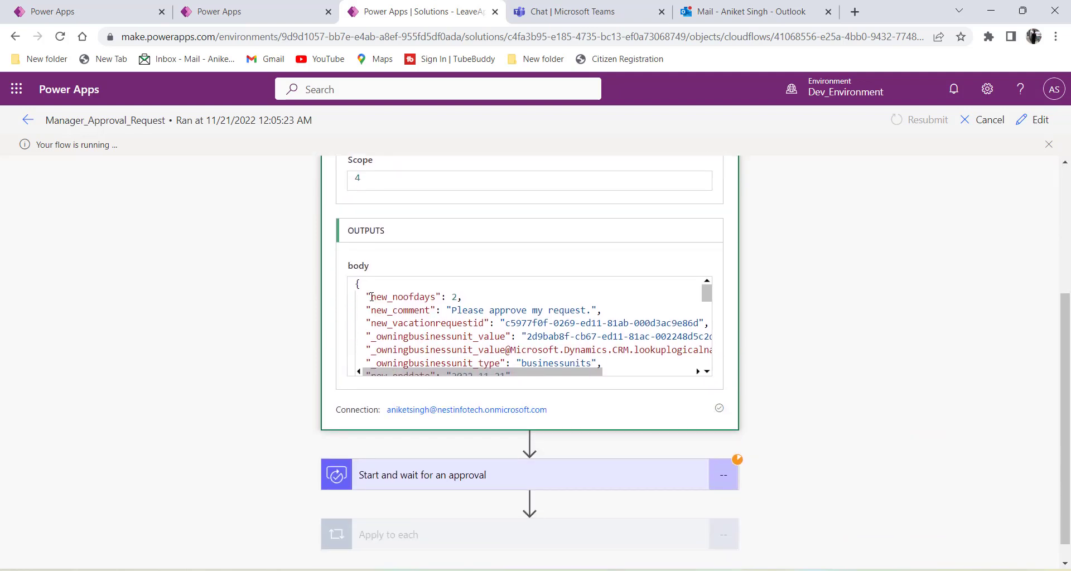
left_click_drag(365, 292, 524, 357)
scroll(515, 352, "up", 1)
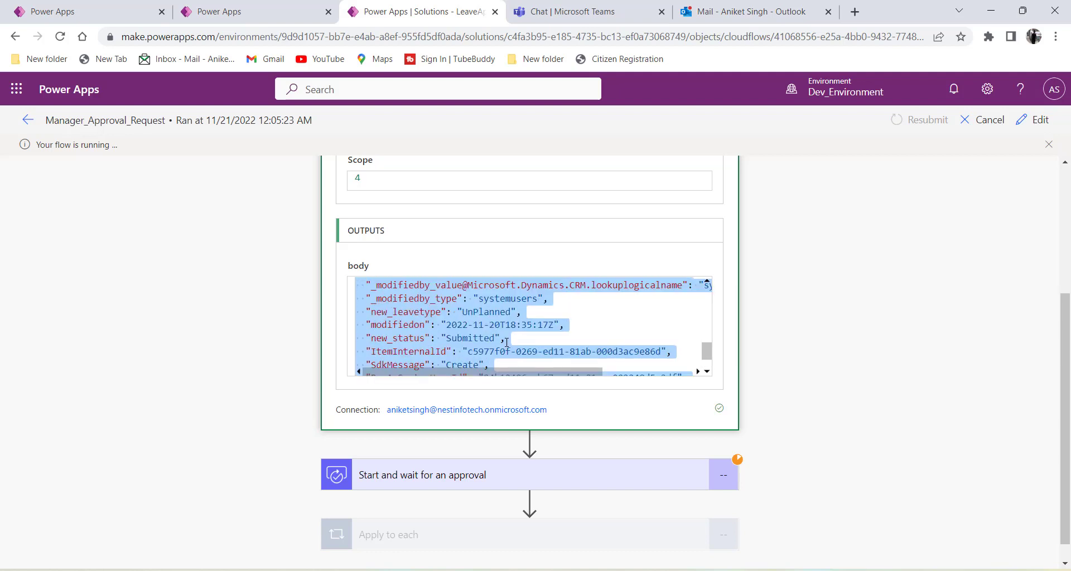
left_click(473, 324)
left_click_drag(367, 339, 426, 352)
left_click_drag(508, 339, 495, 339)
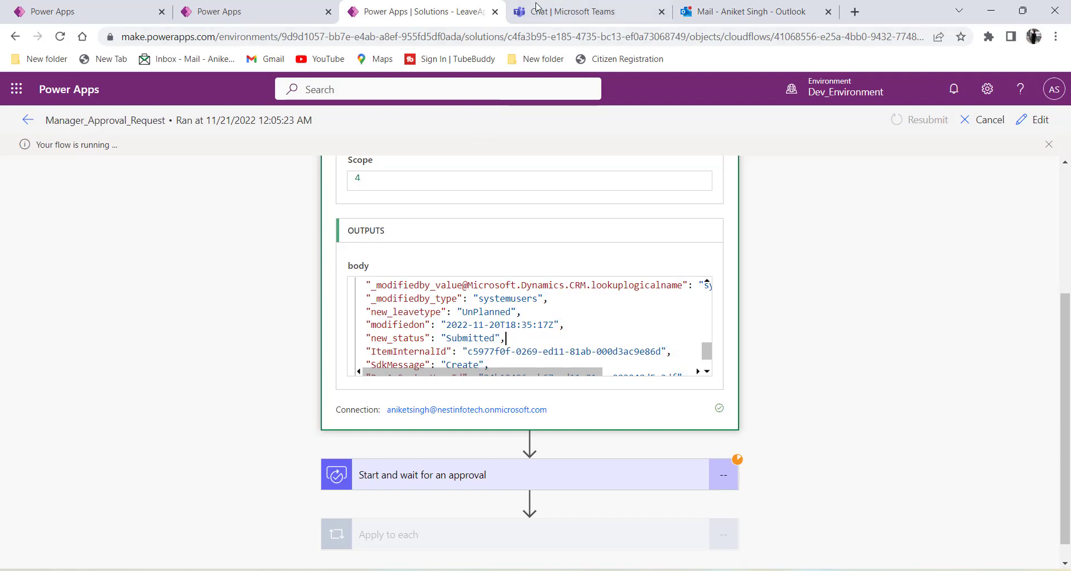
Refresh the Vacation Requests table so the new 11/21/2022 12:05 AM Submitted row appears.
left_click(290, 20)
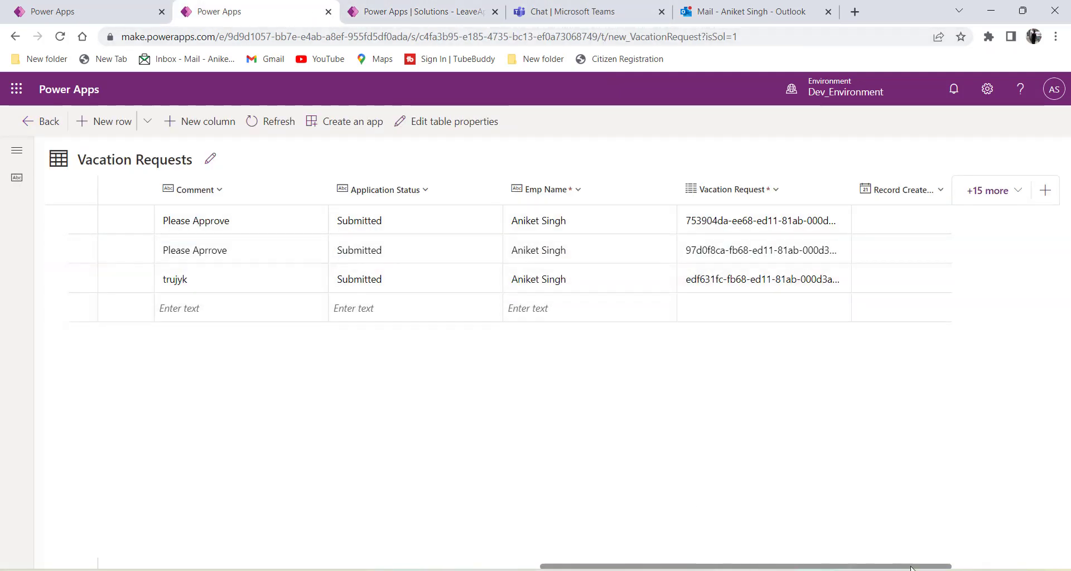
scroll(461, 329, "left", 15)
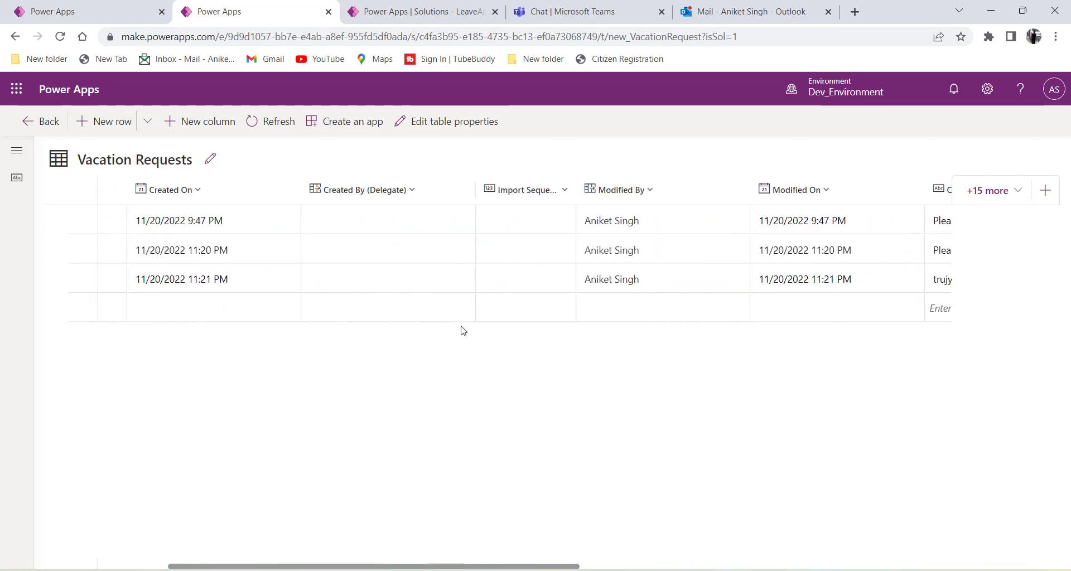
left_click(272, 122)
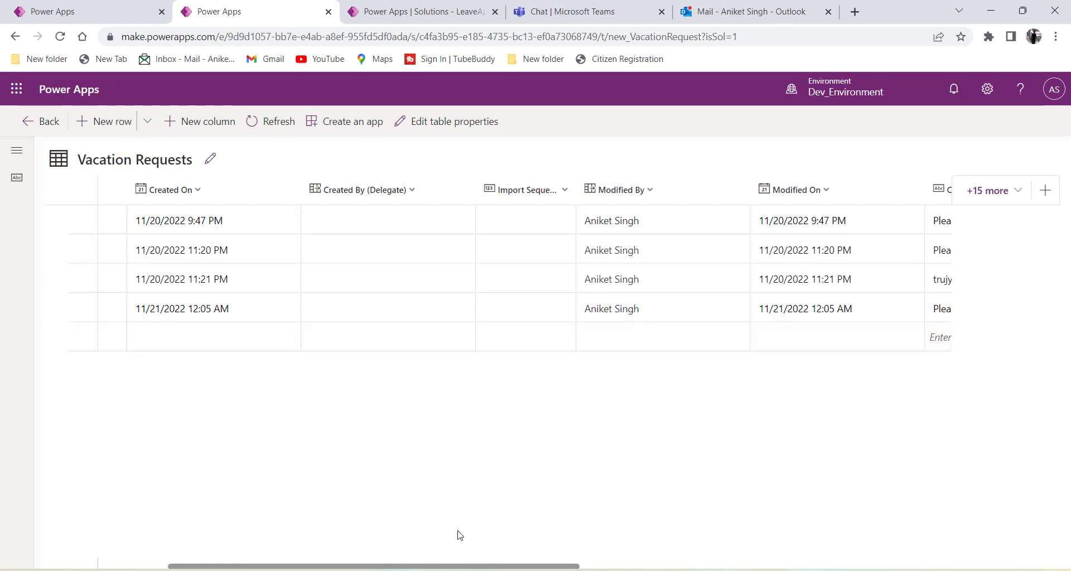
left_click_drag(449, 568, 788, 568)
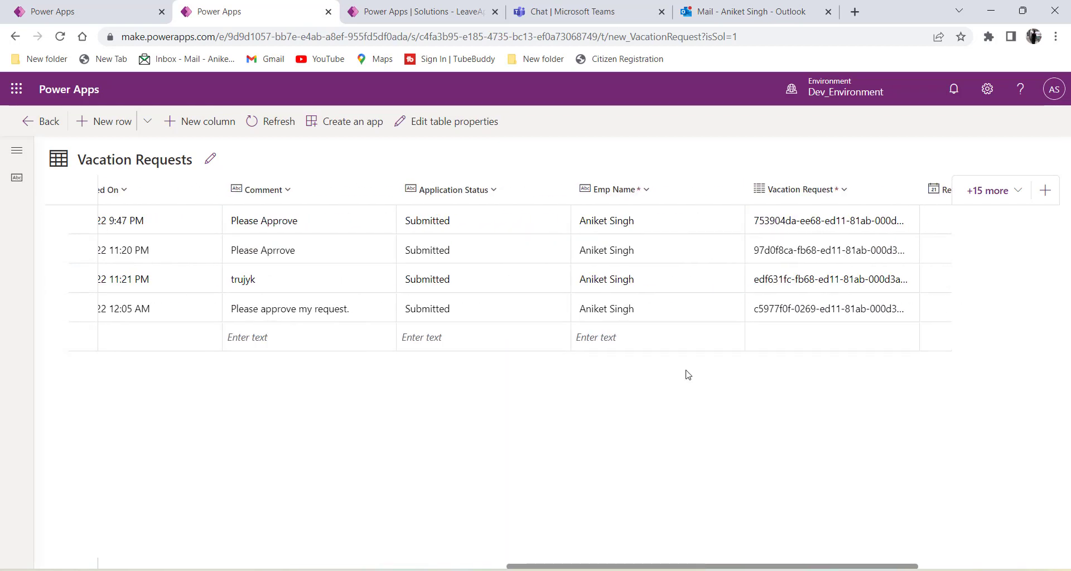
In the flow run, collapse the trigger and expand the waiting Start and wait for an approval step.
left_click(412, 12)
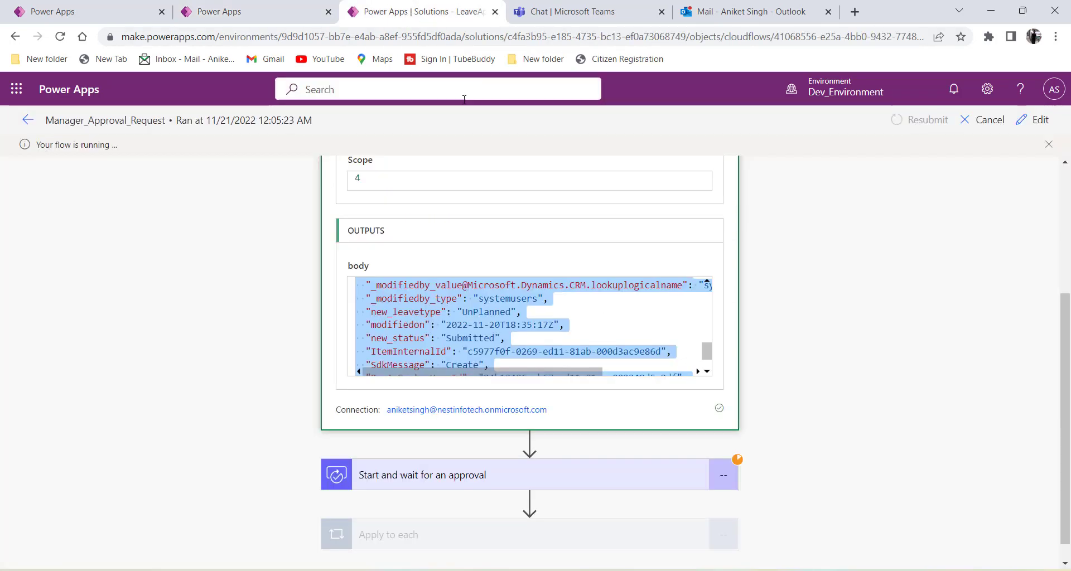
scroll(368, 214, "up", 4)
left_click(391, 204)
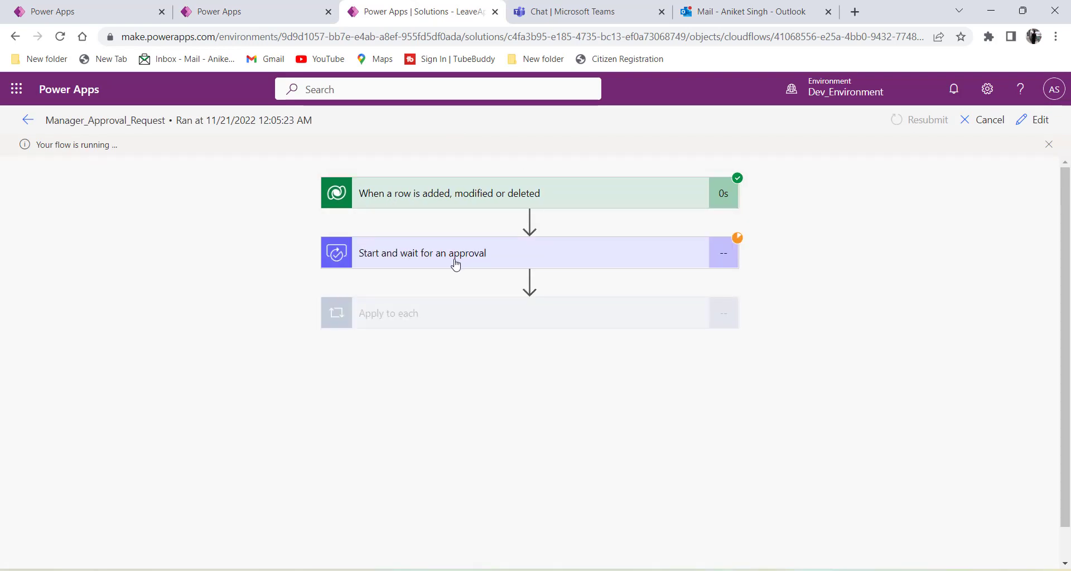
left_click(481, 265)
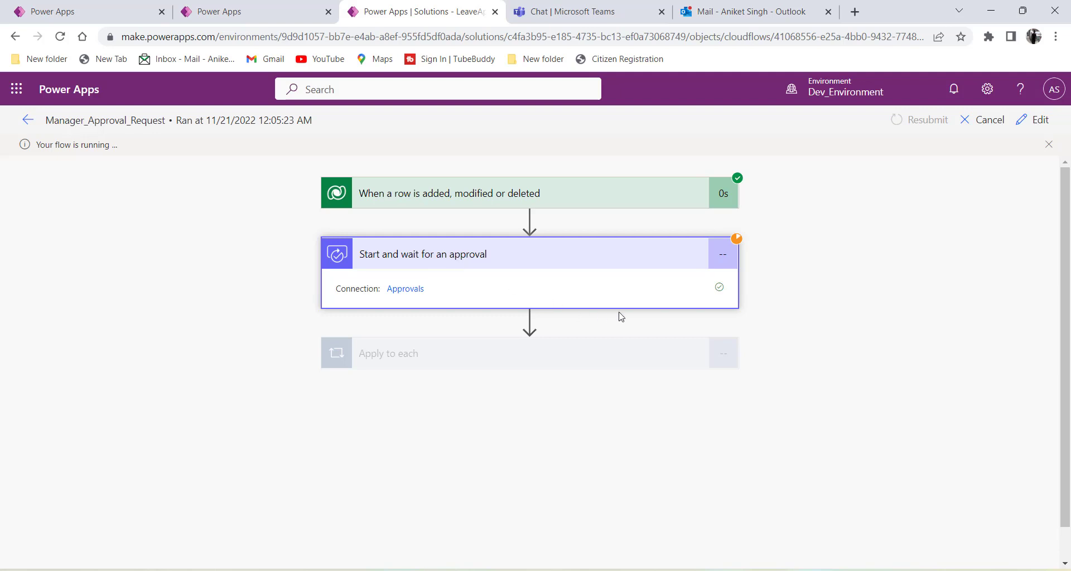
Open the new Approval Request email in Outlook and read its header, heading and requested-by line.
left_click(702, 20)
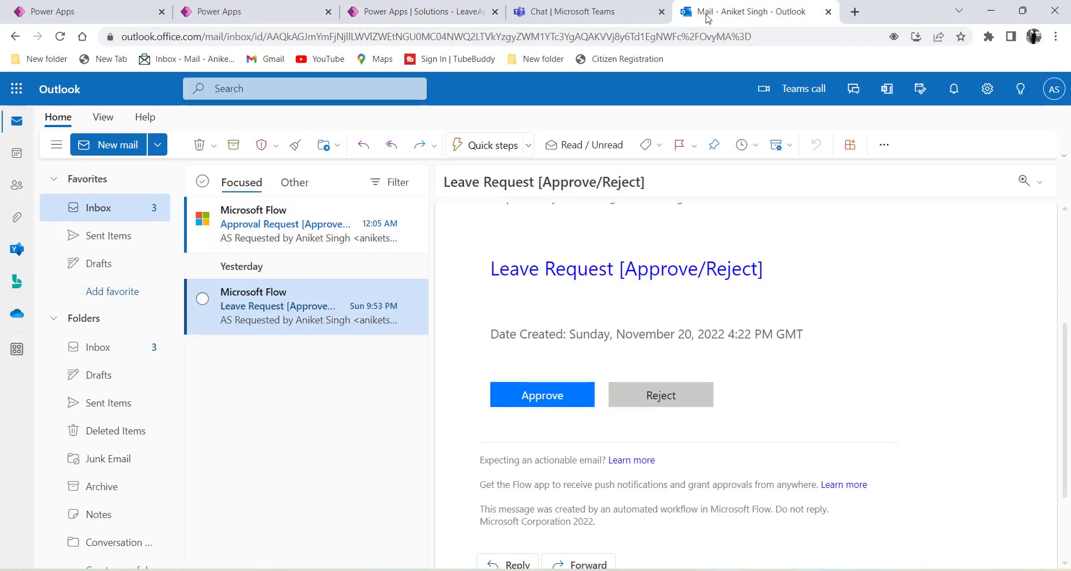
left_click(254, 228)
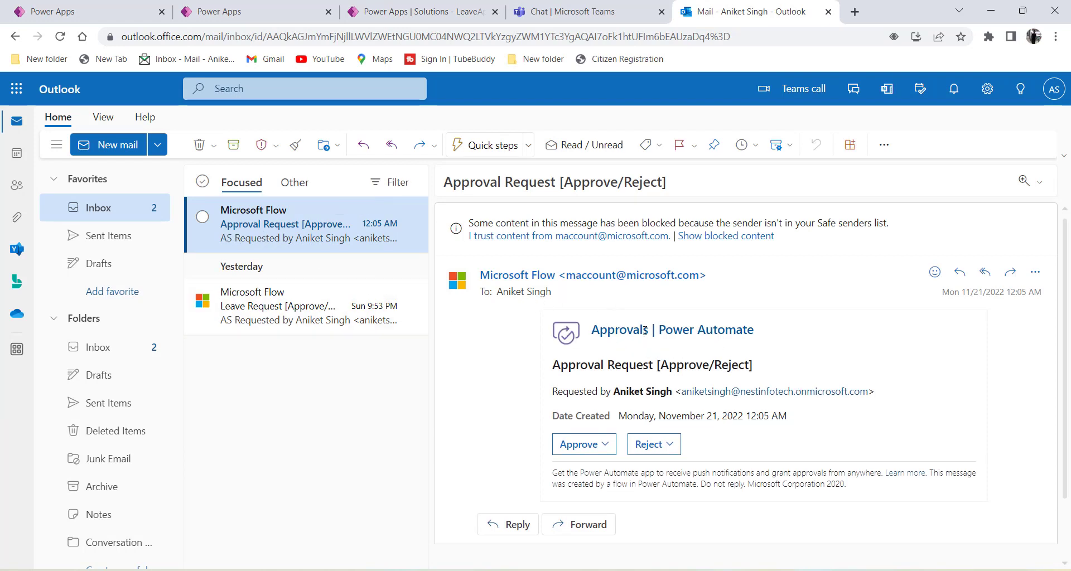
left_click_drag(642, 330, 592, 330)
left_click_drag(757, 331, 591, 330)
left_click(648, 394)
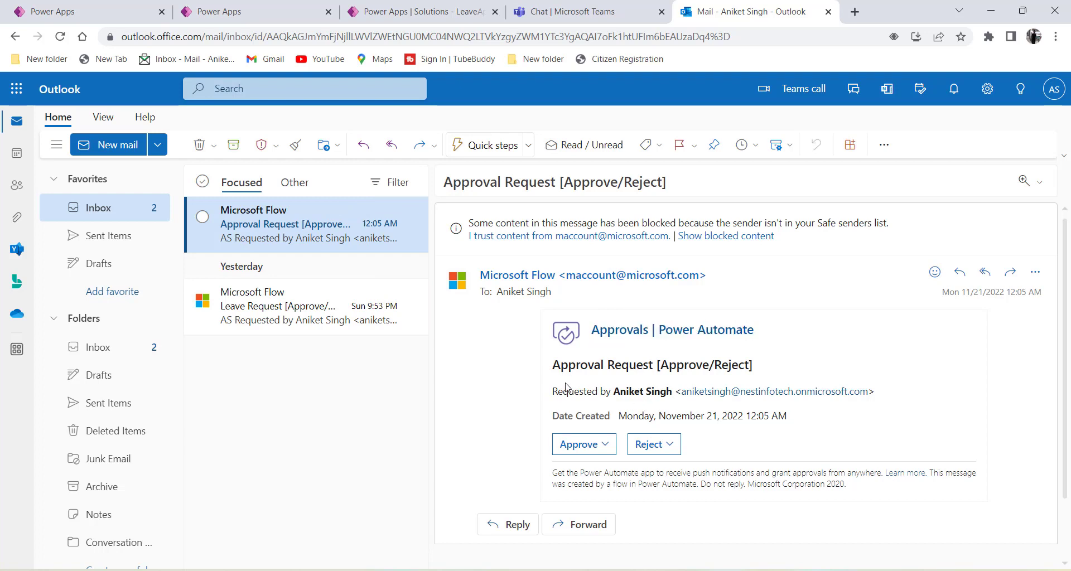
mouse_move(551, 370)
left_mouse_down()
mouse_move(719, 381)
mouse_move(767, 366)
mouse_move(679, 376)
mouse_move(554, 368)
left_mouse_up()
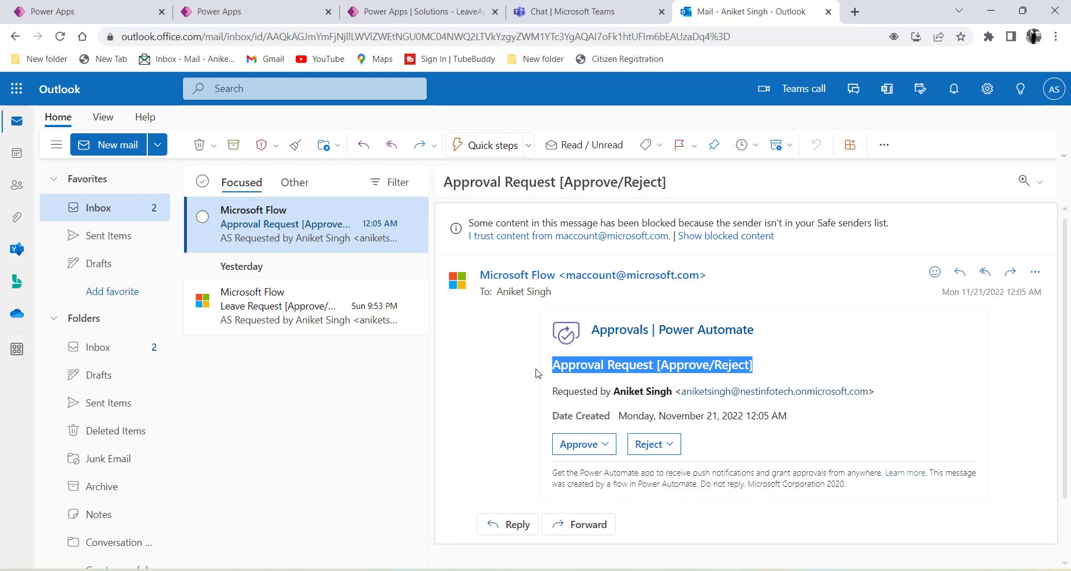
left_click(550, 401)
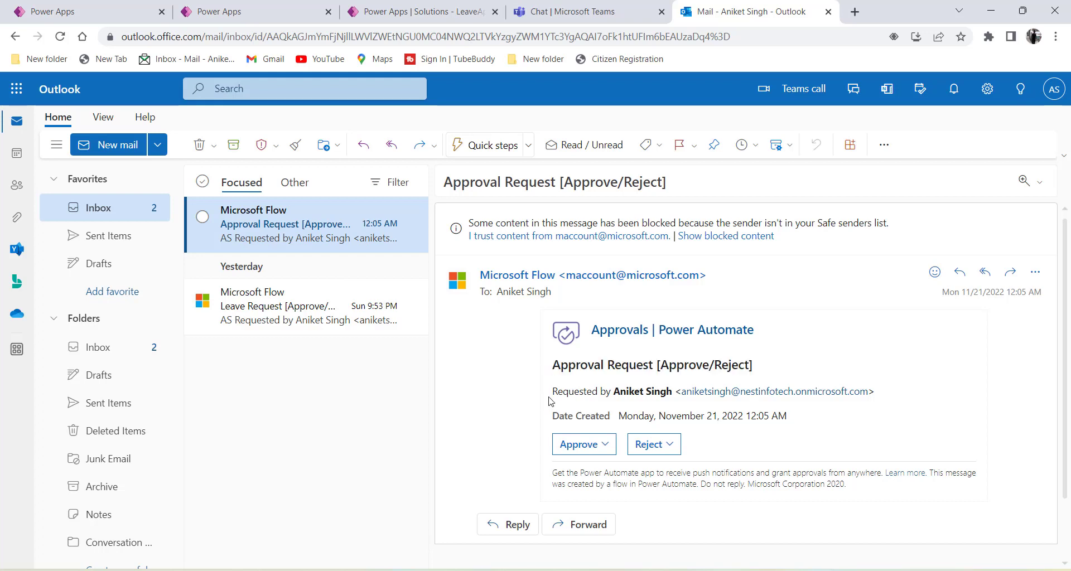
left_click_drag(550, 400, 672, 397)
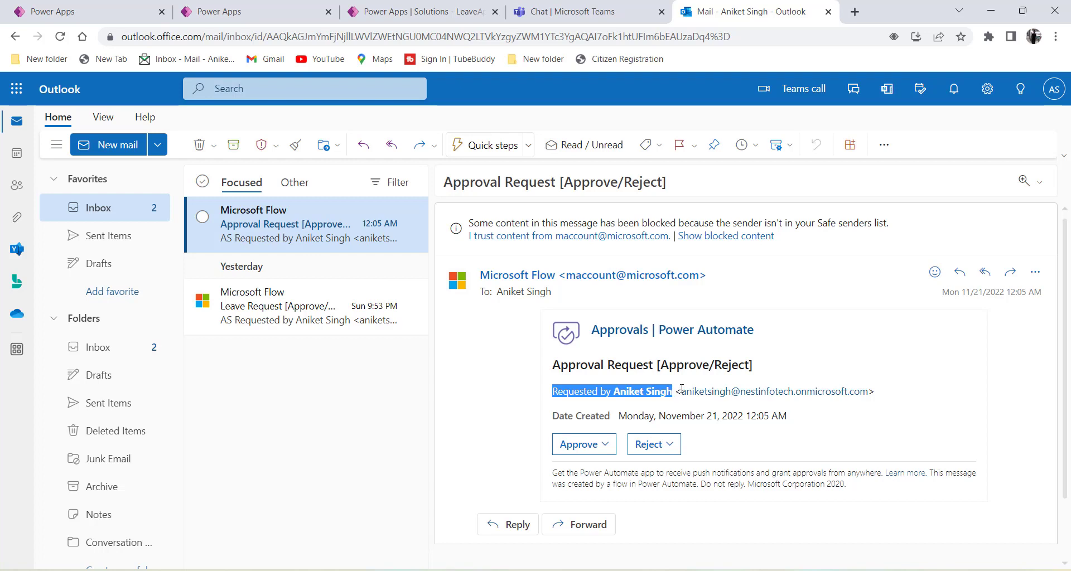
left_click(679, 386)
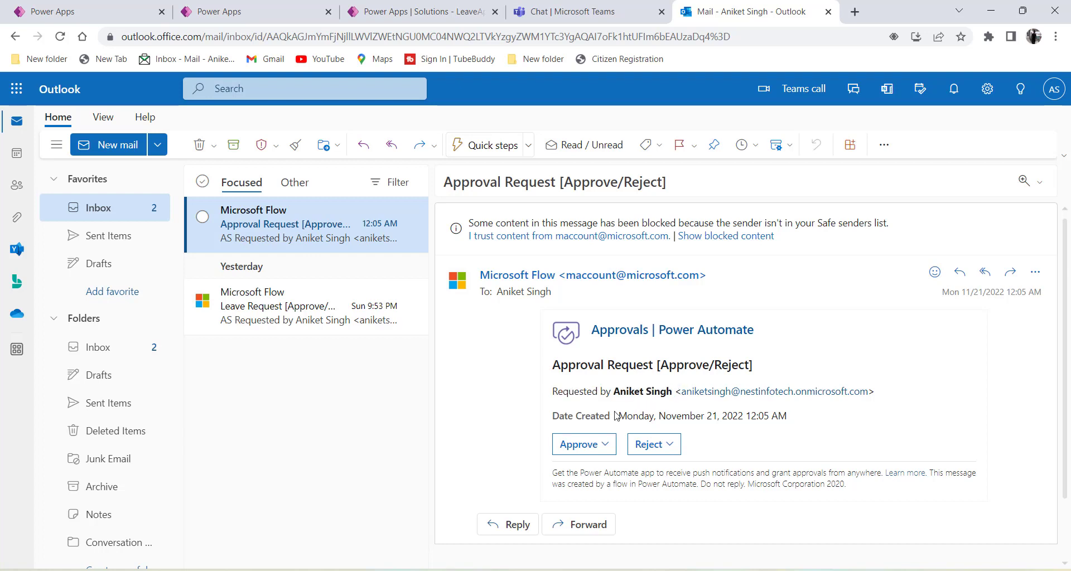
Bring up the comment box by choosing Approve, toggling to Reject and back to Approve.
scroll(762, 415, "down", 1)
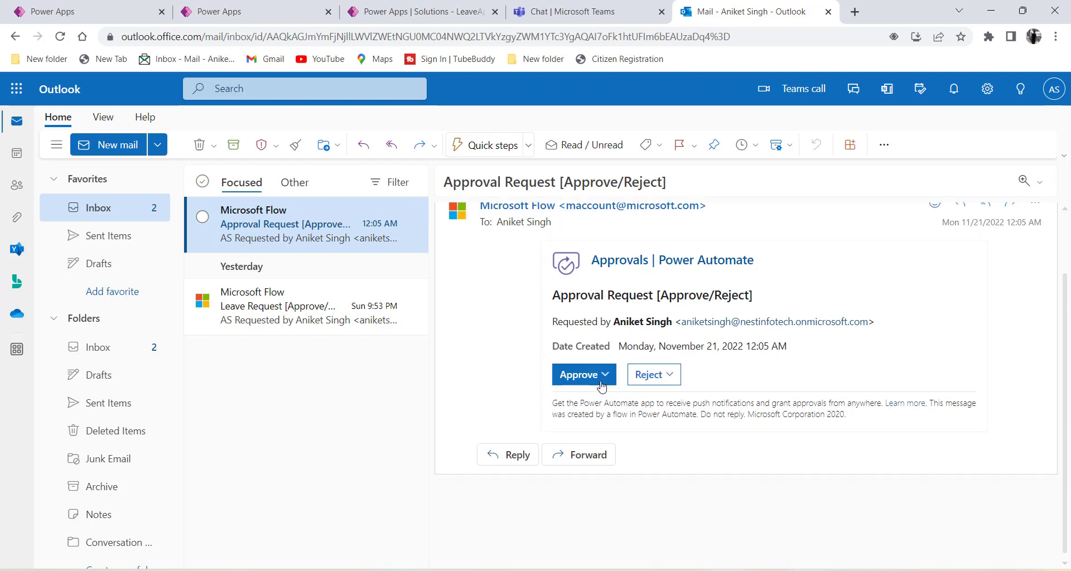
left_click(606, 383)
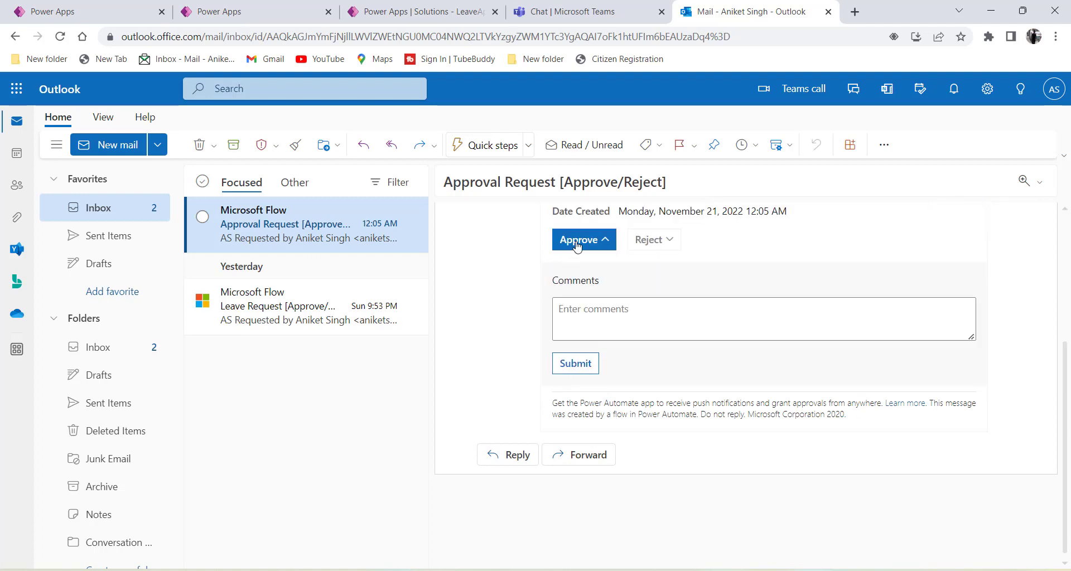
left_click(568, 318)
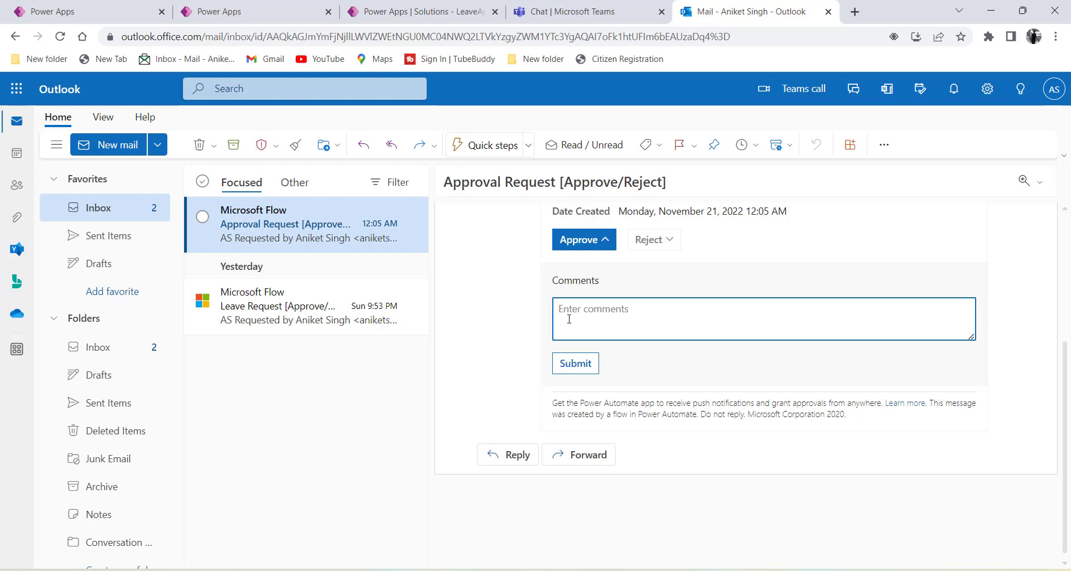
left_click(669, 241)
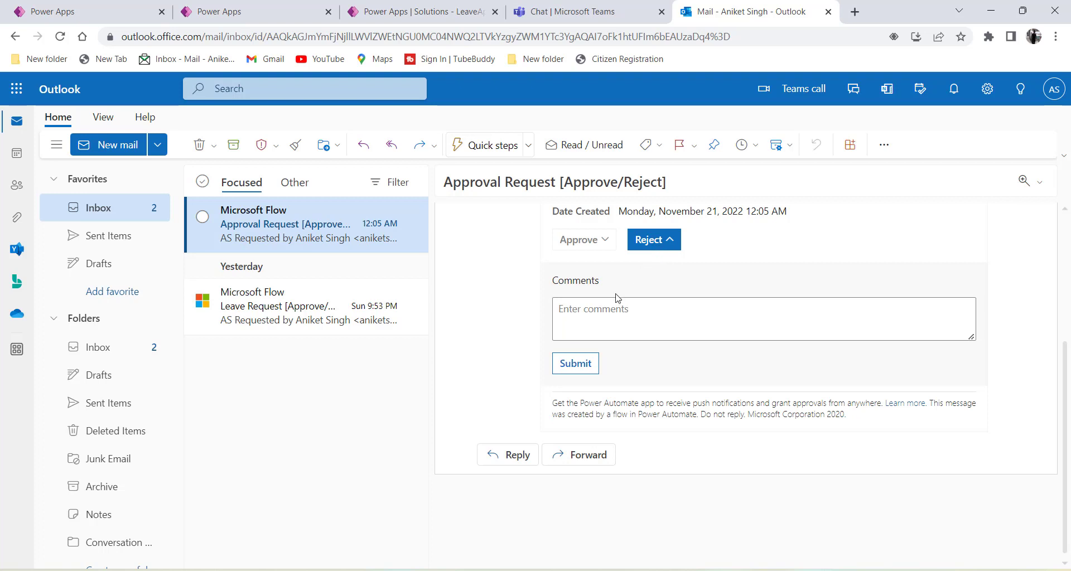
left_click(600, 308)
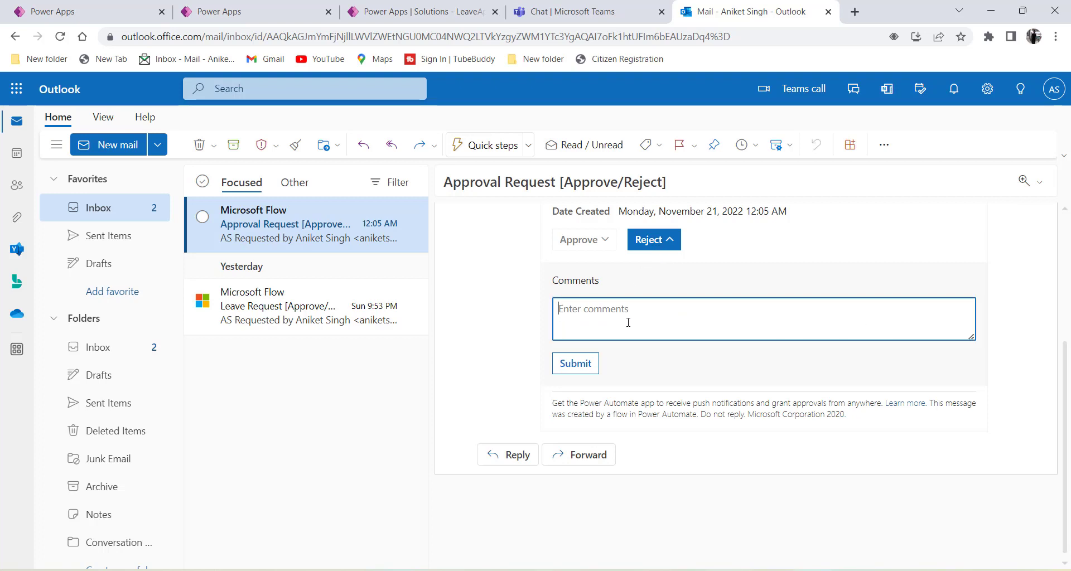
scroll(613, 326, "up", 1)
left_click(571, 336)
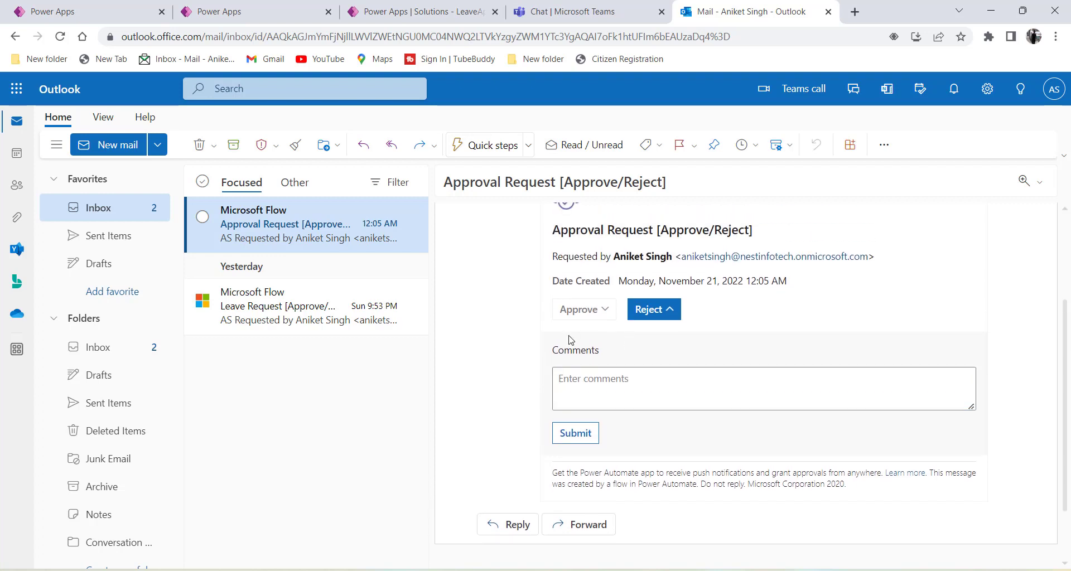
left_click(586, 312)
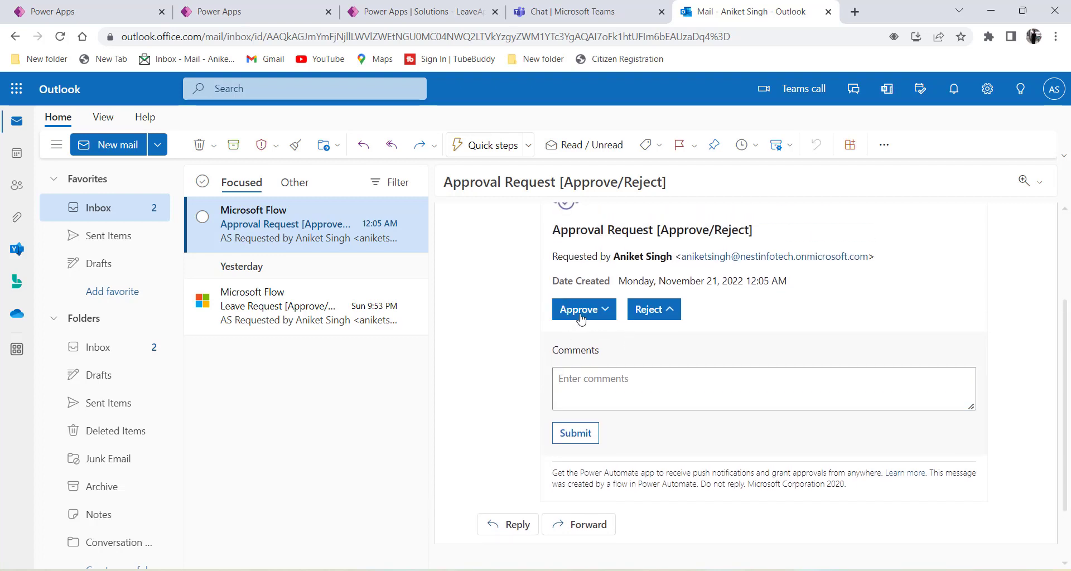
scroll(581, 314, "down", 1)
left_click(564, 311)
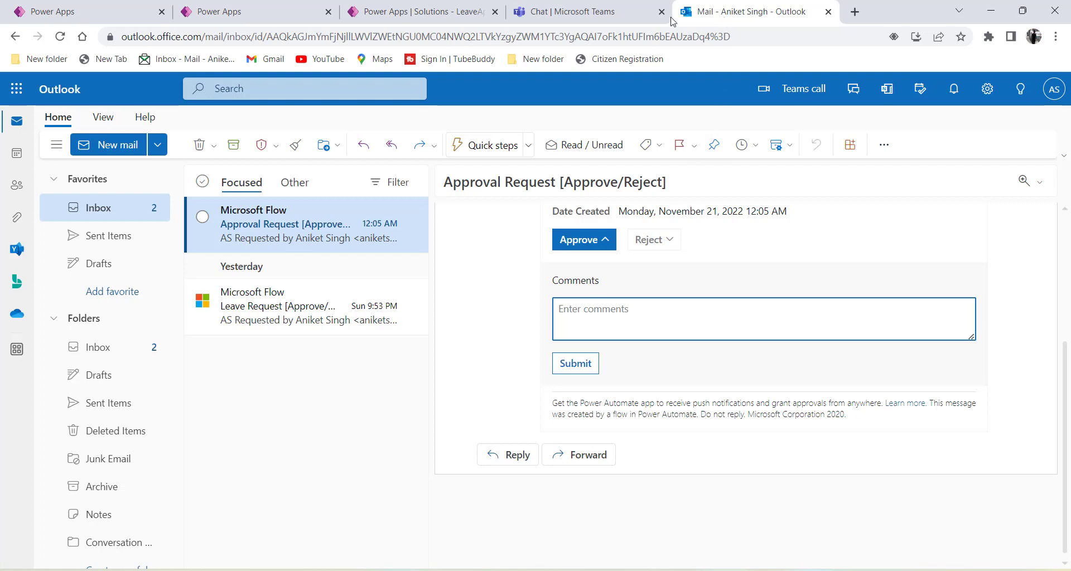
left_click(579, 15)
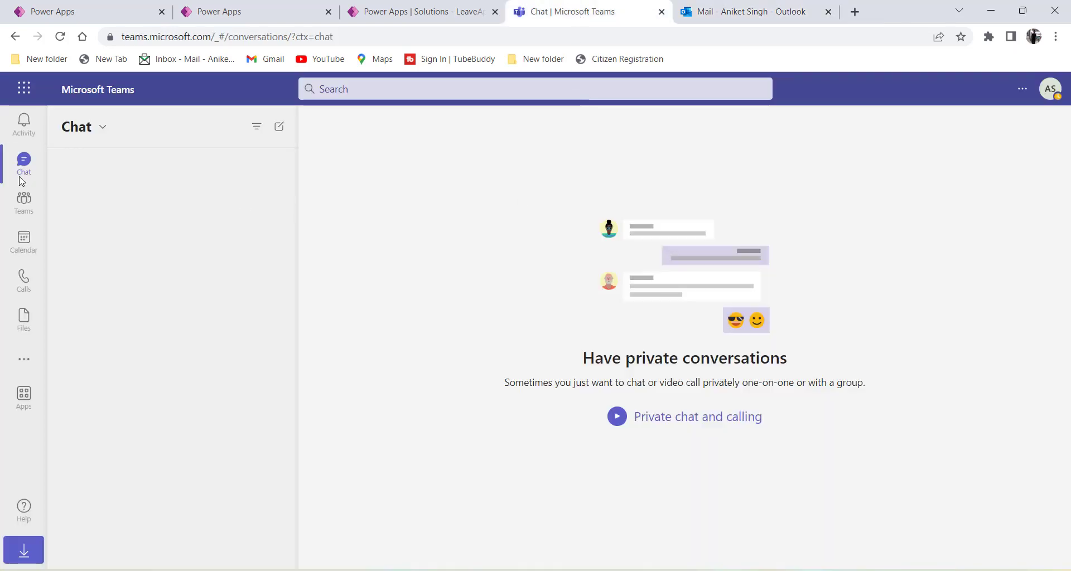
Open the new approval request from the Teams activity feed and approve it without comments.
left_click(25, 137)
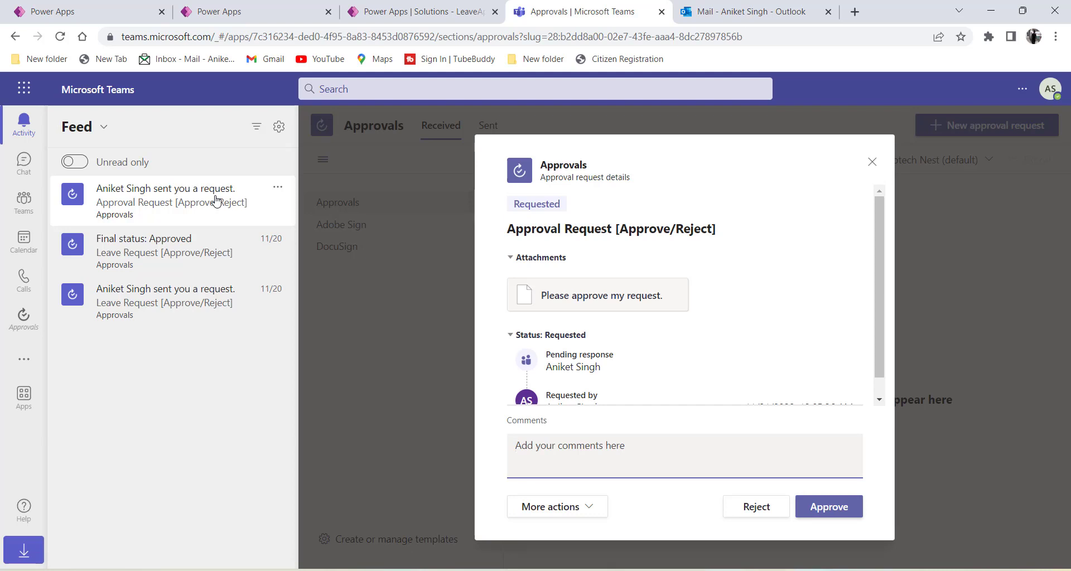
scroll(631, 277, "down", 1)
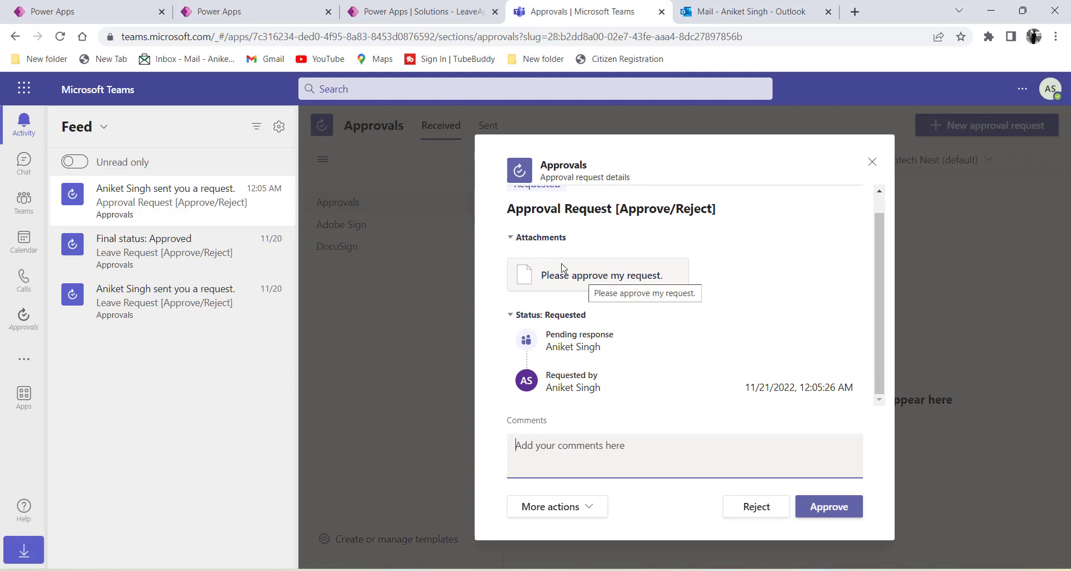
left_click(534, 272)
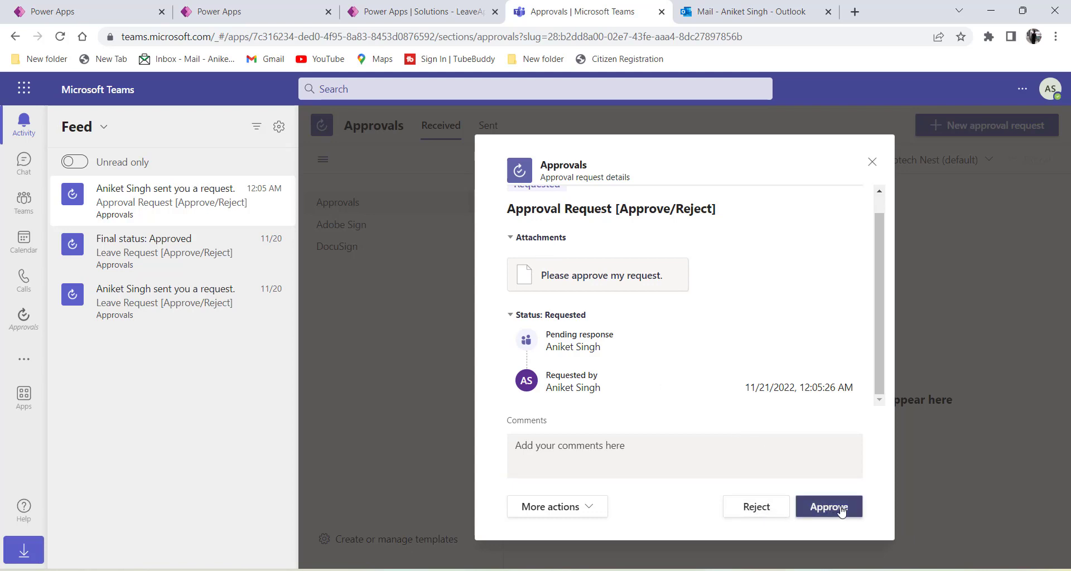
left_click(581, 512)
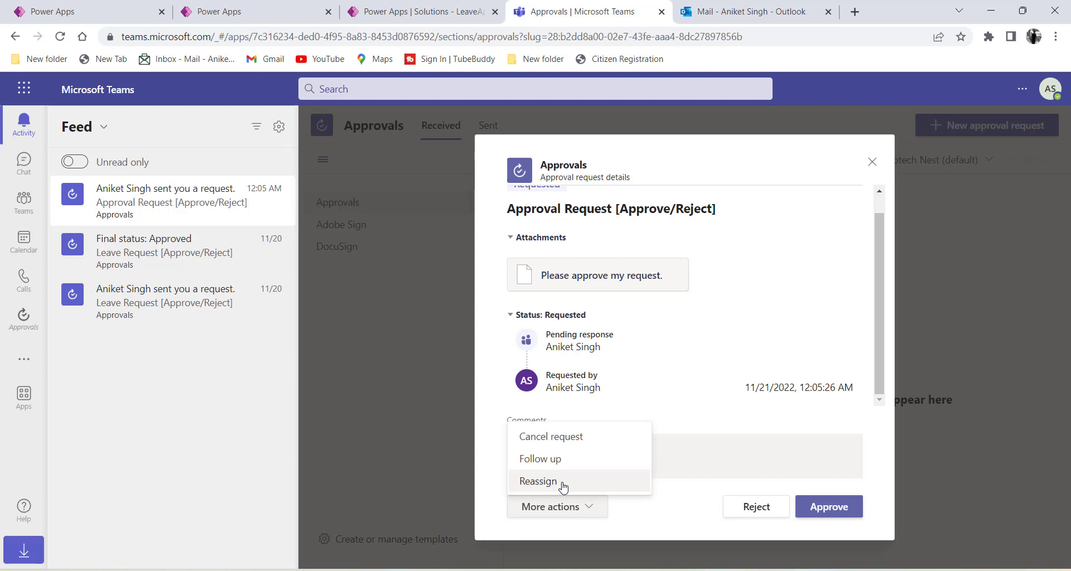
left_click(643, 458)
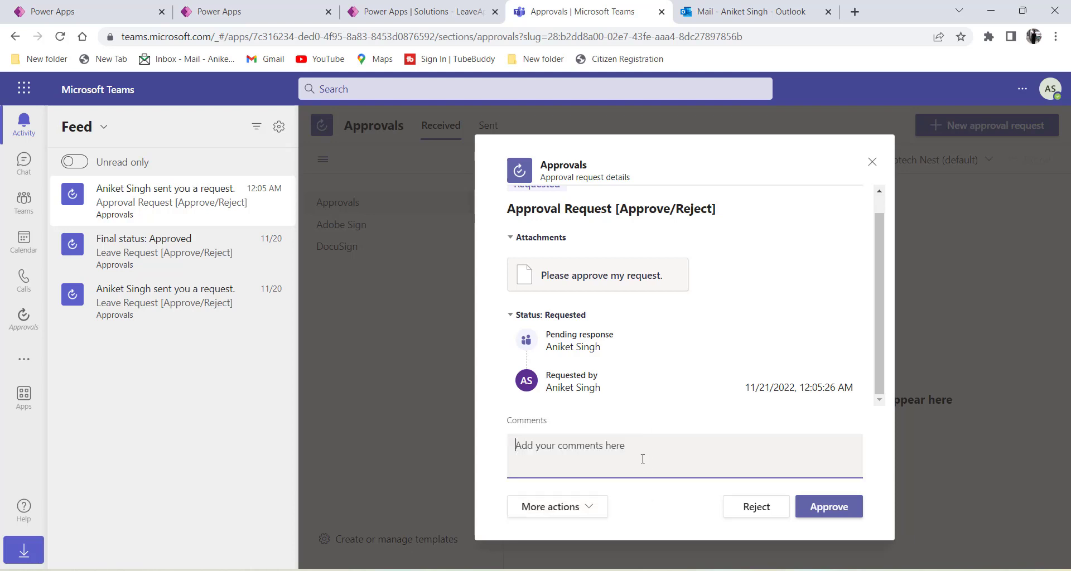
left_click(670, 407)
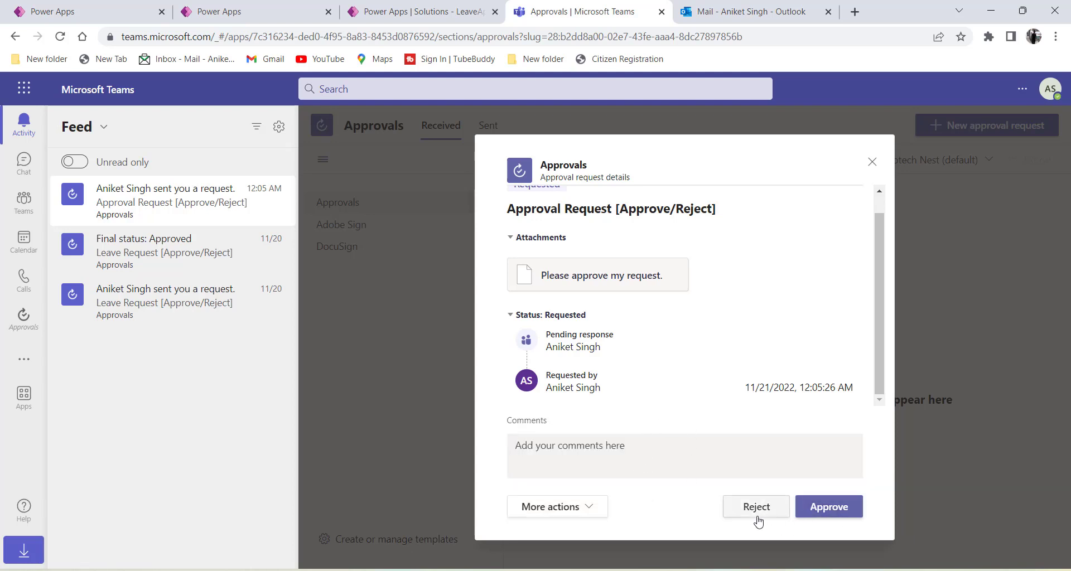
left_click(831, 512)
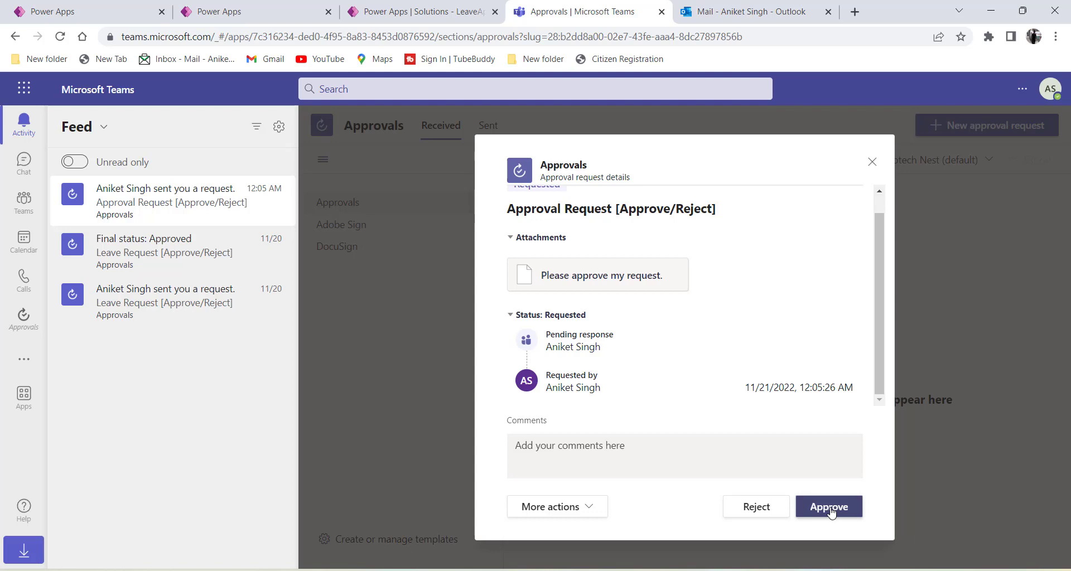
left_click(735, 17)
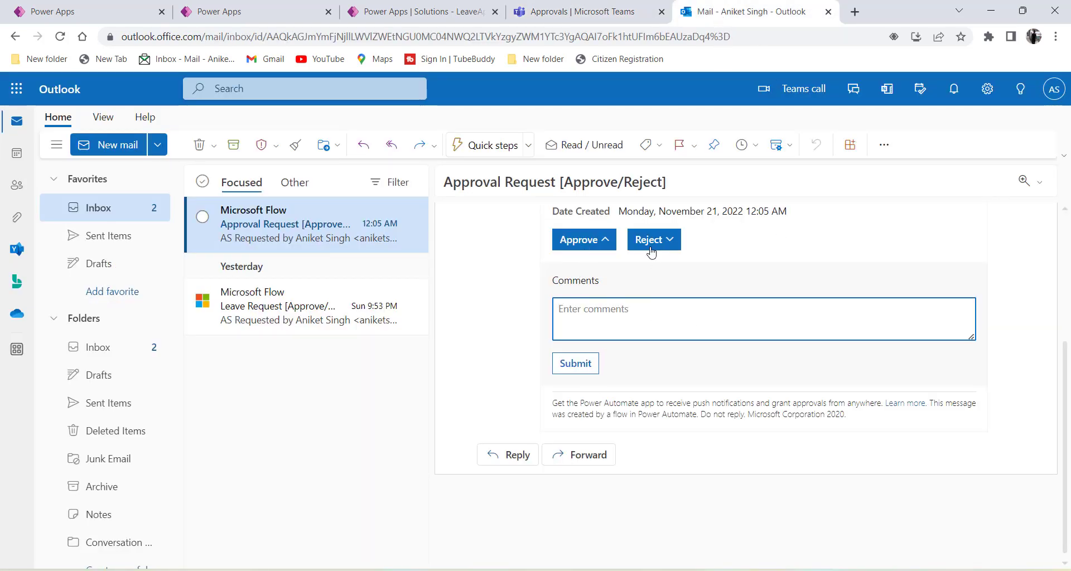
left_click(577, 12)
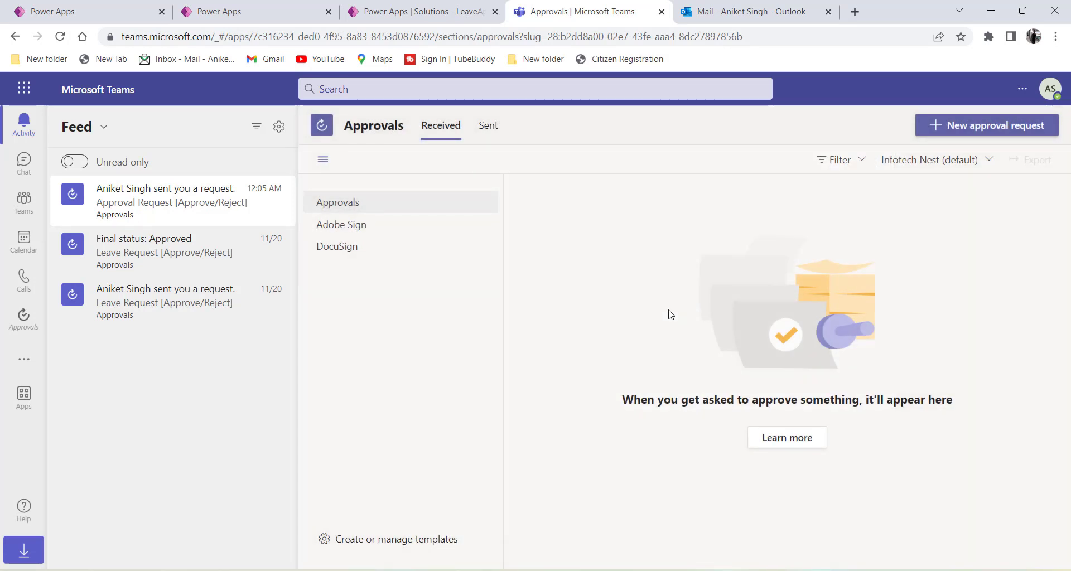
left_click(220, 6)
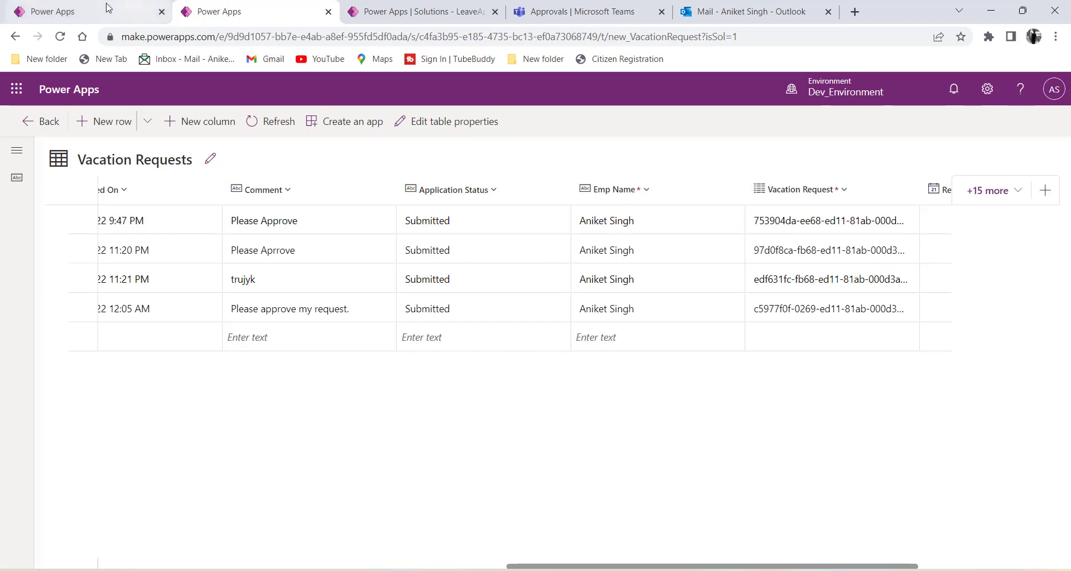
In the failed run, expand Apply to each and Condition to inspect the Vacation Requests update.
left_click(108, 8)
left_click(384, 11)
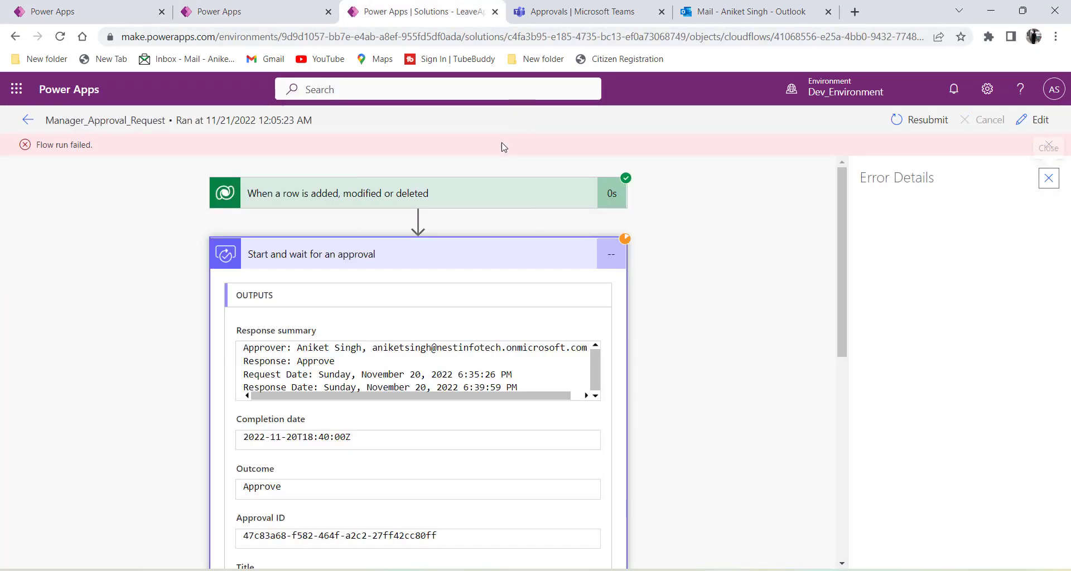
left_click(296, 253)
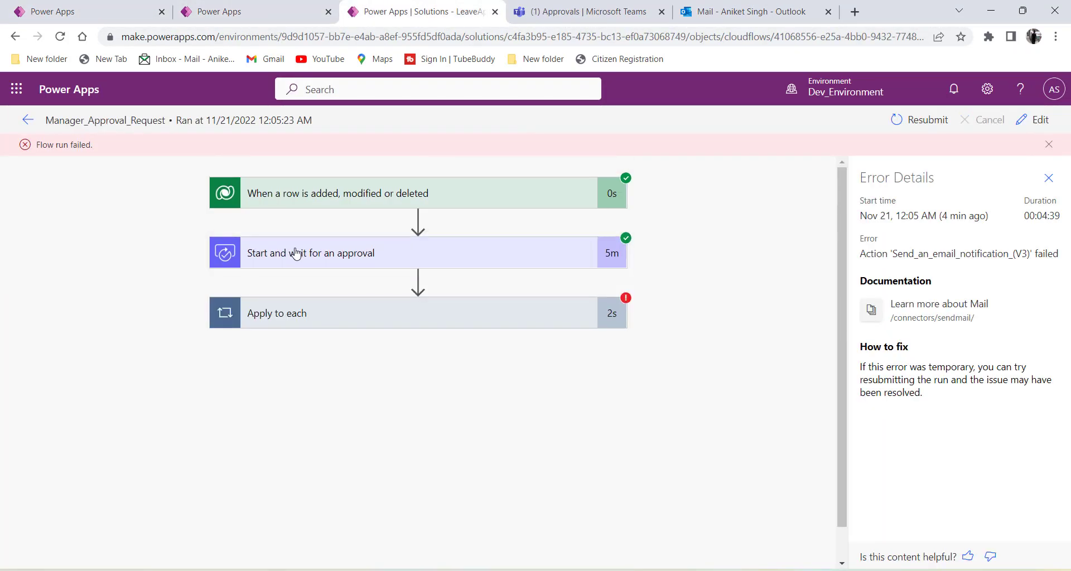
left_click(400, 316)
scroll(155, 313, "down", 1)
left_click(299, 368)
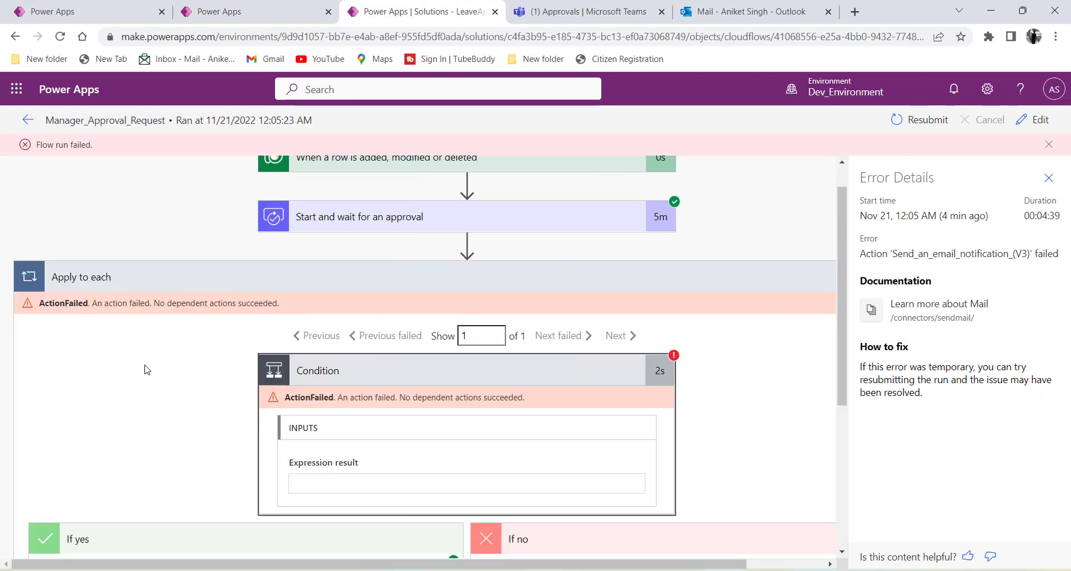
scroll(144, 368, "down", 2)
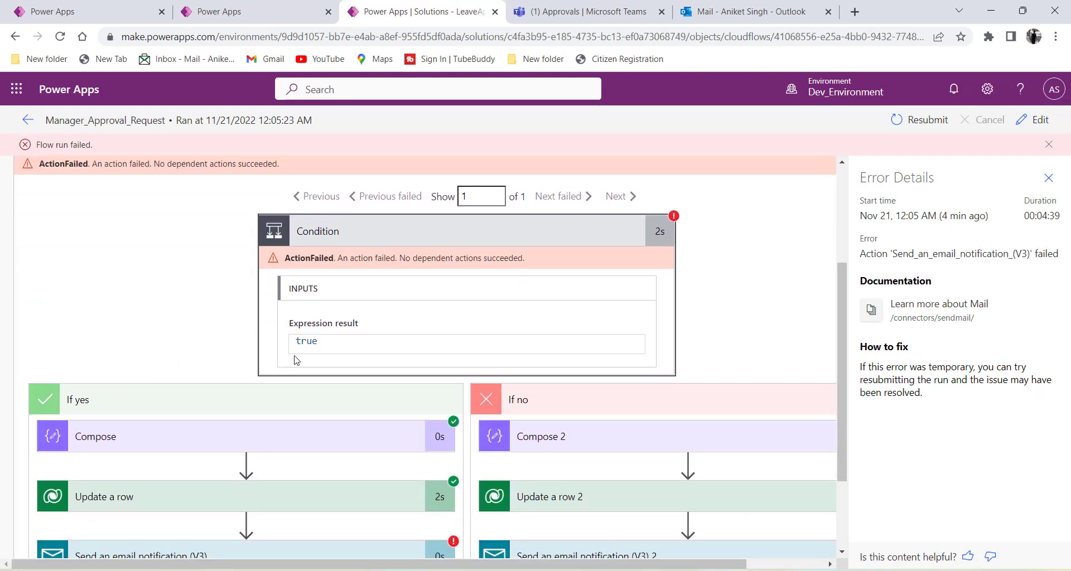
left_click_drag(323, 347, 249, 355)
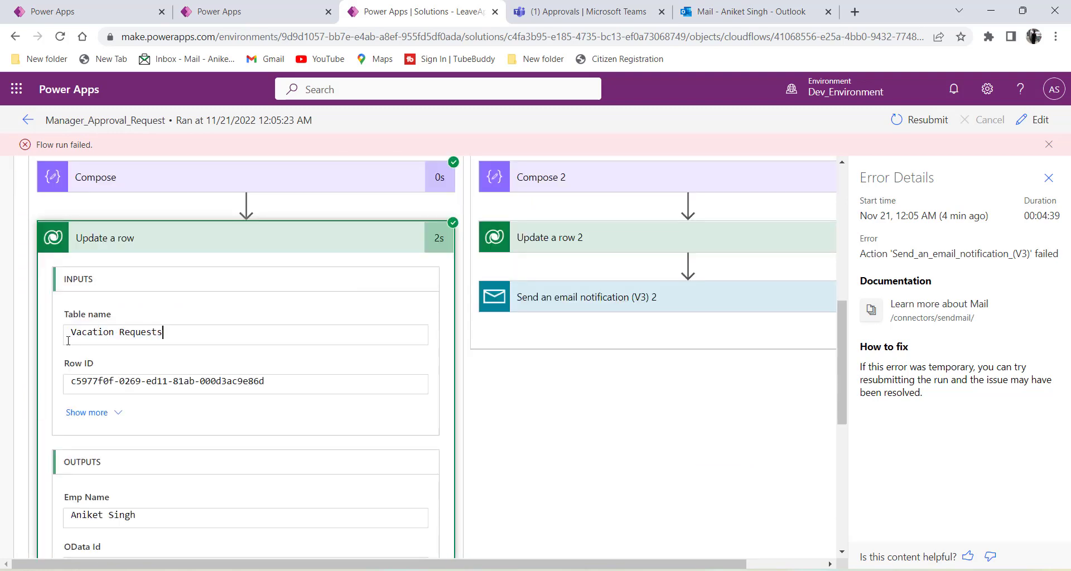
left_click_drag(161, 335, 48, 347)
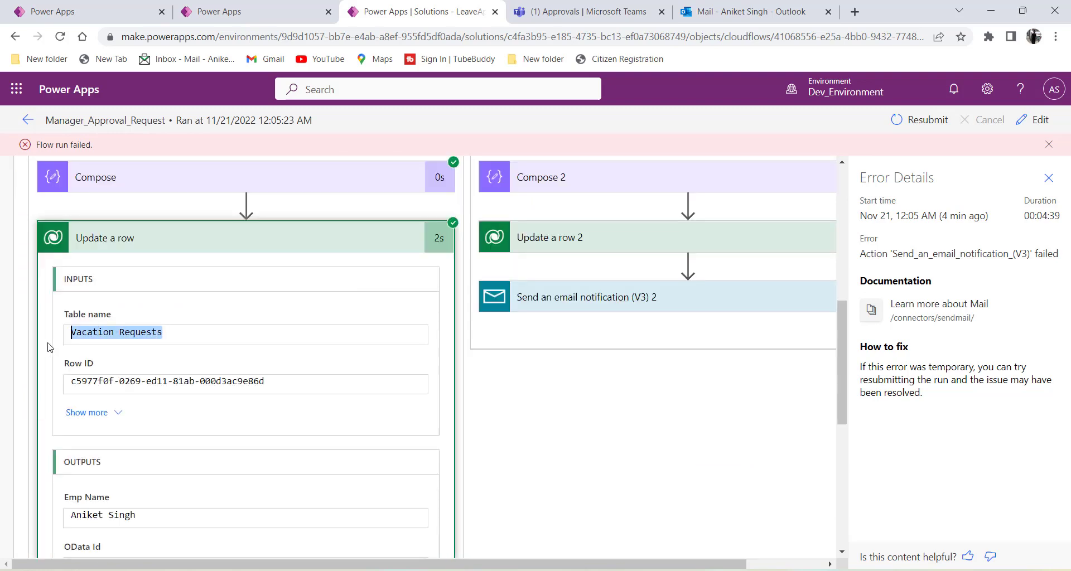
scroll(48, 347, "down", 2)
scroll(52, 351, "down", 3)
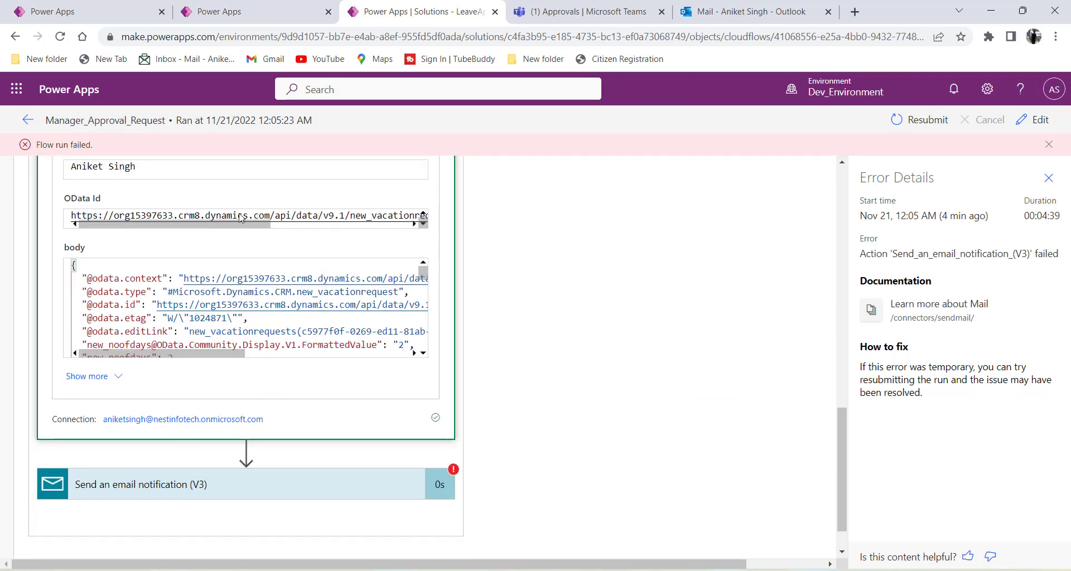
left_click(213, 13)
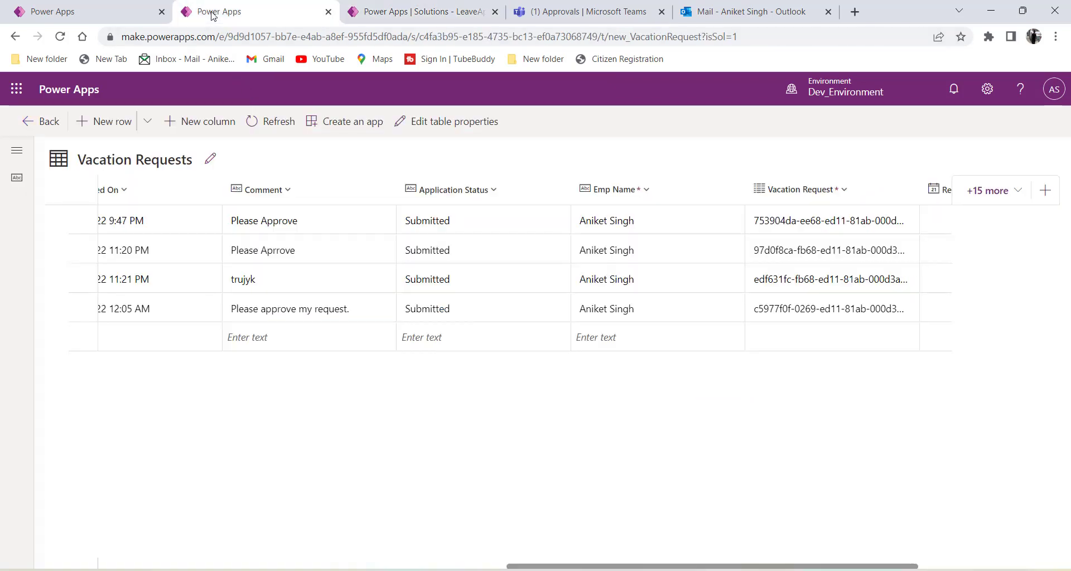
Refresh Vacation Requests to confirm the 12:05 AM request now reads Approved.
left_click(273, 121)
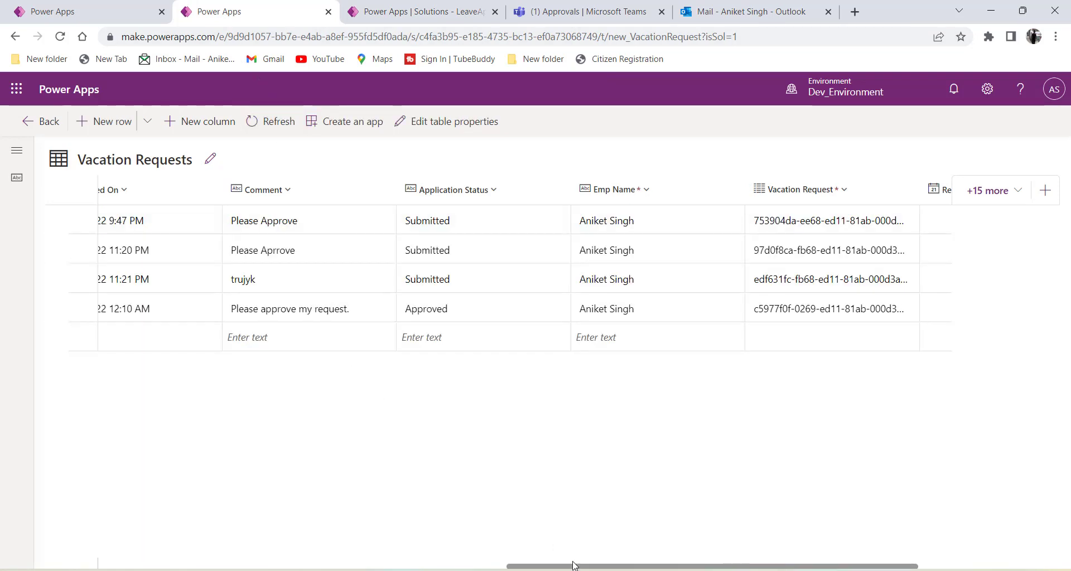
left_click_drag(570, 567, 672, 567)
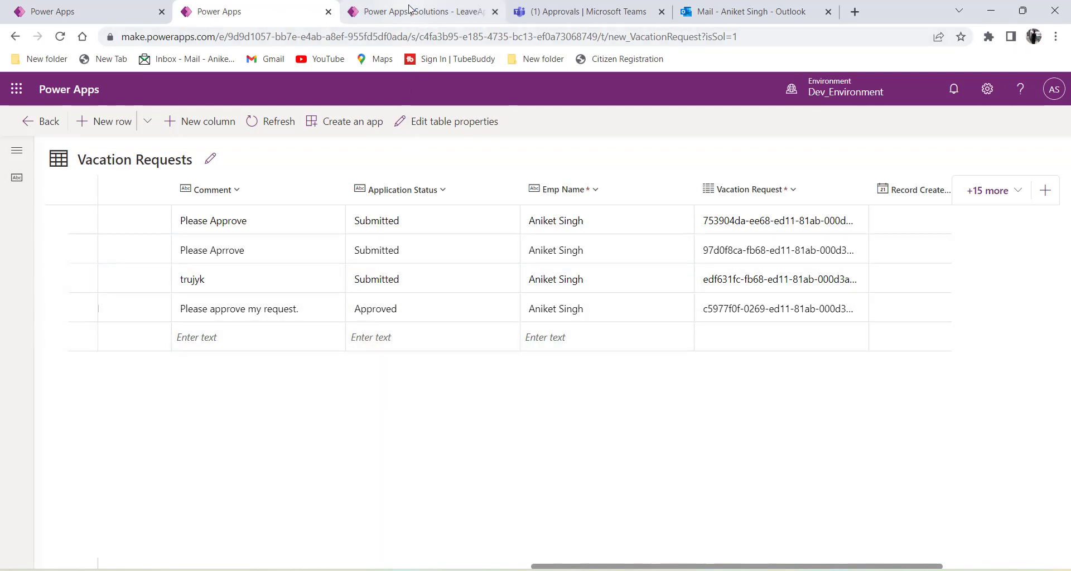
left_click(114, 14)
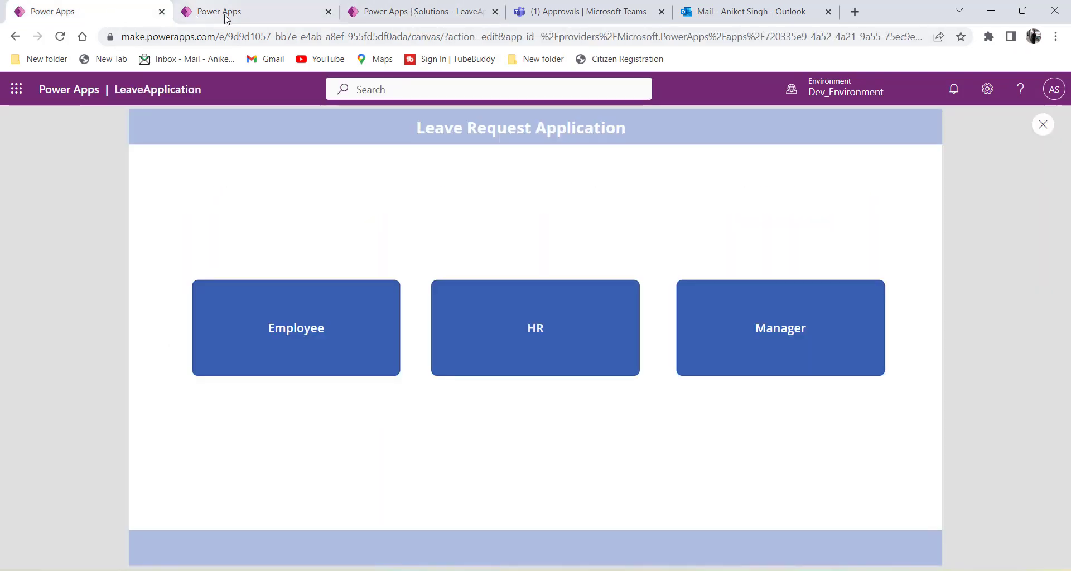
left_click(385, 17)
Expand the failed Send an email notification (V3) step and review its Unauthorized output.
scroll(580, 322, "down", 1)
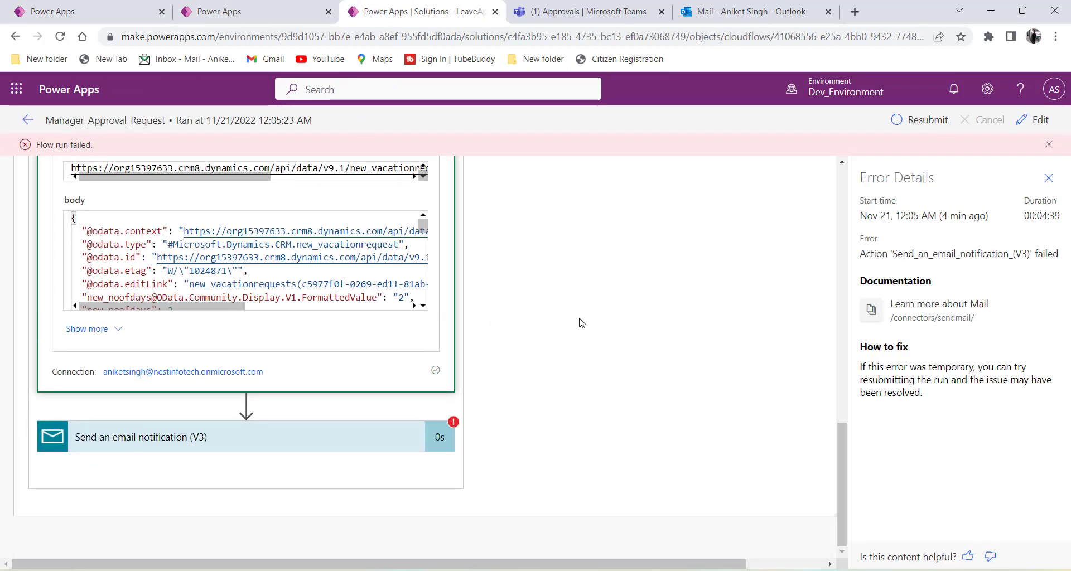
left_click(285, 444)
scroll(598, 369, "down", 3)
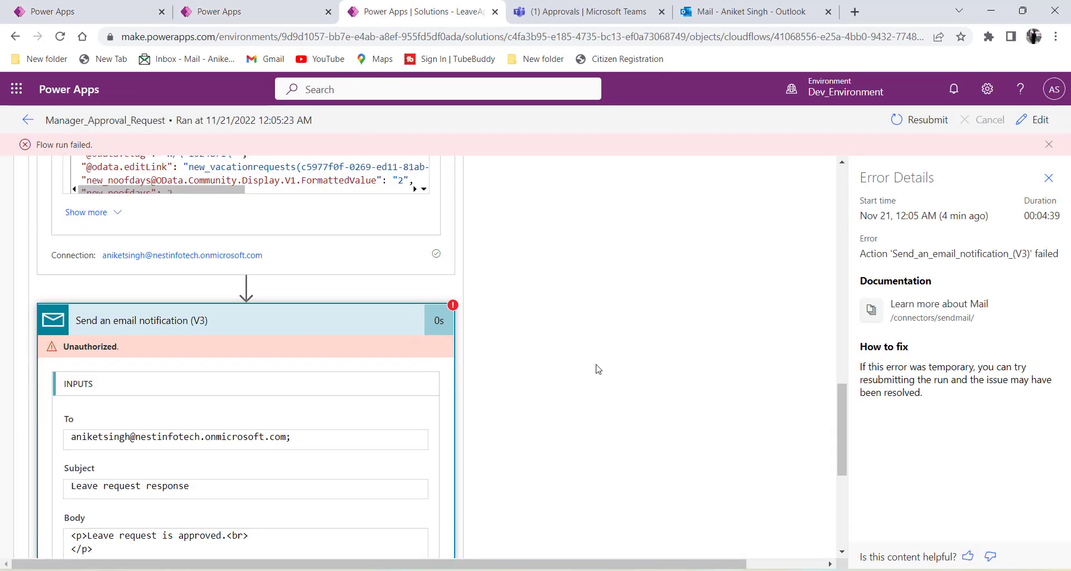
scroll(598, 369, "down", 1)
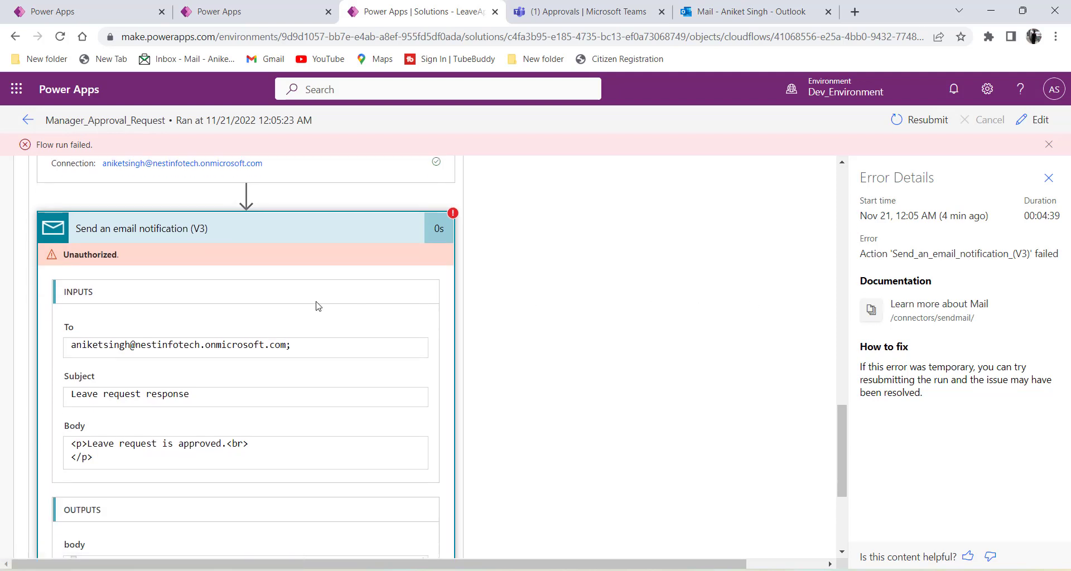
scroll(316, 305, "down", 3)
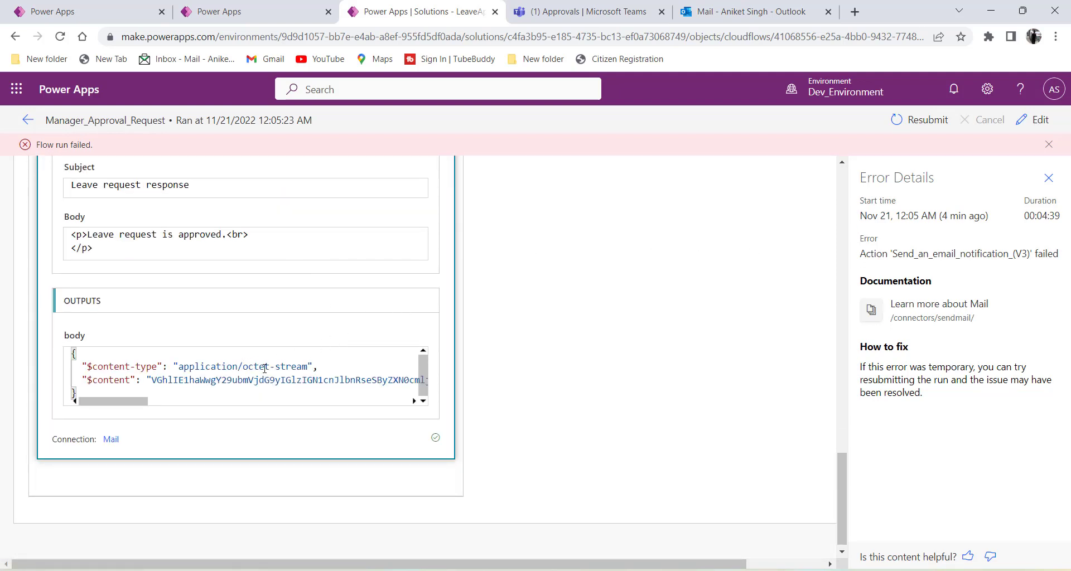
left_click_drag(134, 403, 286, 414)
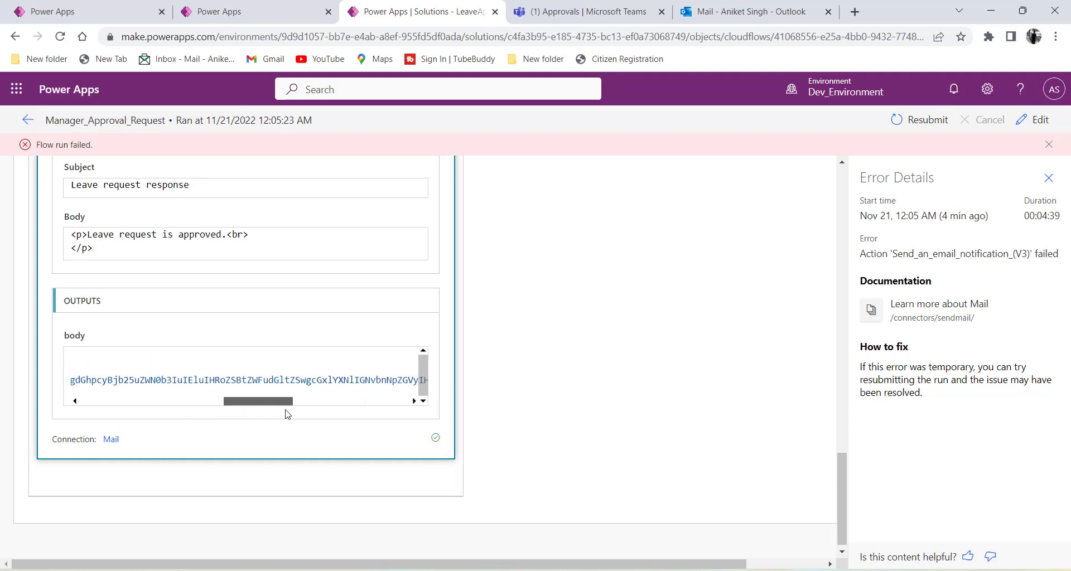
scroll(612, 375, "up", 1)
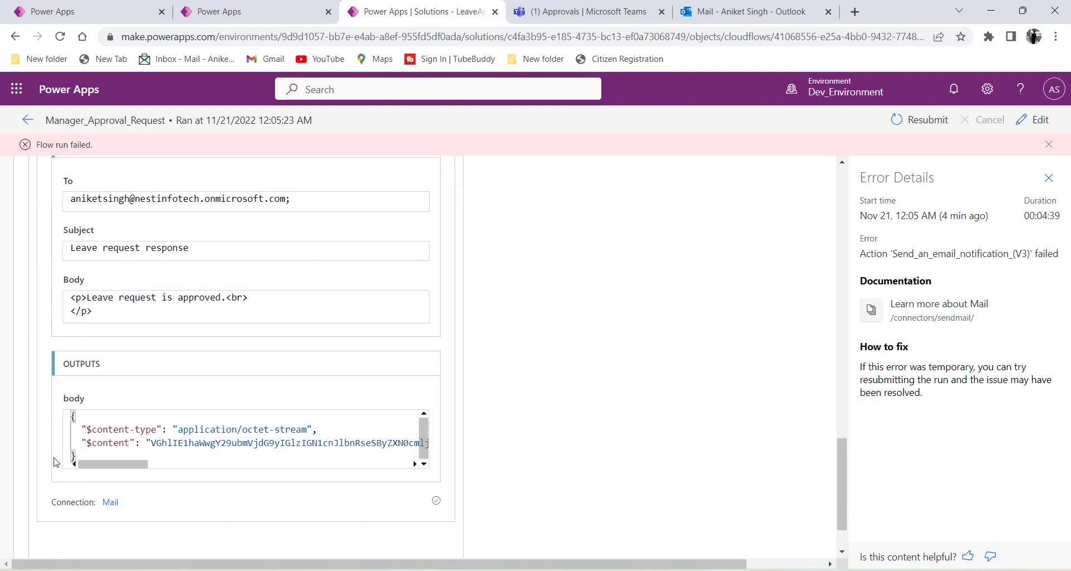
scroll(130, 410, "up", 1)
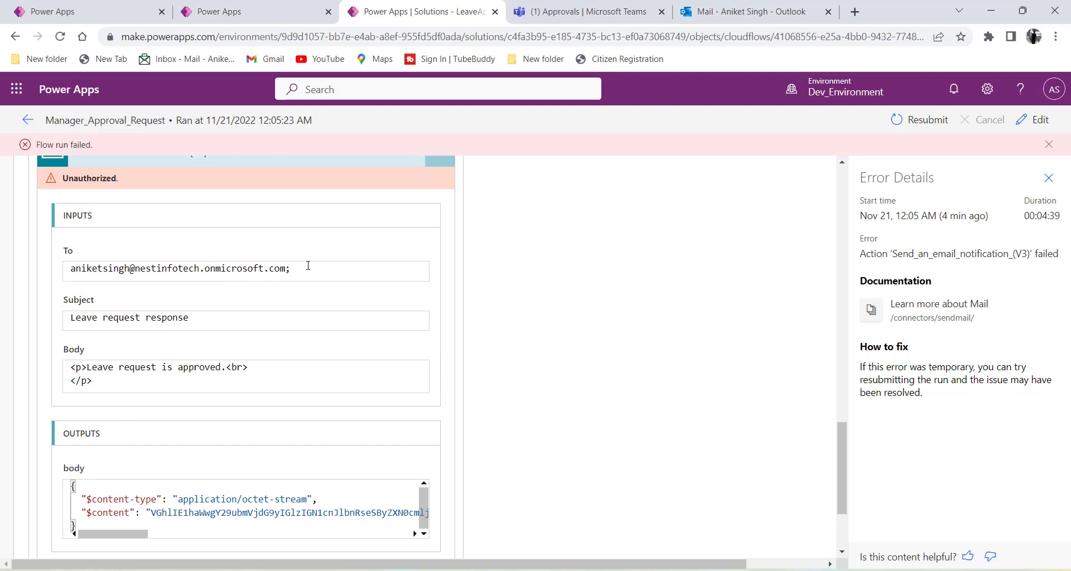
Check the step's recipient and body inputs, collapse it, and open Manager_Approval_Request for editing.
left_click_drag(303, 267, 31, 283)
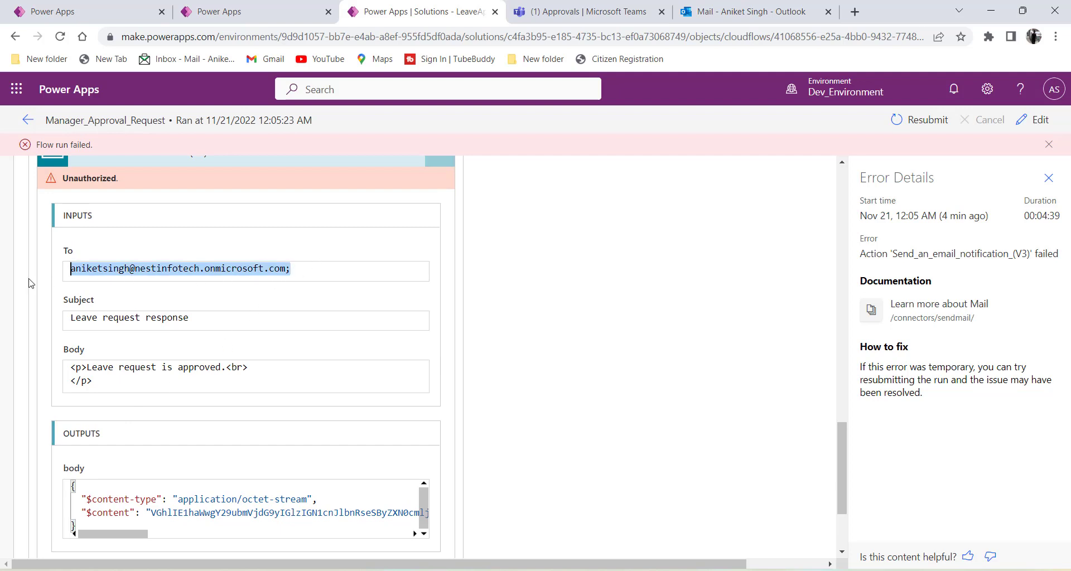
left_click(185, 327)
left_click_drag(95, 382, 63, 376)
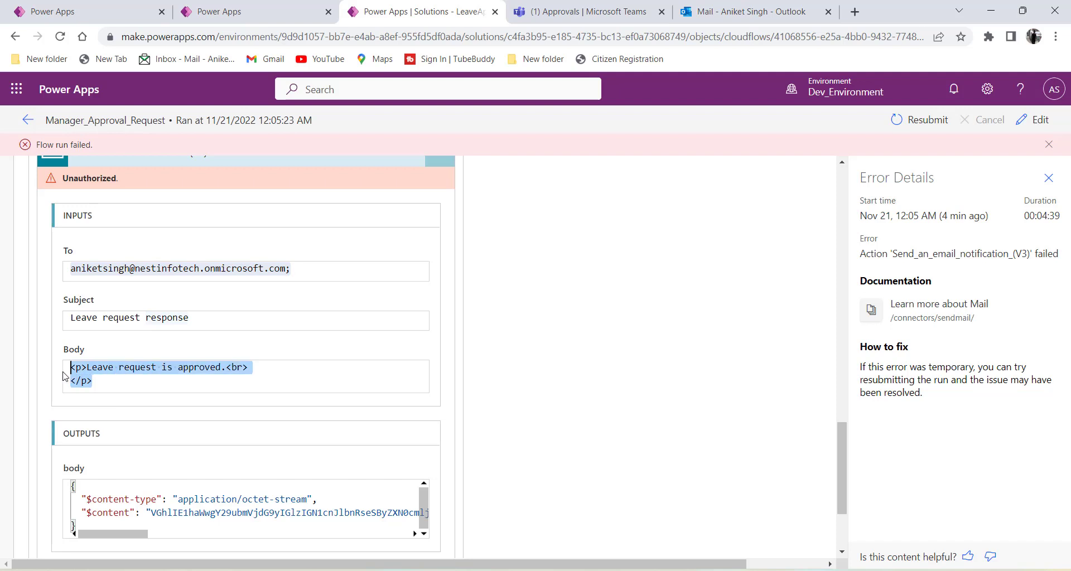
left_click(24, 381)
scroll(25, 381, "down", 2)
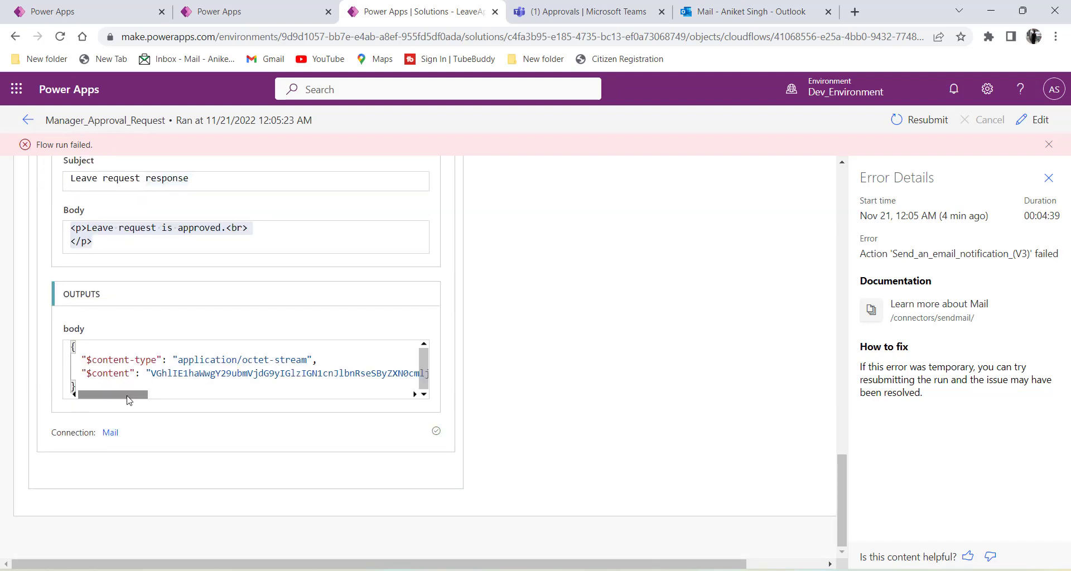
left_click_drag(127, 399, 73, 424)
scroll(626, 445, "up", 3)
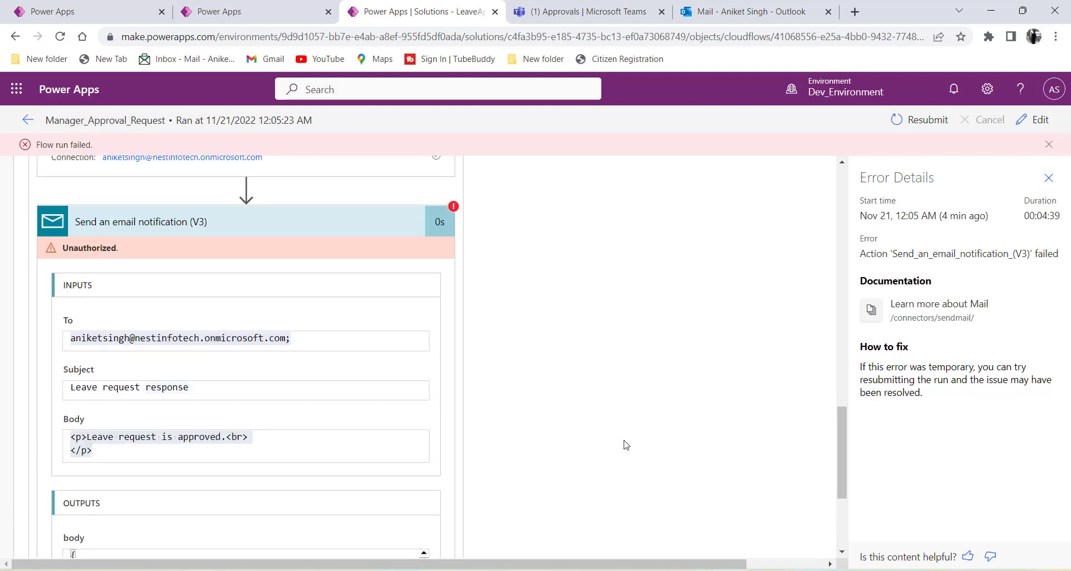
scroll(625, 444, "up", 2)
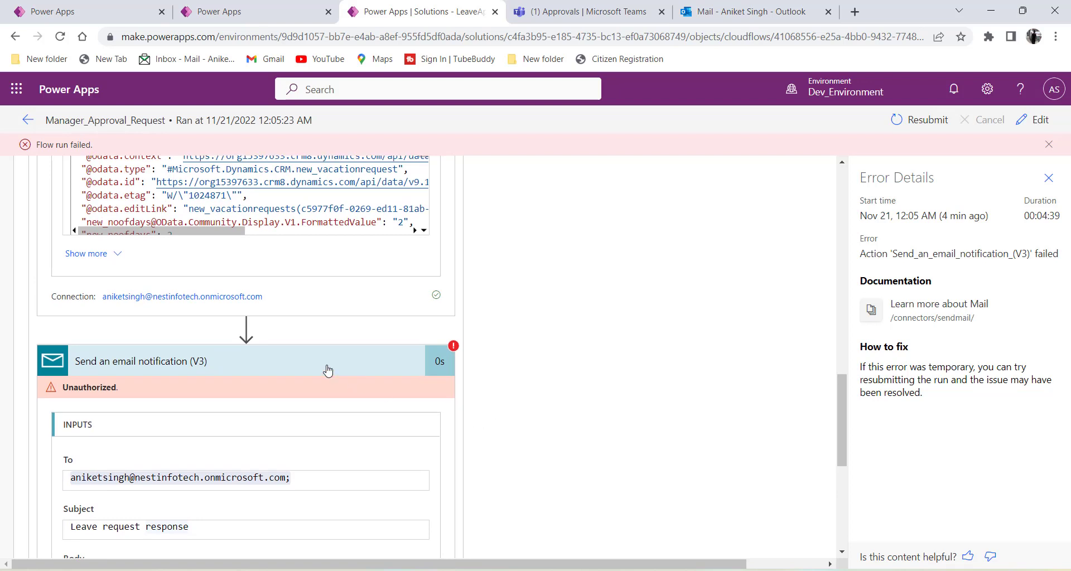
left_click(328, 370)
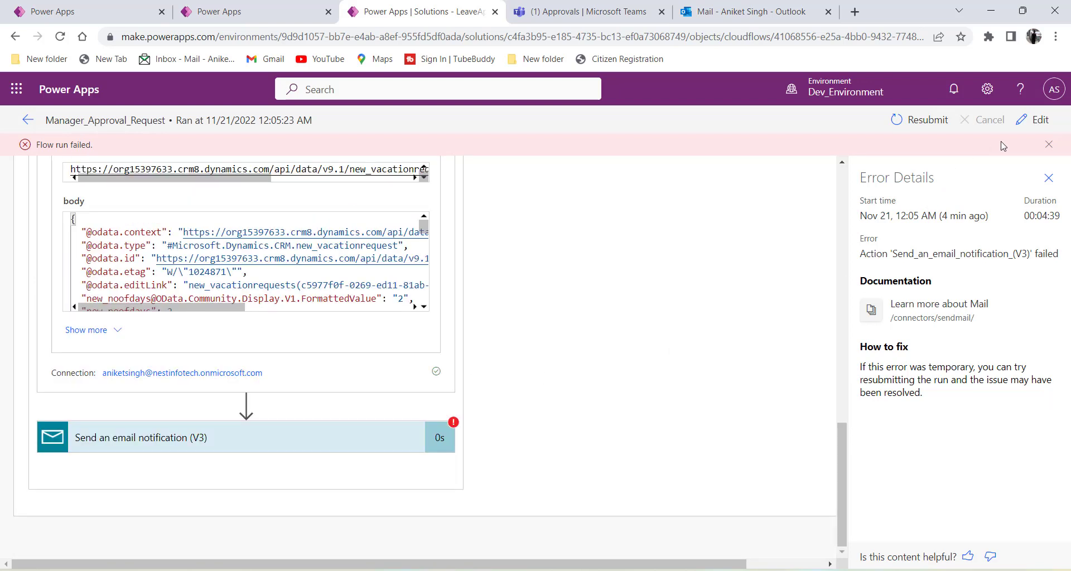
left_click(1031, 120)
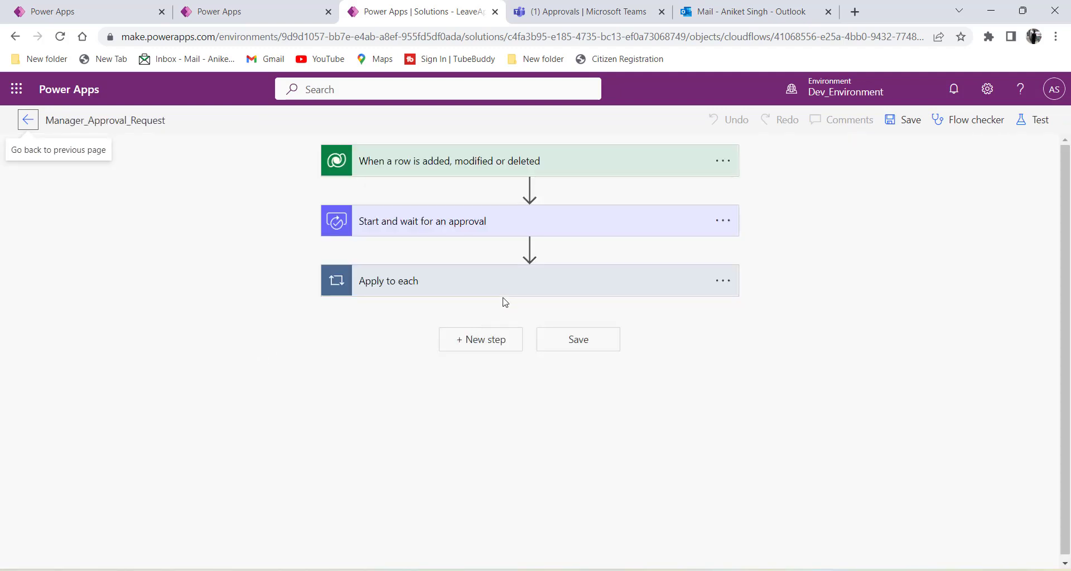
Expand the loop and condition, then delete the old email notification step from If yes.
left_click(505, 282)
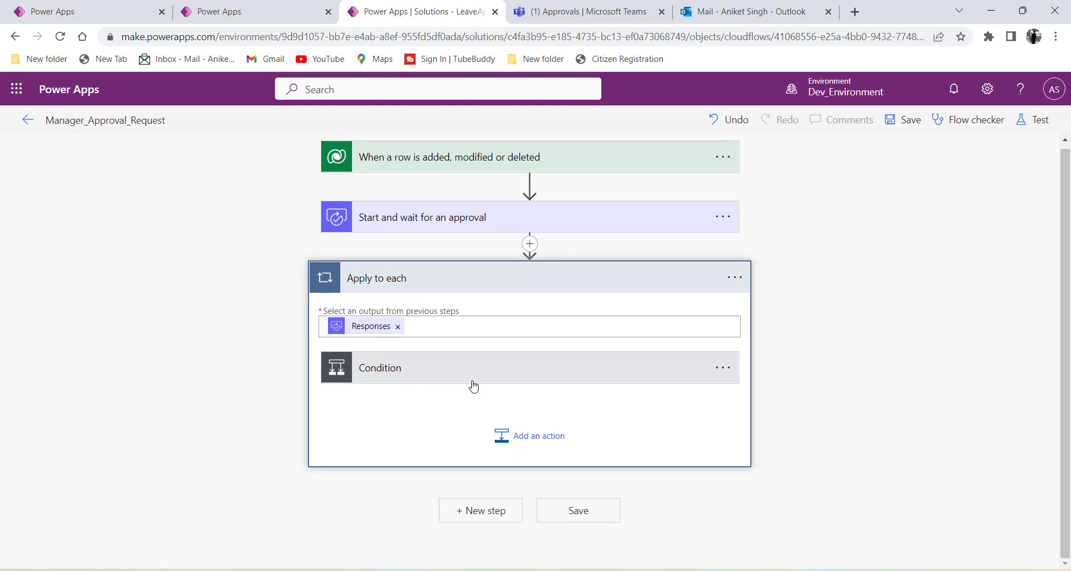
left_click(485, 375)
scroll(228, 350, "down", 4)
scroll(228, 350, "down", 3)
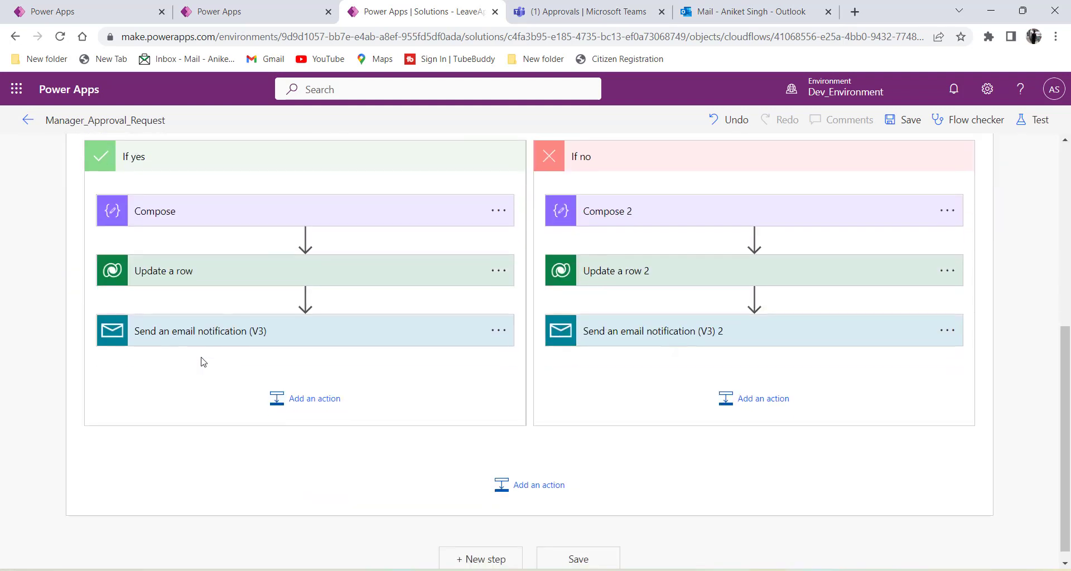
left_click(326, 341)
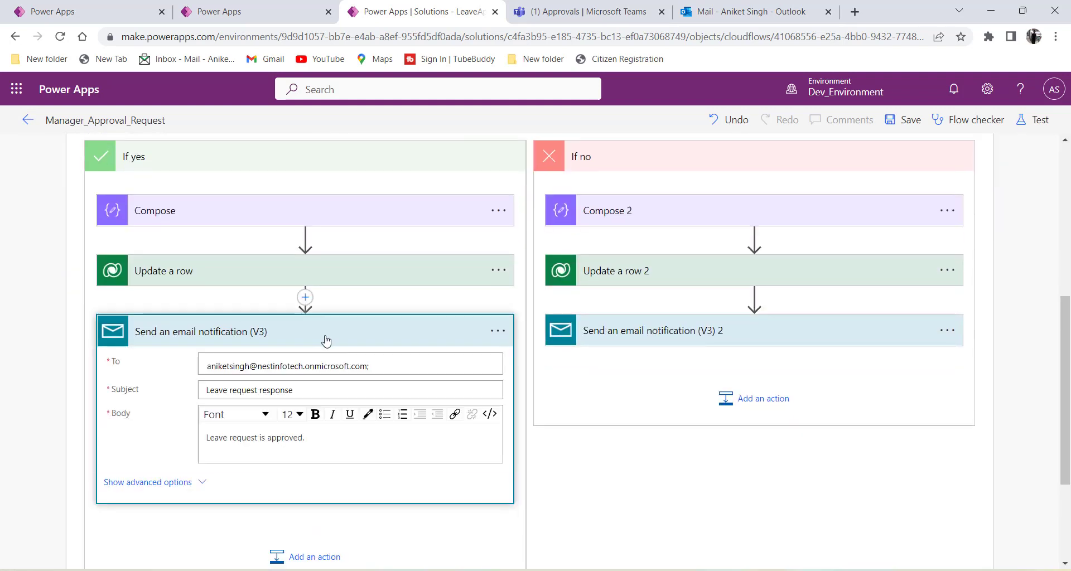
left_click(498, 331)
left_click(555, 451)
Add an Office 365 Outlook Send an email (V2) action under Update a row.
left_click(274, 342)
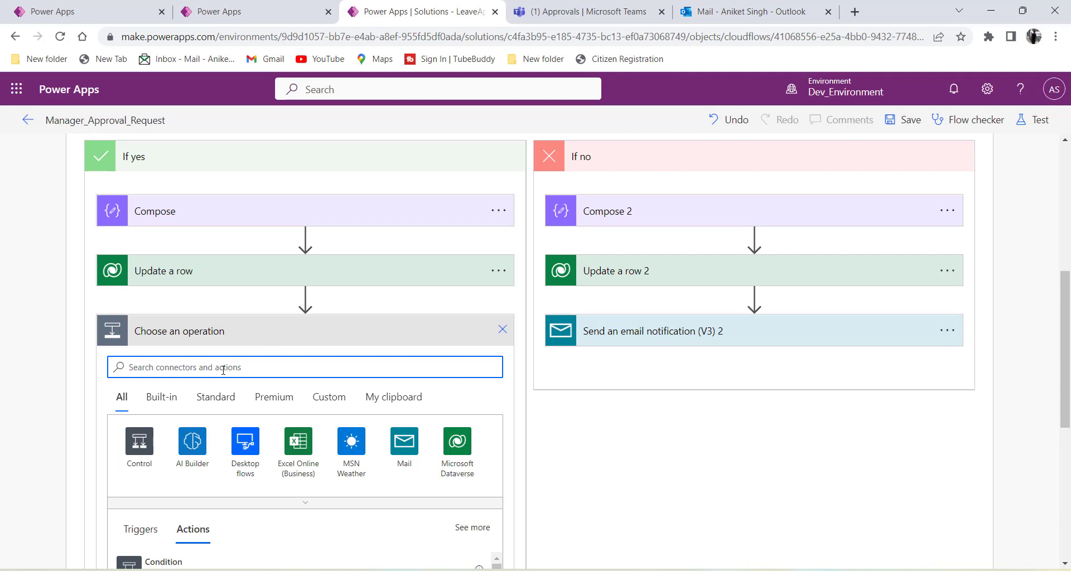
type("s")
type("wen")
key("BackSpace")
key("BackSpace")
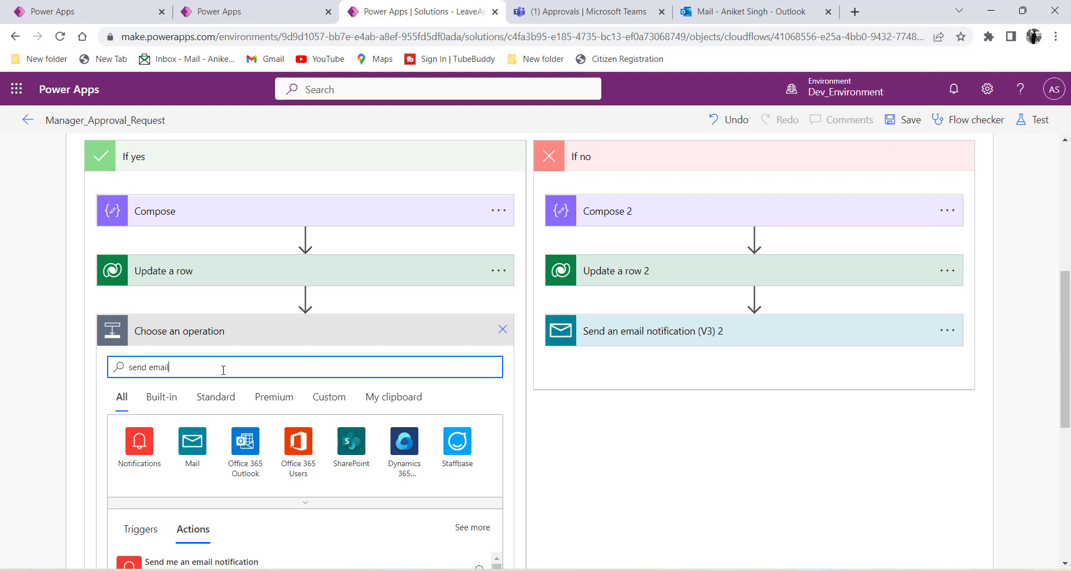
scroll(224, 370, "down", 8)
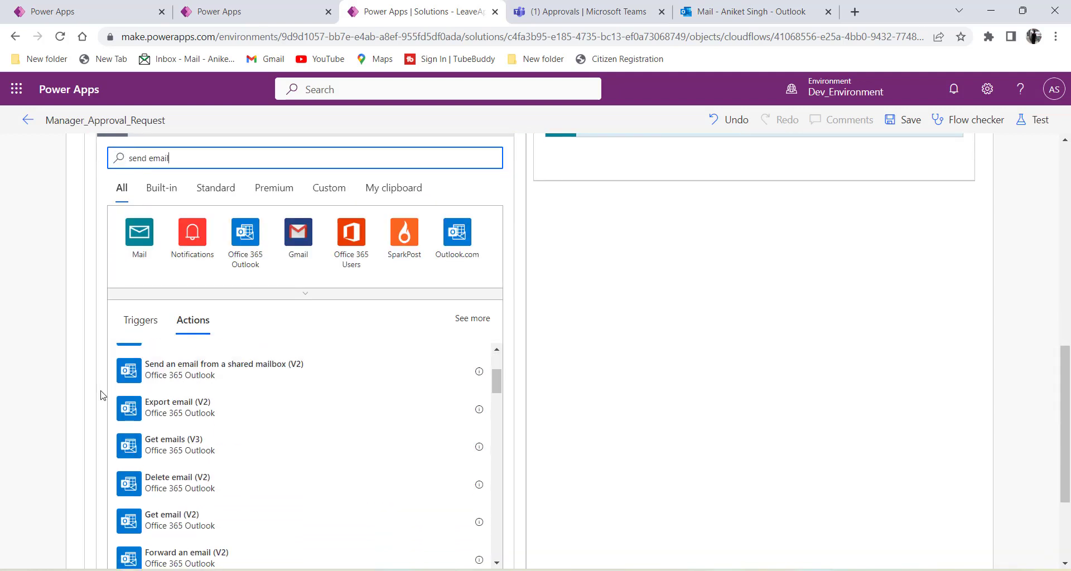
scroll(101, 394, "down", 1)
scroll(206, 405, "up", 3)
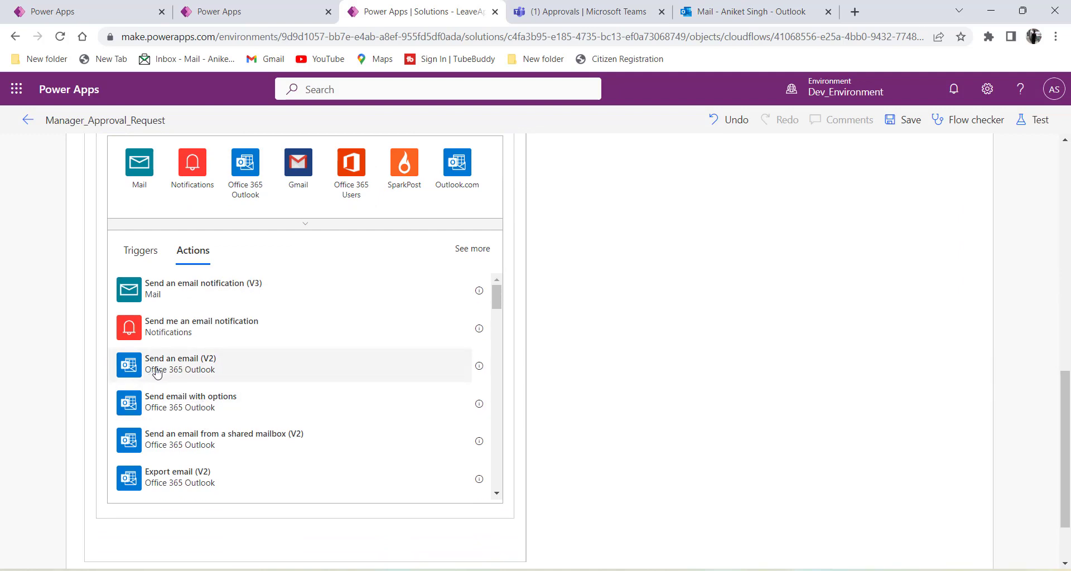
left_click(196, 373)
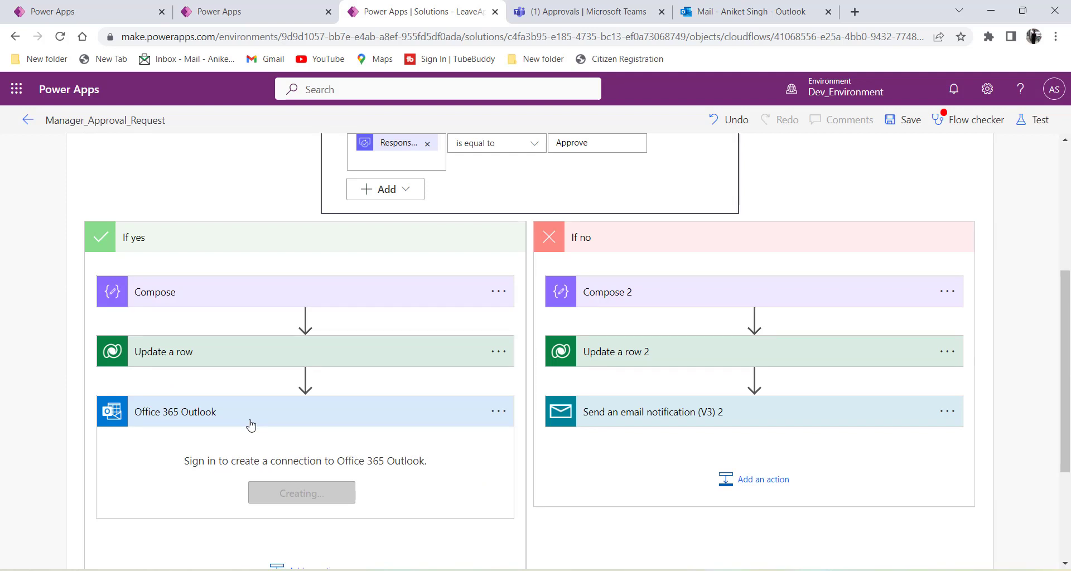
scroll(249, 423, "down", 3)
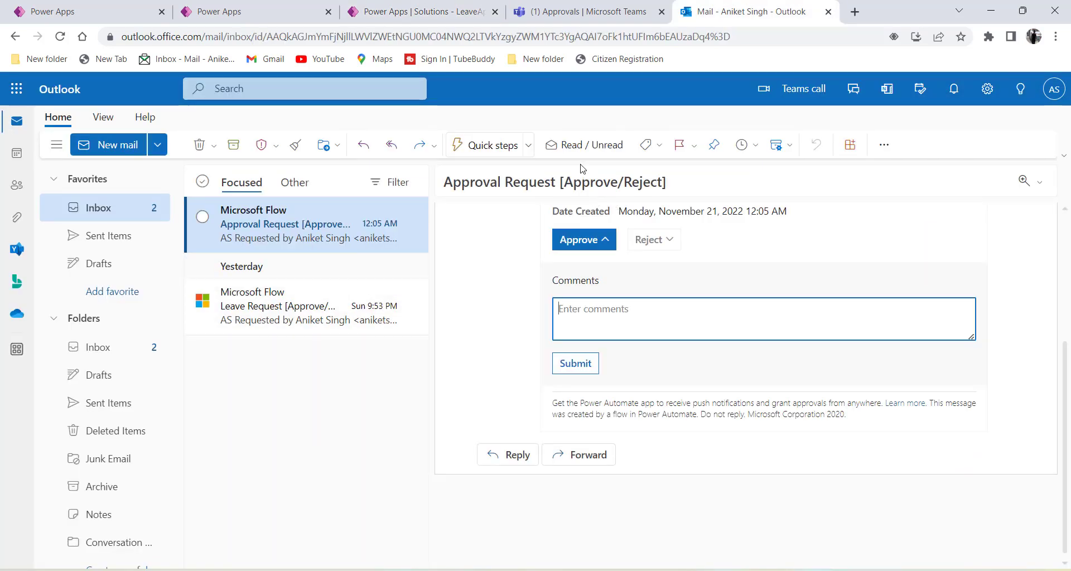
Address the email to the suggested employee, with subject 'Leave request response' and body 'App'.
left_click(434, 8)
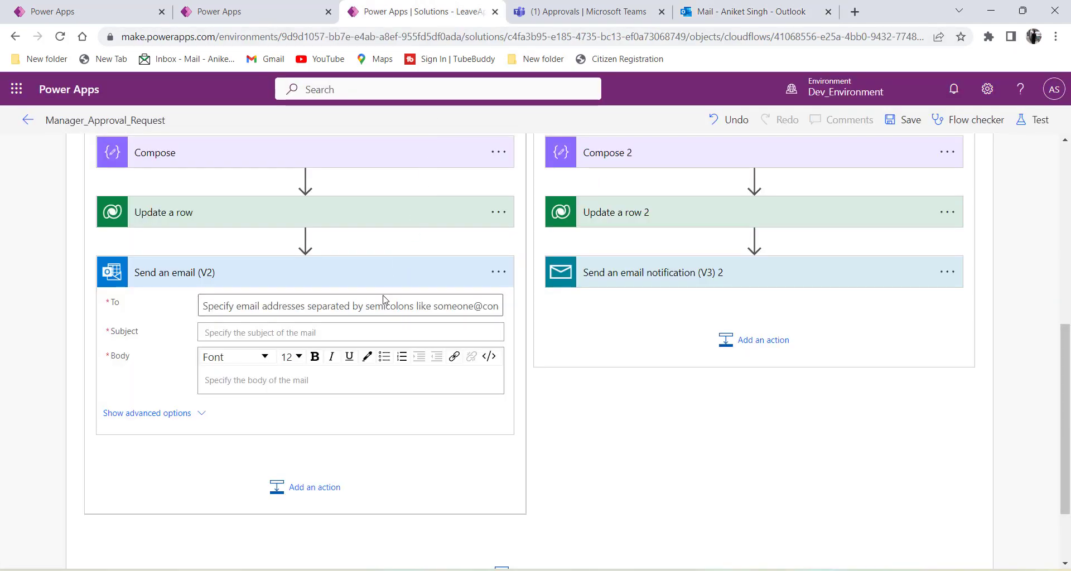
left_click(303, 300)
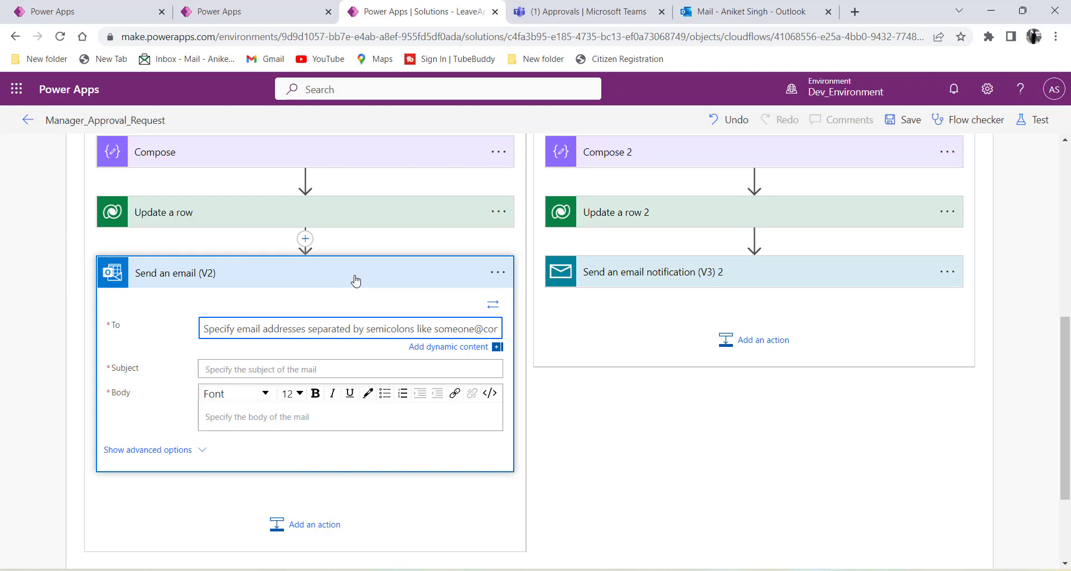
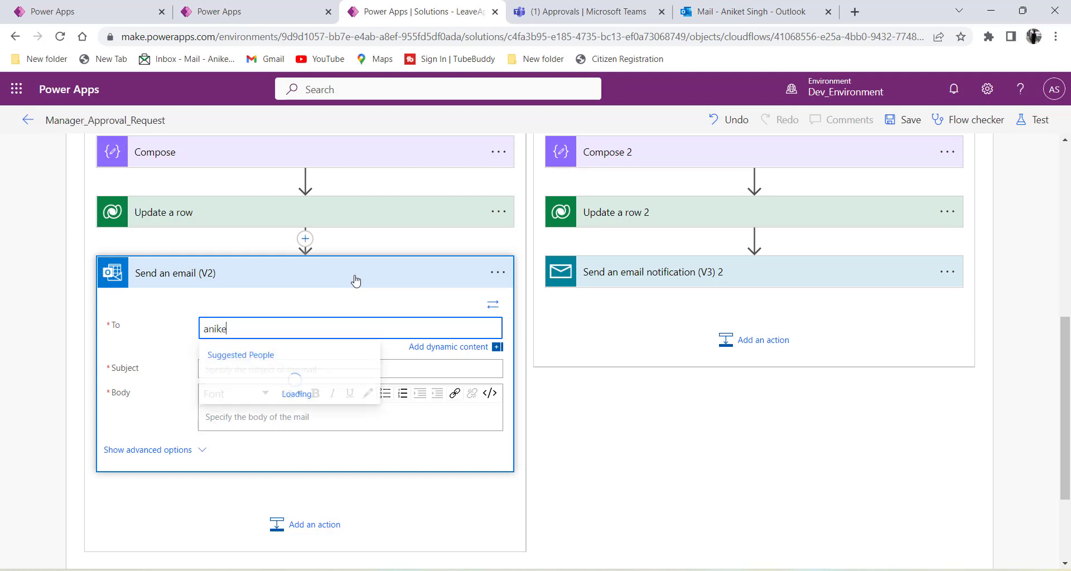
key("Return")
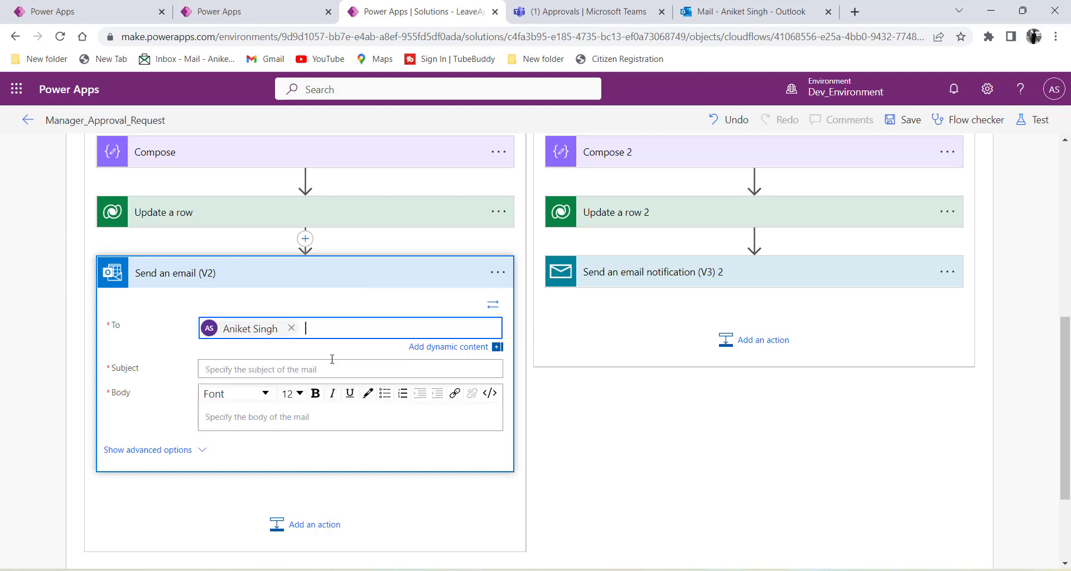
left_click(243, 369)
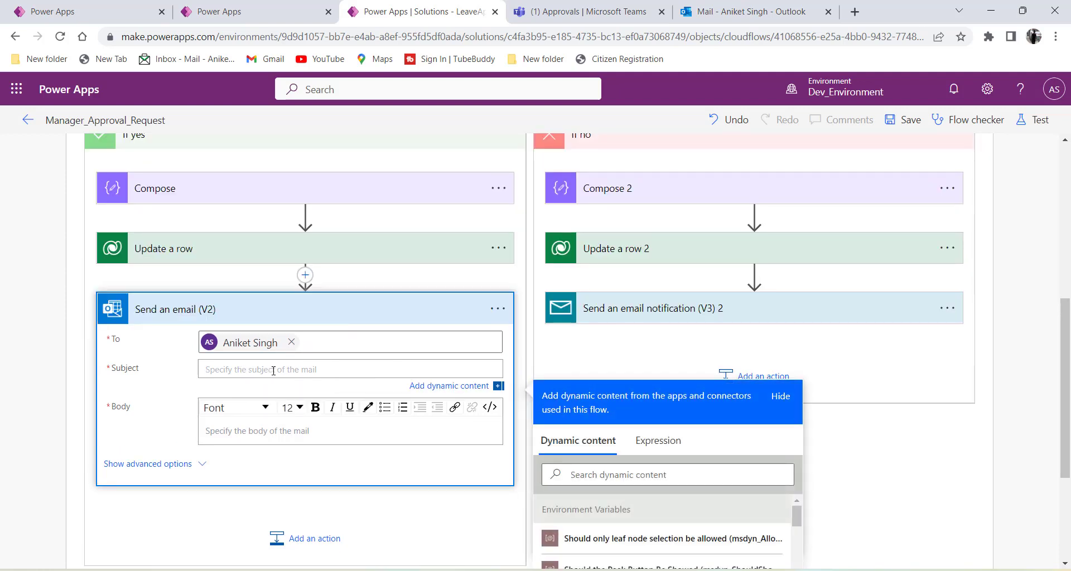
type("Res")
key("BackSpace")
type("Leave request response")
left_click(252, 428)
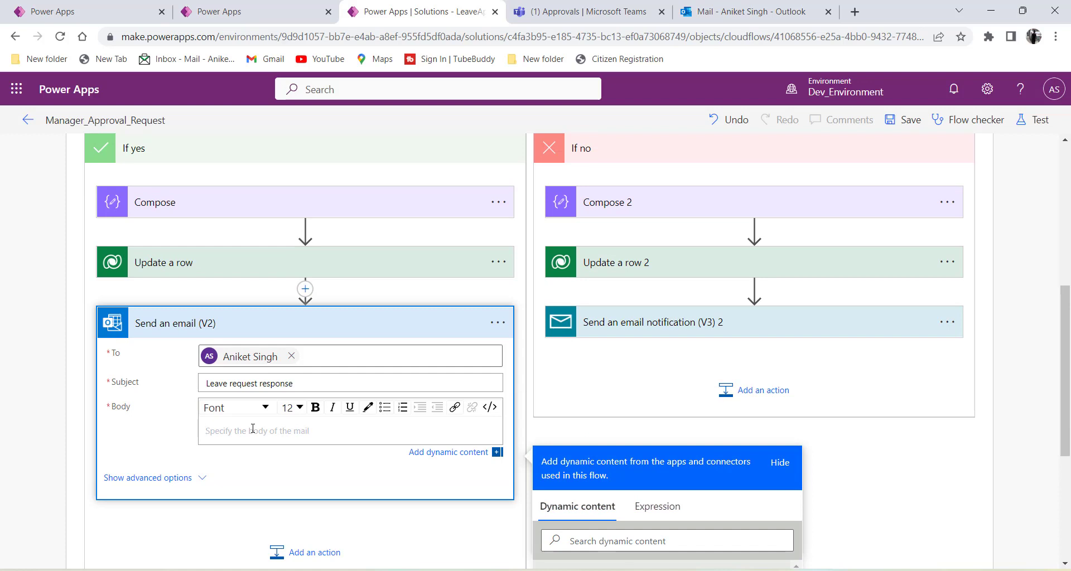
type("Approved")
left_click(242, 328)
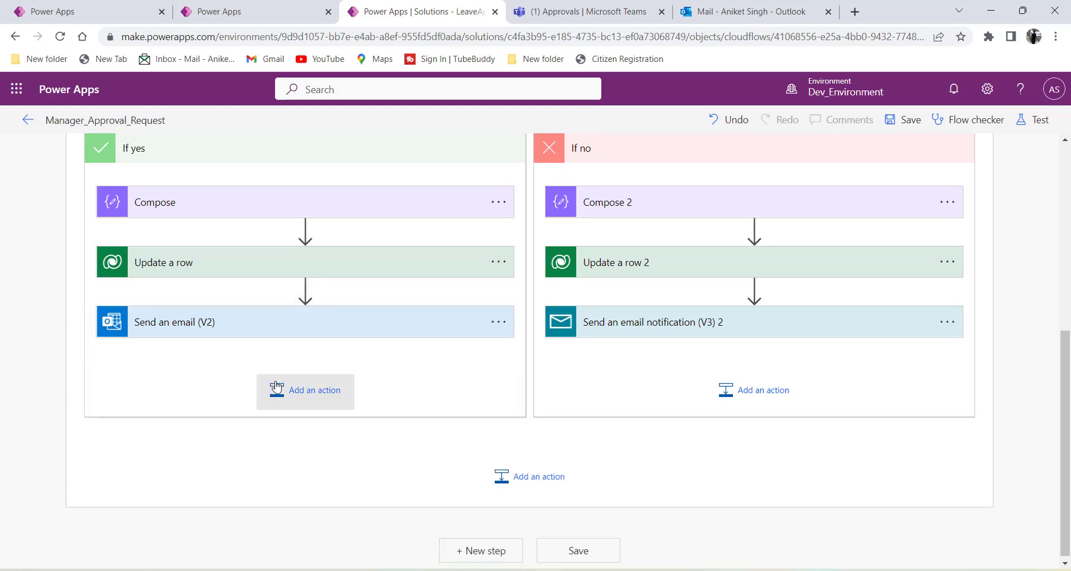
Delete the If no branch's Send an email notification (V3) 2 step and save the flow.
left_click(946, 322)
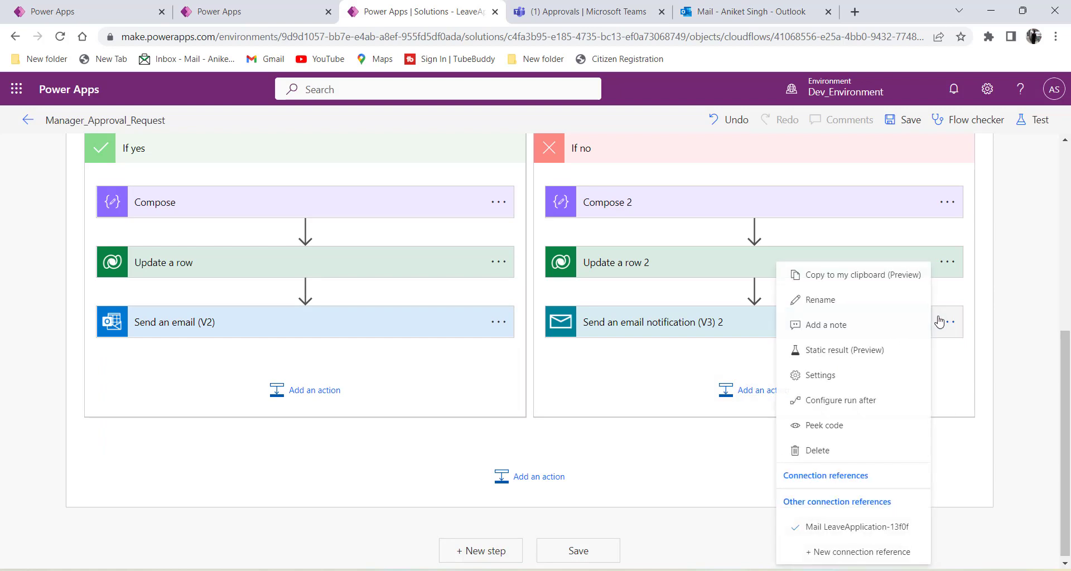
left_click(816, 449)
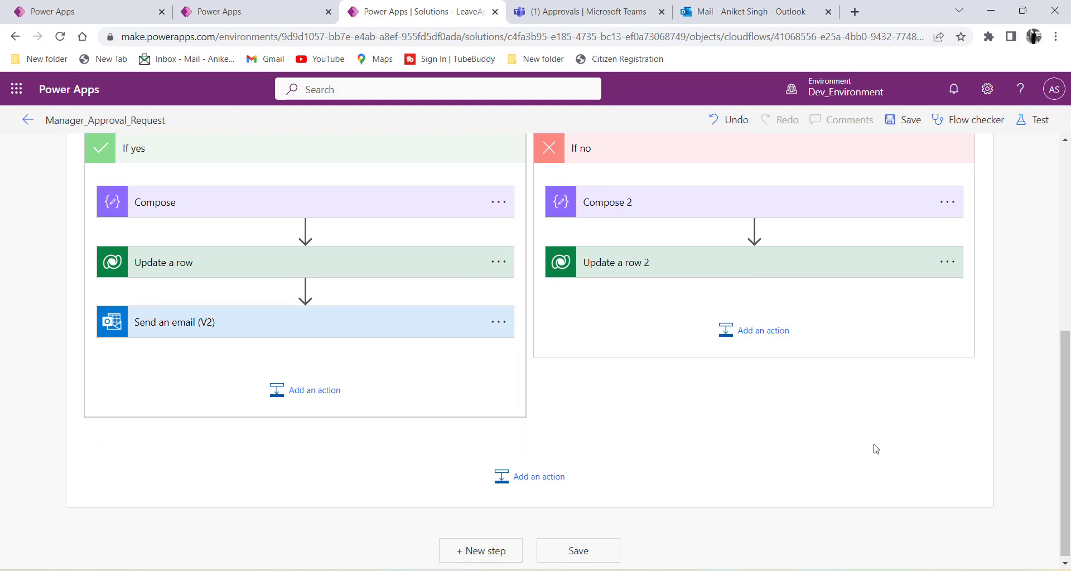
scroll(706, 390, "up", 3)
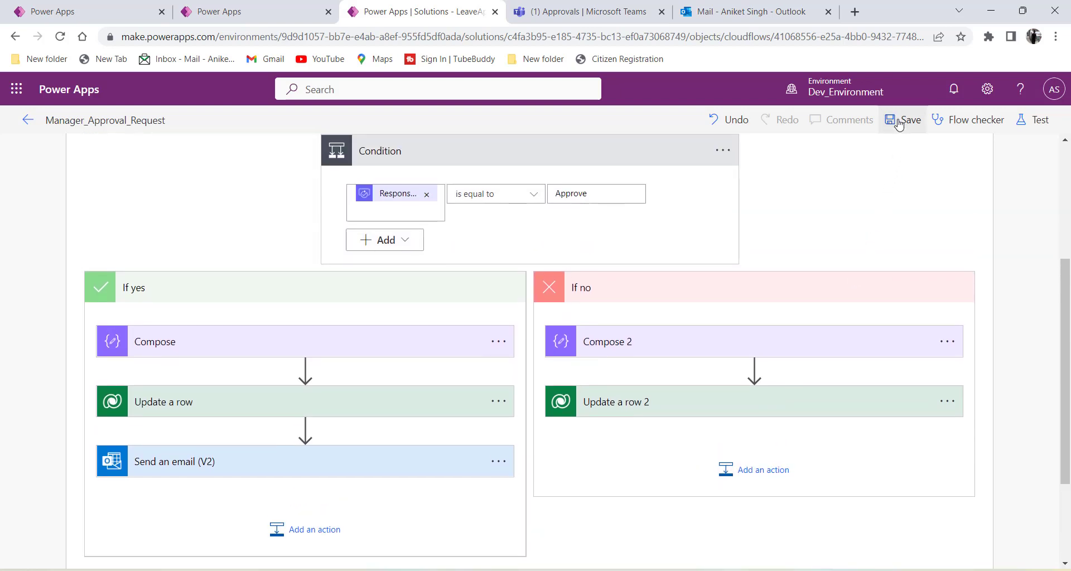
left_click(903, 120)
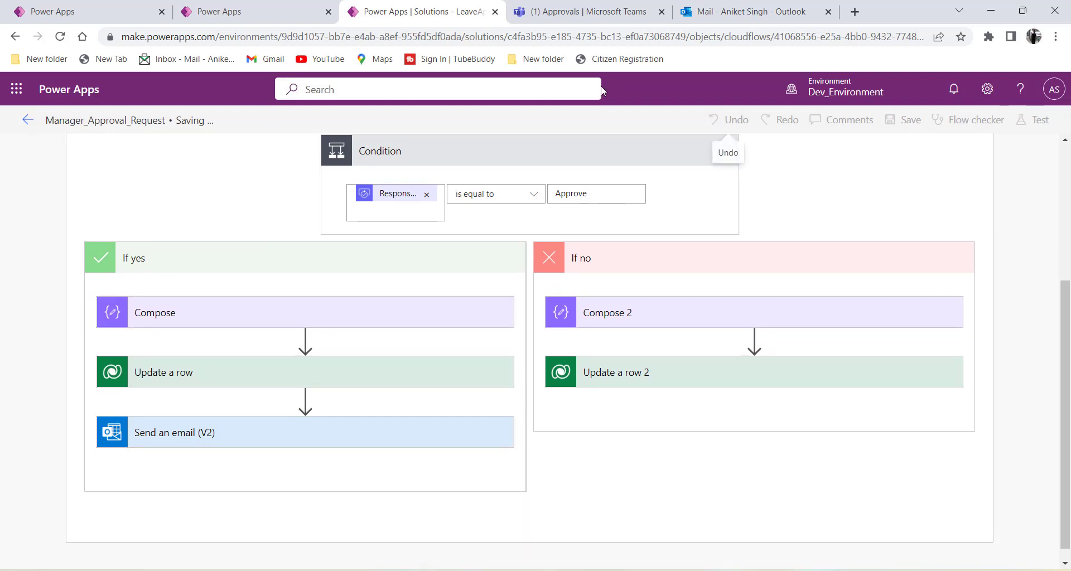
As an employee, start a new leave request from 11/21/2022 to 11/23/2022.
left_click(72, 14)
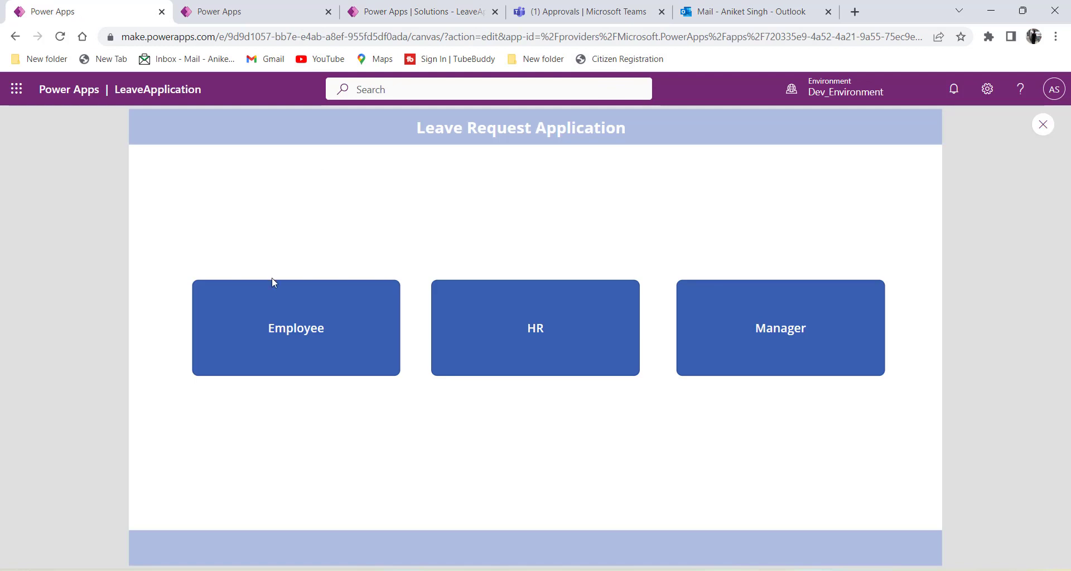
left_click(320, 346)
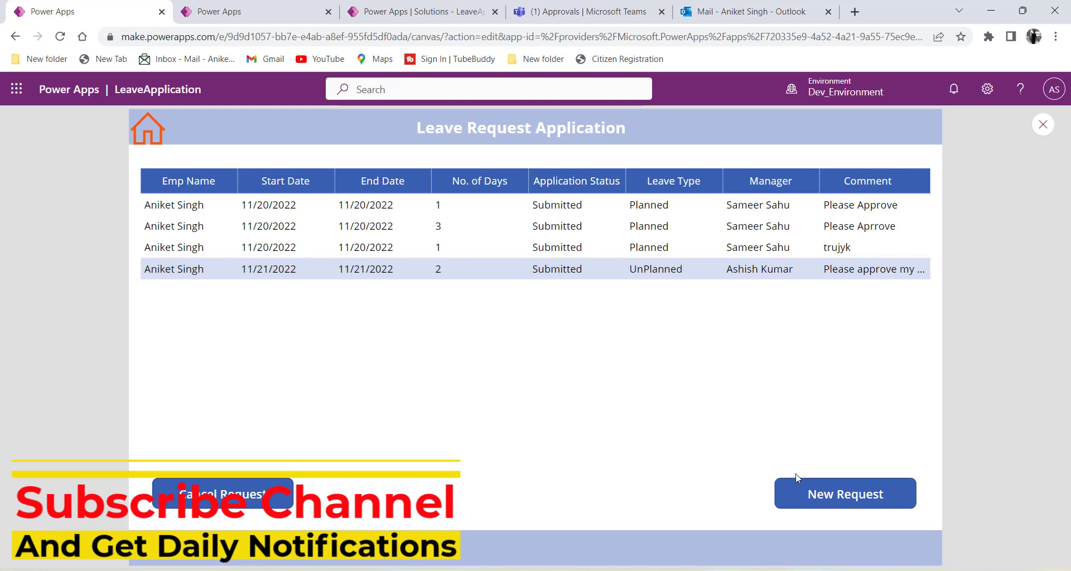
left_click(814, 496)
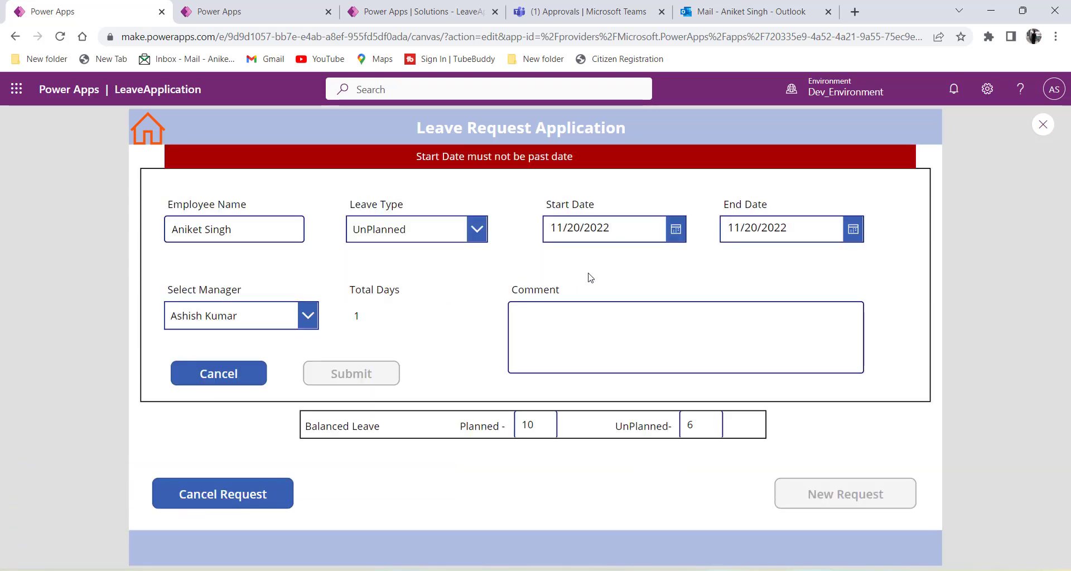
left_click(676, 230)
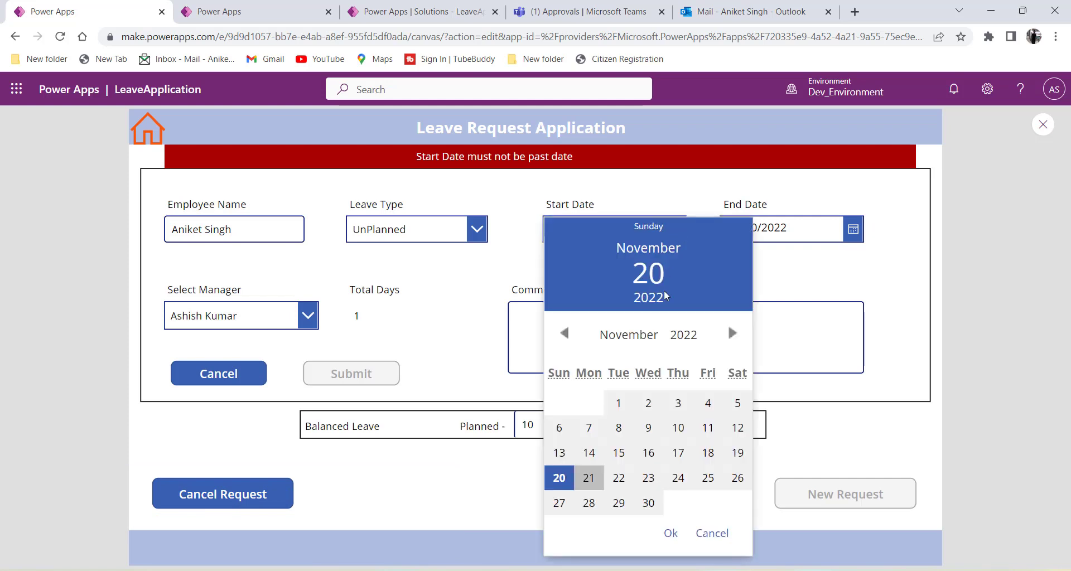
left_click(588, 478)
left_click(670, 533)
left_click(846, 233)
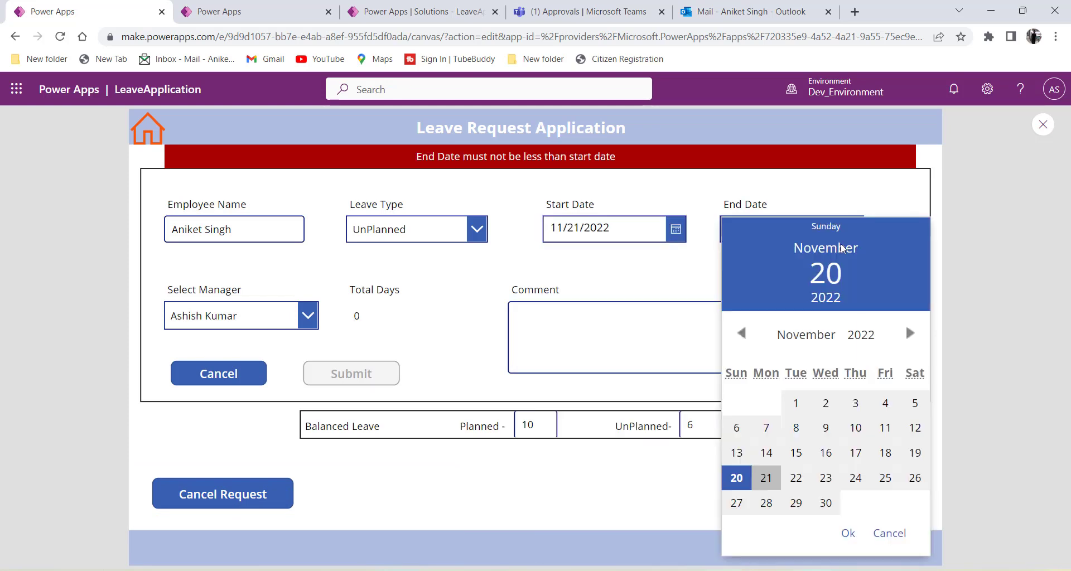
left_click(826, 478)
left_click(843, 534)
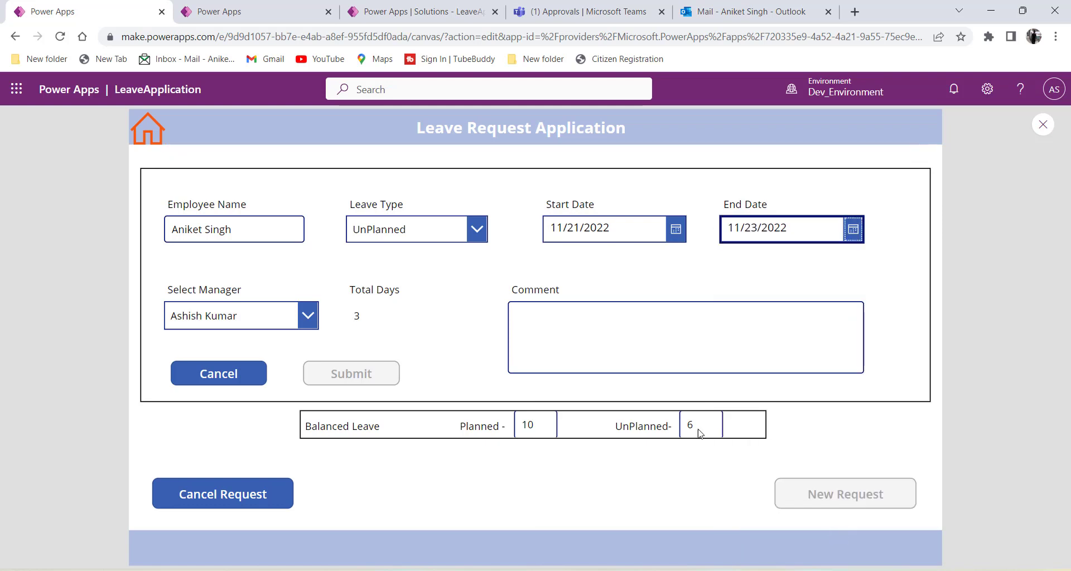
Add a placeholder comment, submit the request, and check it in the request list.
left_click(602, 368)
type("szd fgmgh,gn vg")
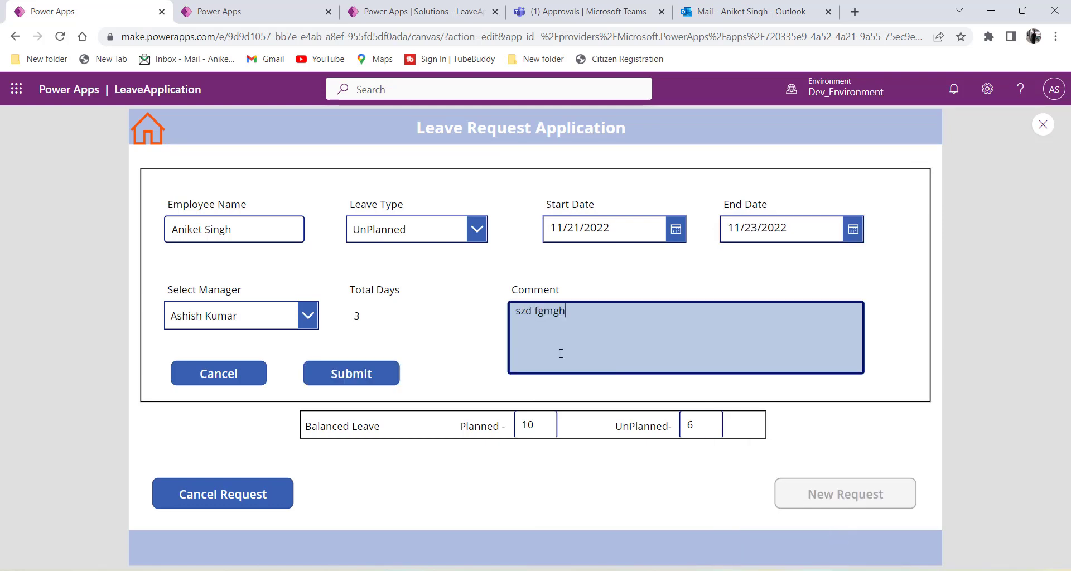
left_click(397, 373)
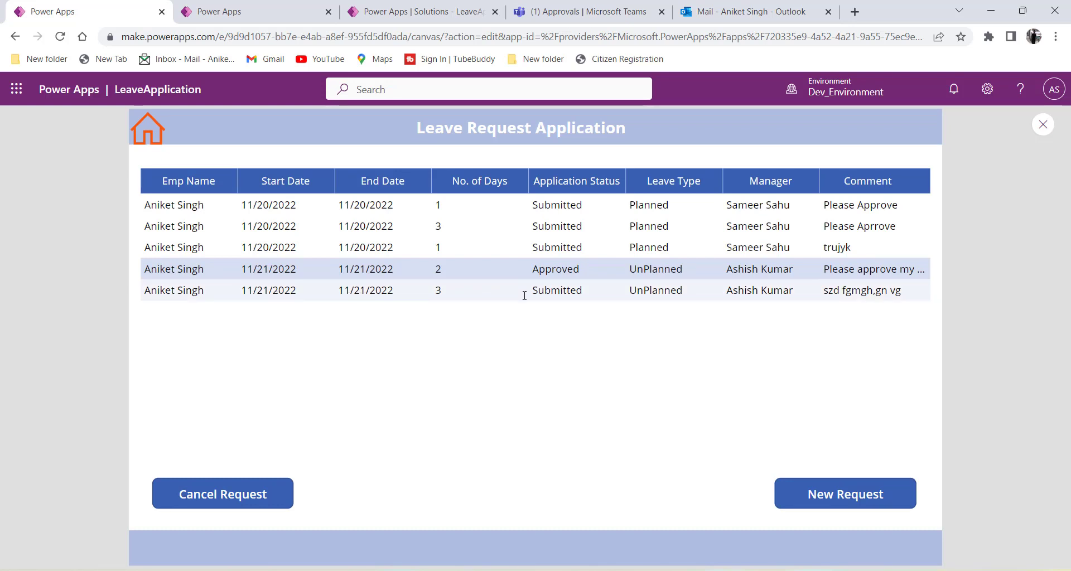
left_click(585, 290)
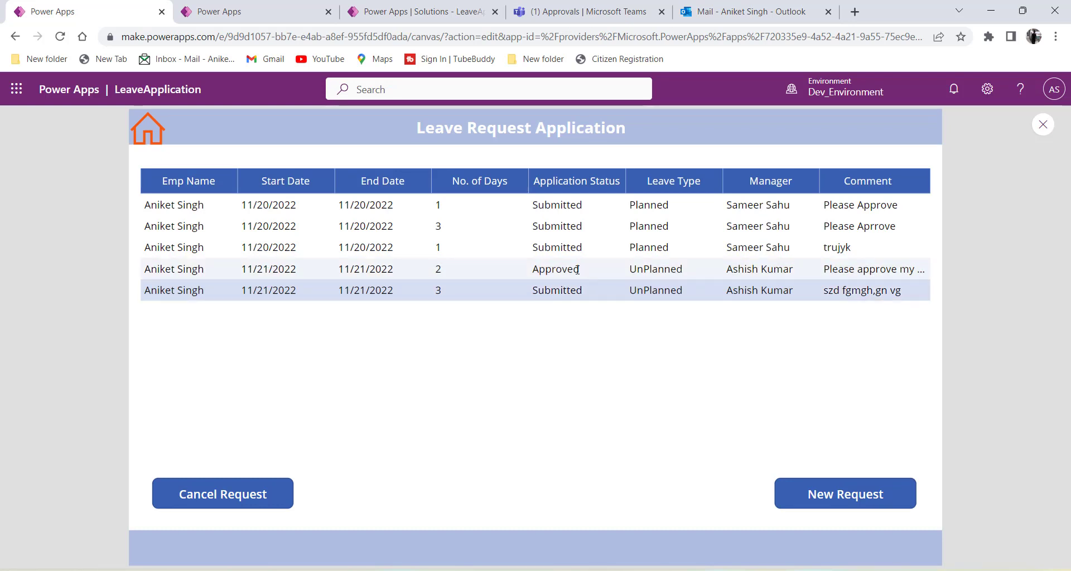
left_click(530, 268)
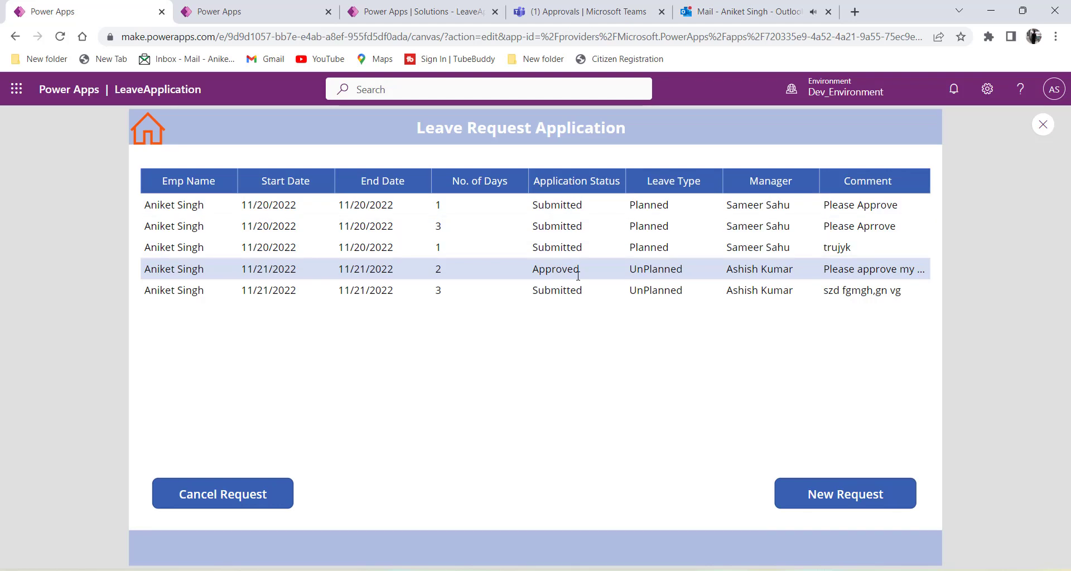
left_click(530, 290)
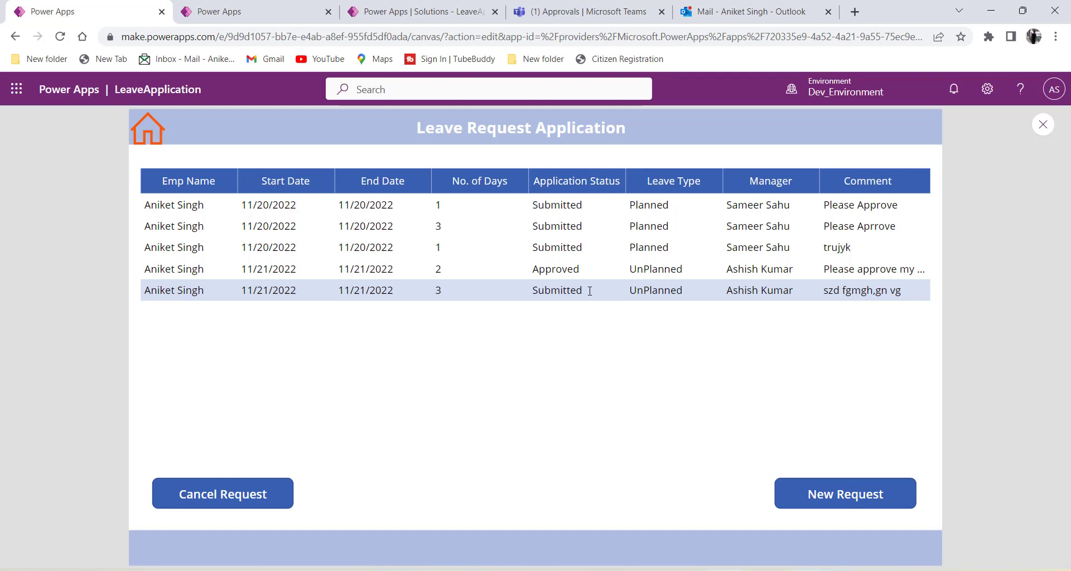
left_click(582, 11)
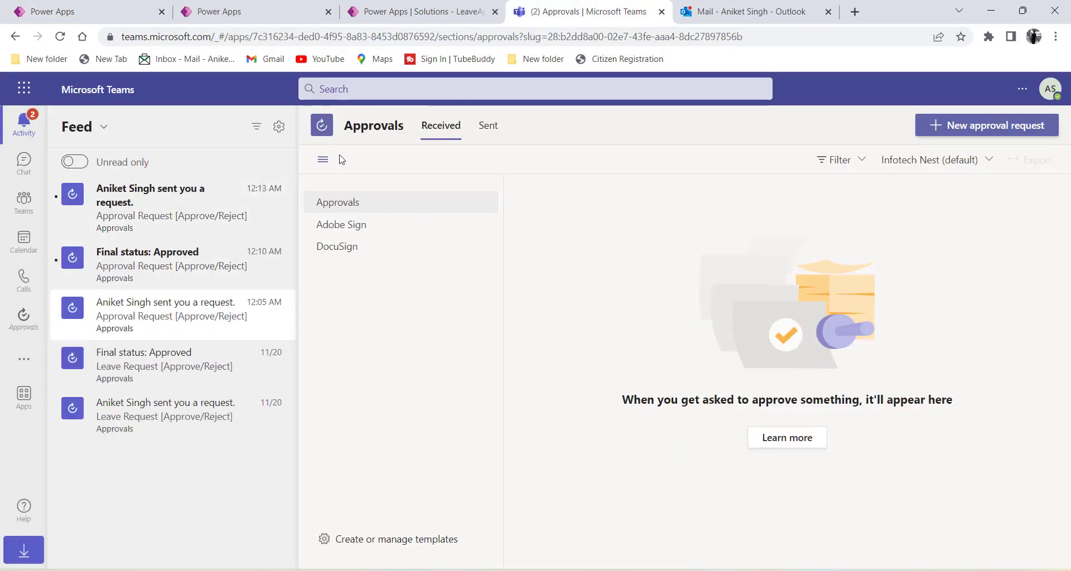
Approve the 12:13 AM leave request in Teams Approvals and confirm its Approved status.
left_click(107, 216)
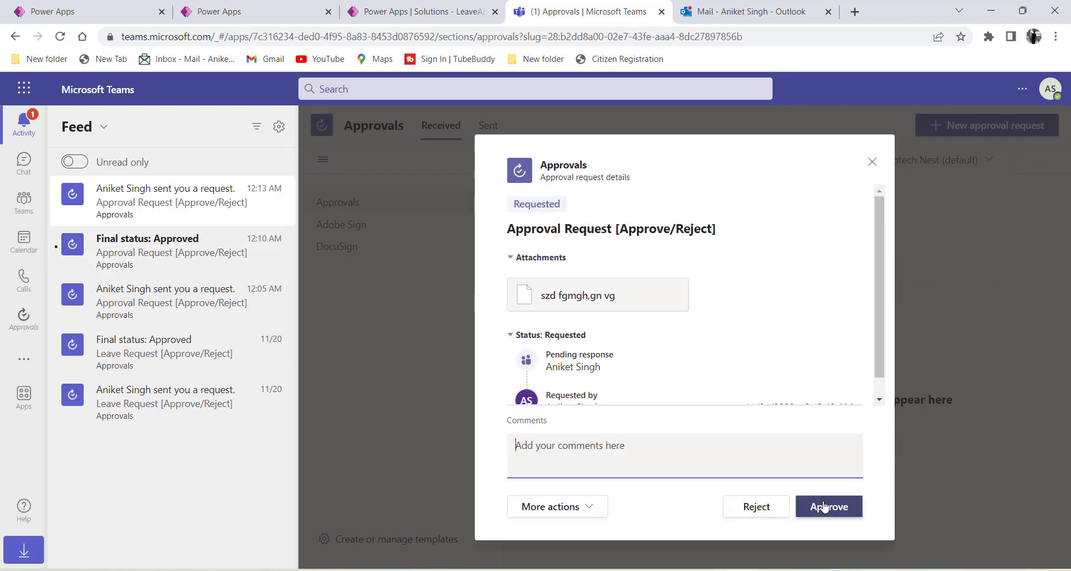
left_click(825, 507)
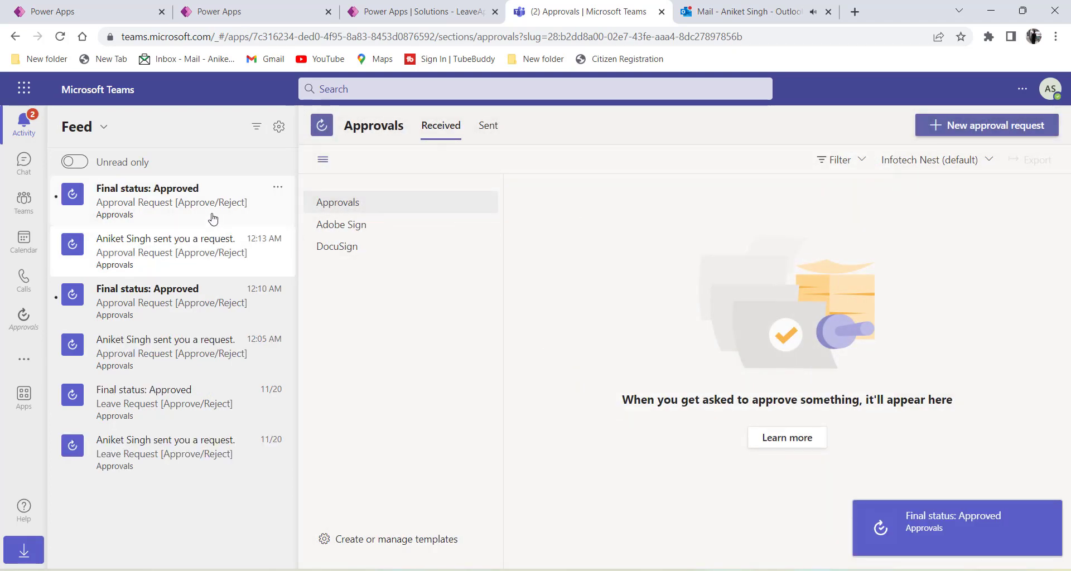
left_click(214, 216)
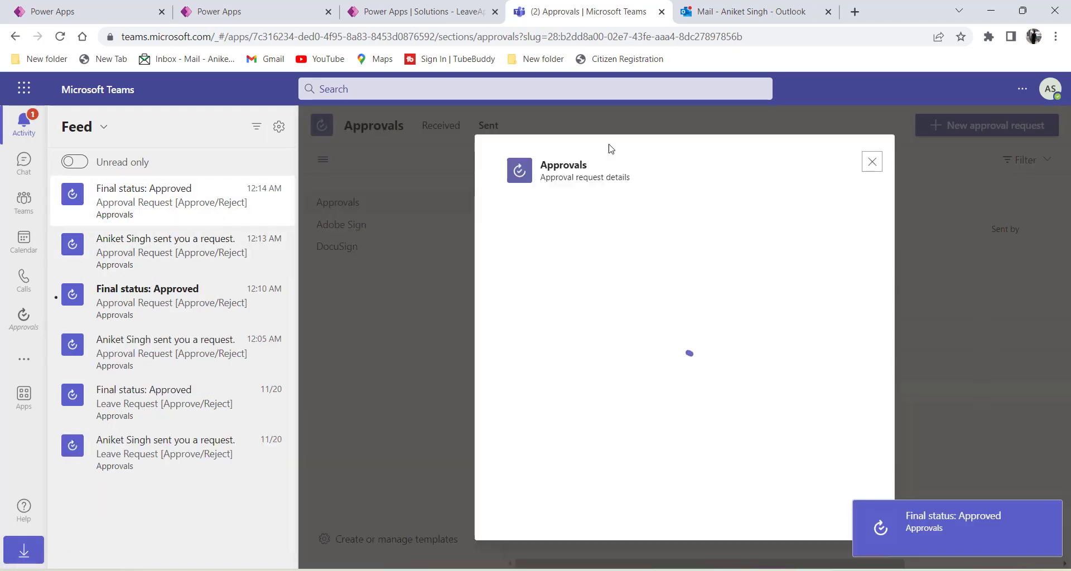
left_click(719, 12)
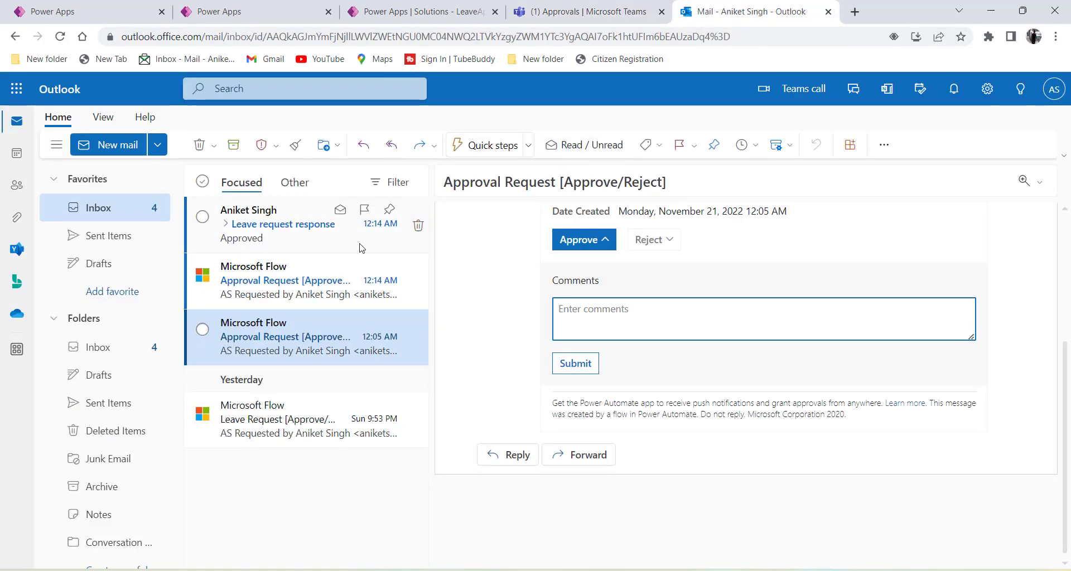
Open the 'Leave request response' email and confirm its body reads Approved.
left_click(240, 231)
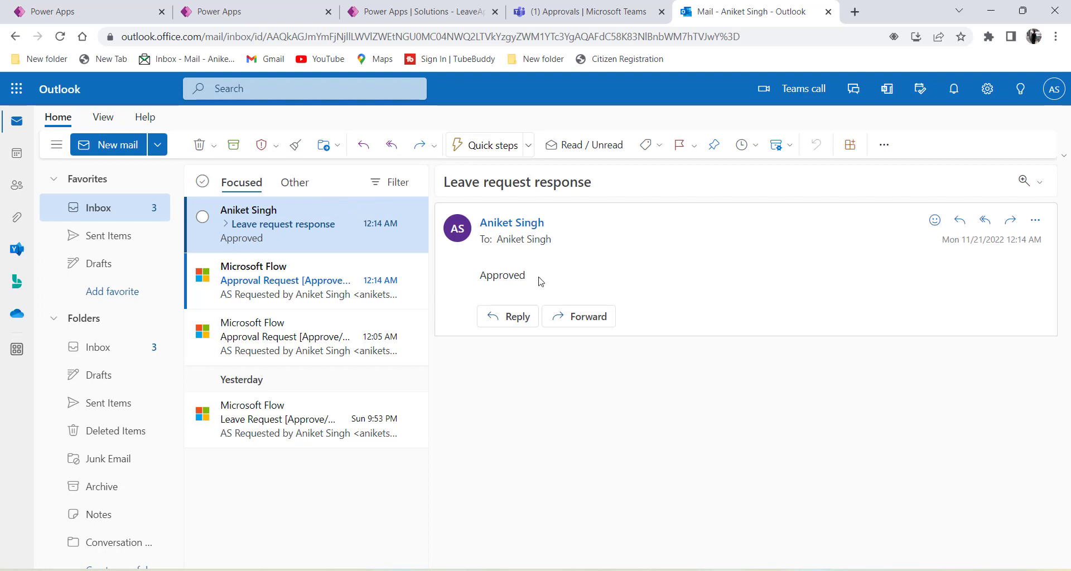
left_click_drag(526, 280, 486, 276)
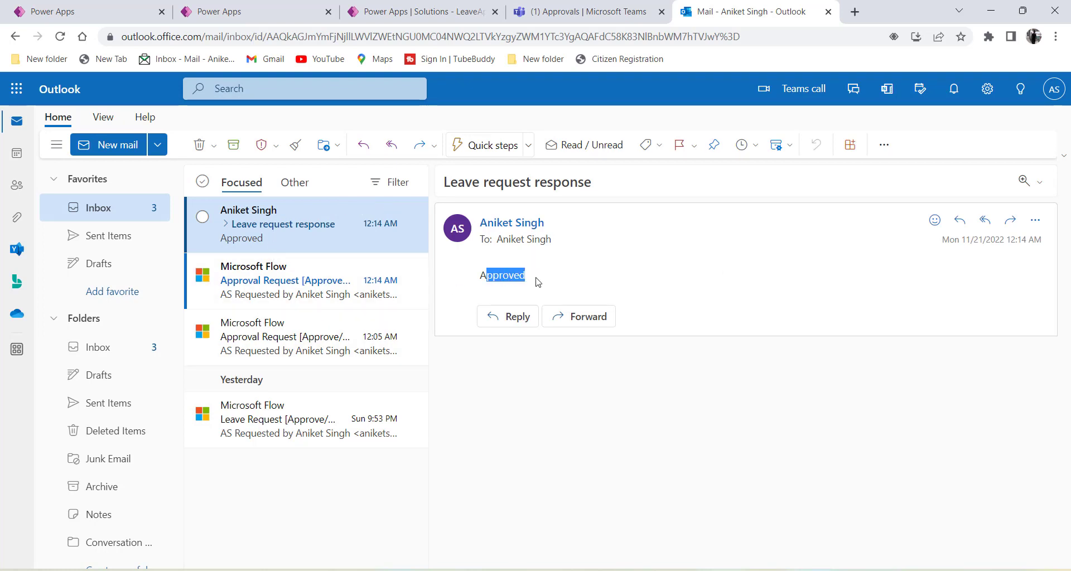
left_click(90, 12)
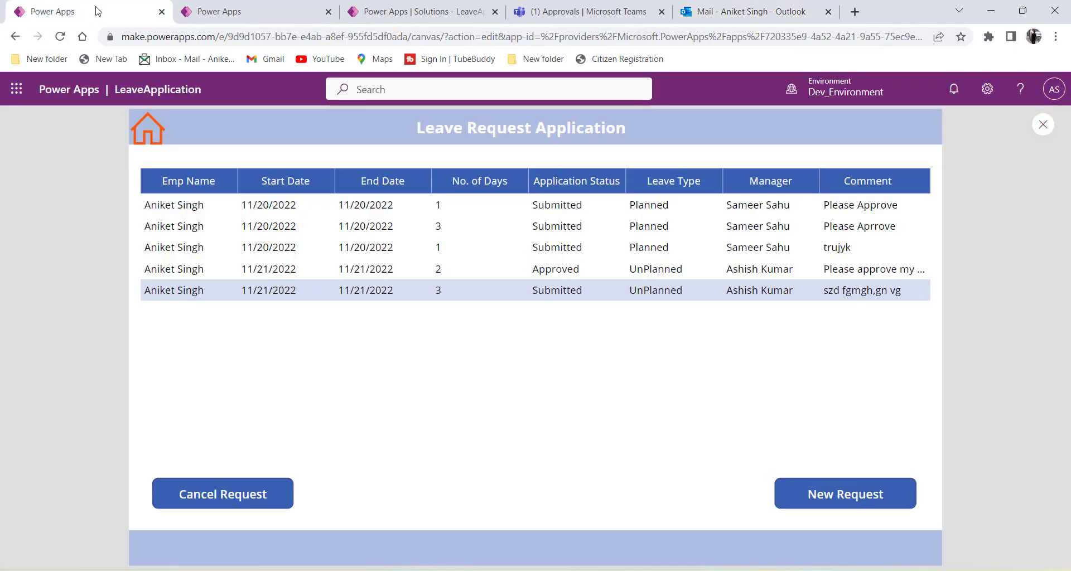
Open the Succeeded 12:13 AM run of Manager_Approval_Request from its 28-day run history.
left_click(370, 14)
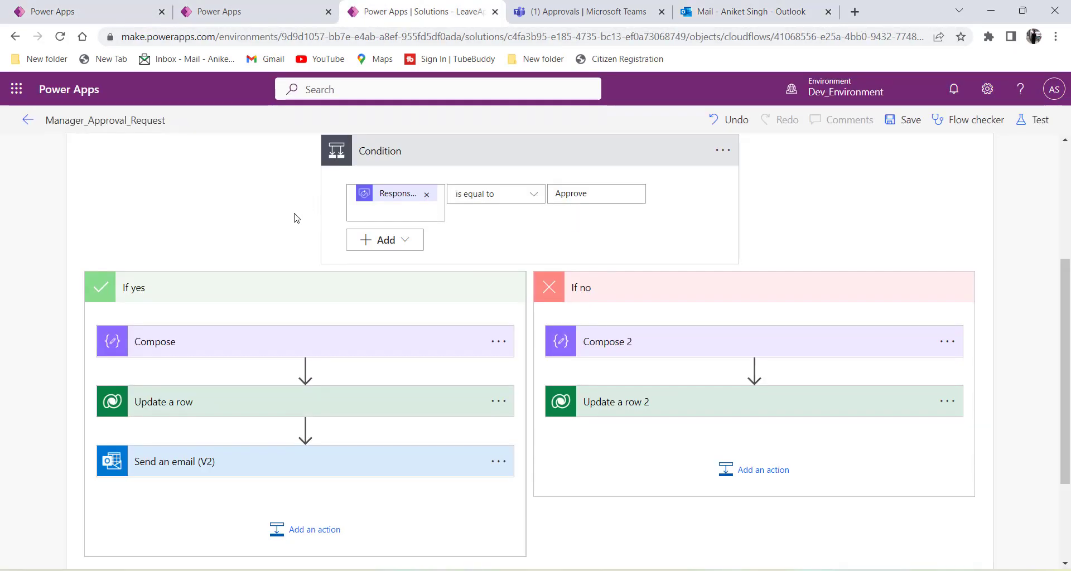
left_click(26, 121)
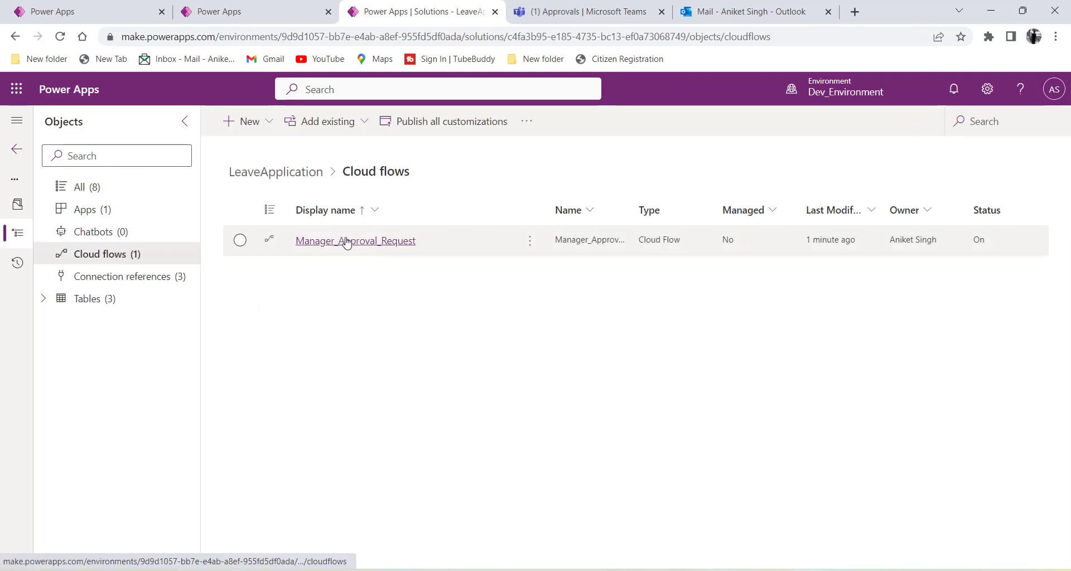
left_click(346, 241)
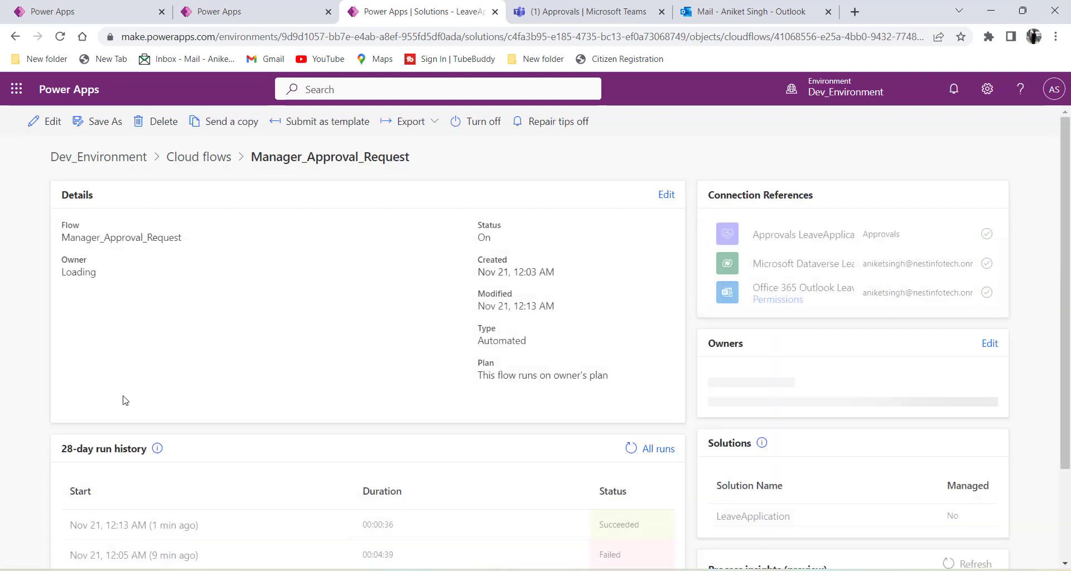
scroll(115, 473, "down", 2)
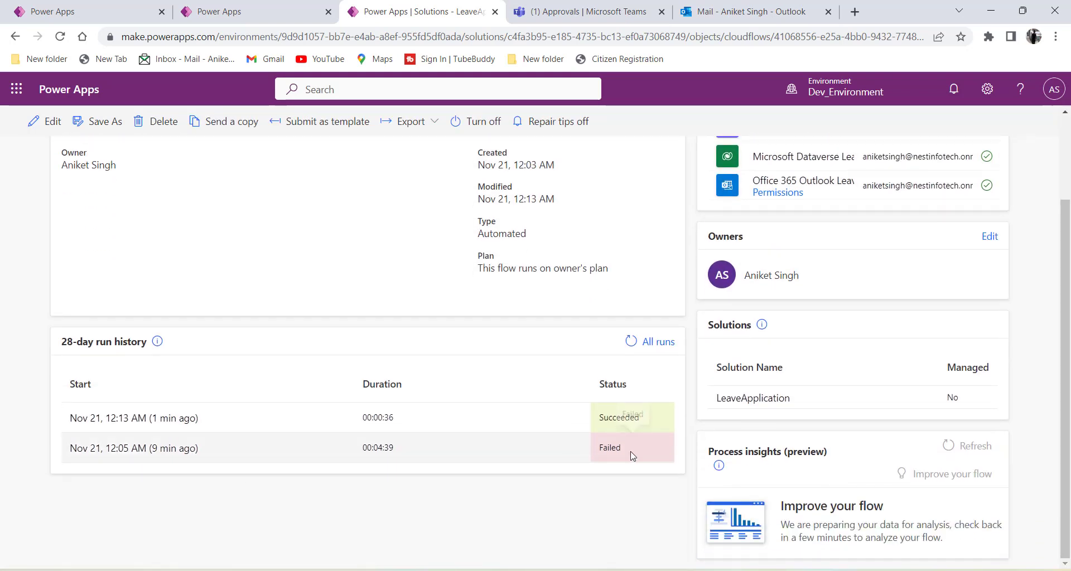
left_click_drag(622, 452, 582, 455)
left_click_drag(668, 420, 592, 421)
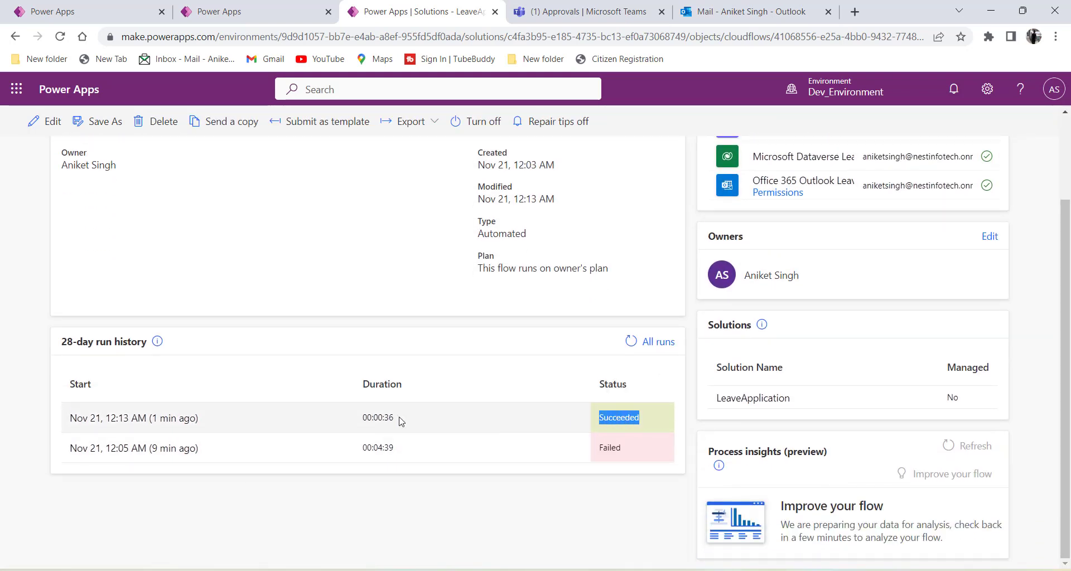
left_click(167, 423)
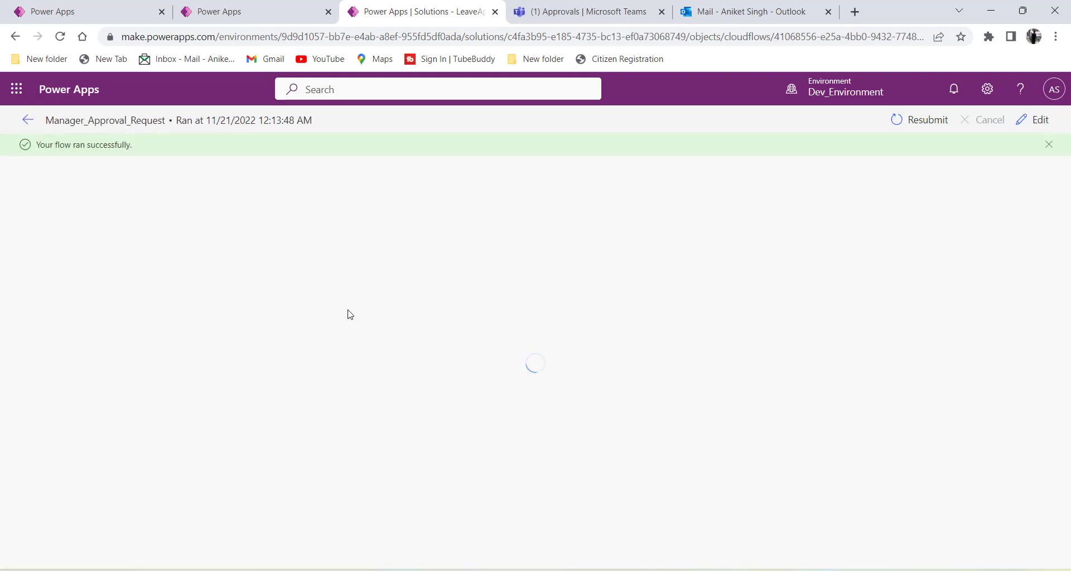
Inspect the Send an email (V2) step's 'Leave request response' / Approved inputs, then check the request in Teams.
left_click(407, 314)
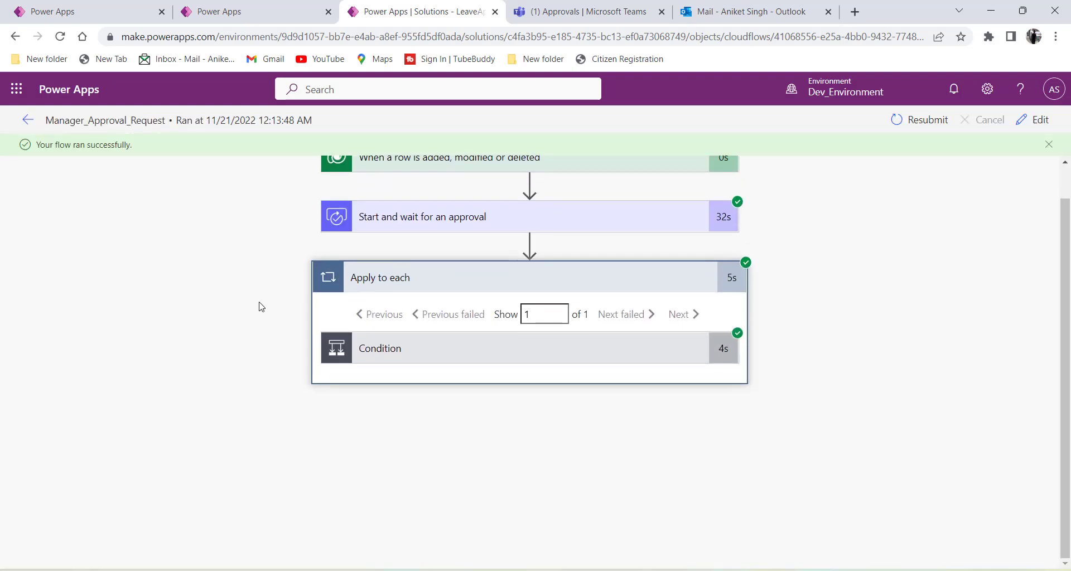
left_click(379, 357)
scroll(163, 340, "down", 3)
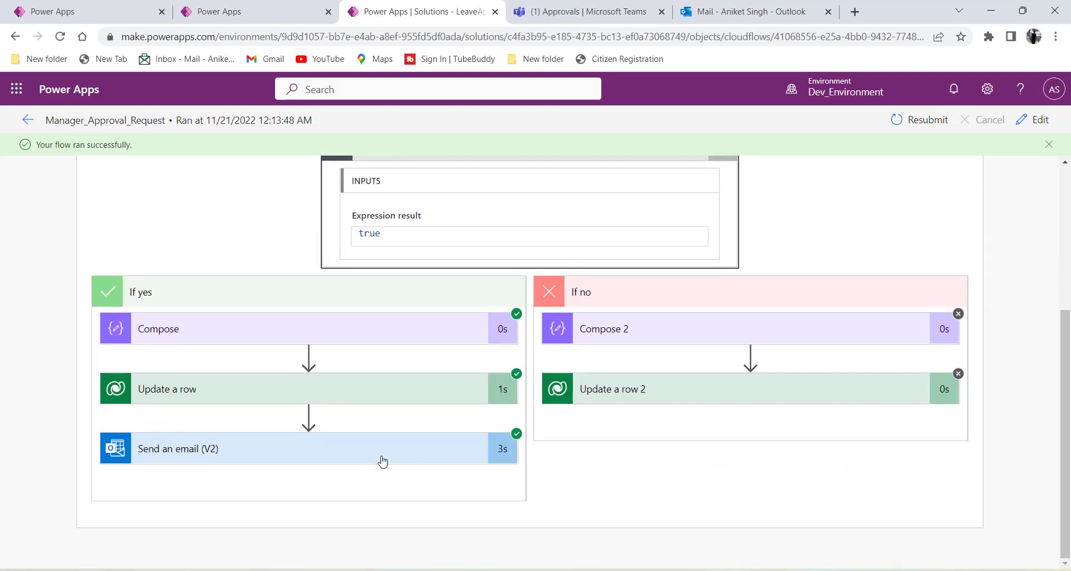
left_click(202, 456)
scroll(212, 391, "down", 2)
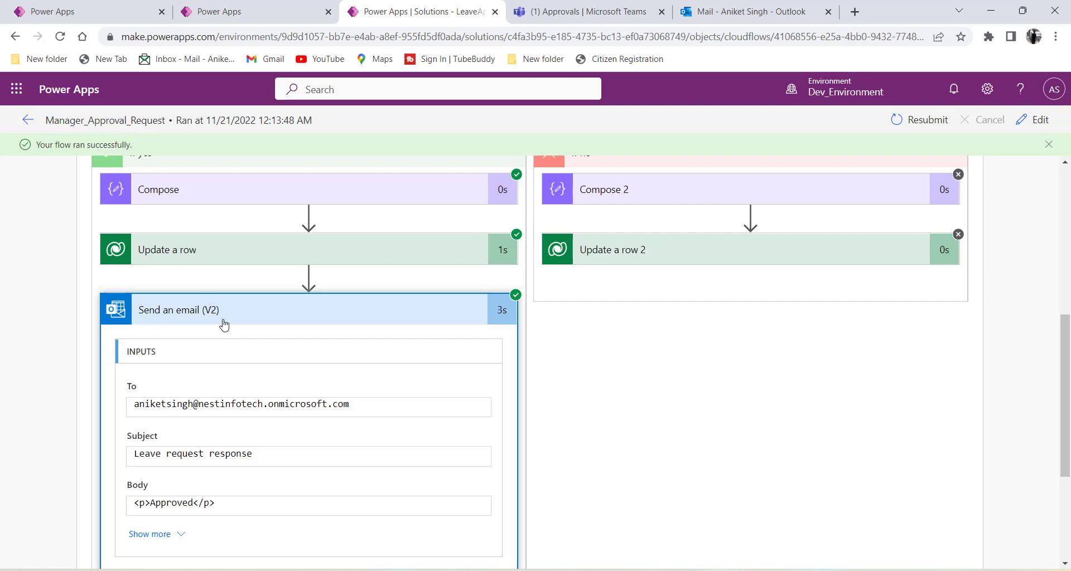
left_click(747, 11)
left_click(575, 18)
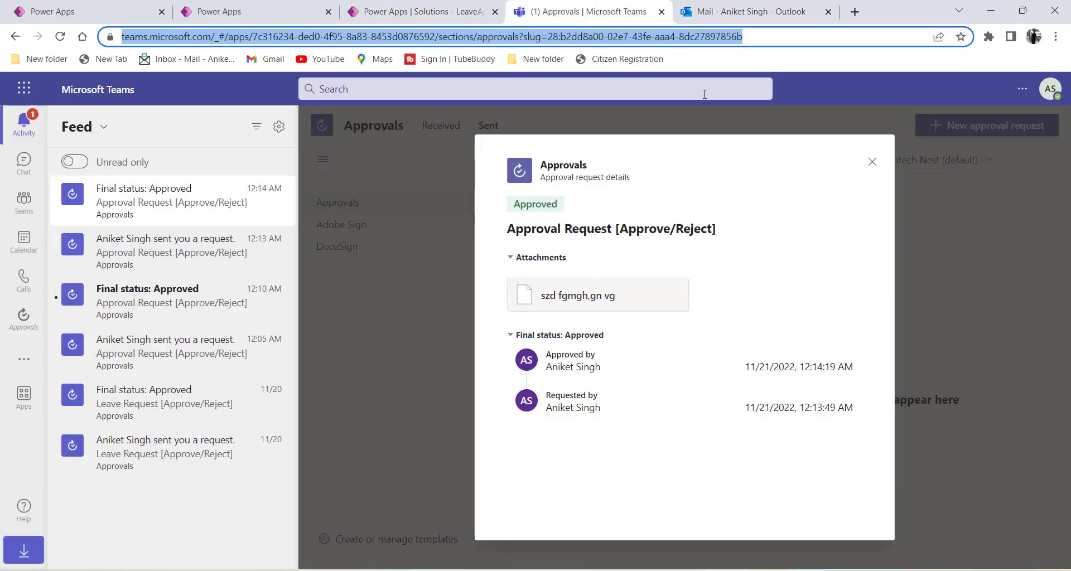
Open the Approval Request email and the Approved 'Leave request response' email, then check Vacation Requests.
left_click(747, 11)
left_click(417, 282)
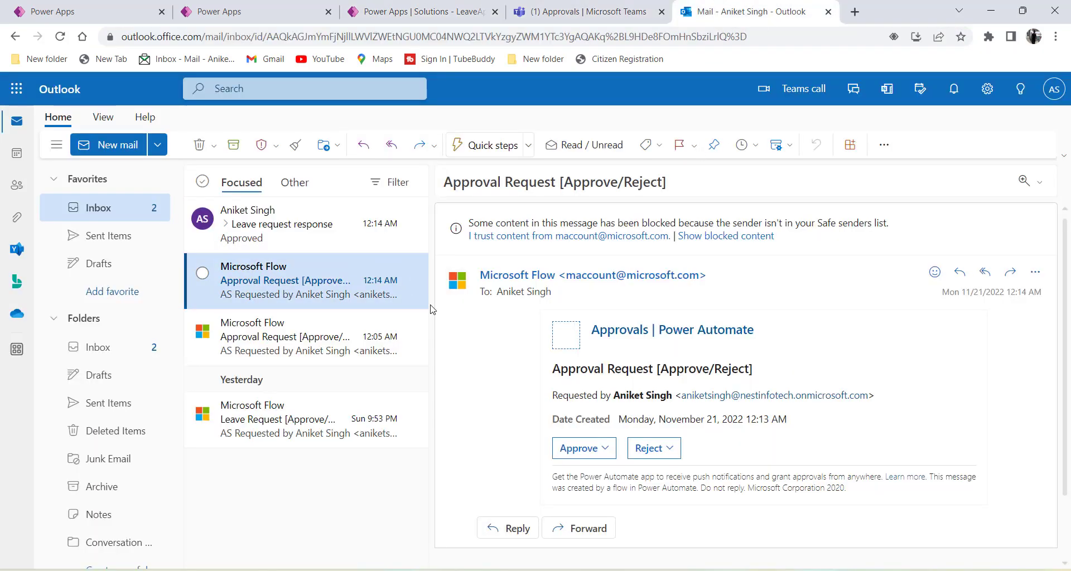
left_click(296, 226)
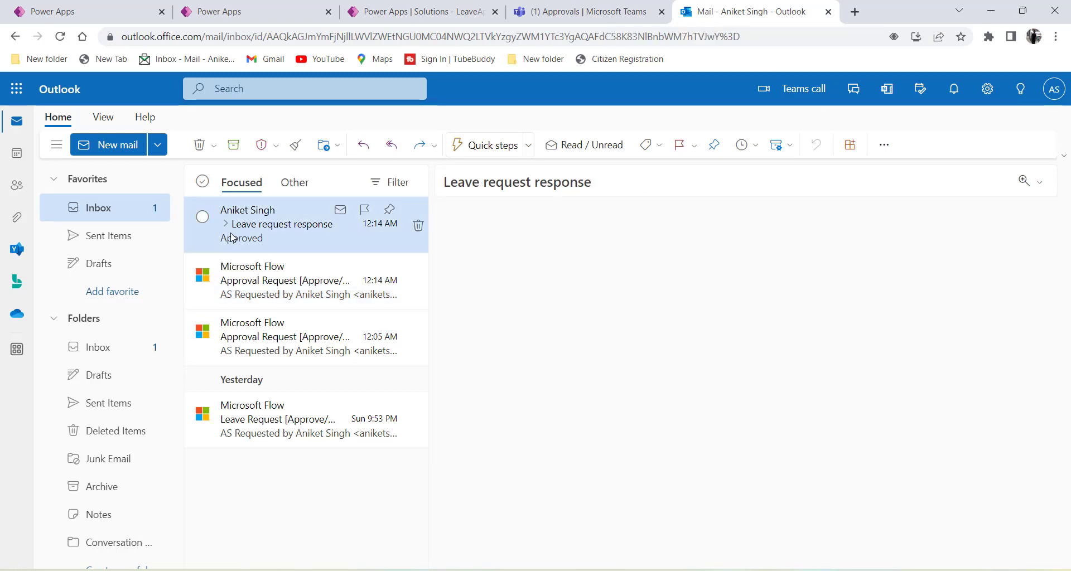
left_click_drag(537, 288, 458, 284)
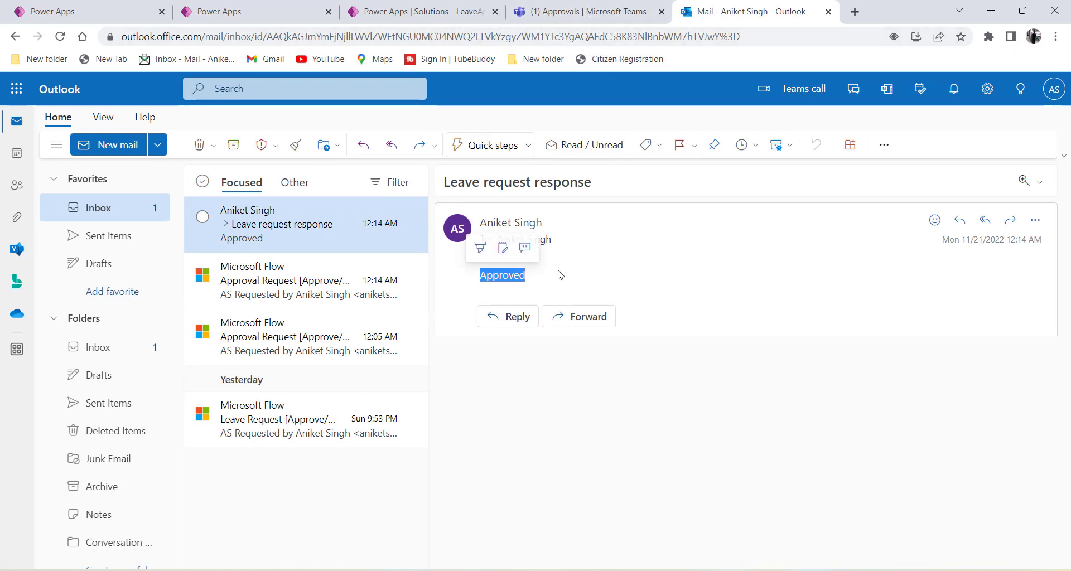
left_click(212, 12)
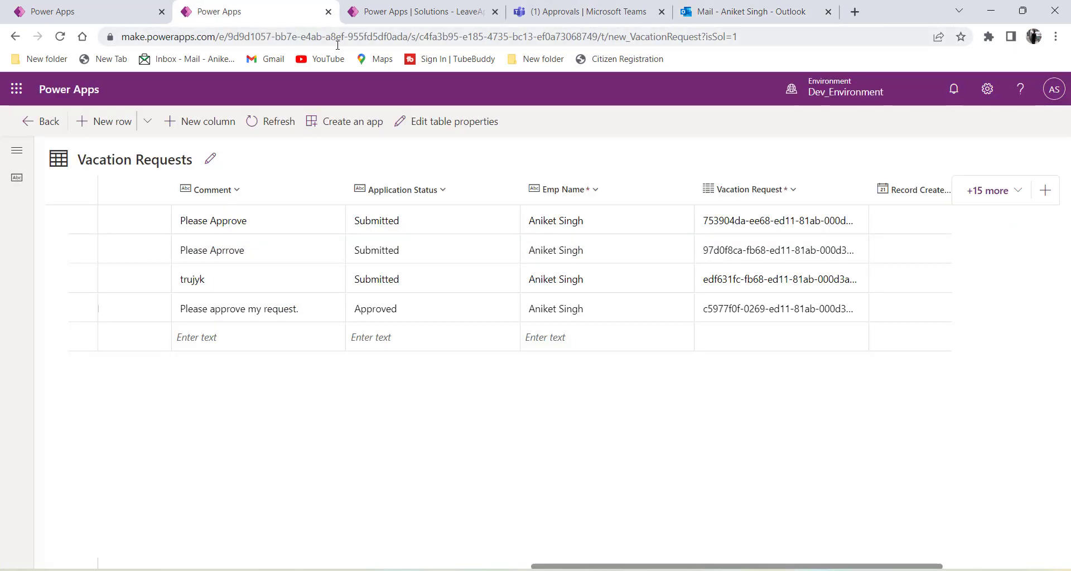
left_click(422, 17)
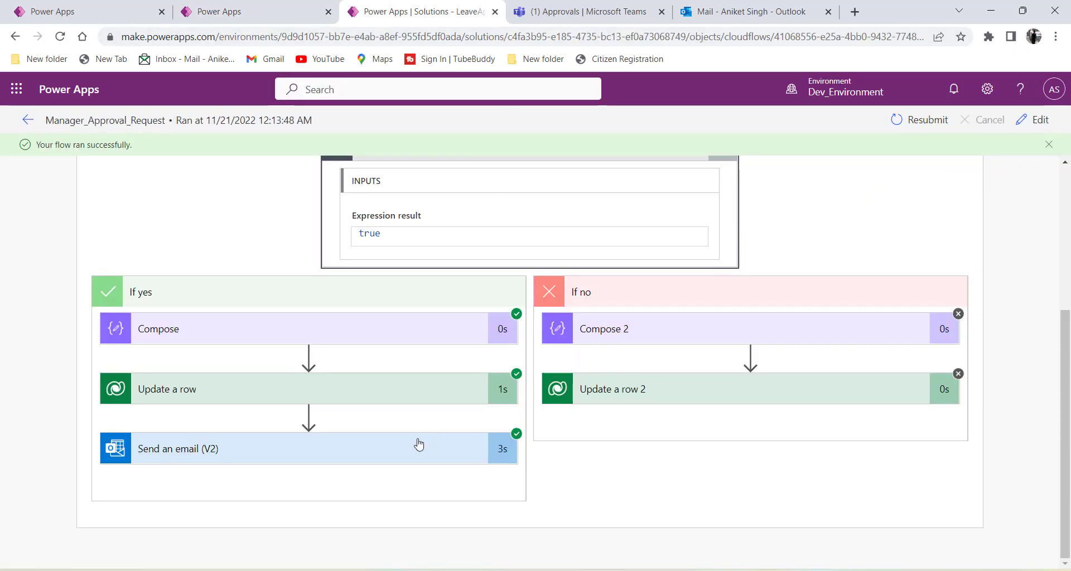
Review the Send an email (V2) inputs, confirming the body reads Approved.
left_click(257, 460)
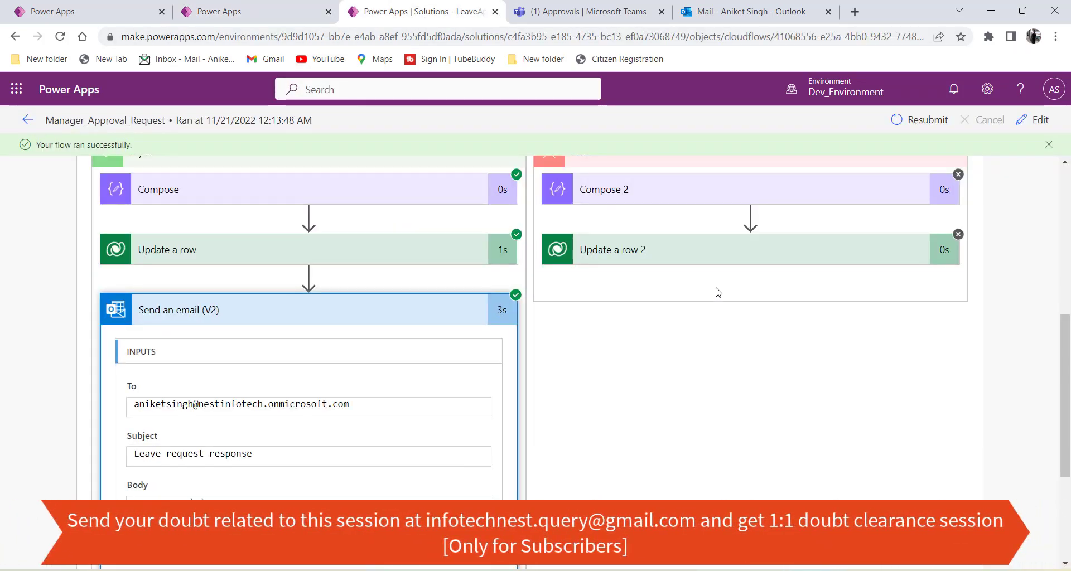
scroll(531, 394, "down", 4)
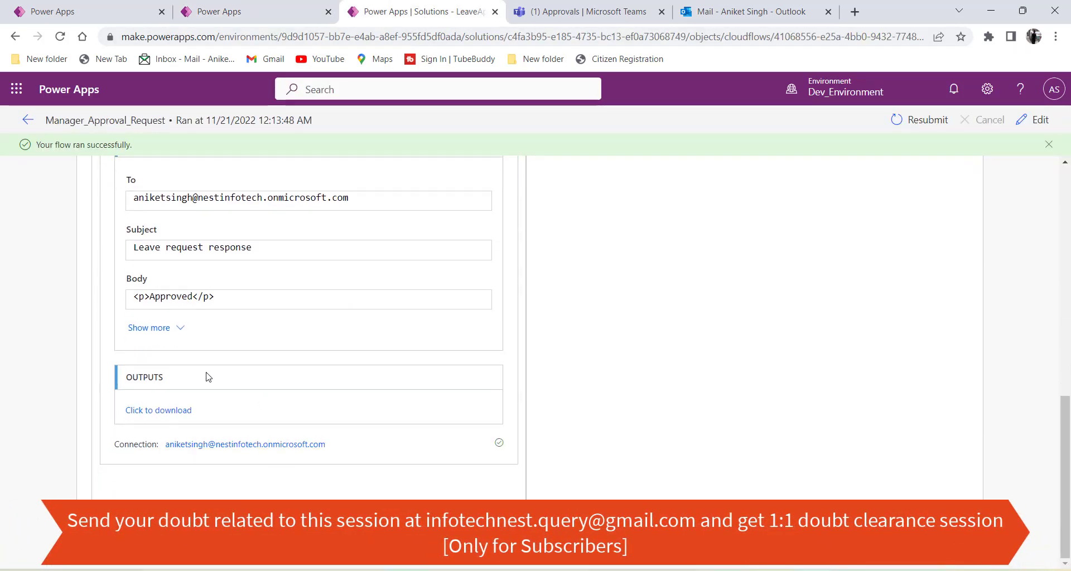
double_click(179, 297)
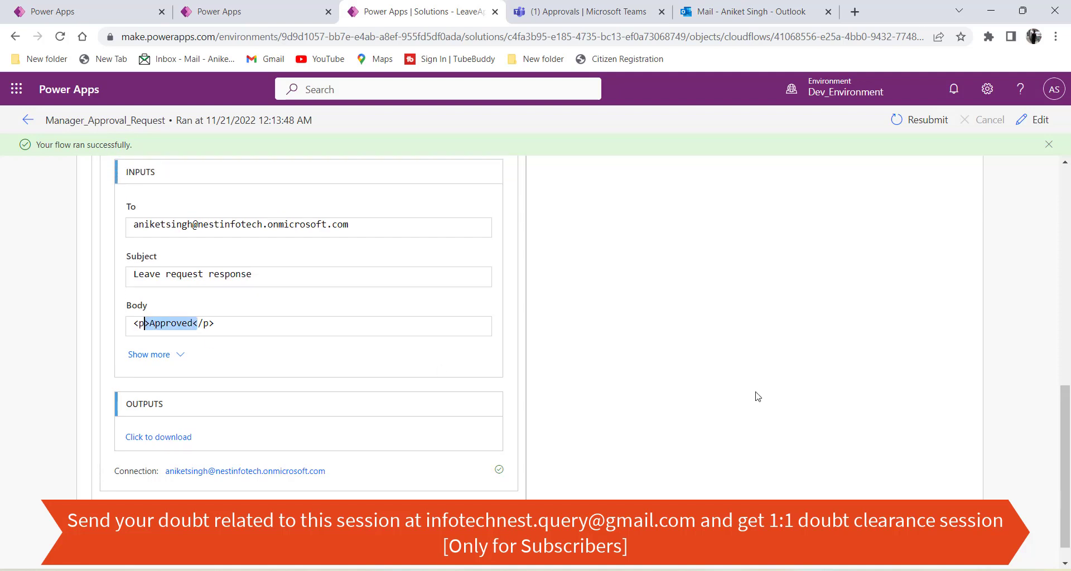
scroll(757, 396, "up", 5)
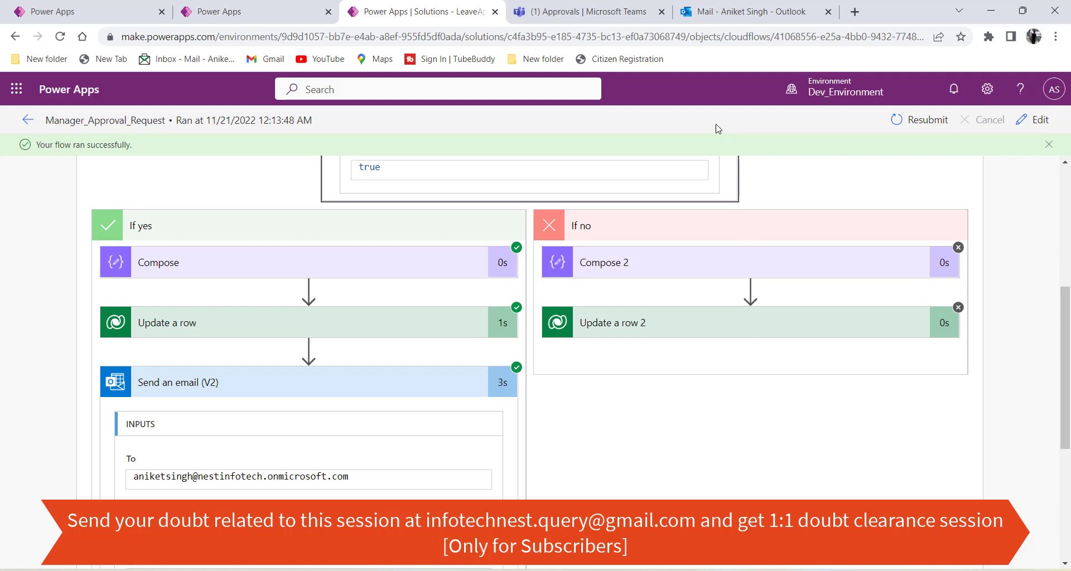
Compare with the Teams request, view the approval step's outputs, and collapse Apply to each.
left_click(607, 17)
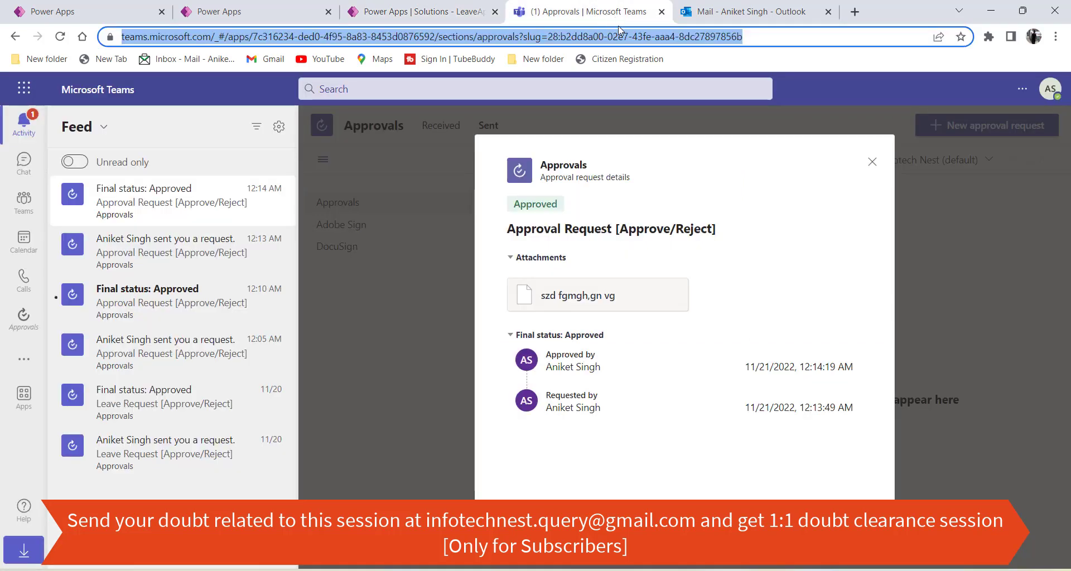
left_click(421, 11)
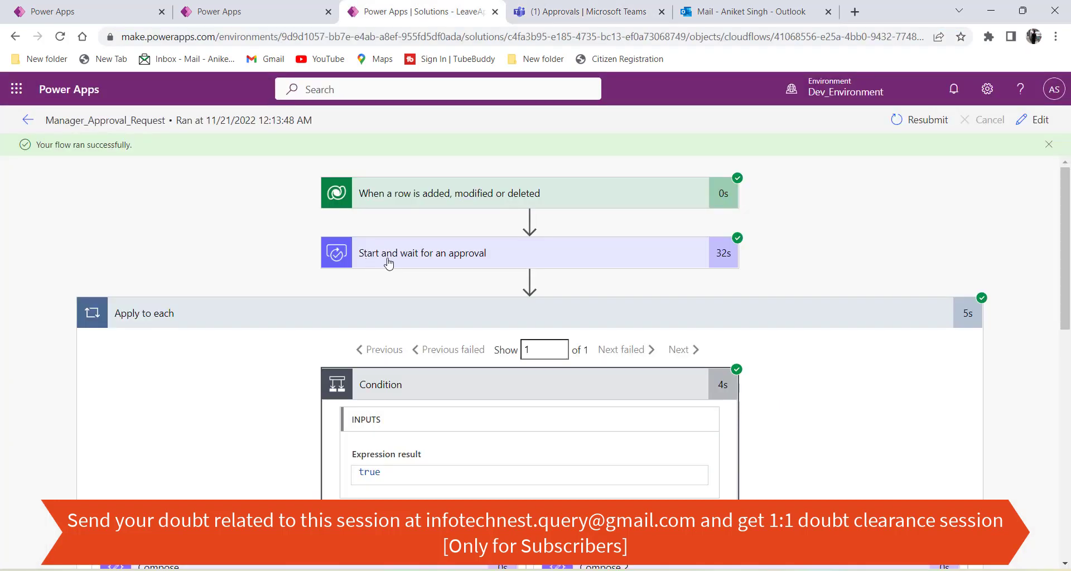
left_click(422, 258)
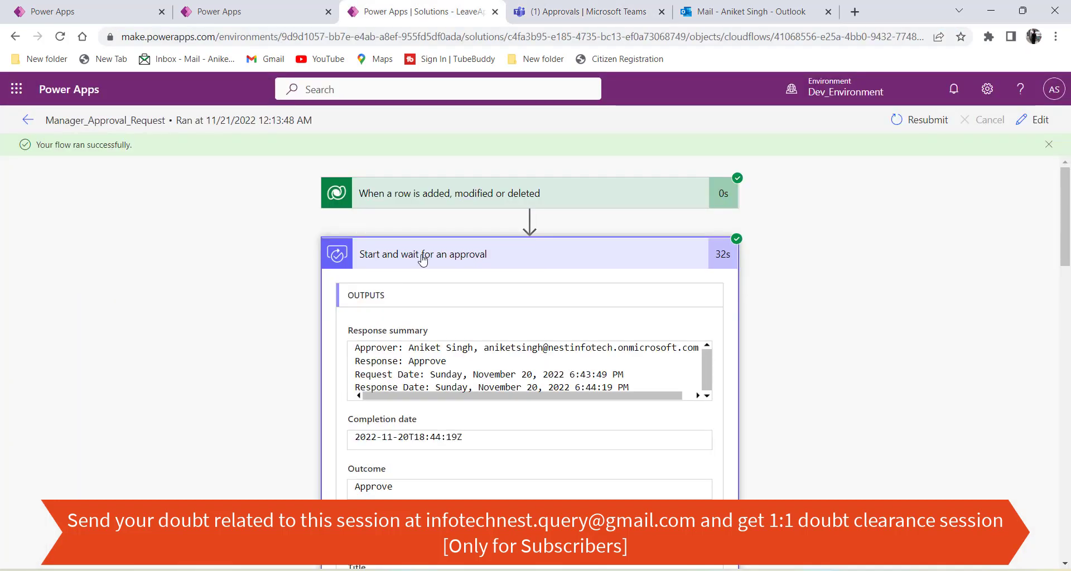
left_click(422, 256)
left_click(426, 311)
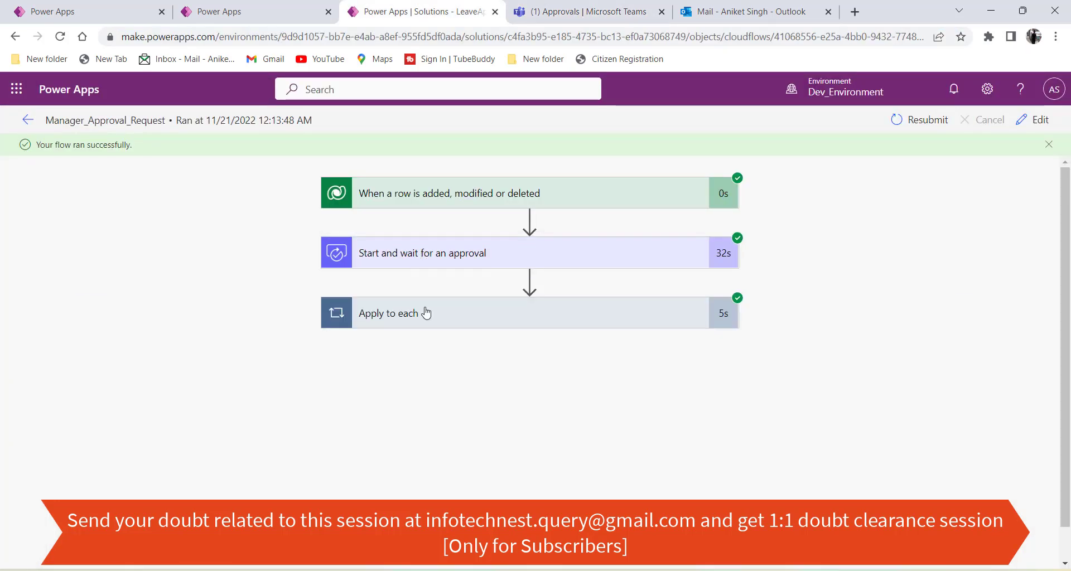